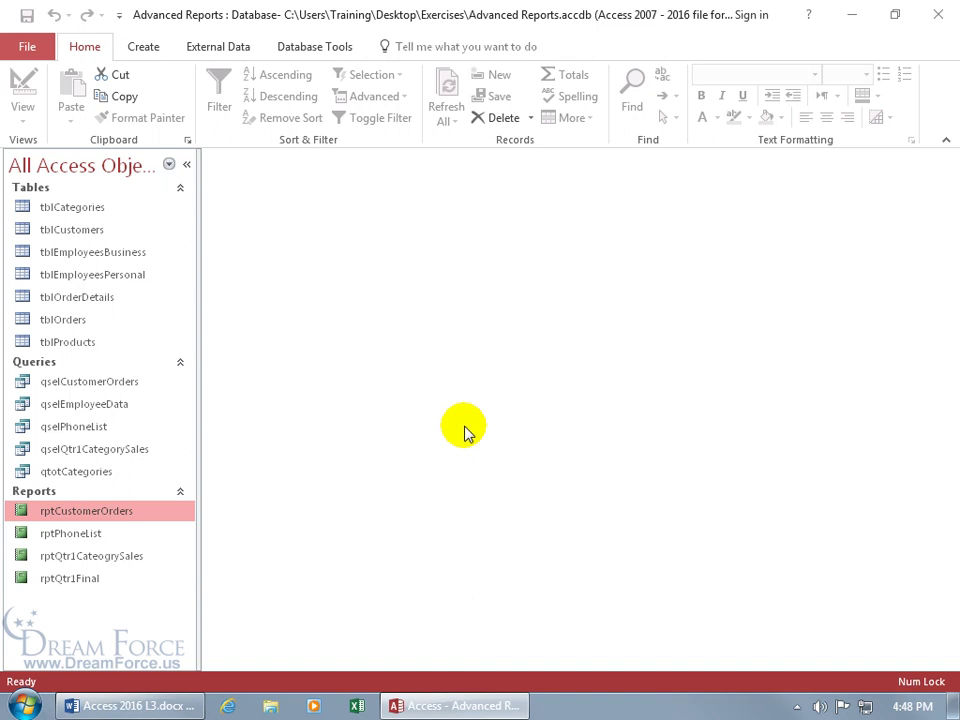
# Try running the qselCustomerOrders query, then dismiss its start date prompt
pyautogui.click(120, 388)
pyautogui.doubleClick(118, 384)
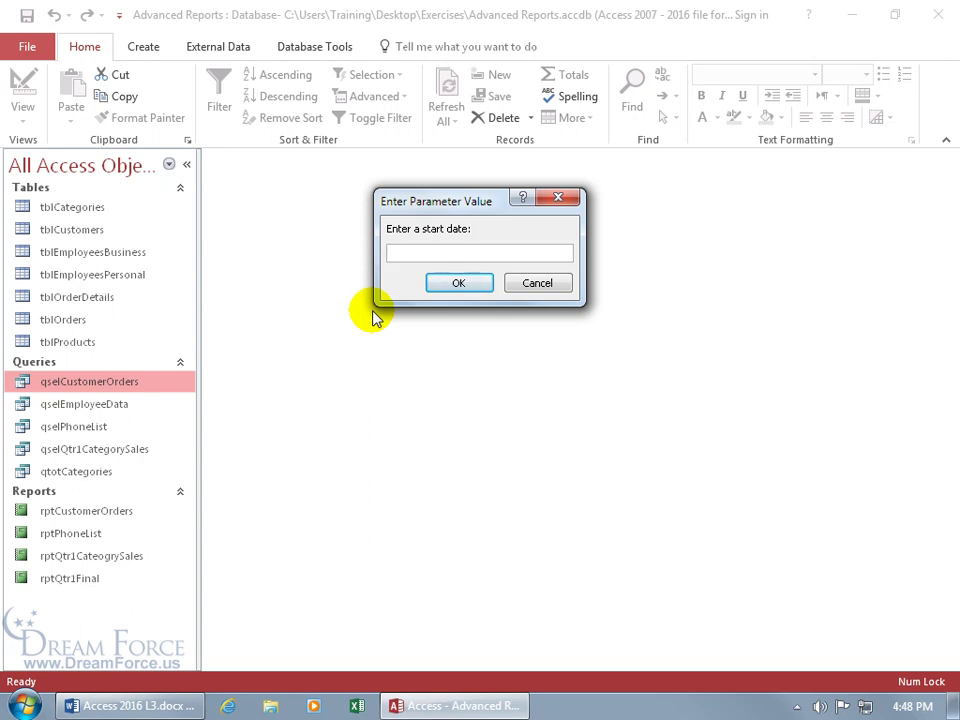
pyautogui.click(563, 285)
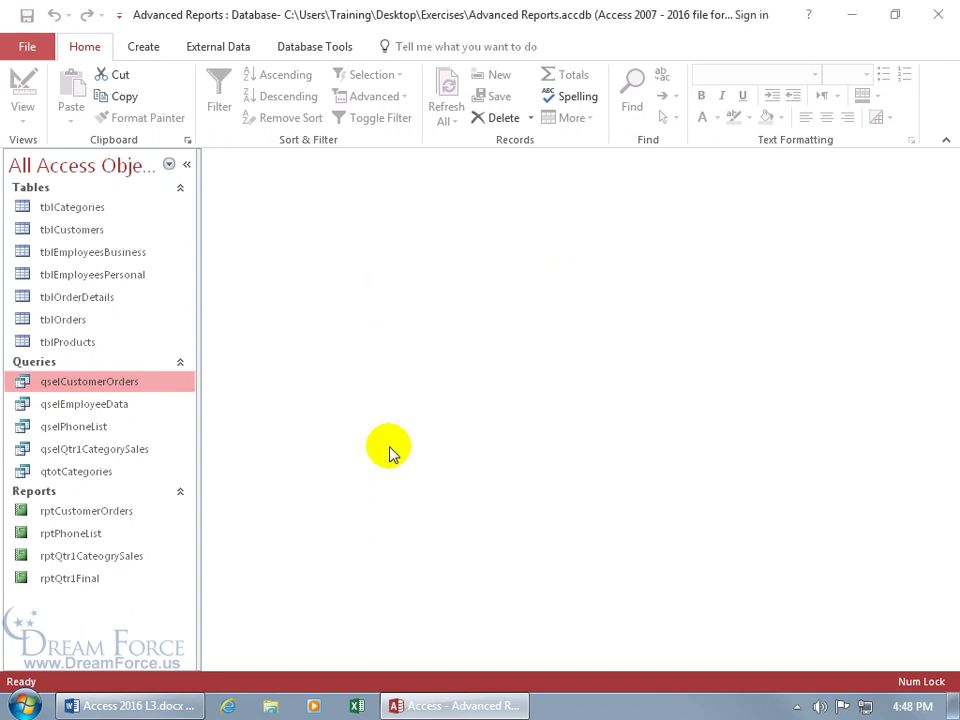
# Preview rptCustomerOrders for camp spruce from 1/1/08 to 3/31/08, zoom in, then close it
pyautogui.click(122, 514)
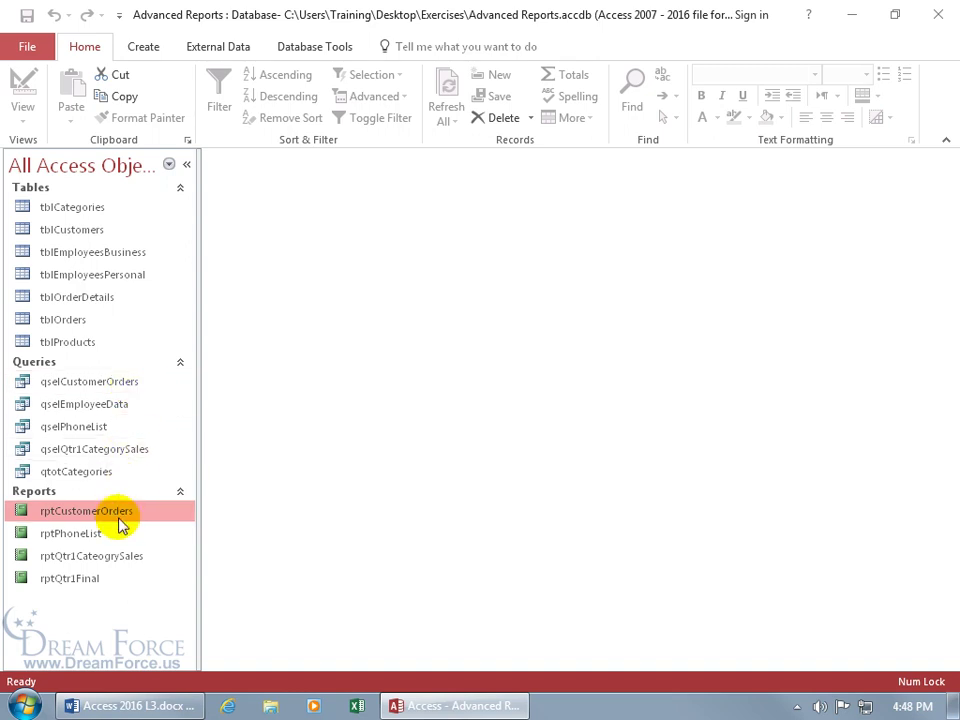
pyautogui.doubleClick(118, 515)
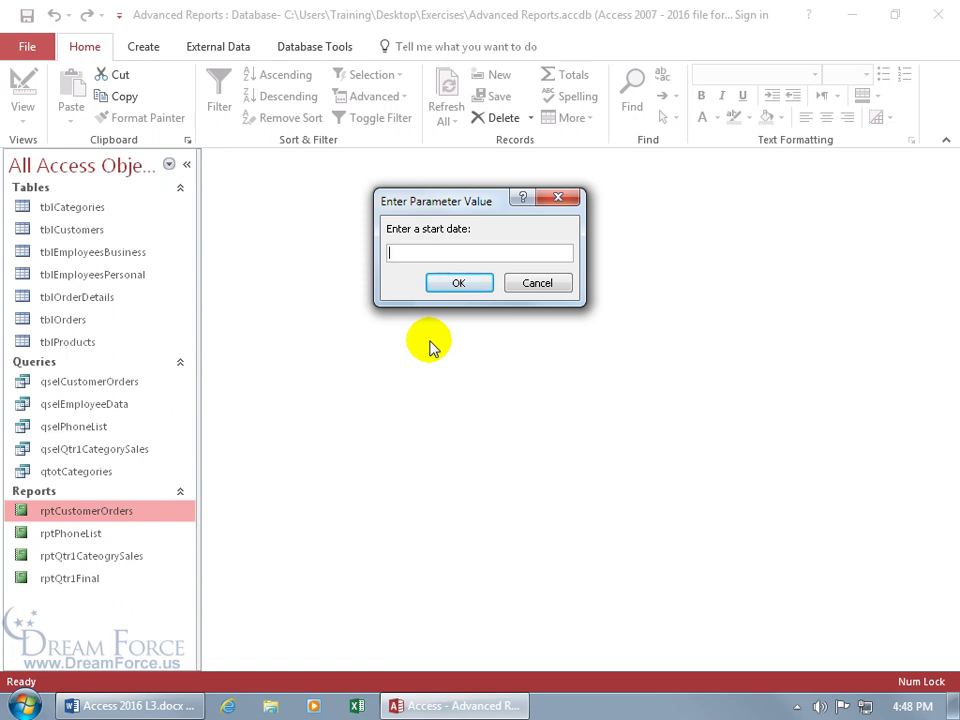
pyautogui.write('1/1/08')
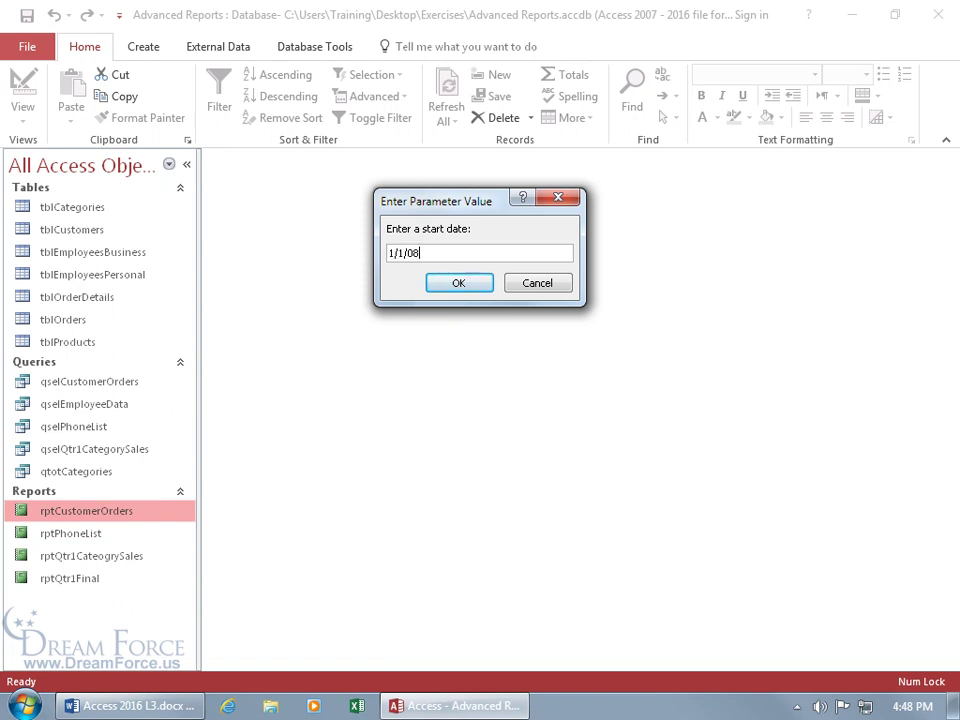
pyautogui.press('Return')
pyautogui.write('3/31/08')
pyautogui.press('Return')
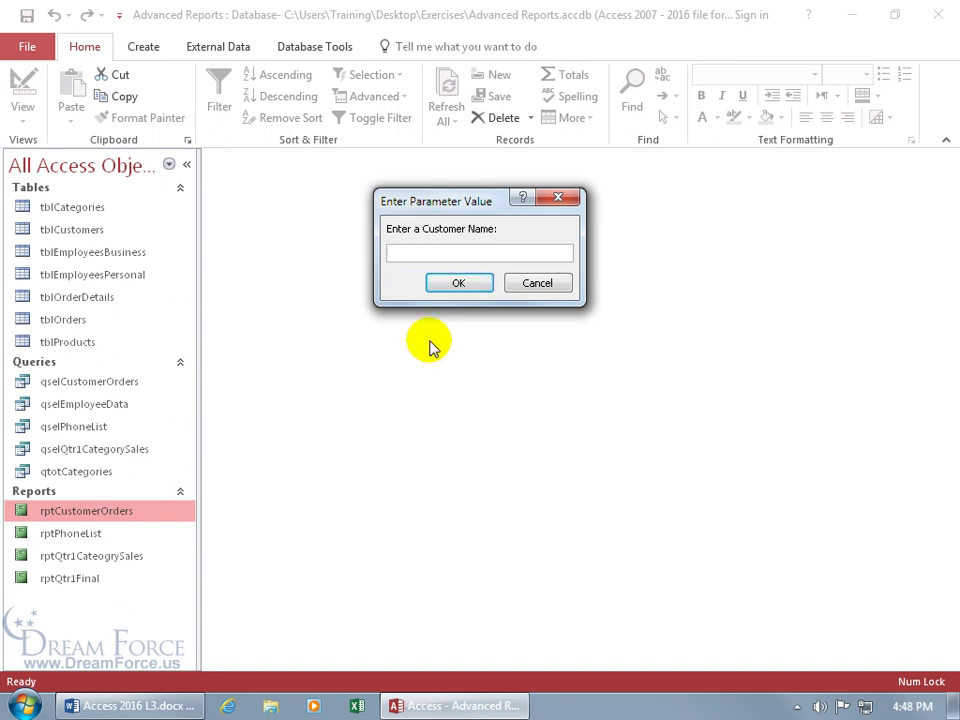
pyautogui.write('camp spruce')
pyautogui.press('Return')
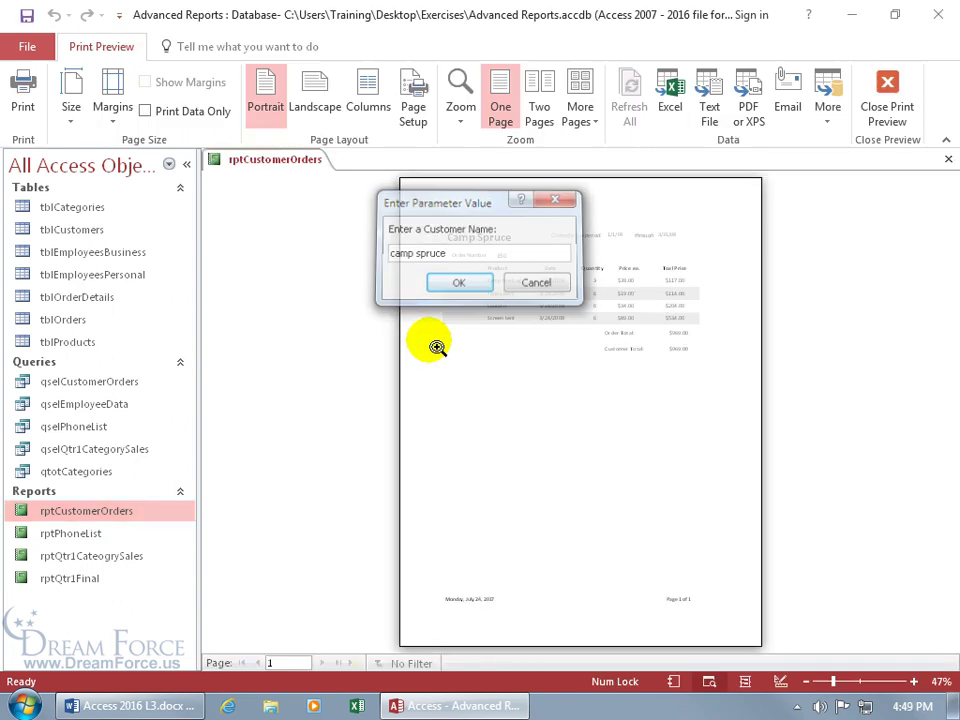
pyautogui.click(602, 264)
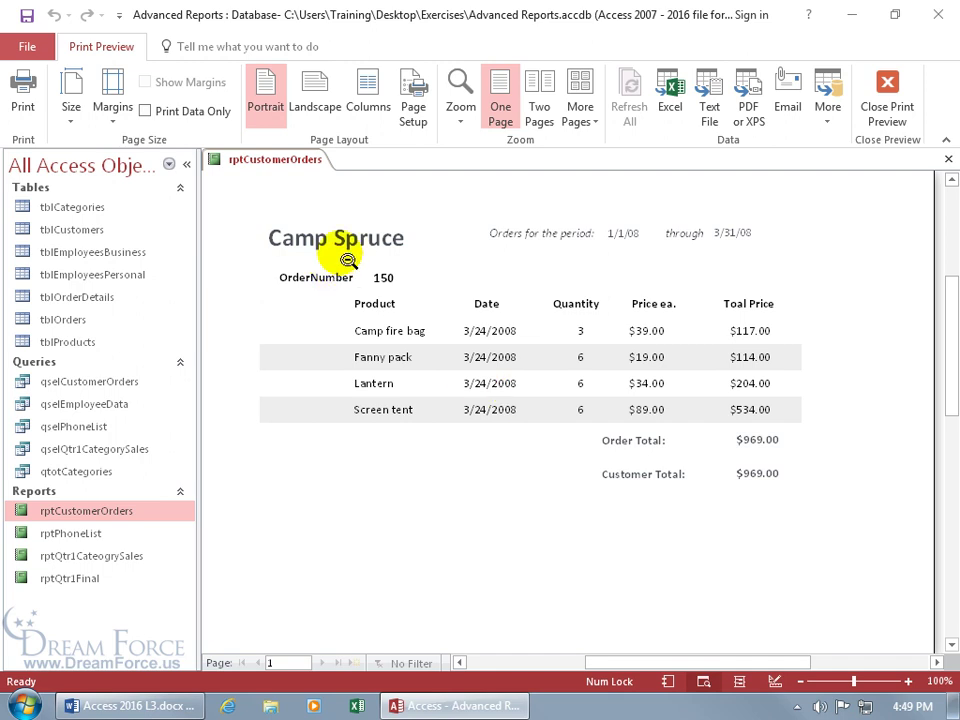
pyautogui.click(950, 163)
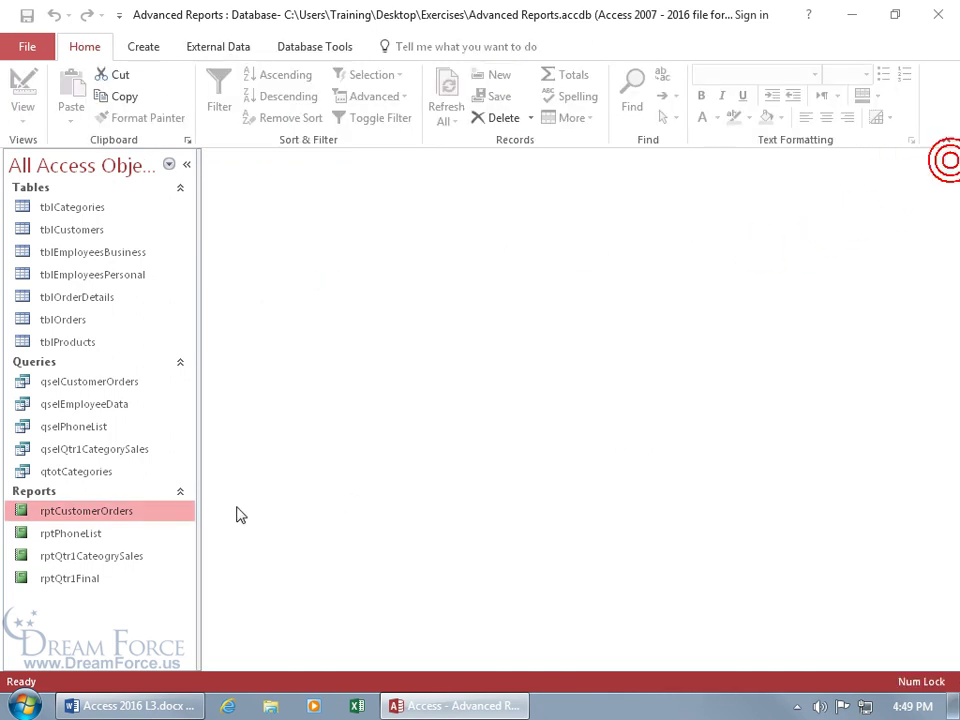
# Preview rptCustomerOrders for camp spruce from 6/1/16 to 6/6/16, showing an empty page
pyautogui.doubleClick(111, 512)
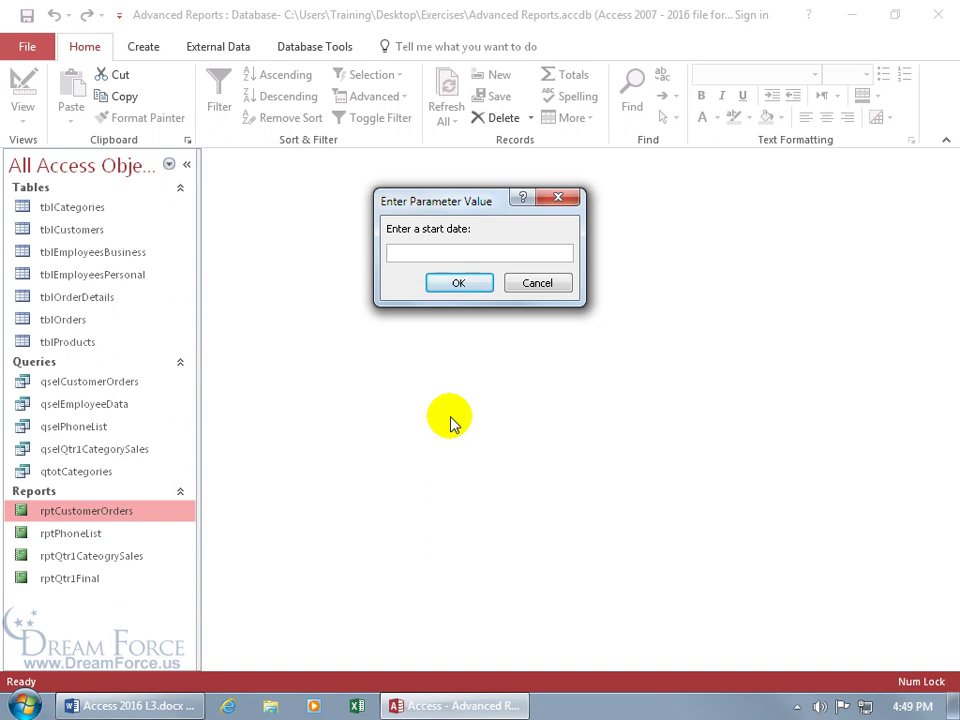
pyautogui.write('6/1/16')
pyautogui.press('Return')
pyautogui.write('6/6/16')
pyautogui.press('Return')
pyautogui.write('camp spruce')
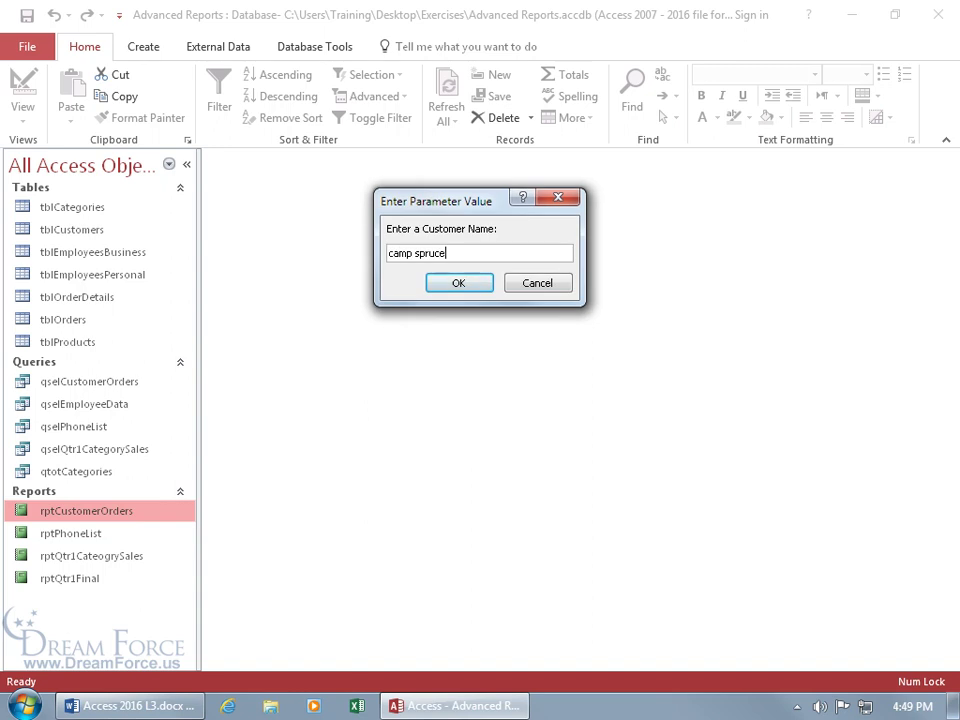
pyautogui.press('Return')
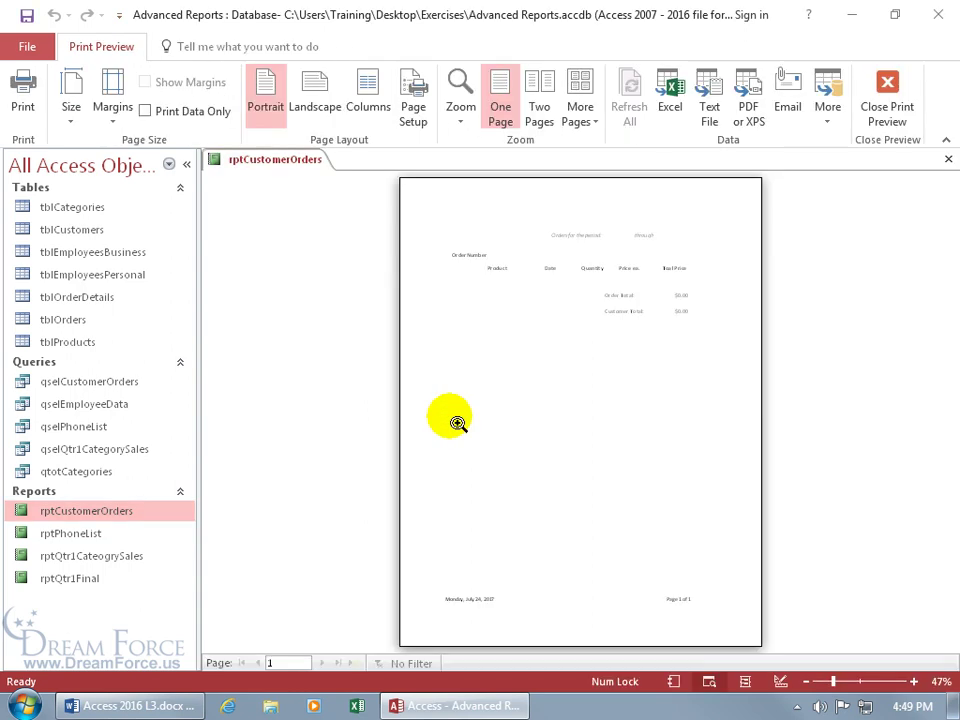
pyautogui.click(628, 262)
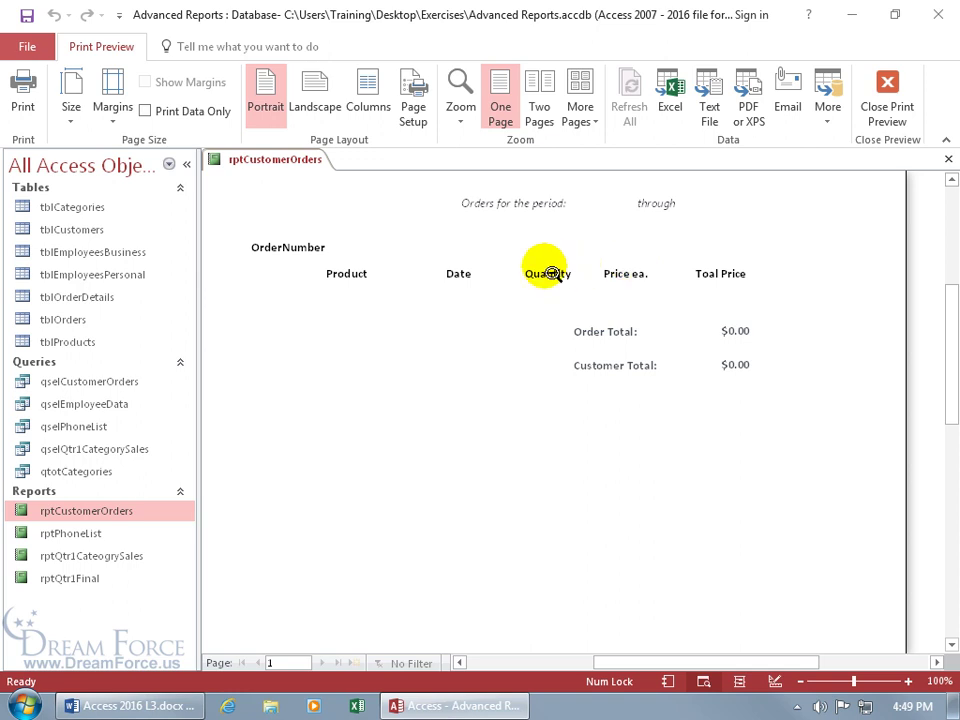
pyautogui.click(893, 100)
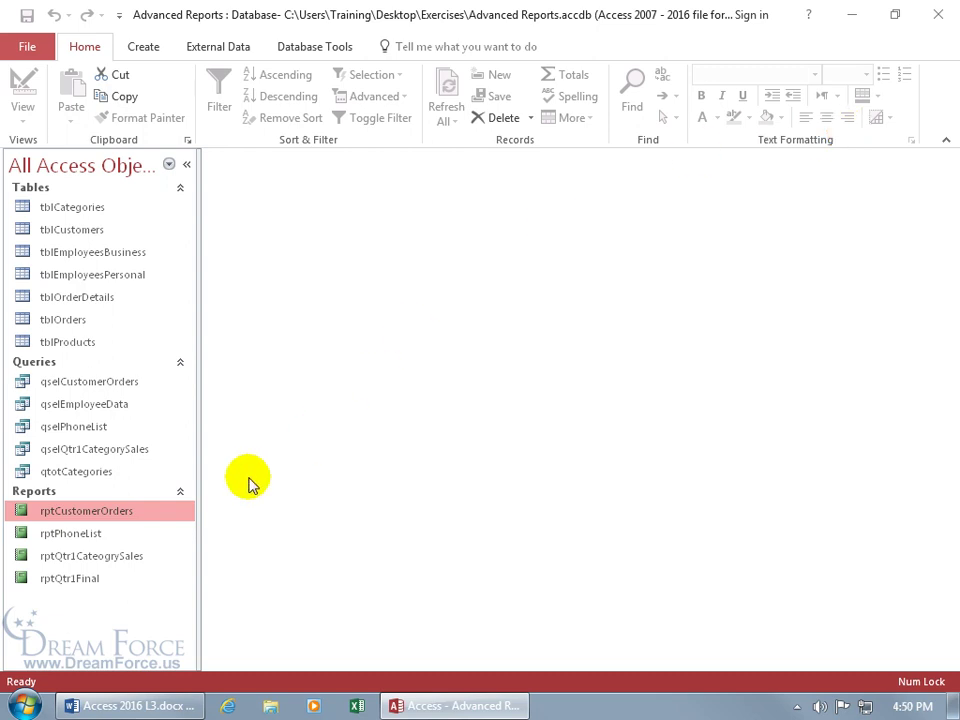
# In Design View's Property Sheet, build a macro for the report's On No Data event
pyautogui.rightClick(103, 511)
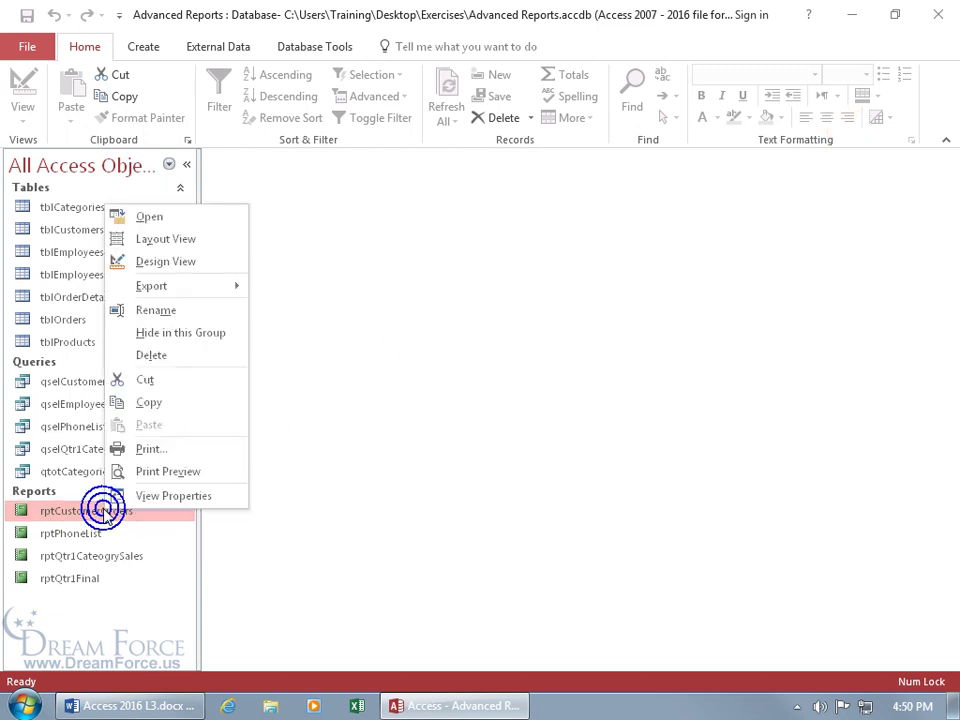
pyautogui.click(222, 261)
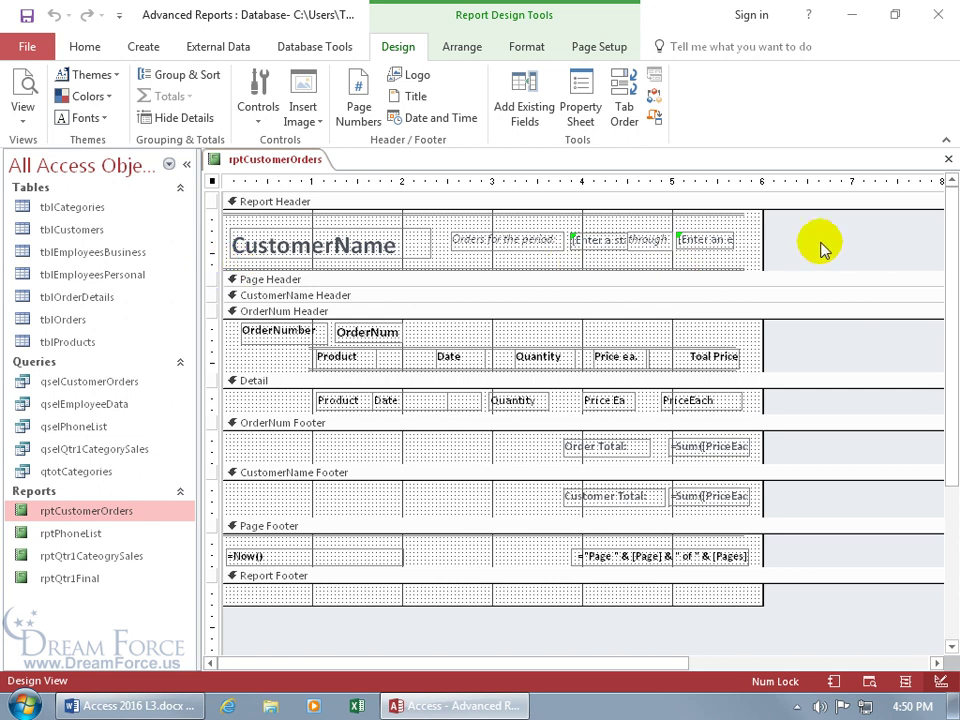
pyautogui.doubleClick(763, 246)
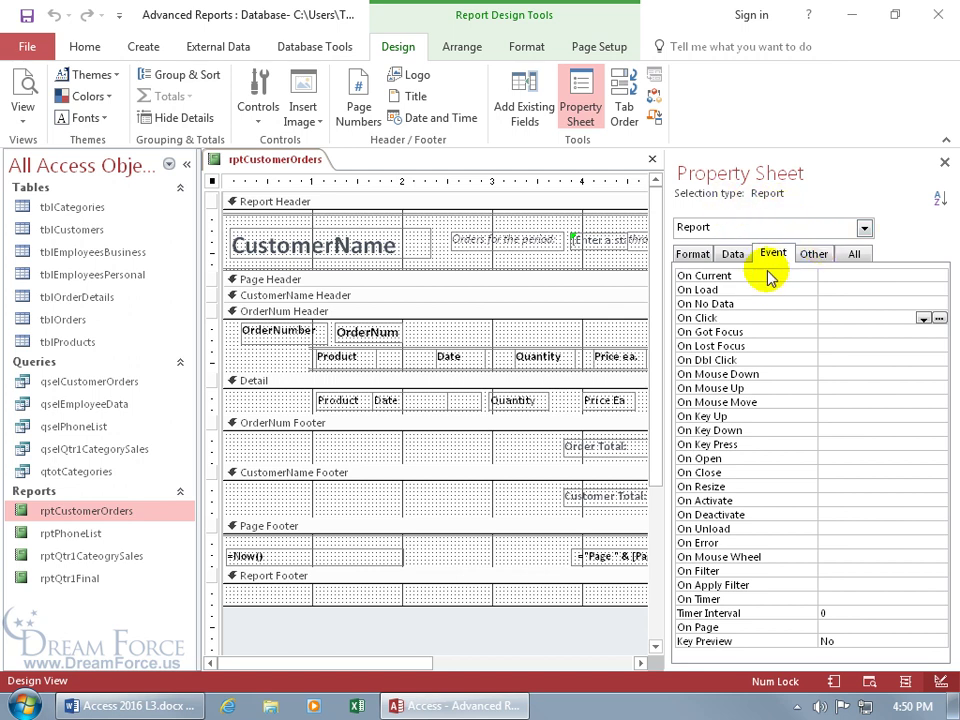
pyautogui.click(830, 305)
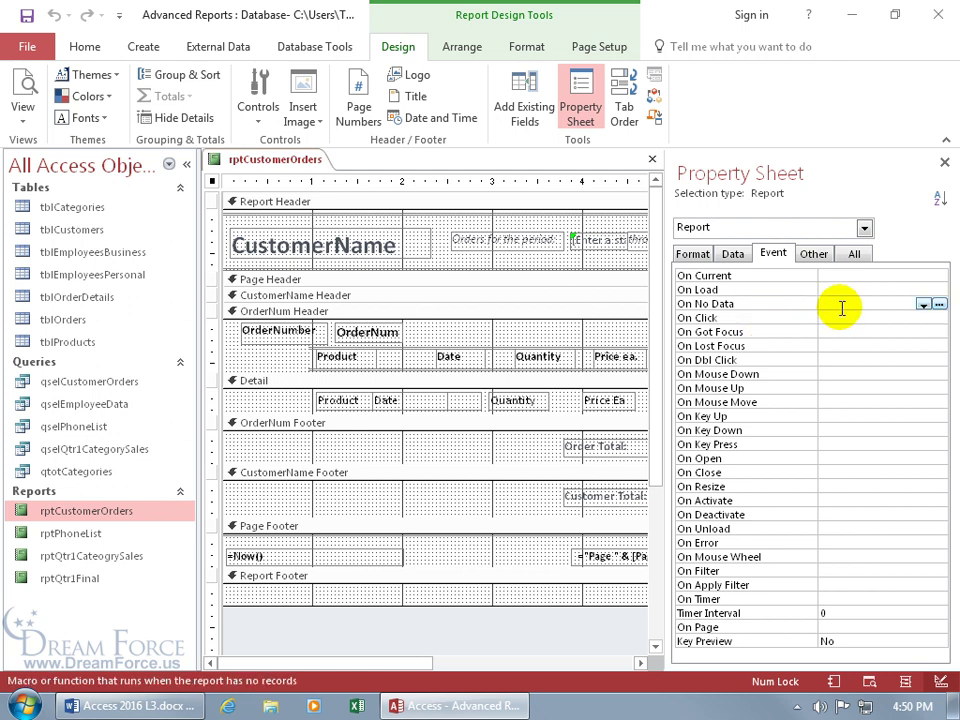
pyautogui.click(939, 304)
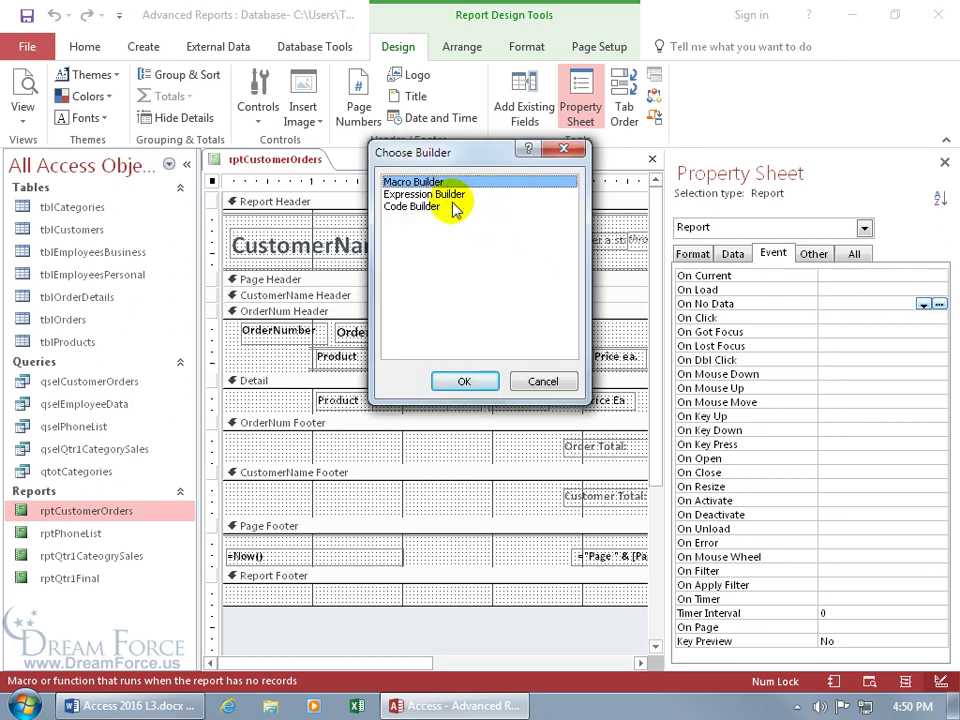
pyautogui.click(479, 384)
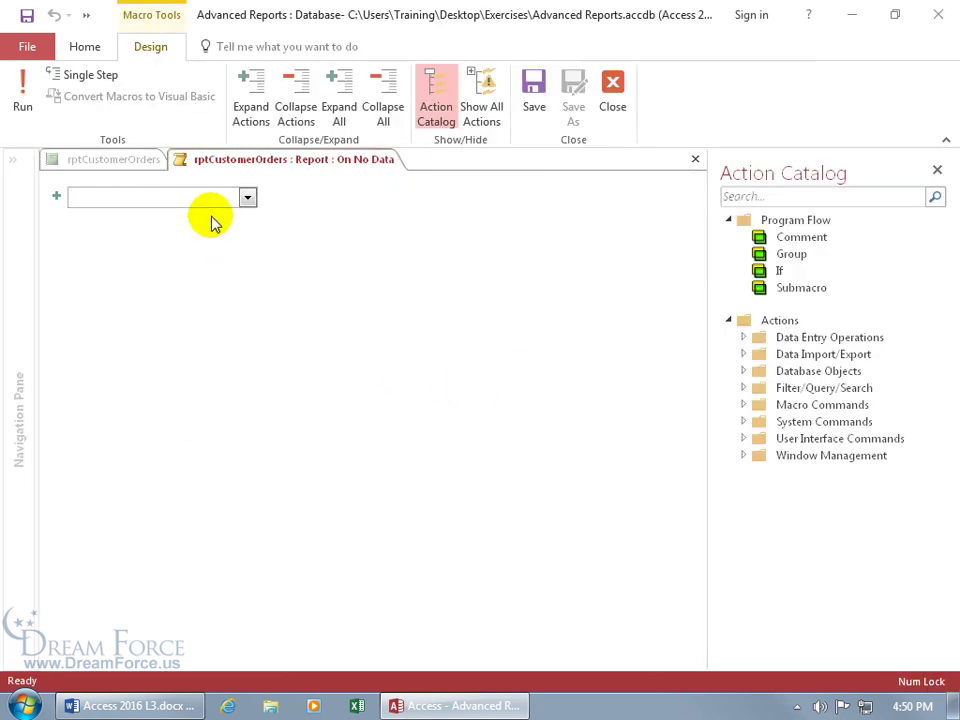
# Add a MessageBox action: 'No orders during specified period', type Information, title 'Sales'
pyautogui.write('MessageBox')
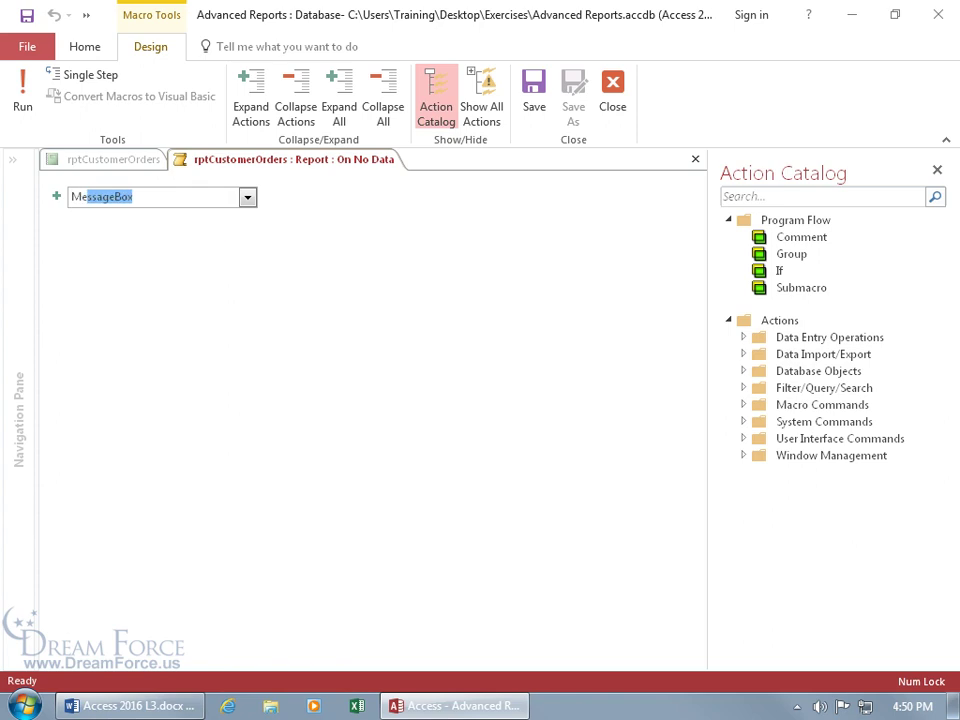
pyautogui.press('Return')
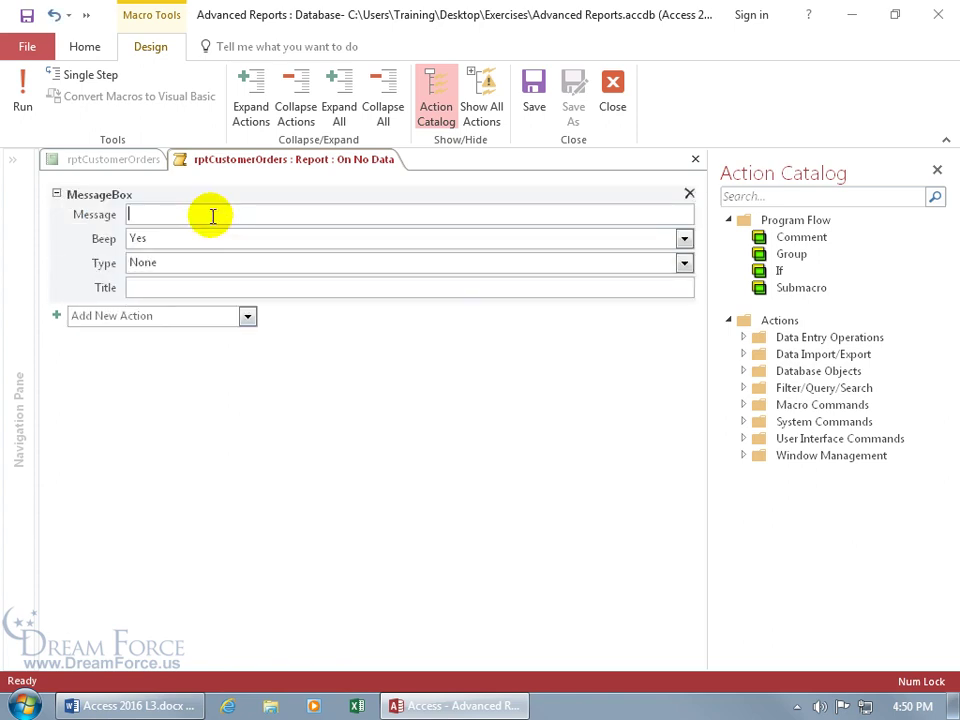
pyautogui.write('No orders during specified period')
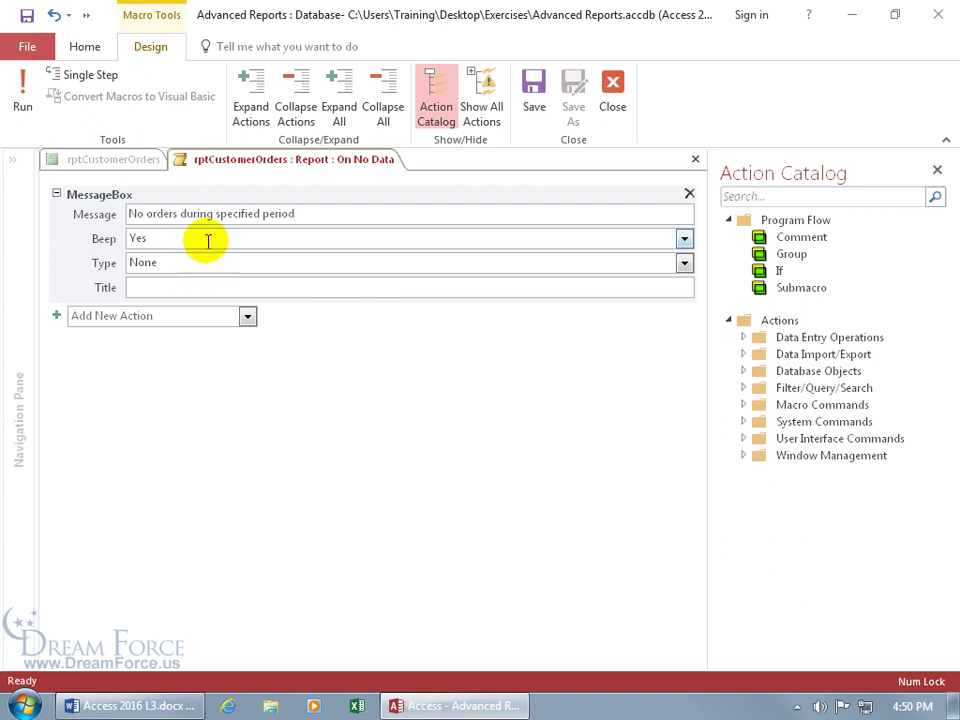
pyautogui.click(684, 264)
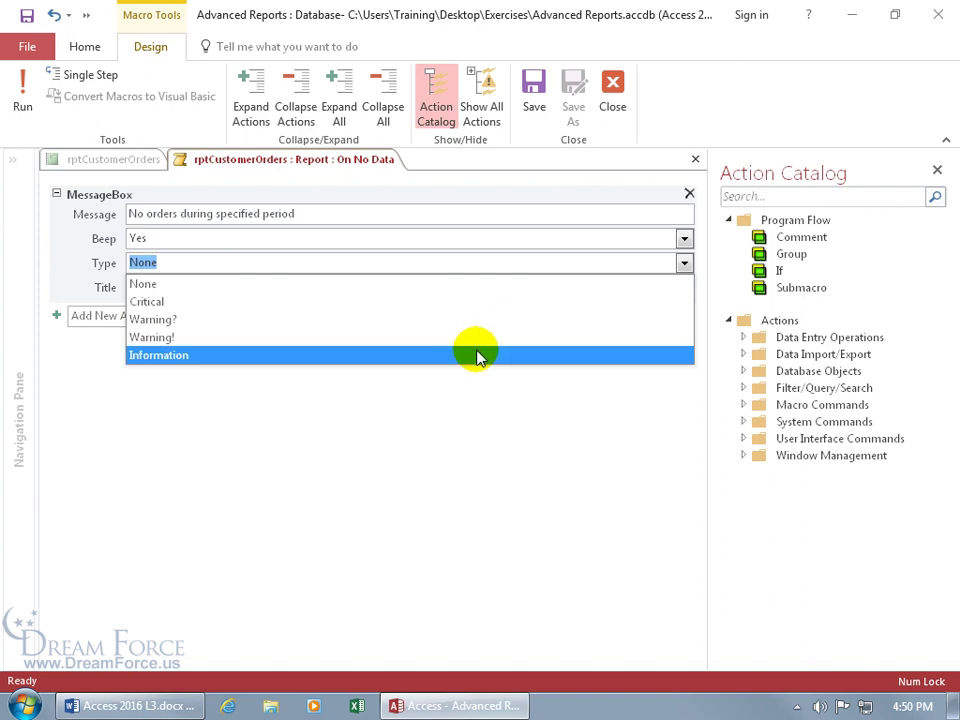
pyautogui.click(478, 355)
pyautogui.click(260, 287)
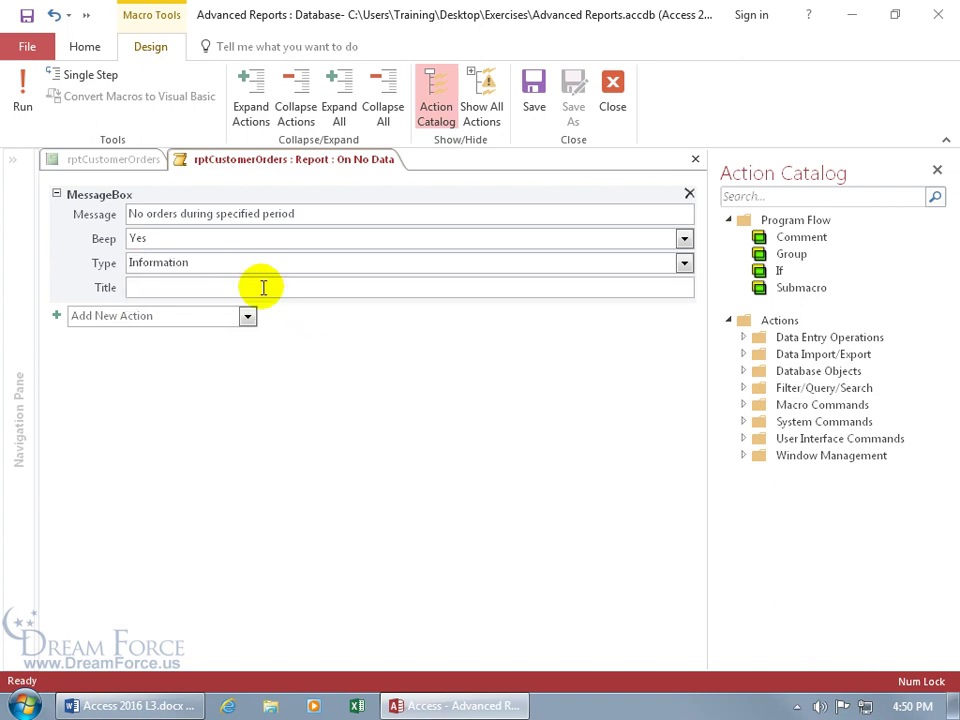
pyautogui.write('Sales')
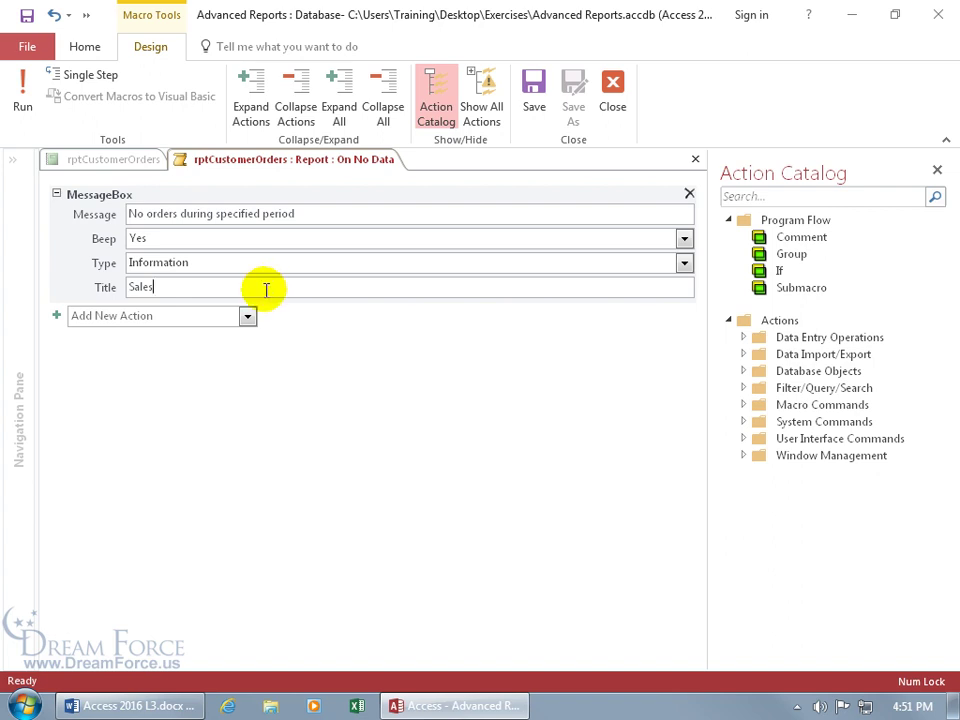
pyautogui.click(209, 315)
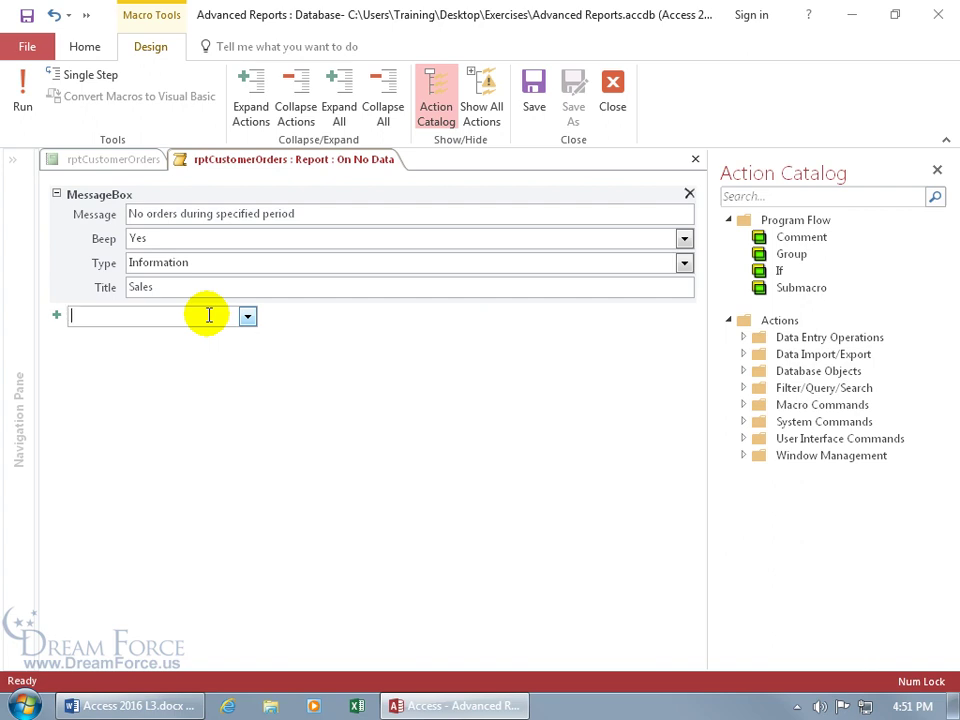
# Add a CancelEvent action and, above it, the comment 'Don't generate report if there's no data…'
pyautogui.write('CancelEvent')
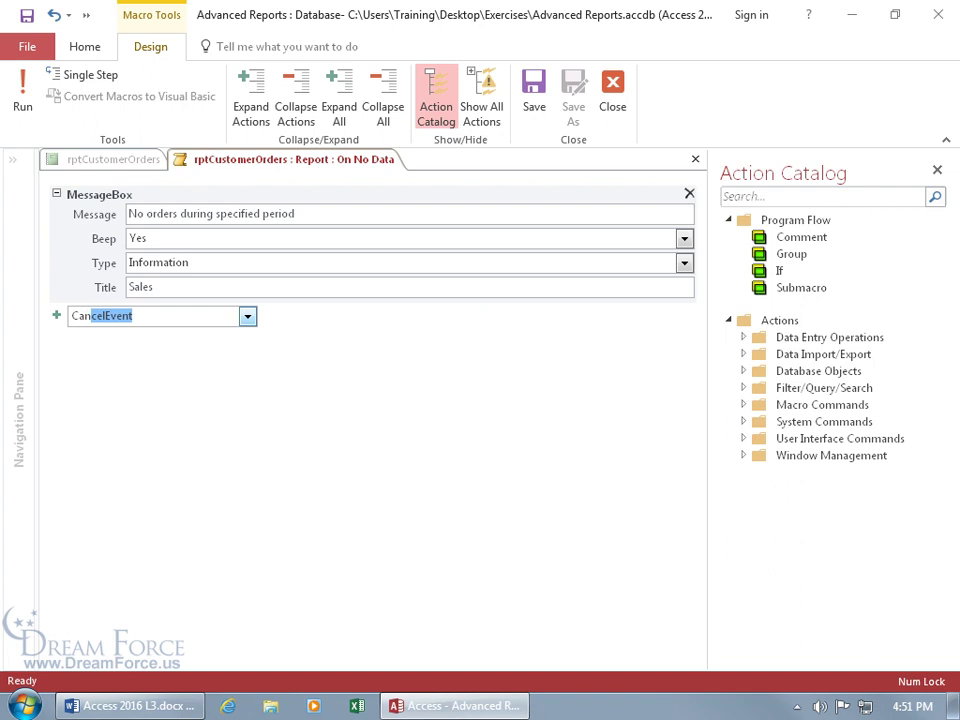
pyautogui.press('Return')
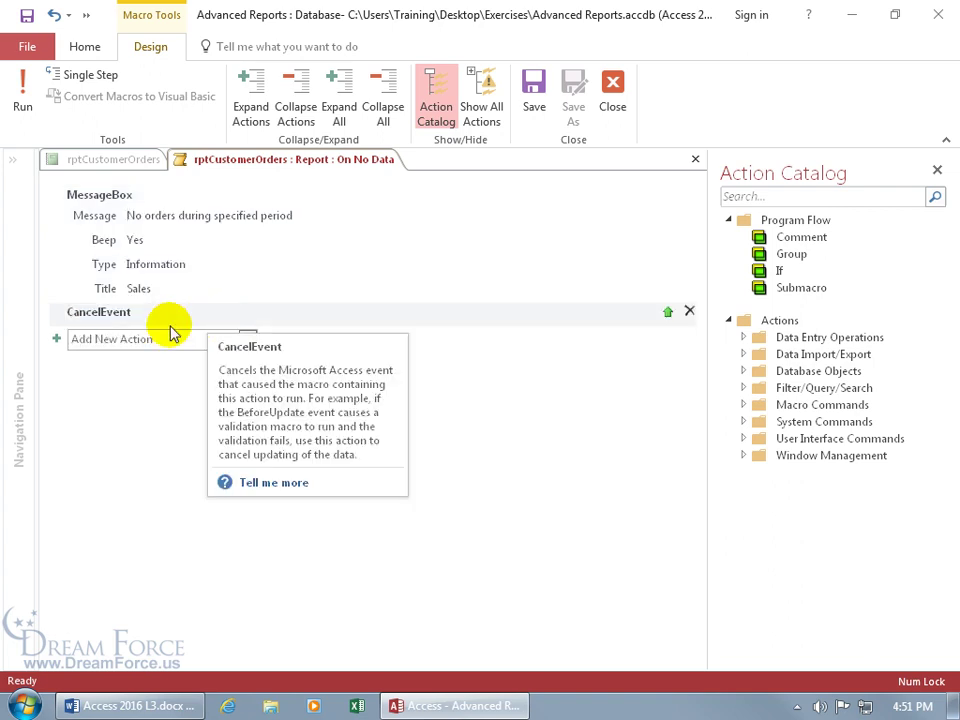
pyautogui.click(137, 338)
pyautogui.write('Comment')
pyautogui.press('Return')
pyautogui.write('D')
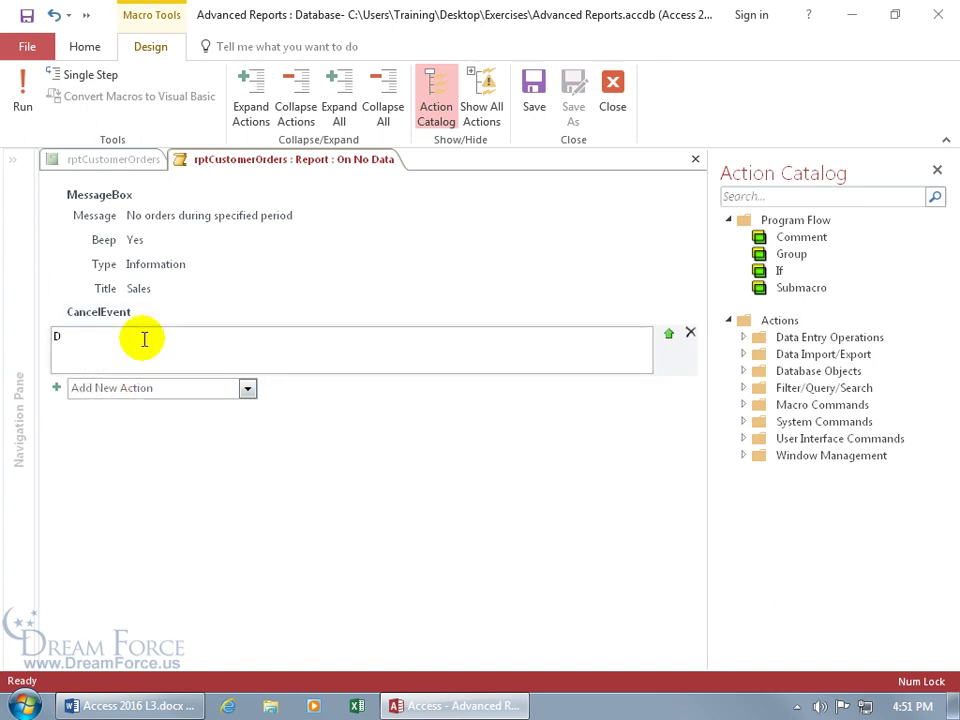
pyautogui.write("on't generate report if there's no data i.e. on load to cancel event.")
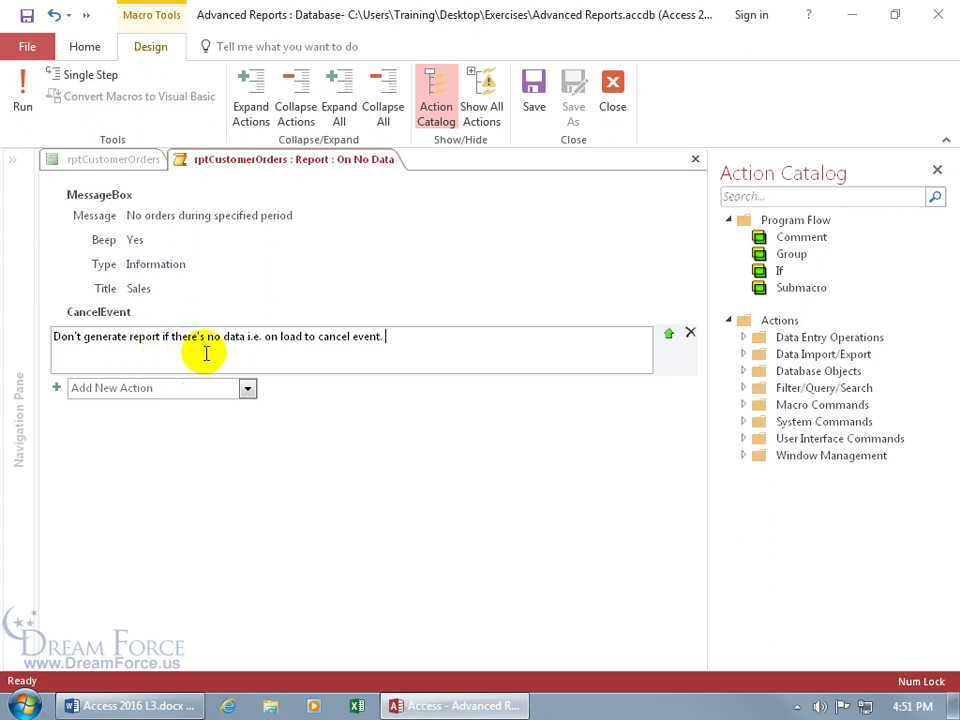
pyautogui.click(667, 334)
# Add the comment 'Message to user that there's no data.' at the top, above MessageBox
pyautogui.moveTo(121, 368)
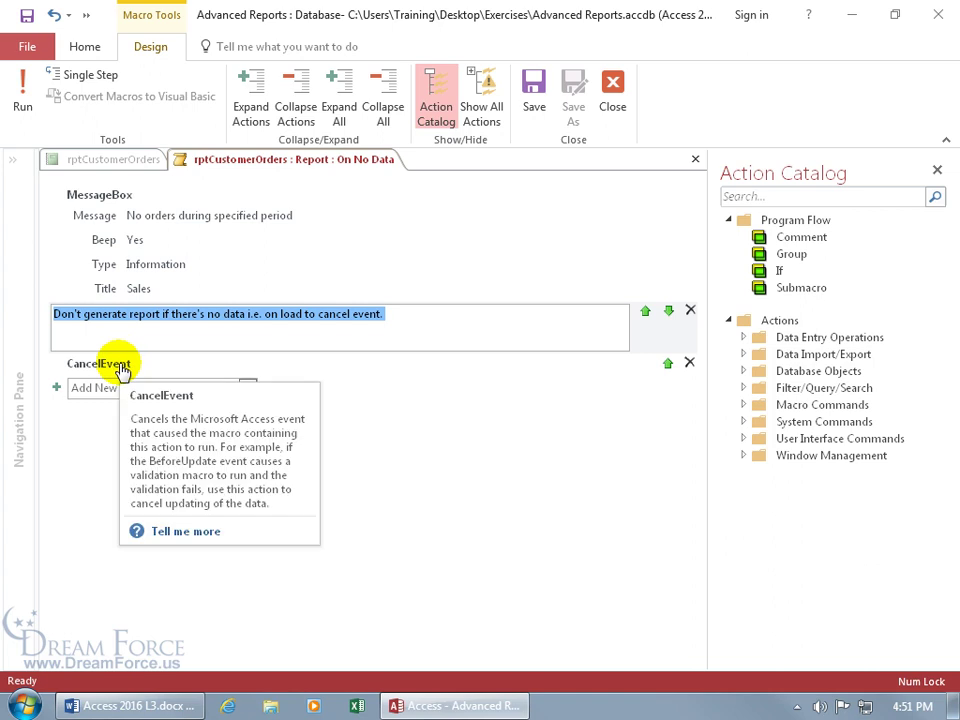
pyautogui.click(97, 388)
pyautogui.write('Comment')
pyautogui.press('Return')
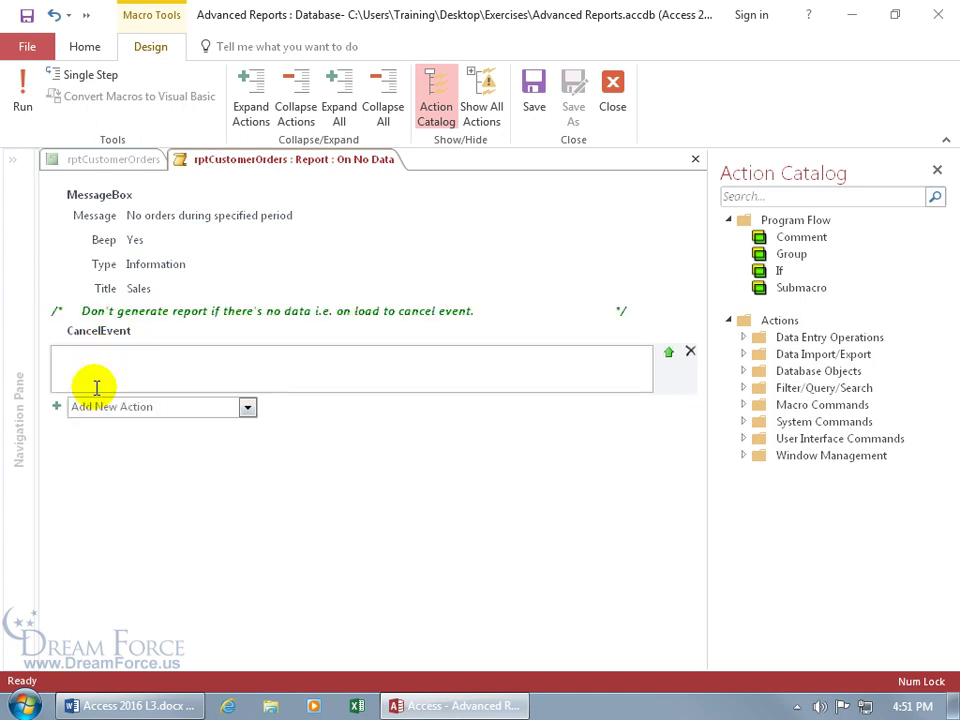
pyautogui.write("Message to user that there's no data.")
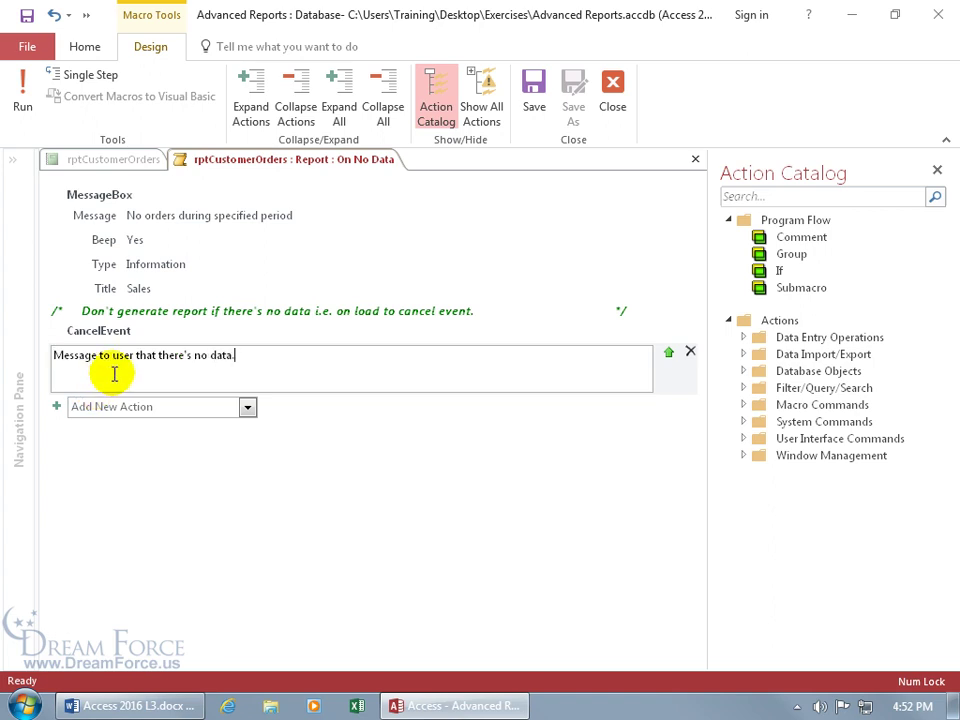
pyautogui.moveTo(670, 378); pyautogui.dragTo(640, 222)
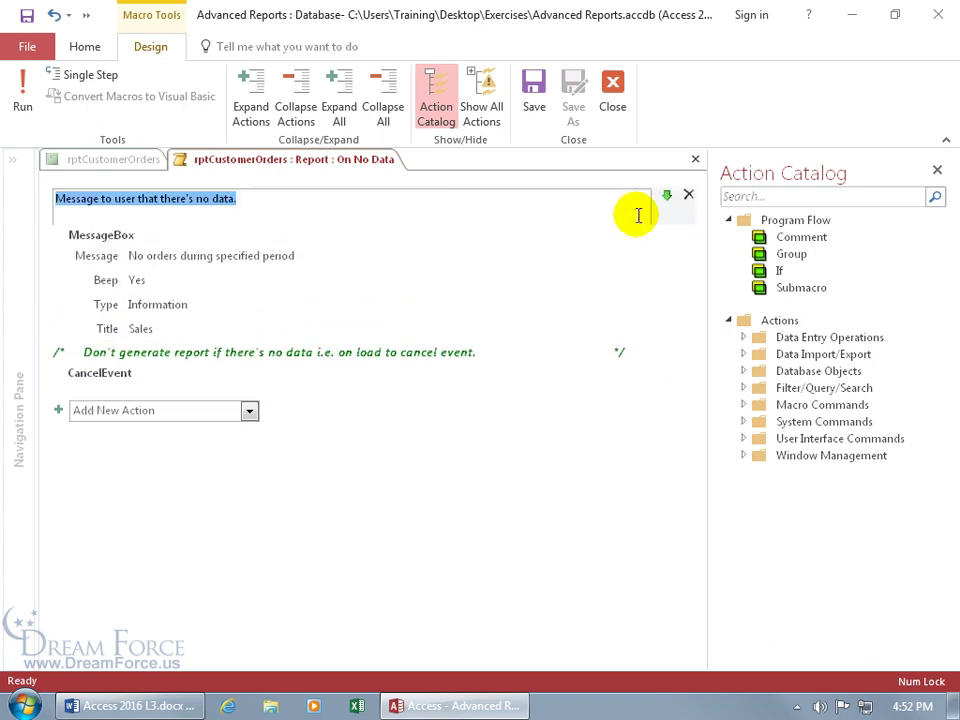
pyautogui.click(302, 508)
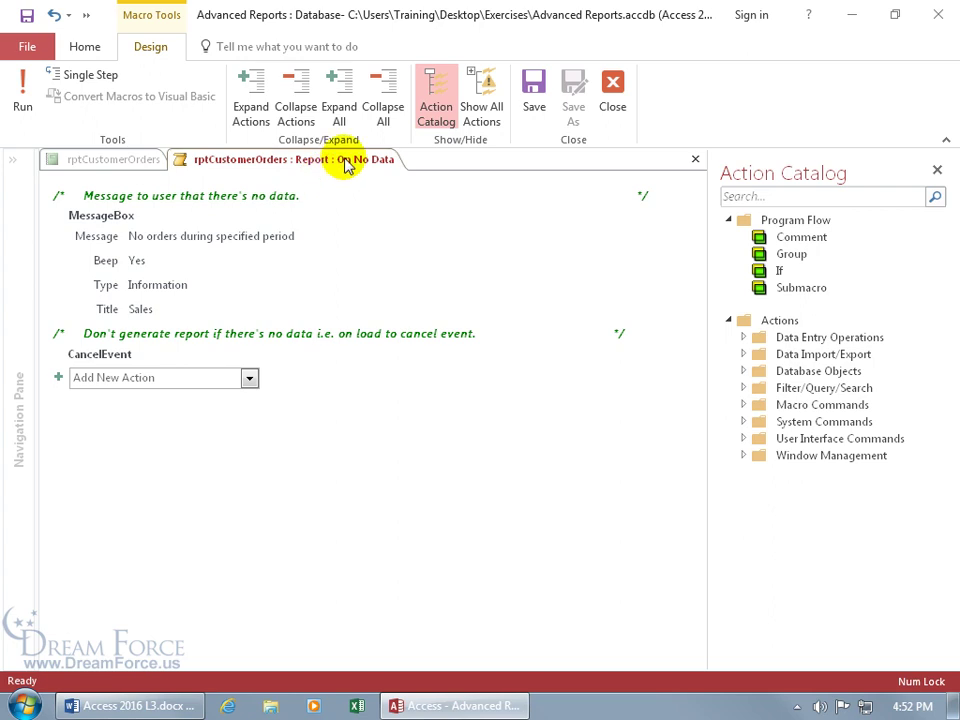
# Collapse all macro actions and close the macro back to report design
pyautogui.click(382, 110)
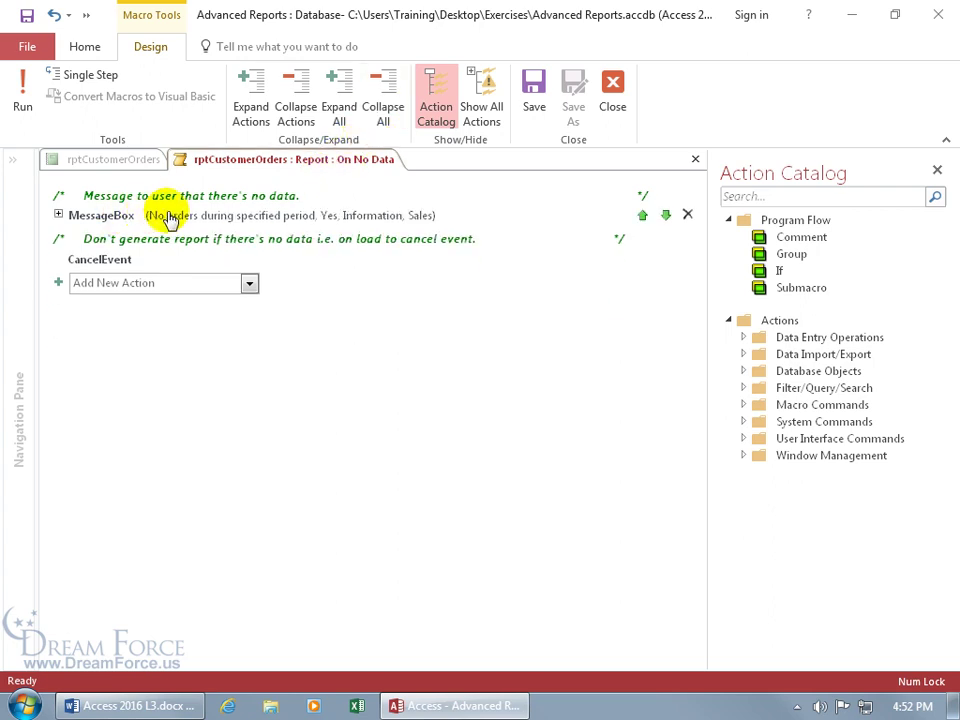
pyautogui.moveTo(158, 218)
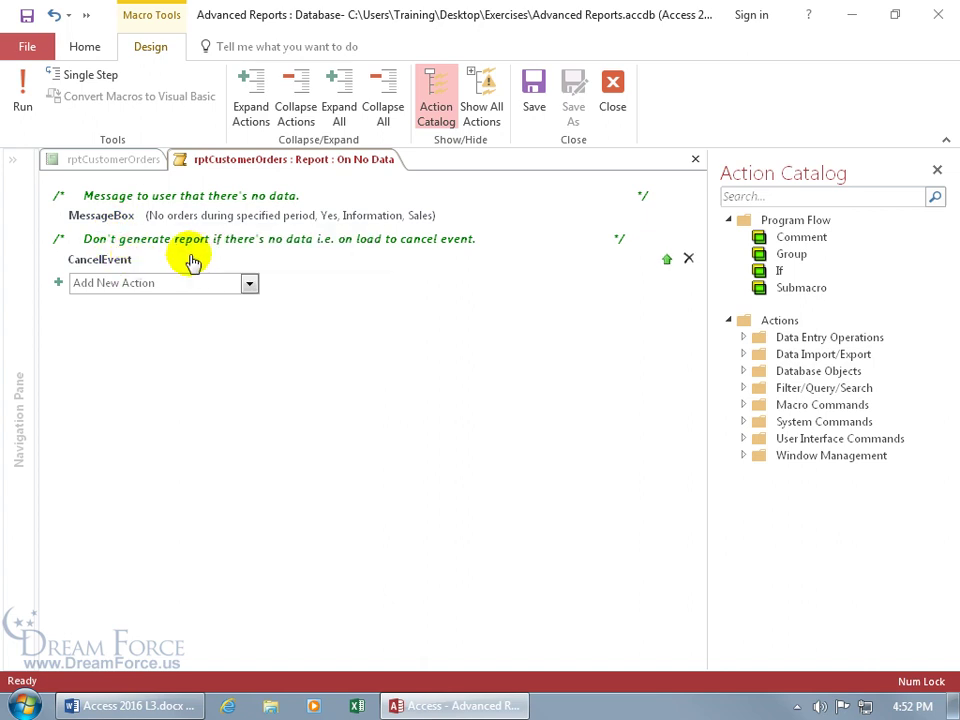
pyautogui.moveTo(160, 265)
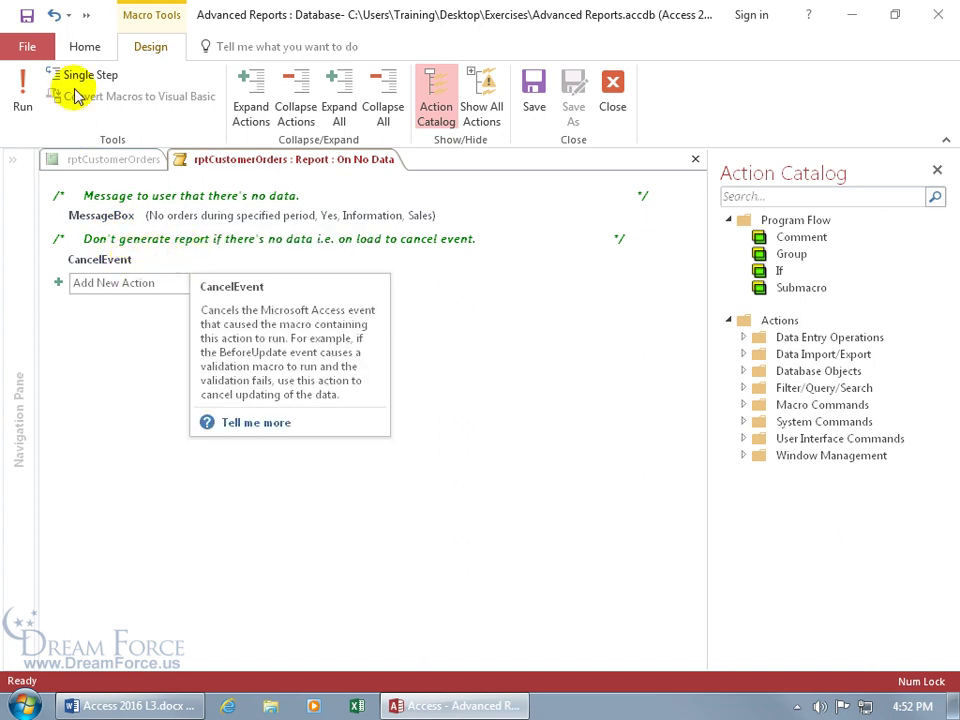
pyautogui.click(695, 159)
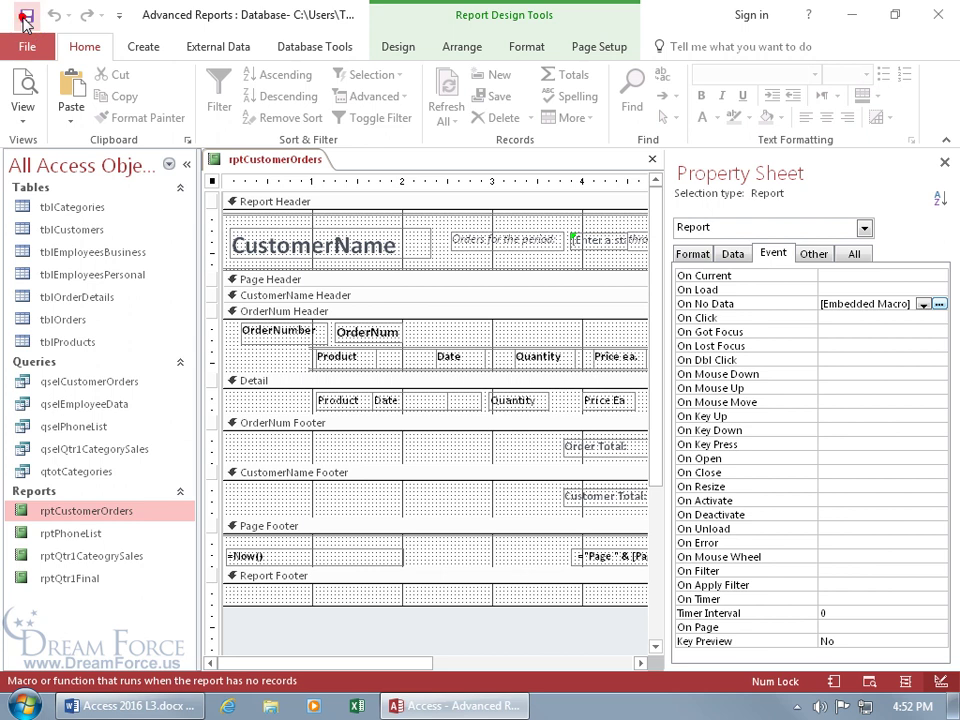
# Preview the report for camp spruce from 6/1/18 to 6/8/18 and dismiss the no-orders message
pyautogui.rightClick(252, 160)
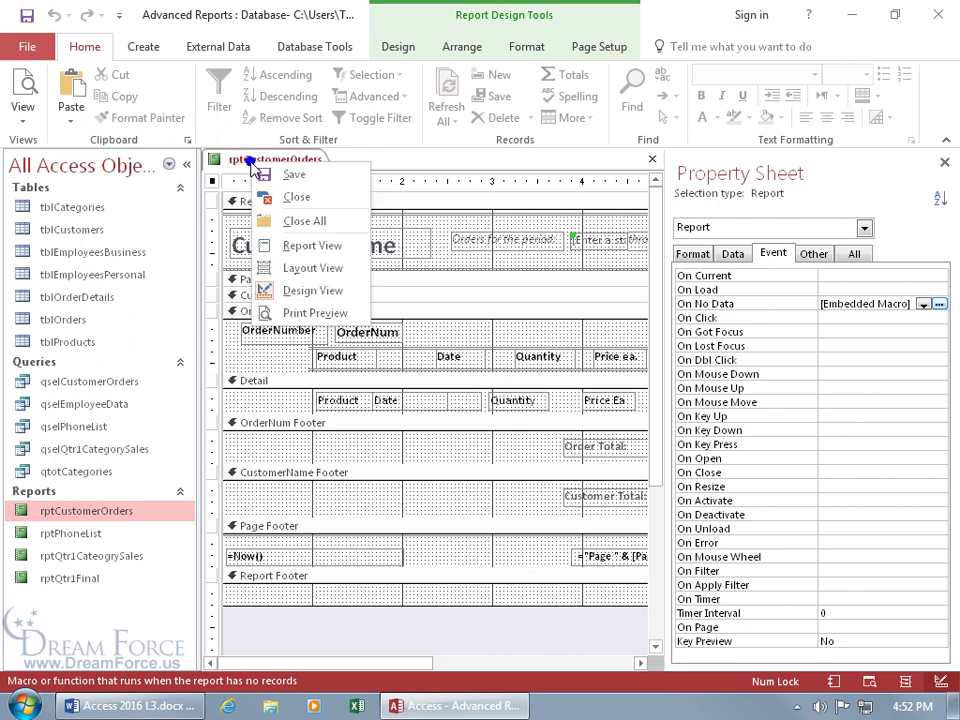
pyautogui.click(313, 314)
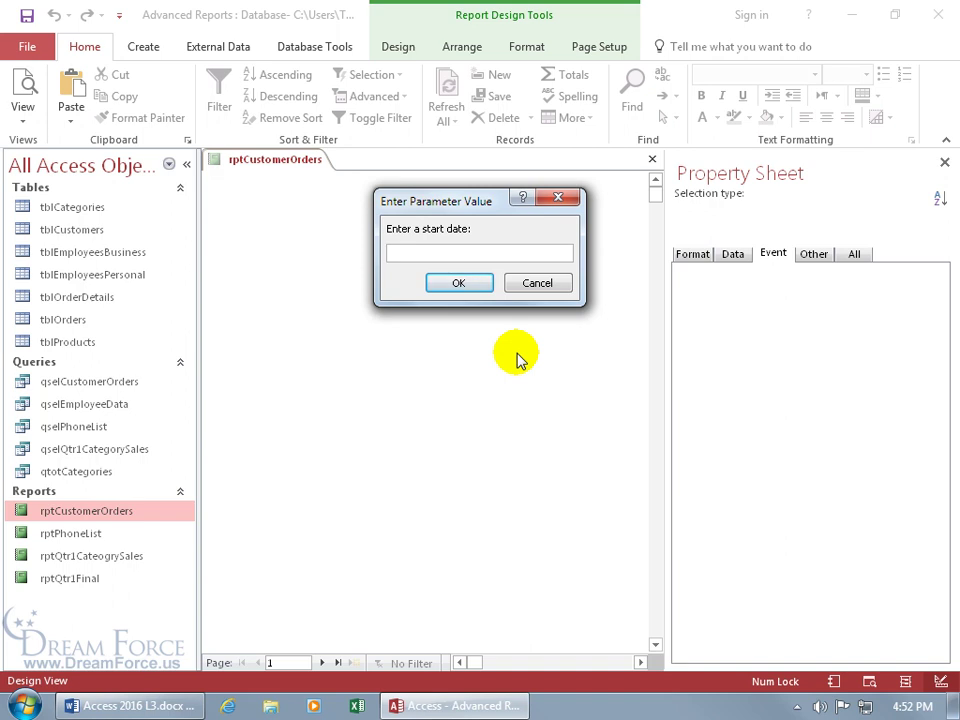
pyautogui.write('6/1/18')
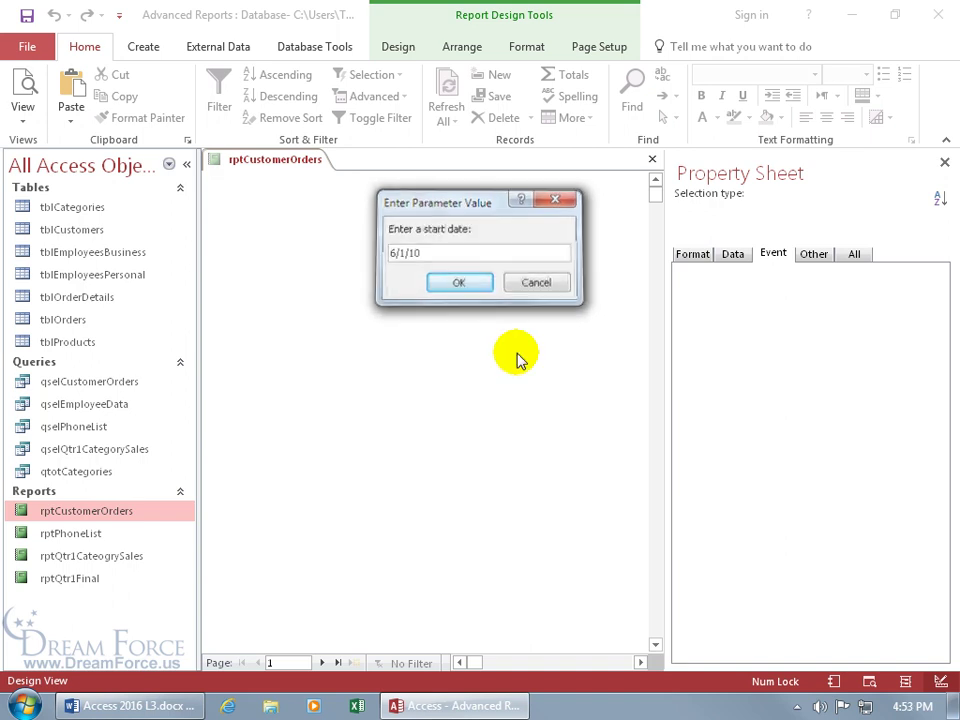
pyautogui.press('Return')
pyautogui.write('6/8/18')
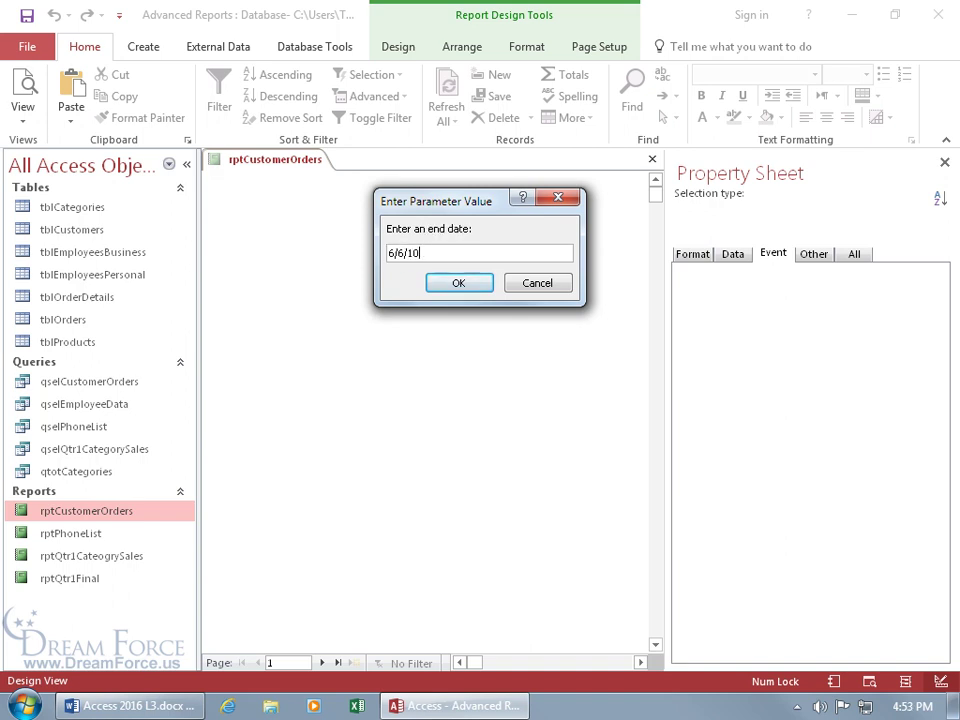
pyautogui.press('Return')
pyautogui.write('camp spruce')
pyautogui.press('Return')
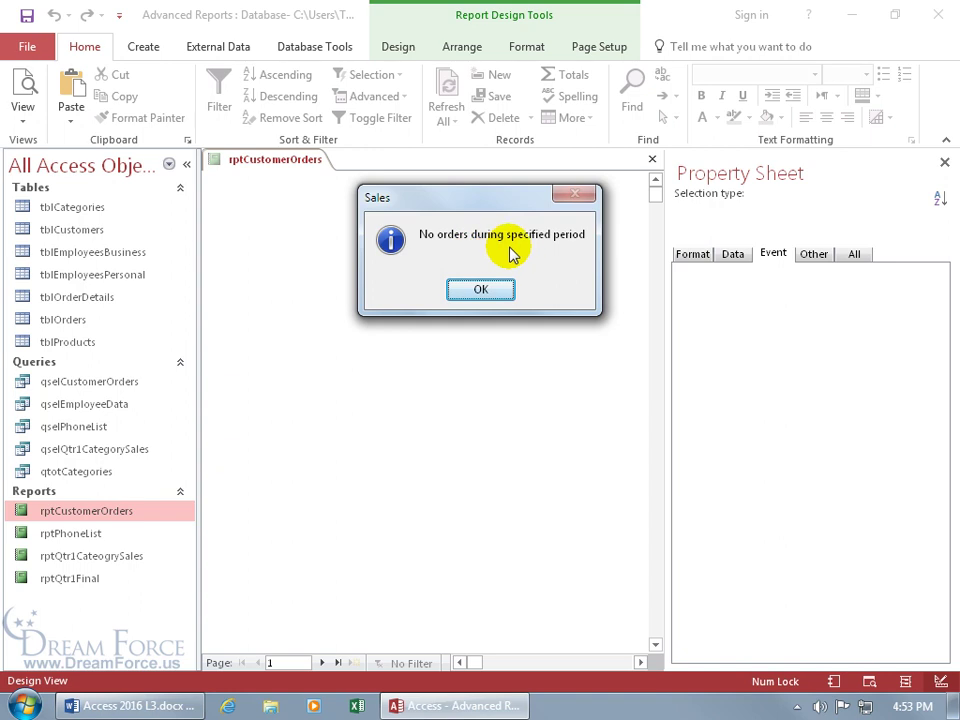
pyautogui.click(484, 290)
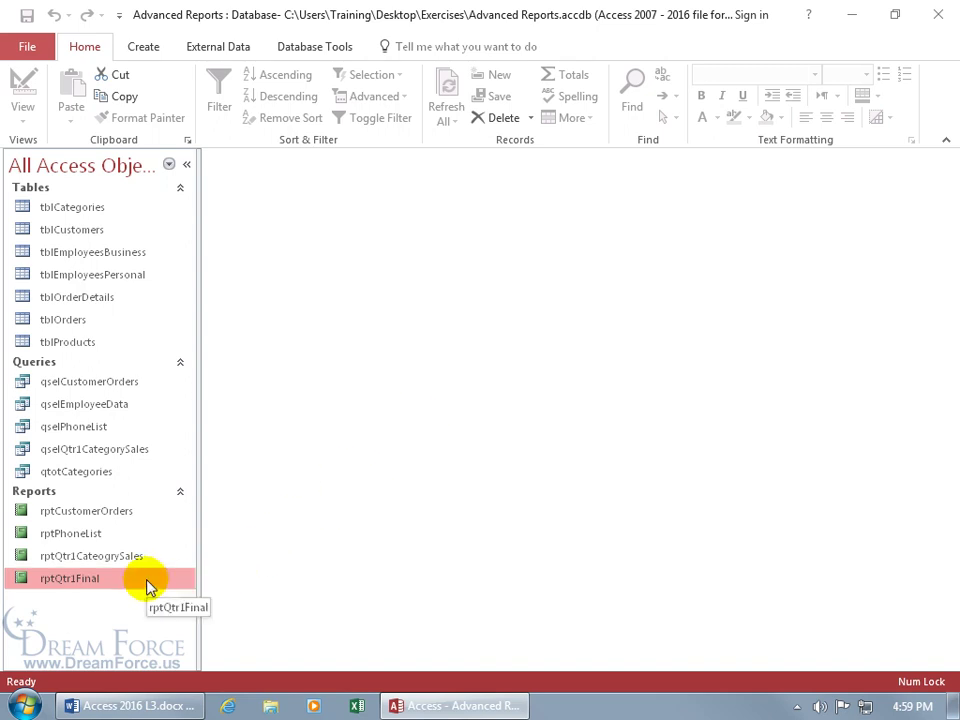
# Start a PDF or XPS export of rptQtr1Final from External Data
pyautogui.click(226, 50)
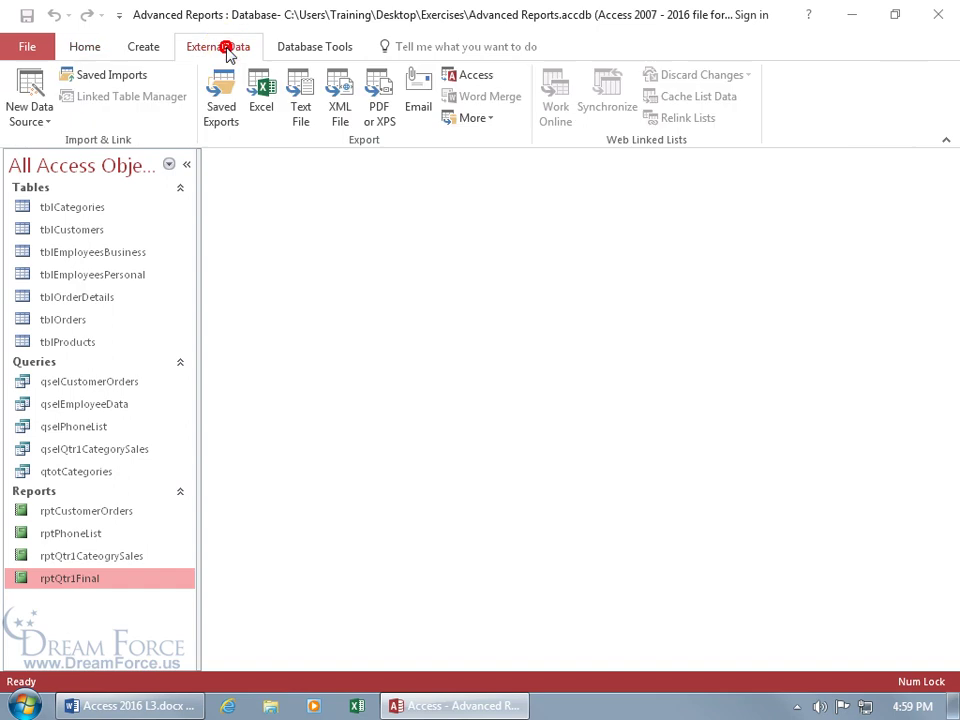
pyautogui.click(377, 118)
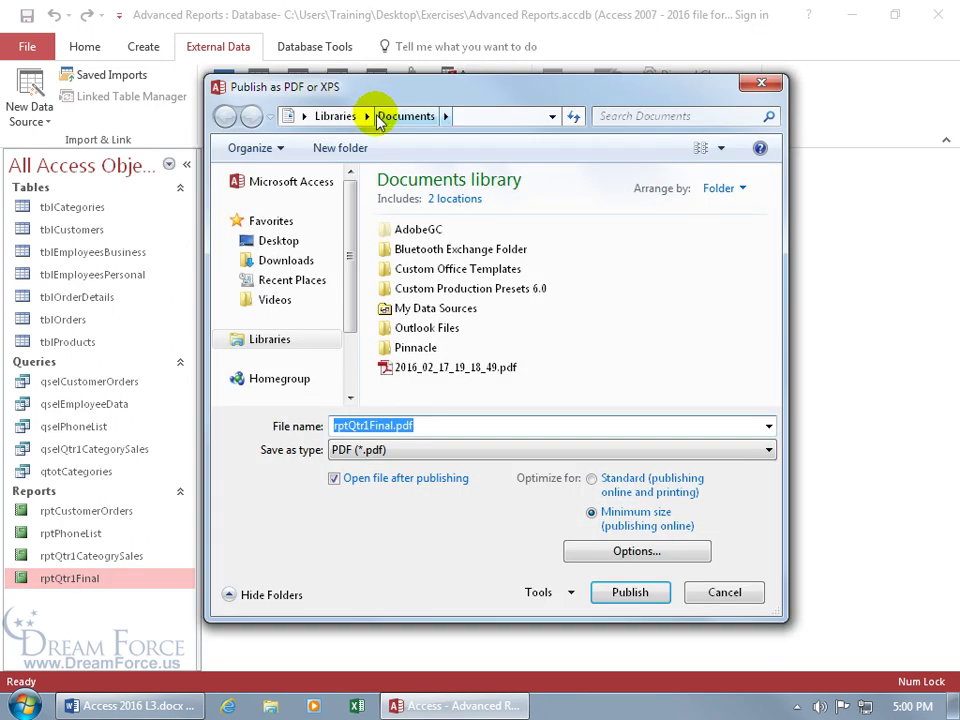
# Publish rptQtr1Final as a PDF on the Desktop, review it in Acrobat, and skip saving export steps
pyautogui.click(467, 459)
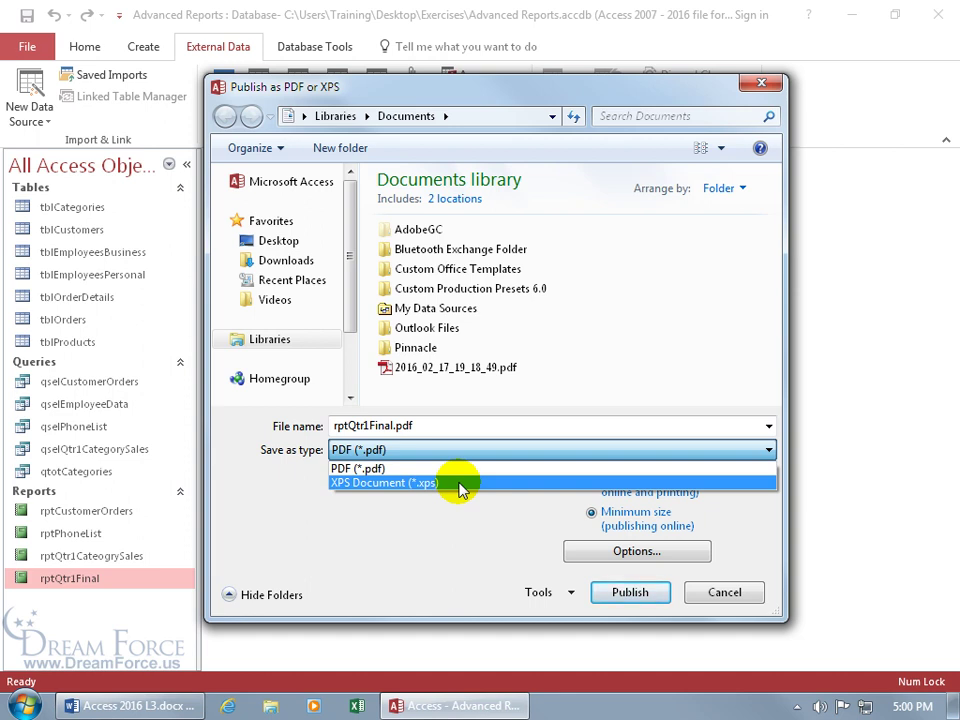
pyautogui.click(387, 467)
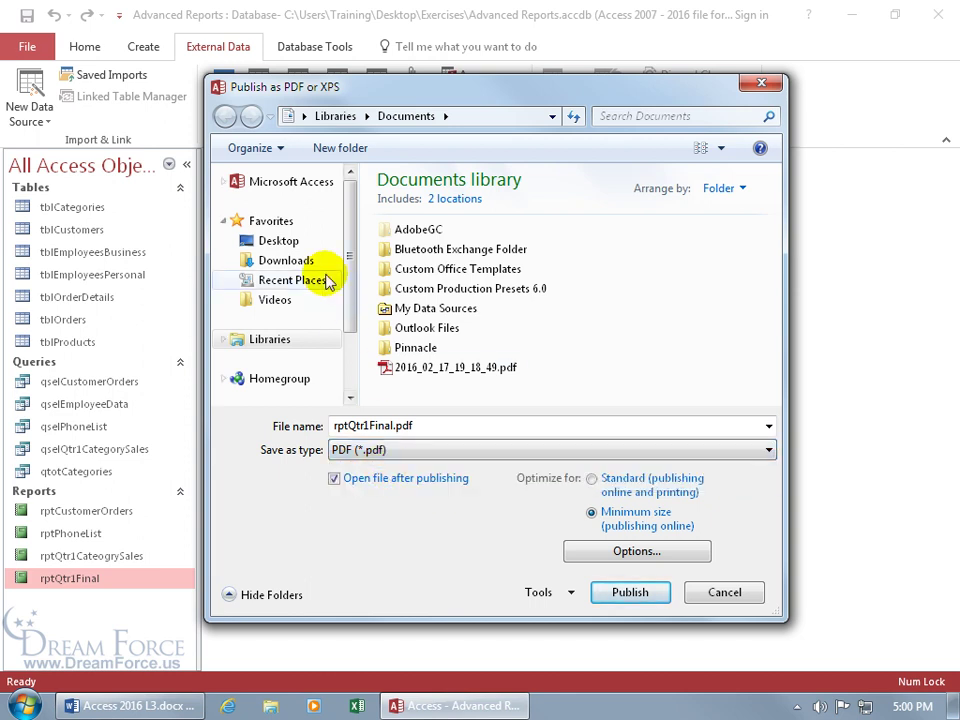
pyautogui.click(280, 241)
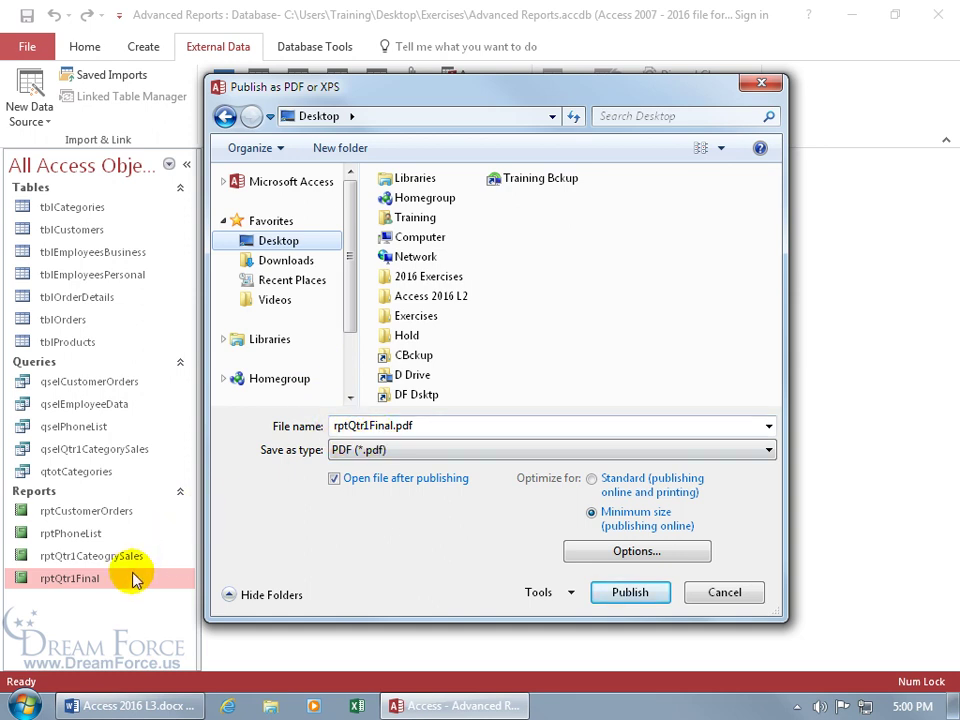
pyautogui.click(610, 593)
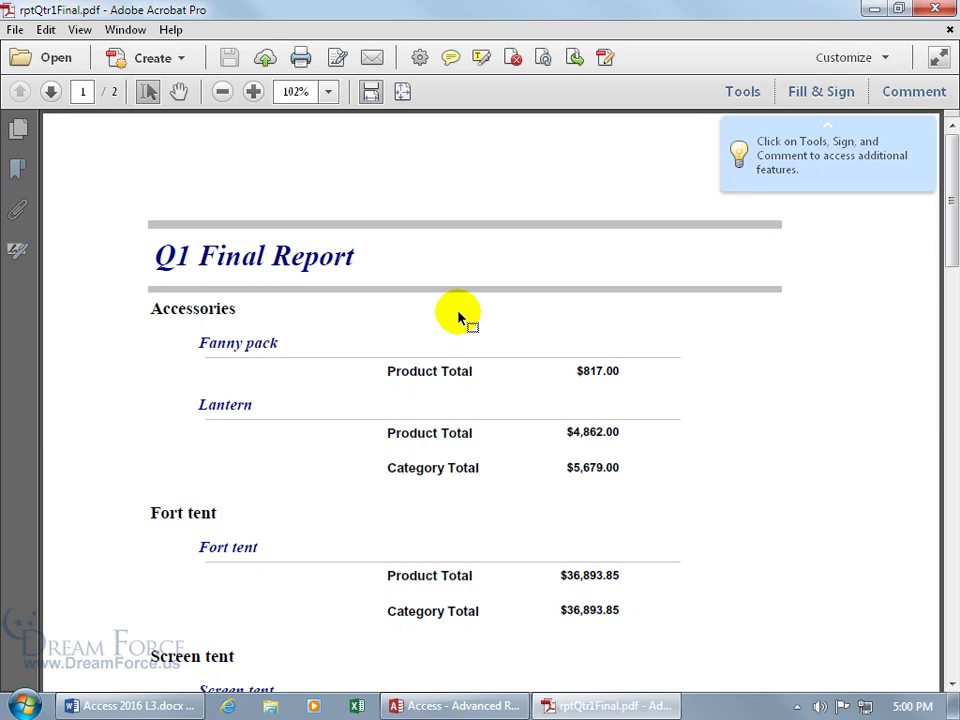
pyautogui.moveTo(950, 222); pyautogui.dragTo(945, 289)
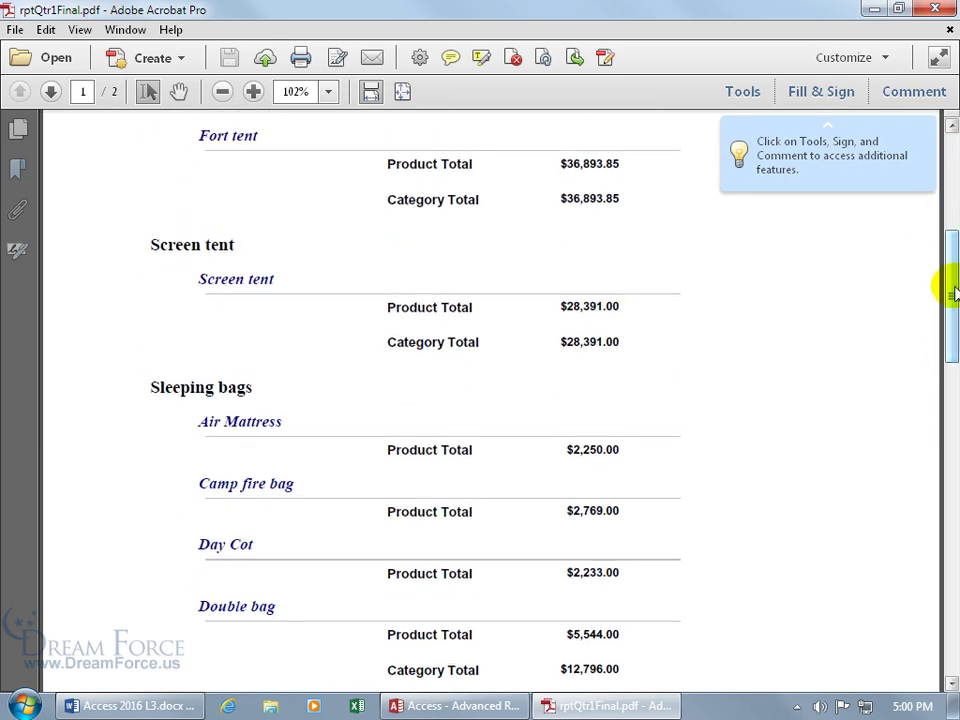
pyautogui.click(937, 9)
pyautogui.click(770, 595)
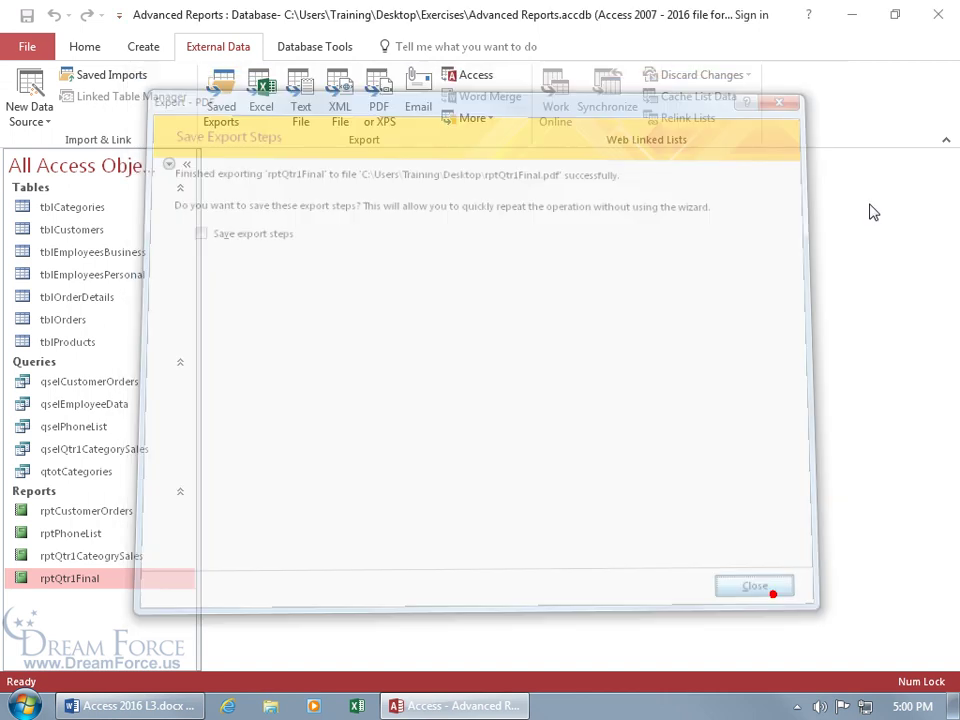
# Drag the rptQtr1Final.pdf desktop icon to the centre, then restore Access
pyautogui.click(853, 18)
pyautogui.moveTo(45, 415); pyautogui.dragTo(476, 349)
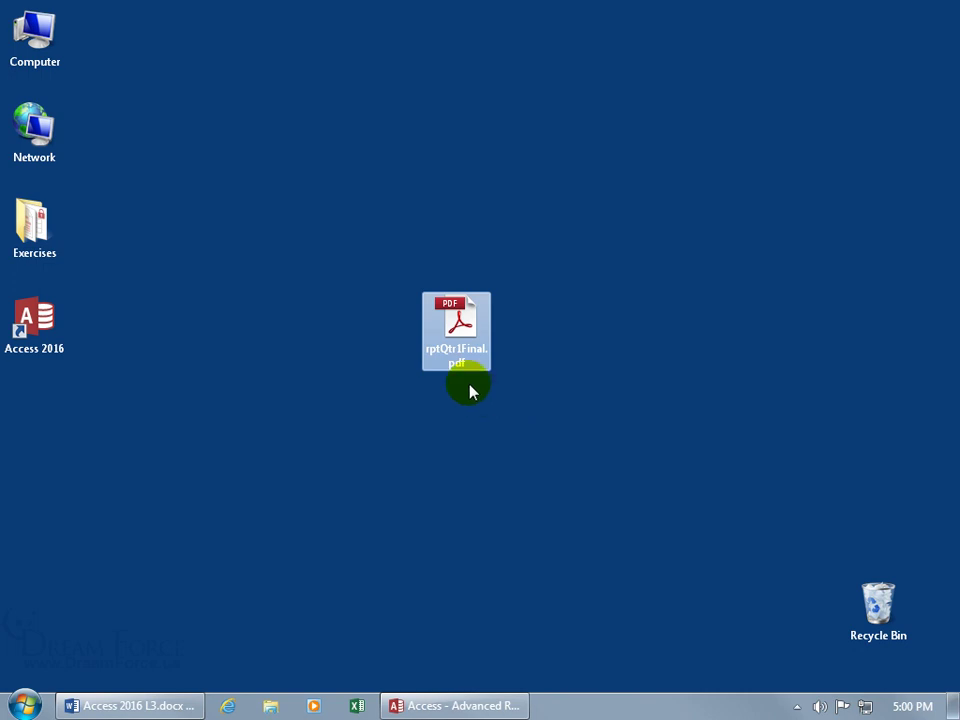
pyautogui.click(452, 705)
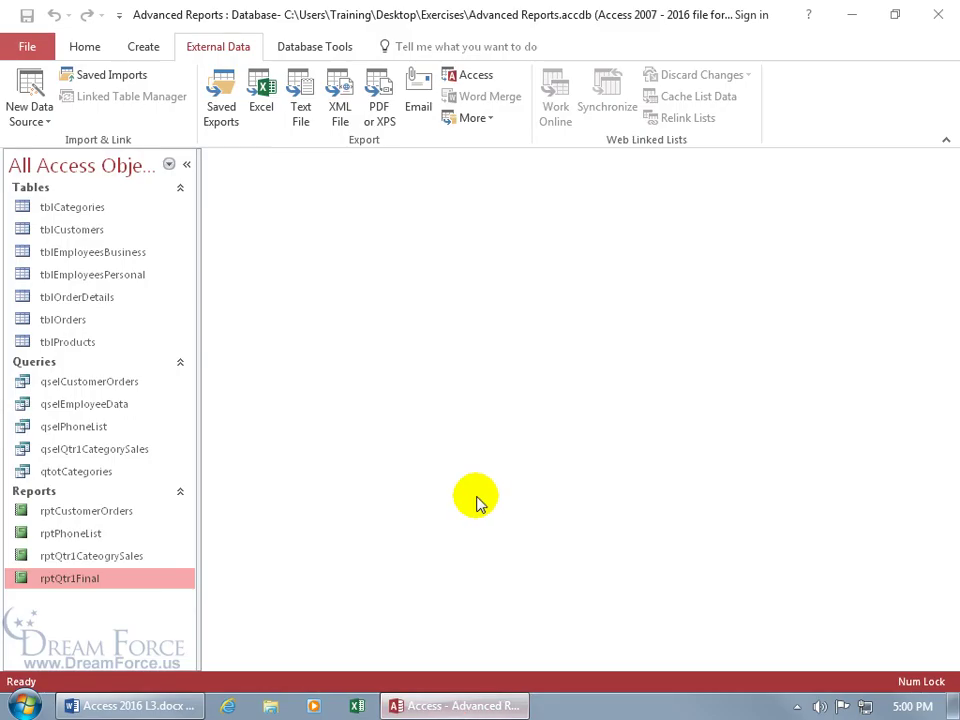
# From rptQtr1Final's print preview, publish the PDF to the Desktop, replacing the existing rptQtr1Final.pdf
pyautogui.doubleClick(70, 578)
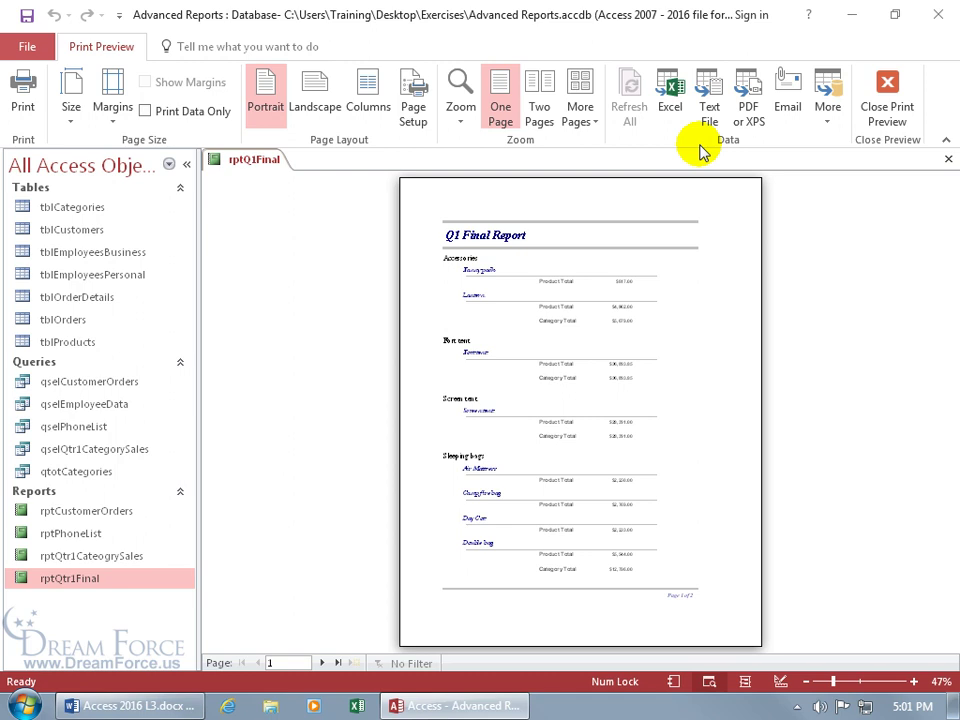
pyautogui.click(748, 131)
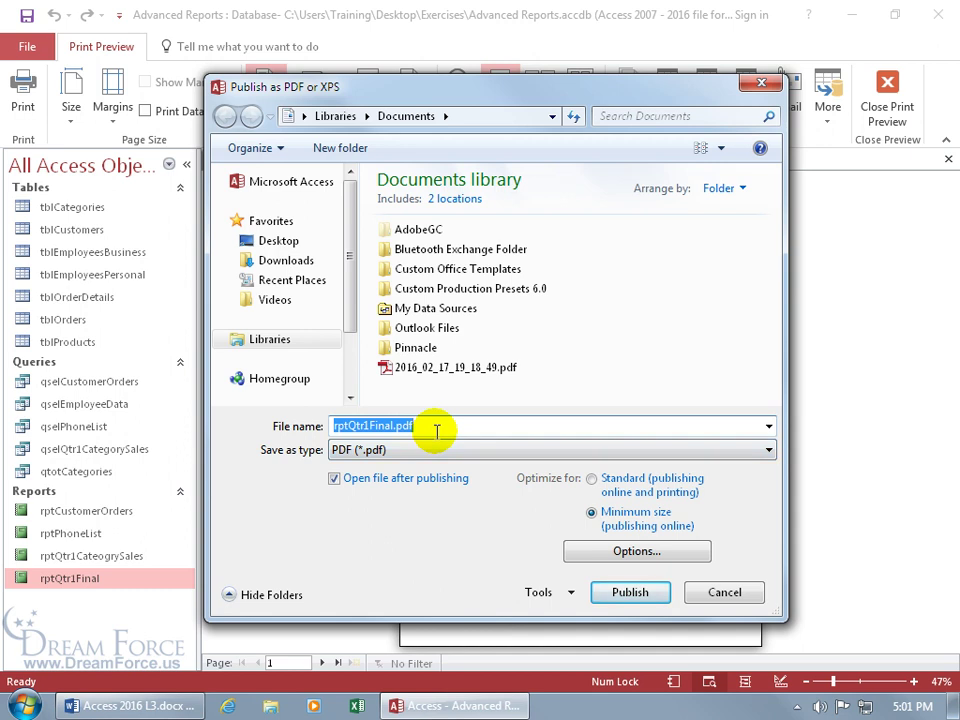
pyautogui.click(266, 241)
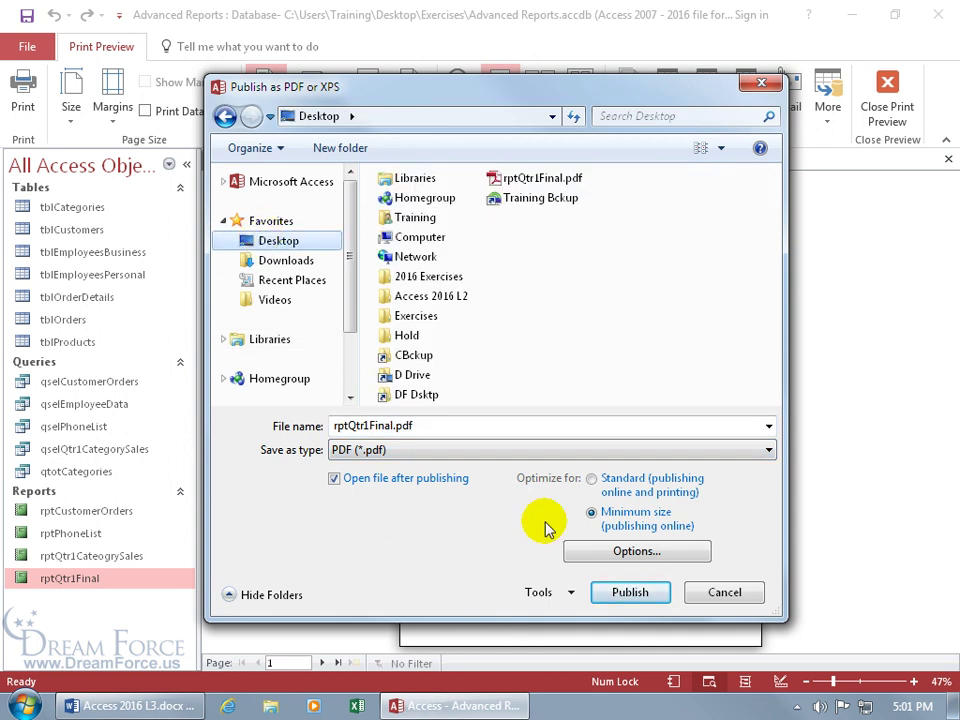
pyautogui.click(628, 593)
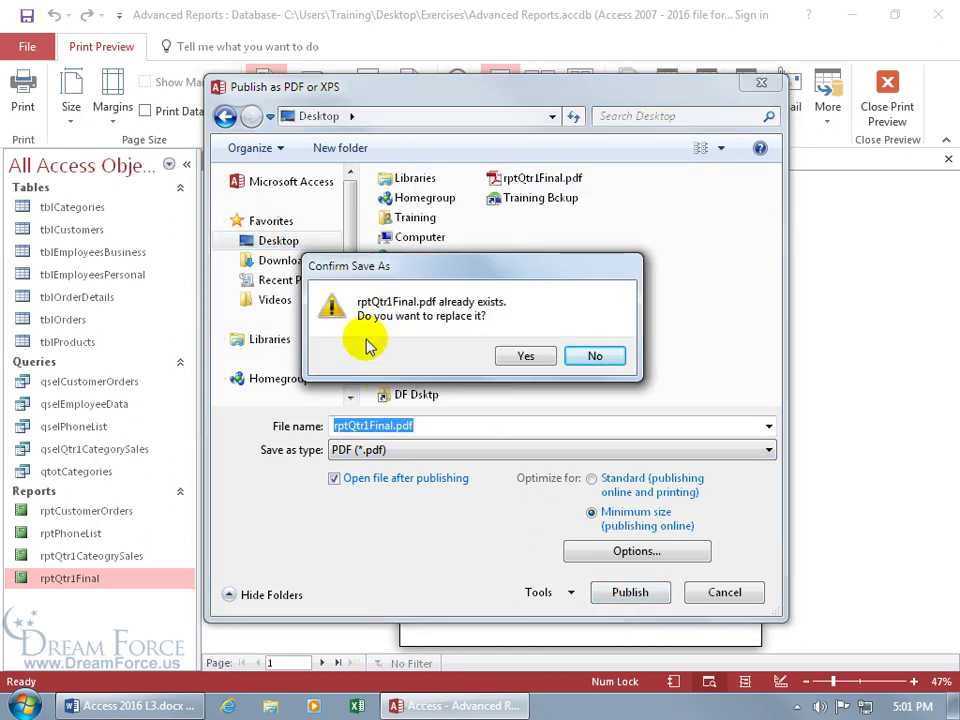
pyautogui.click(523, 357)
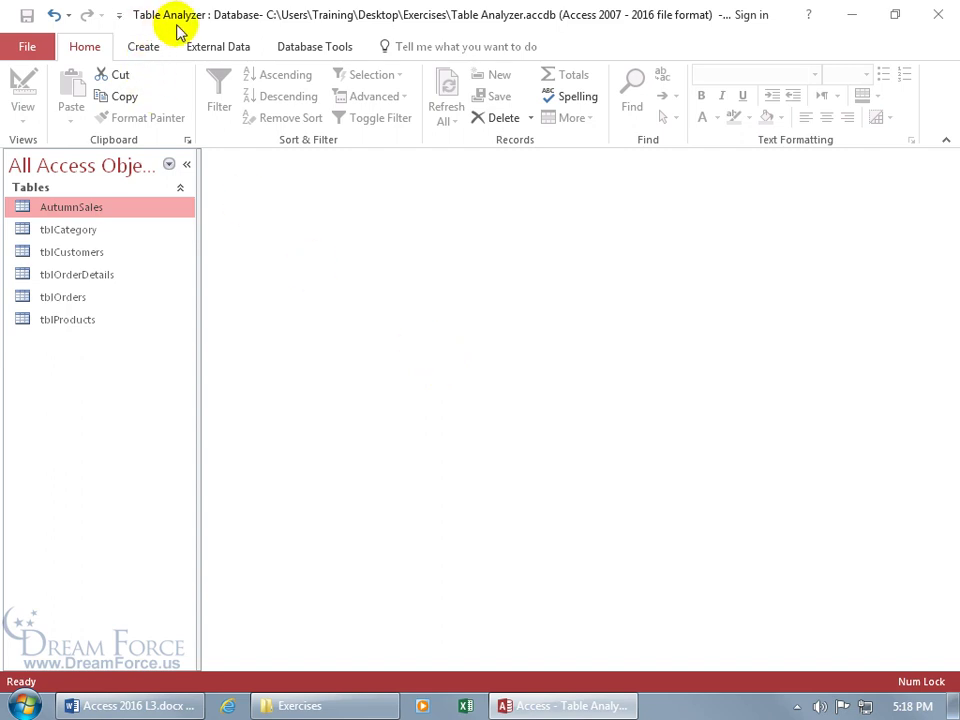
# Open Unmatched Query.accdb from the Exercises folder window
pyautogui.click(347, 706)
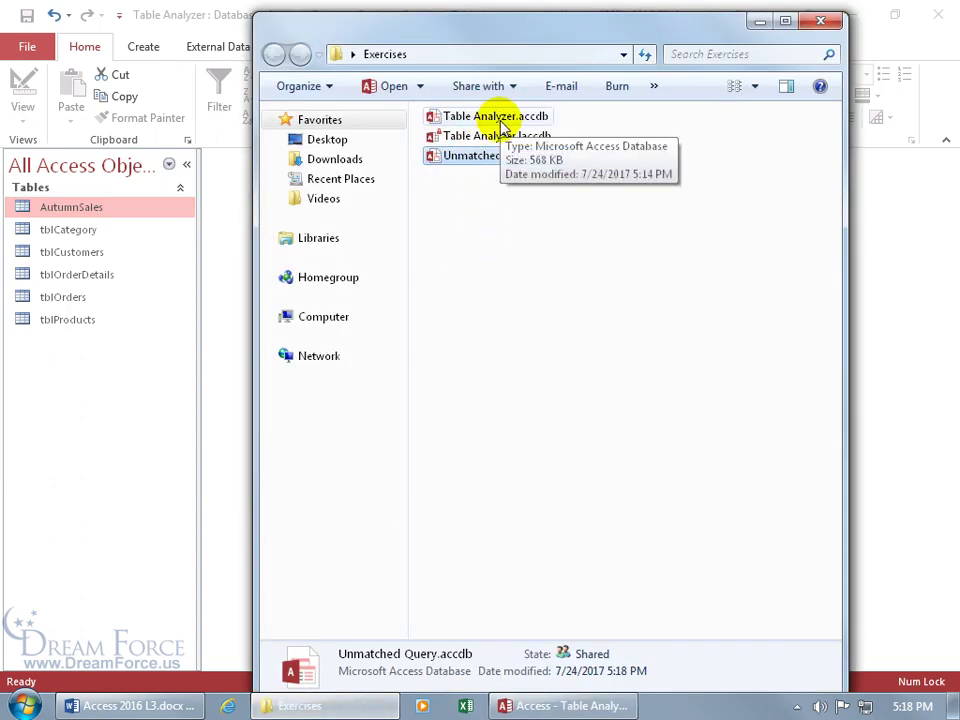
pyautogui.moveTo(484, 142)
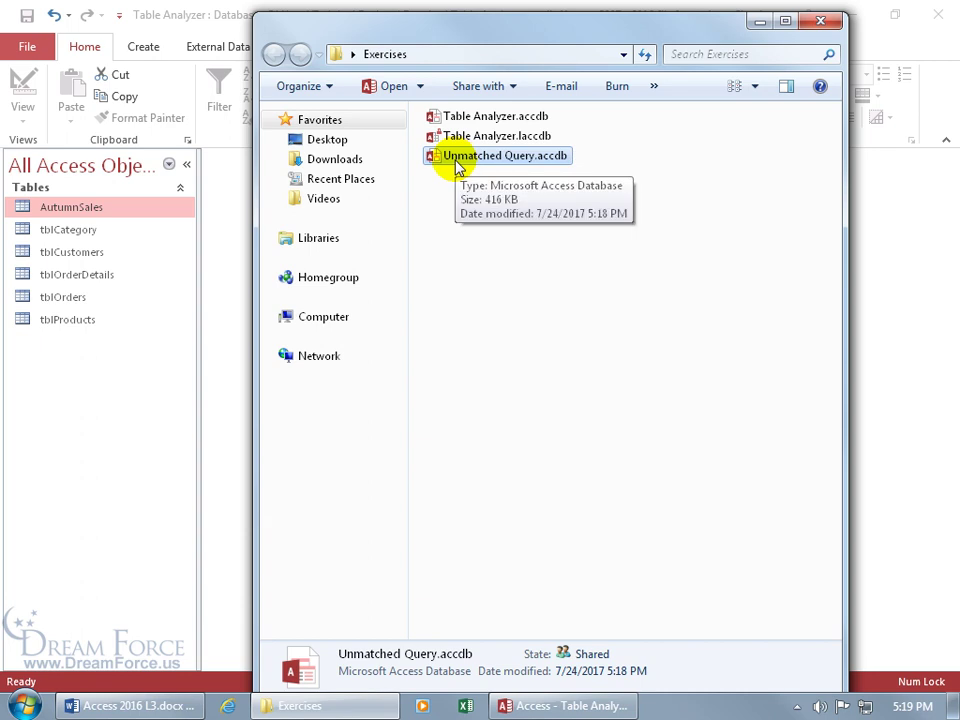
pyautogui.doubleClick(457, 160)
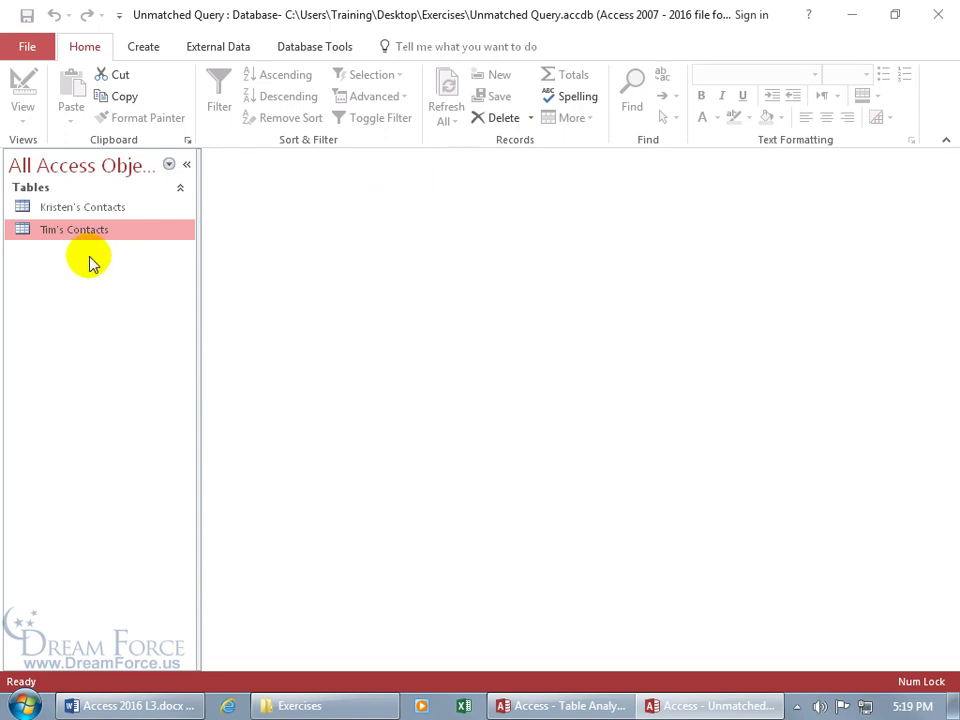
# Open the Tim's Contacts table to view its 25 records, then close Unmatched Query
pyautogui.doubleClick(57, 238)
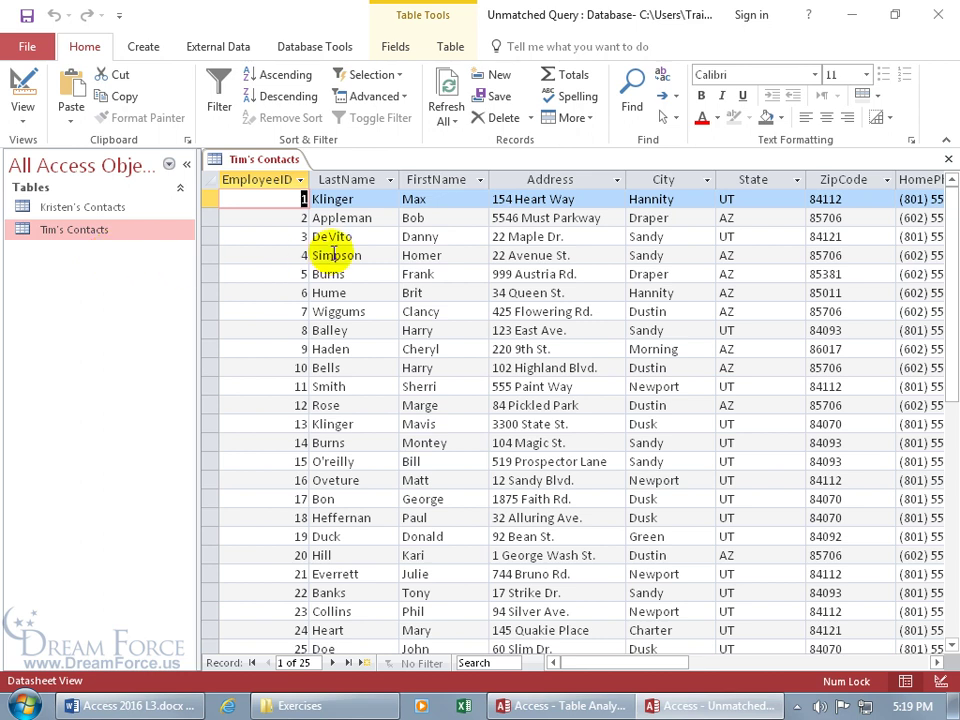
pyautogui.click(939, 14)
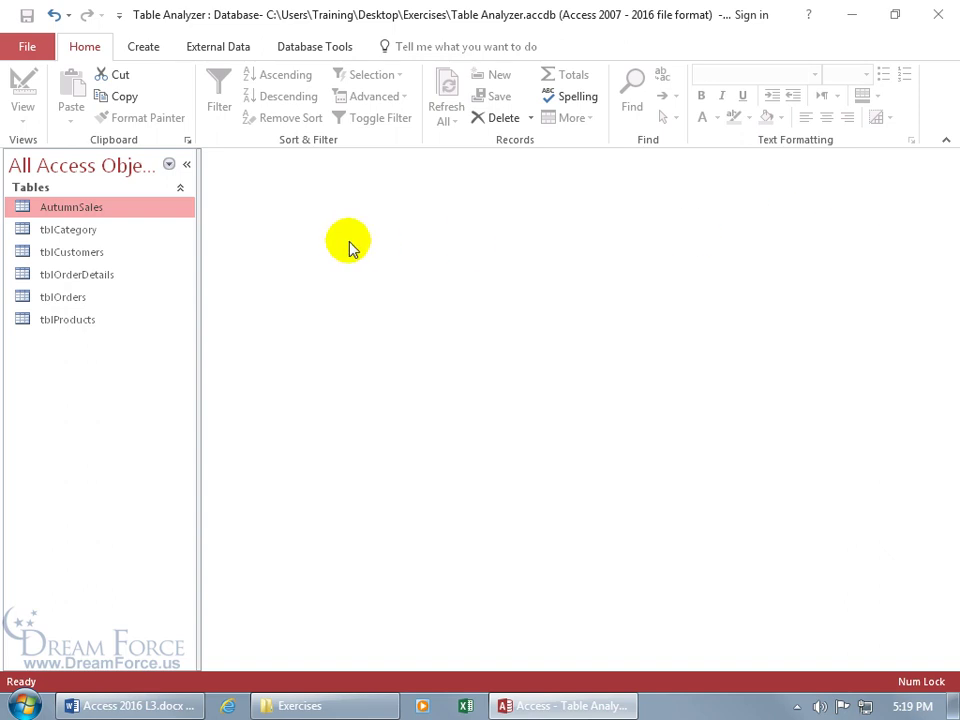
# Start getting external data from another Access database via New Data Source > From Database > Access
pyautogui.click(219, 48)
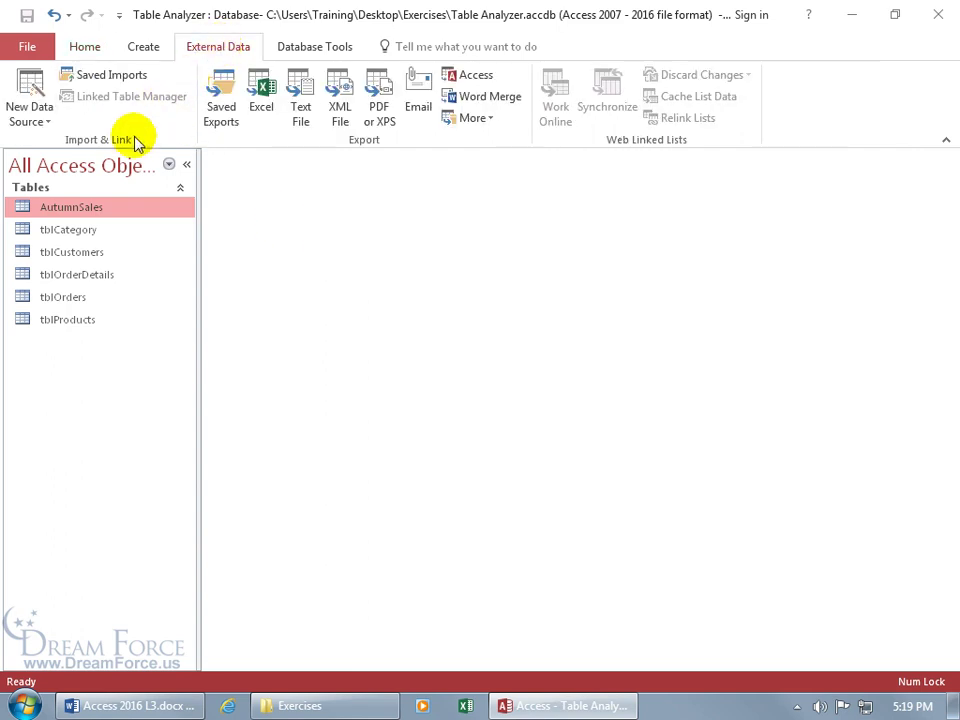
pyautogui.click(36, 118)
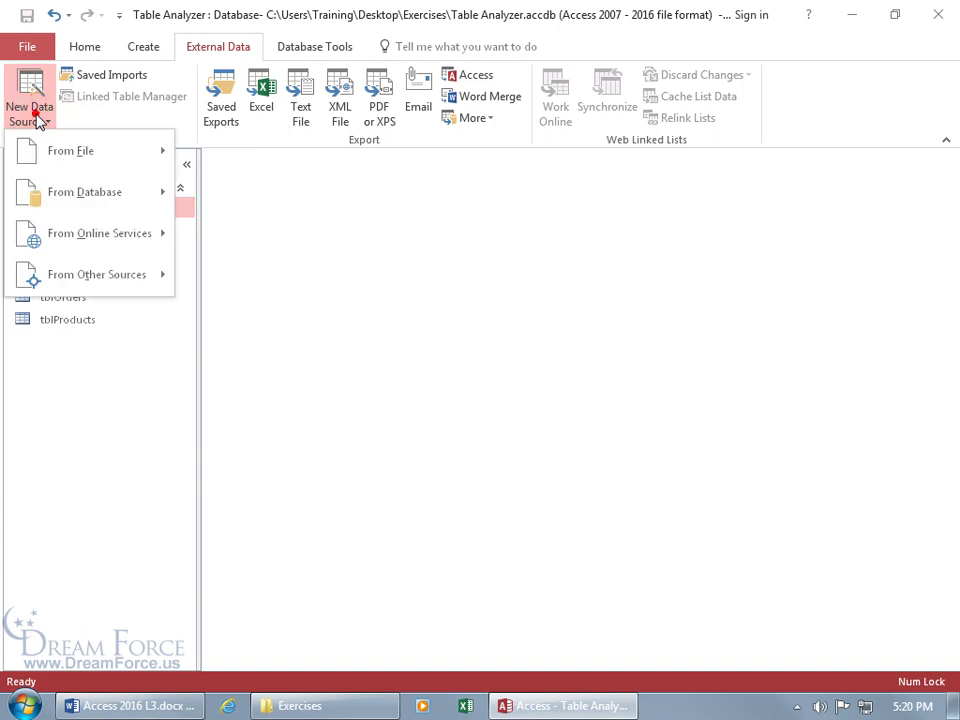
pyautogui.moveTo(55, 200)
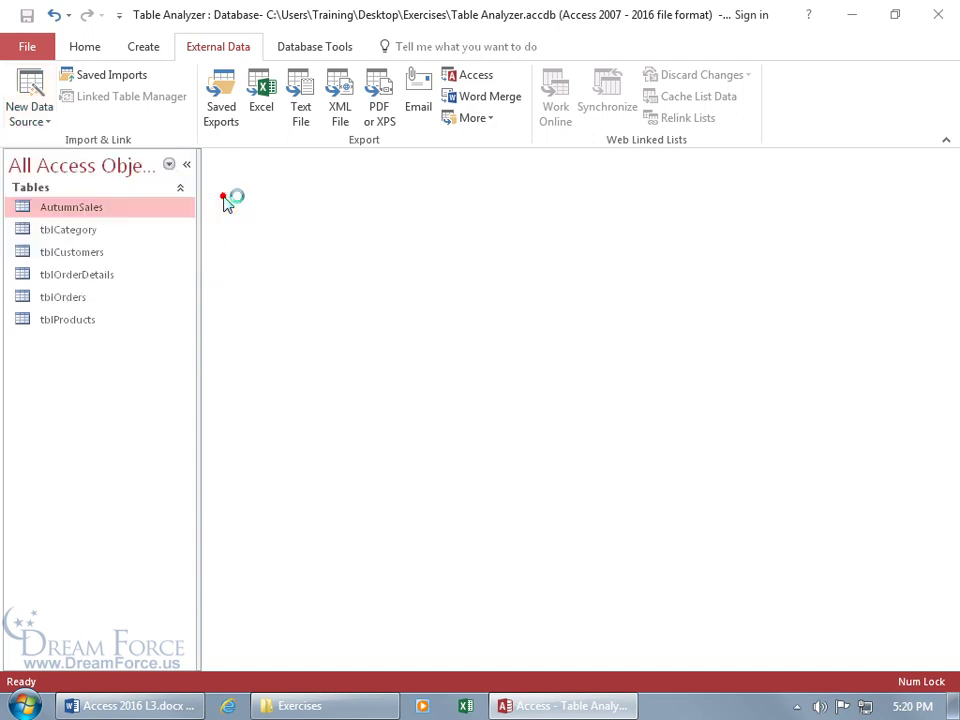
pyautogui.click(226, 200)
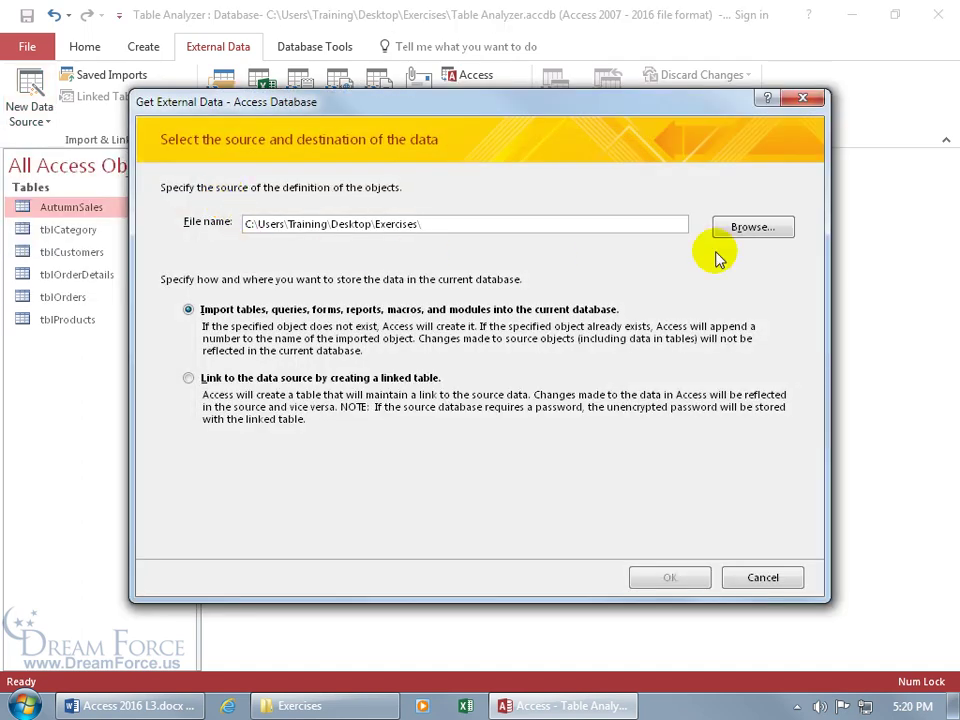
# Link the Tim's Contacts table from Unmatched Query.accdb, linking rather than importing
pyautogui.click(763, 231)
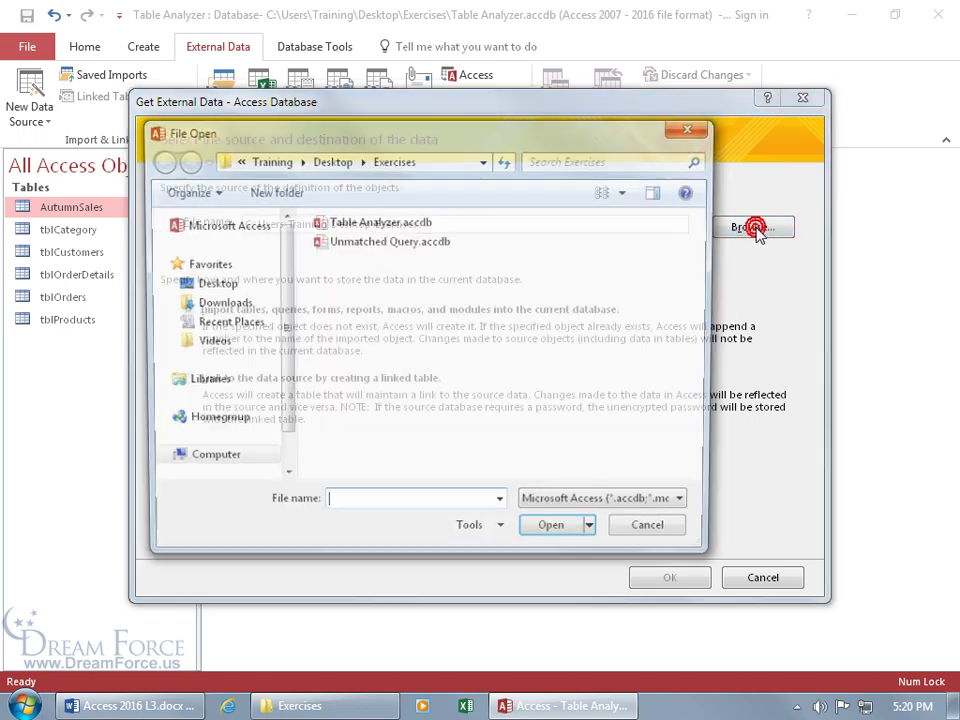
pyautogui.doubleClick(360, 245)
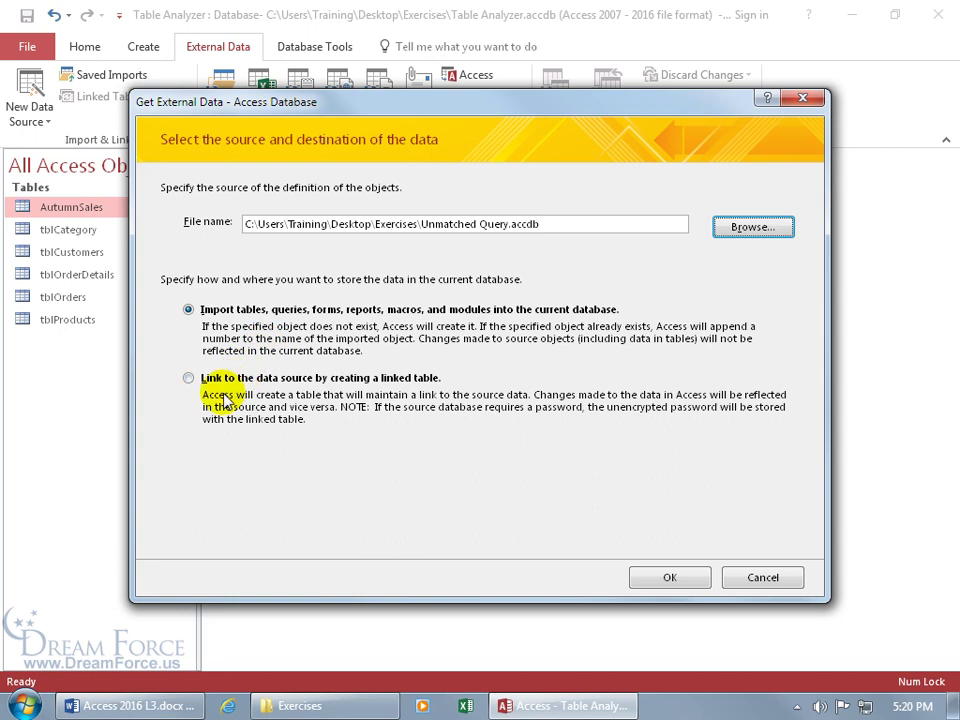
pyautogui.click(188, 378)
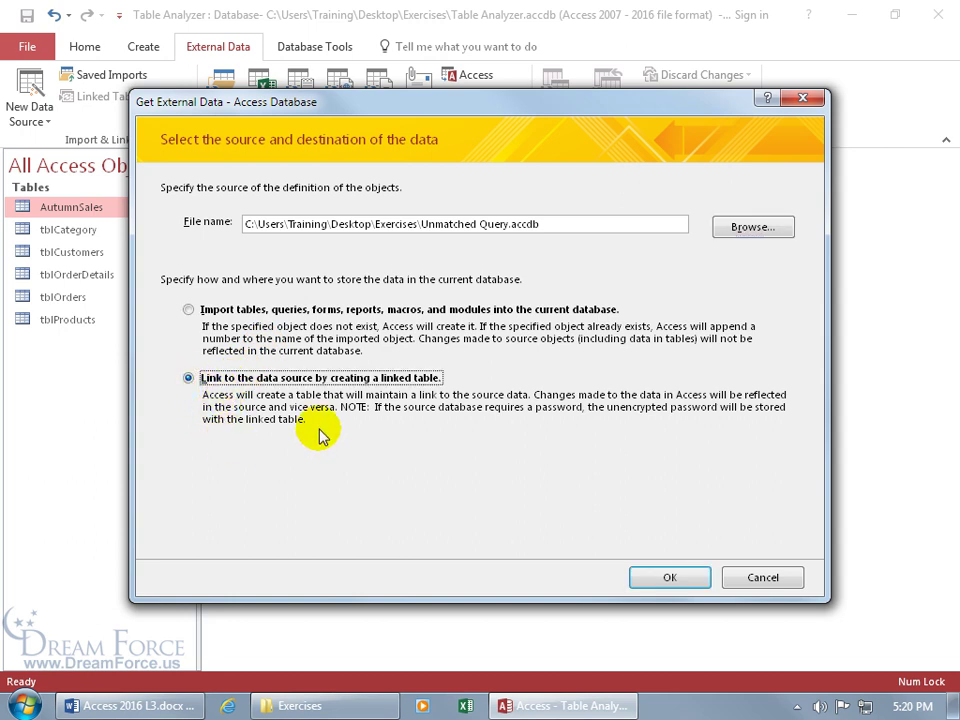
pyautogui.click(648, 577)
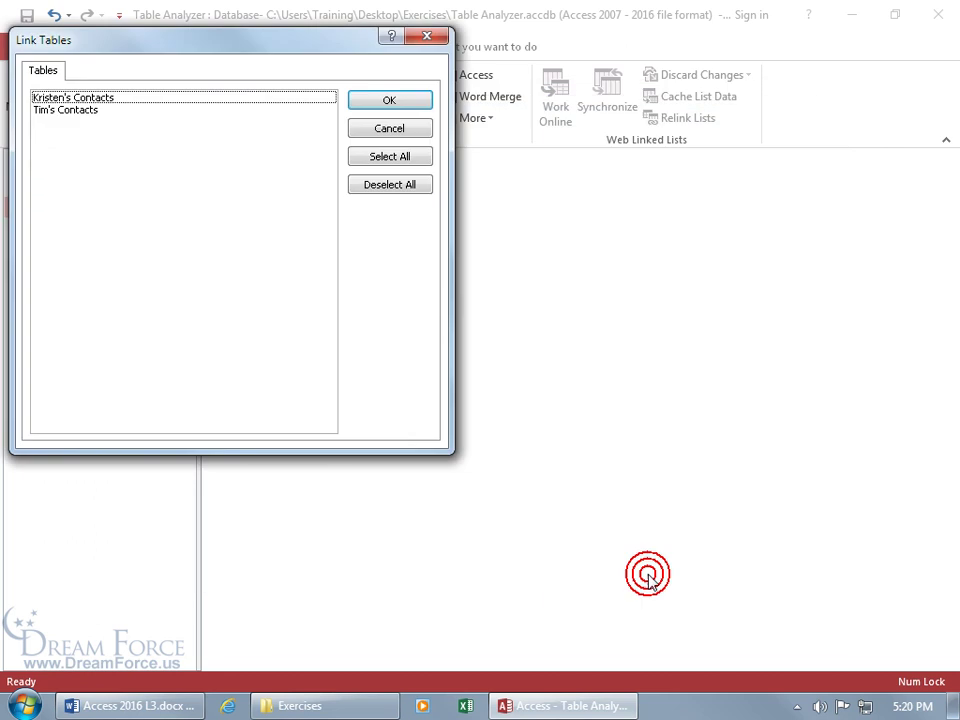
pyautogui.click(74, 111)
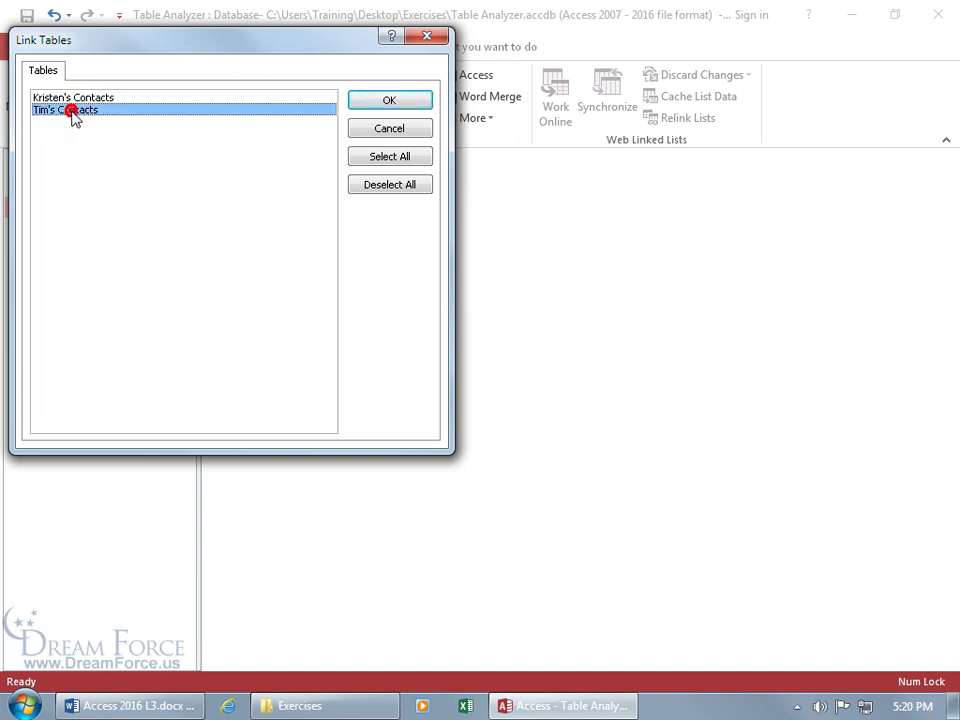
pyautogui.click(375, 102)
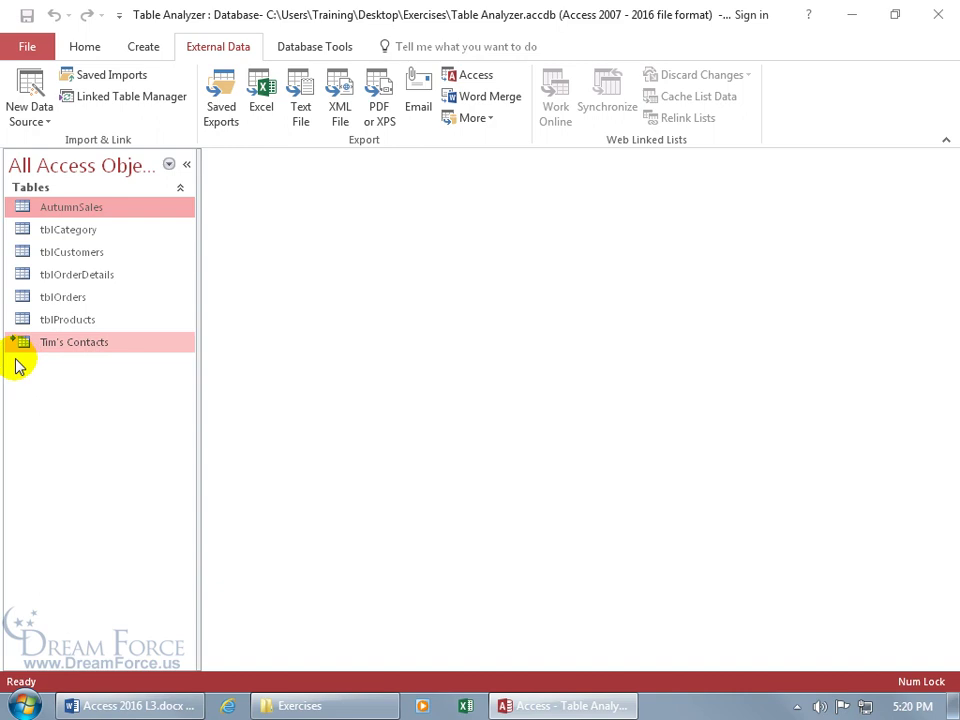
# Open the linked Tim's Contacts datasheet showing 25 records, then bring up the Exercises folder
pyautogui.moveTo(42, 348)
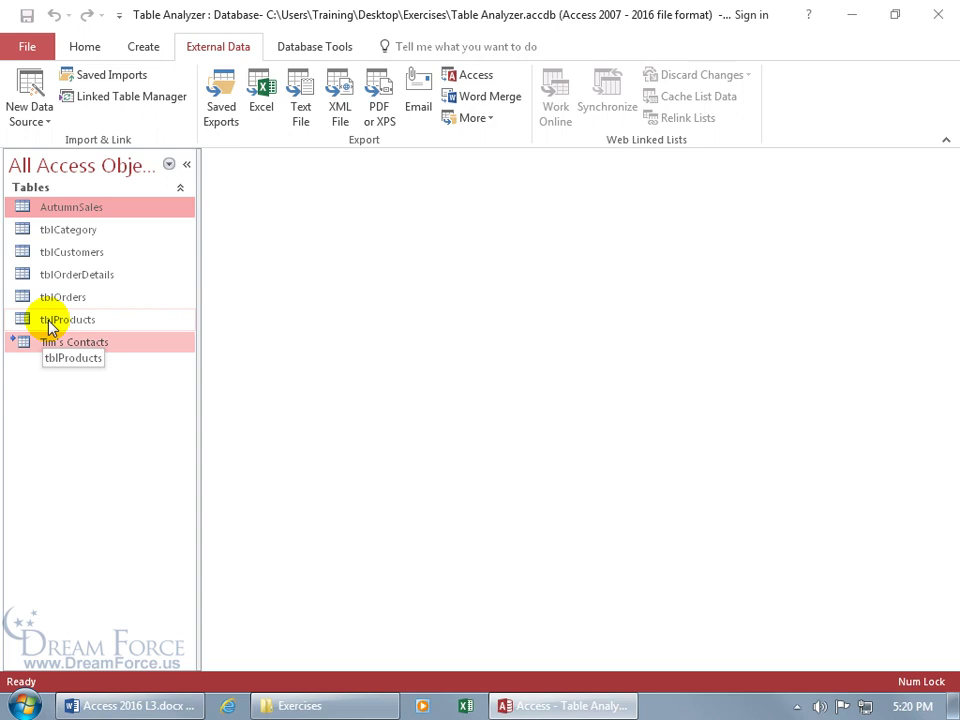
pyautogui.doubleClick(43, 344)
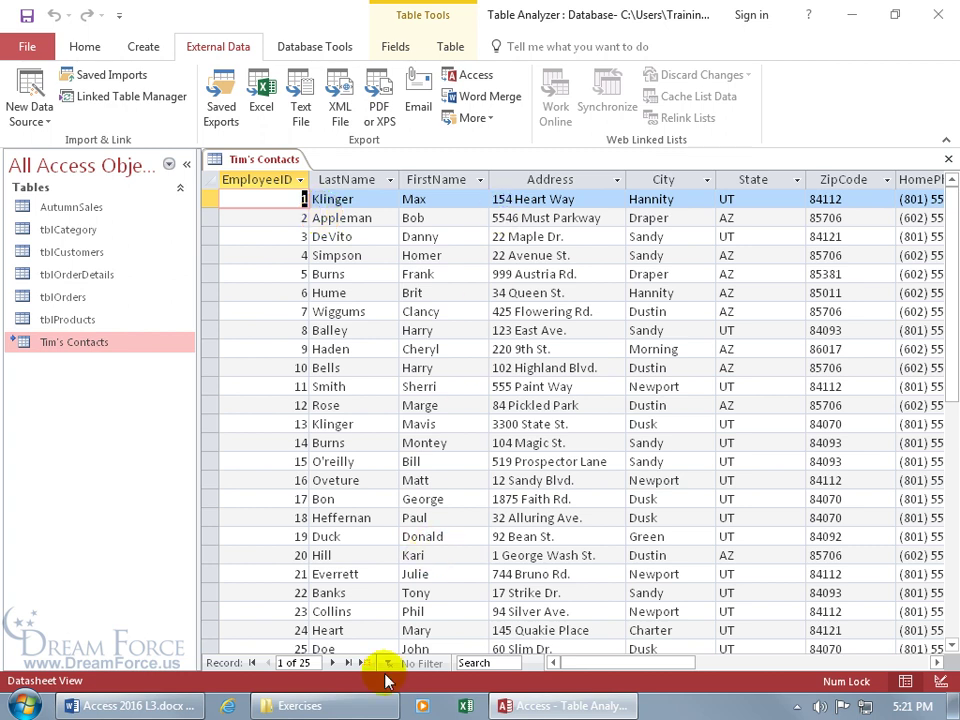
pyautogui.click(362, 708)
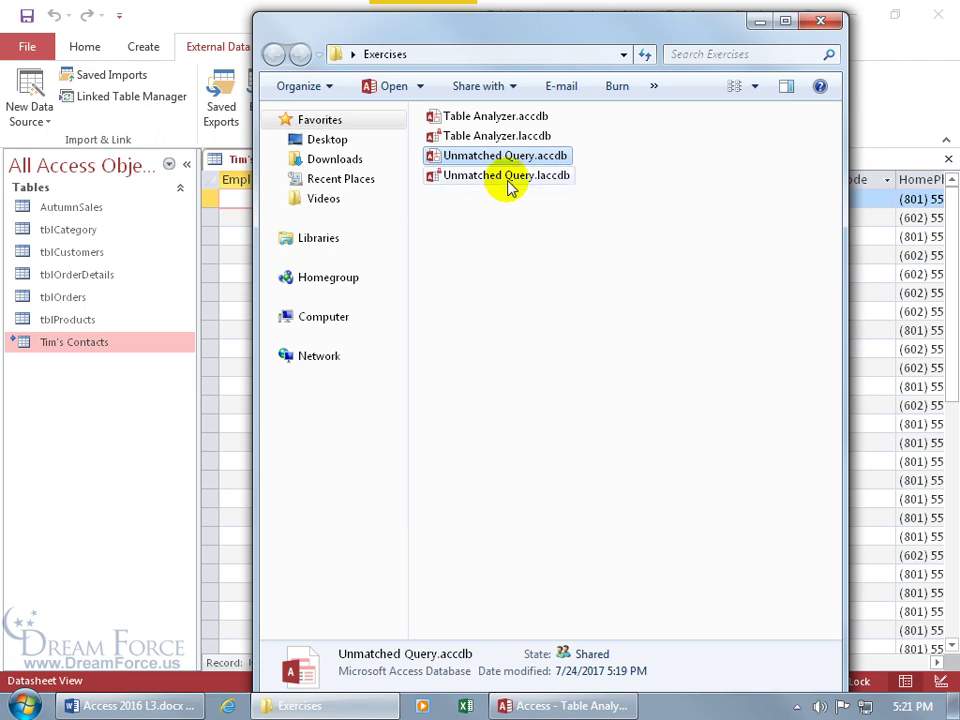
# In Unmatched Query.accdb's Tim's Contacts table, change the first contact's last name from Klinger to Clinger
pyautogui.doubleClick(493, 160)
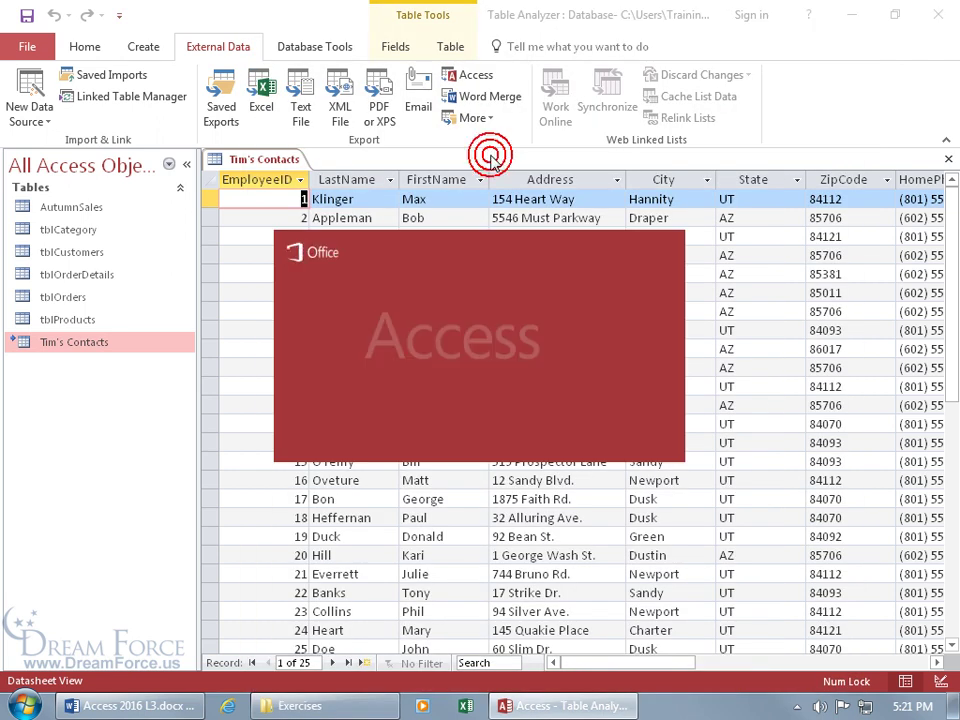
pyautogui.doubleClick(79, 234)
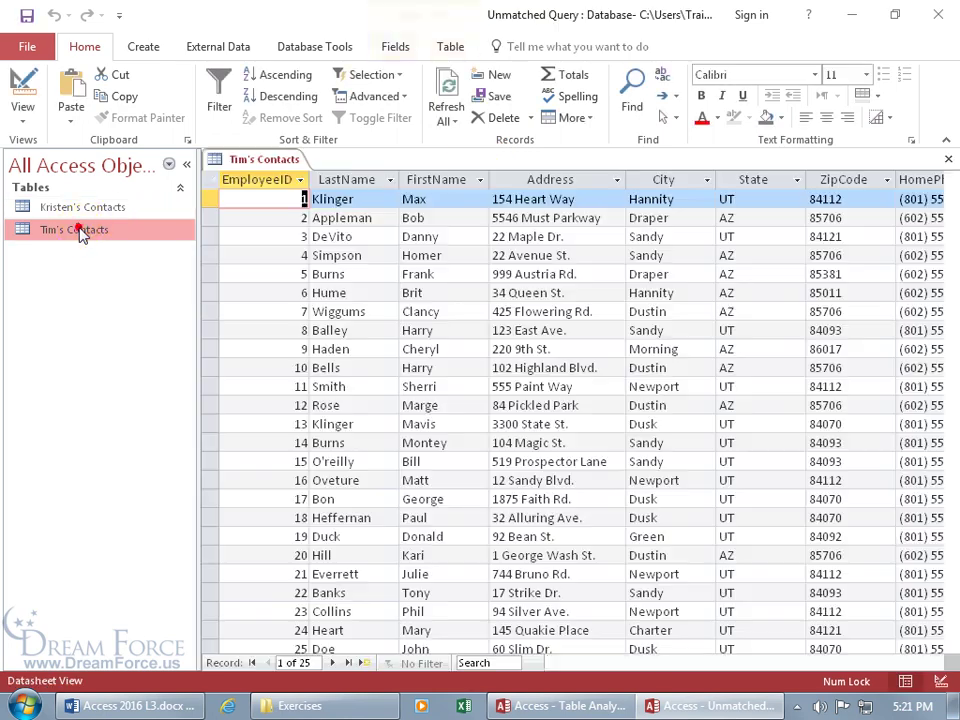
pyautogui.click(316, 199)
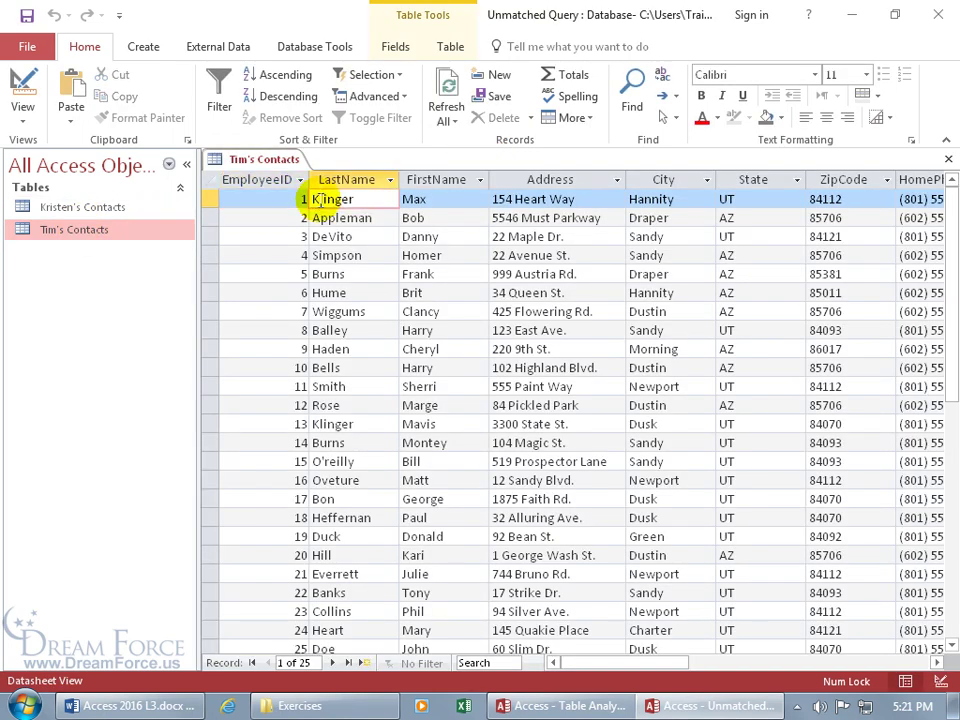
pyautogui.press('Delete')
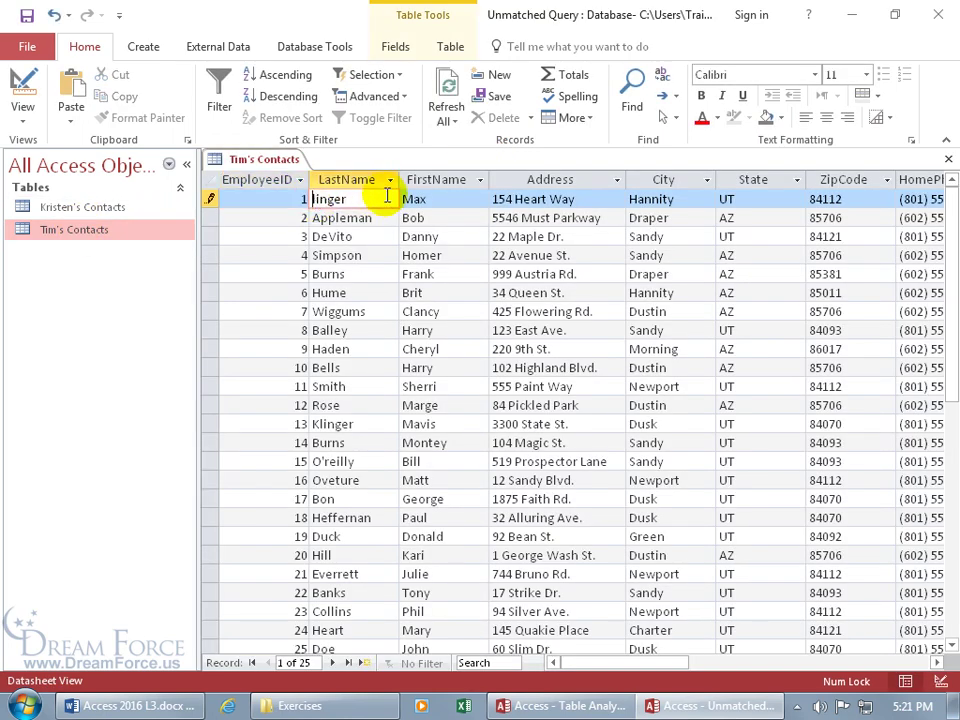
pyautogui.write('C')
pyautogui.click(370, 237)
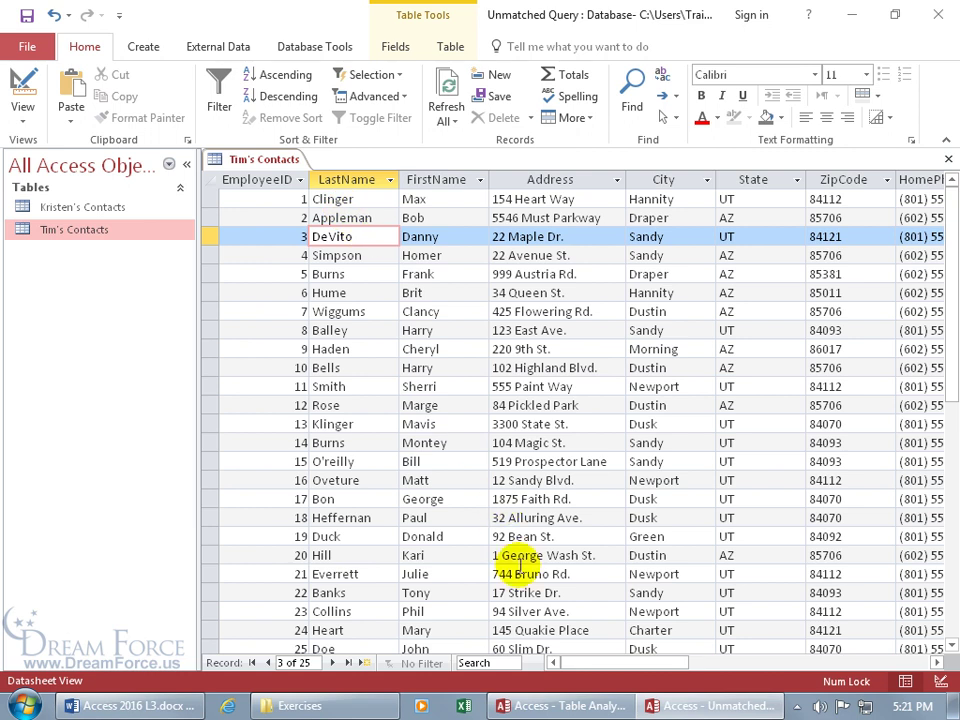
# In Table Analyzer's linked table, change Clinger back to Klinger, then return to Unmatched Query
pyautogui.click(560, 706)
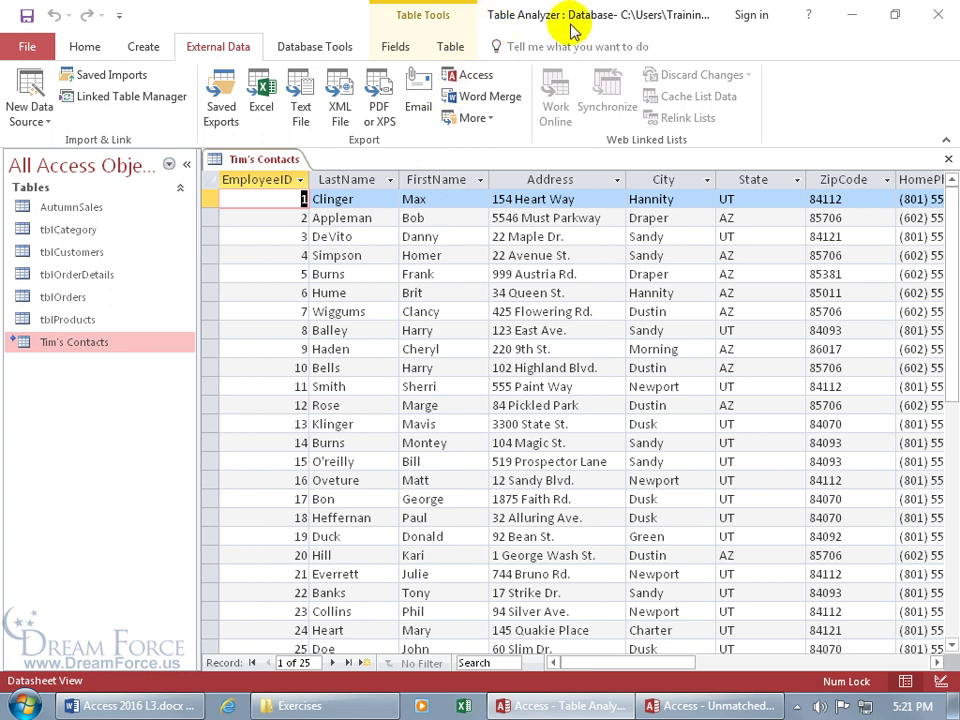
pyautogui.click(310, 200)
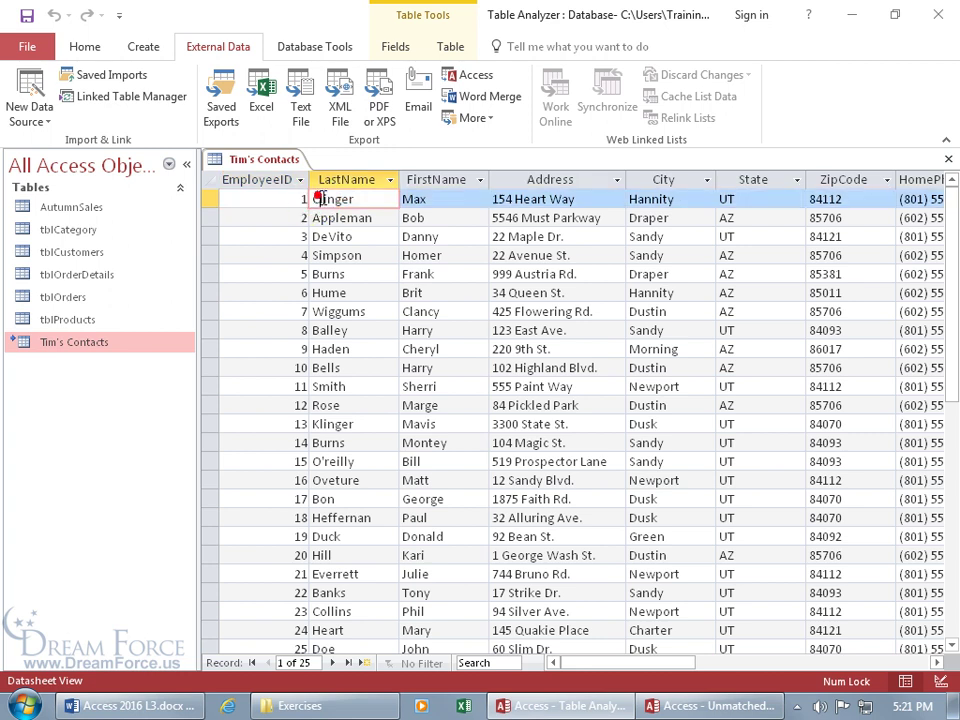
pyautogui.press('Delete')
pyautogui.write('K')
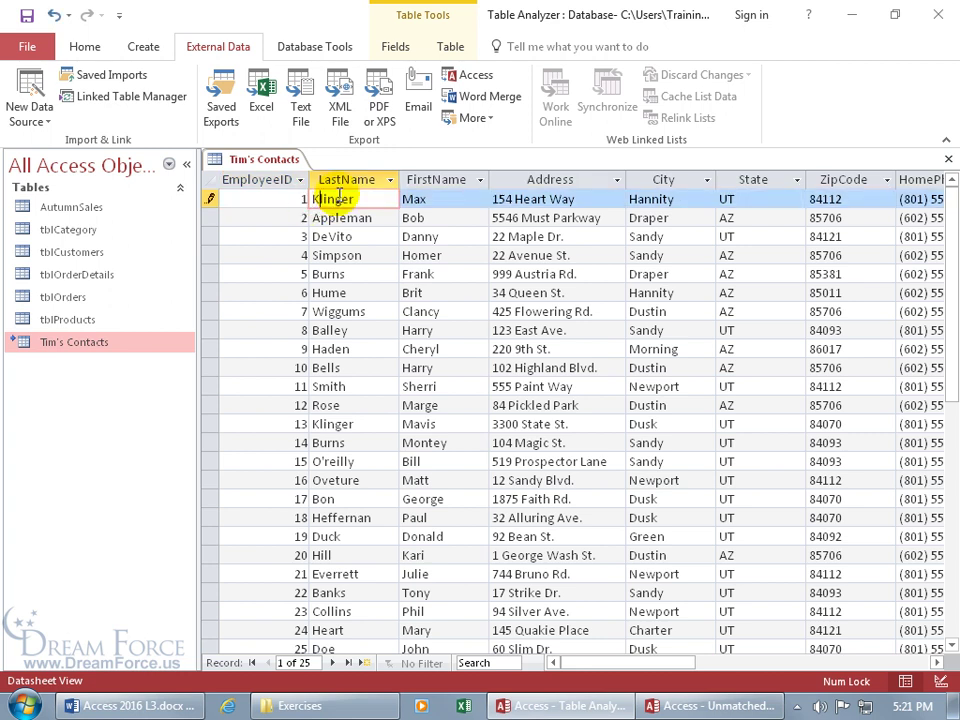
pyautogui.hotkey('shift', 'Return')
pyautogui.click(714, 706)
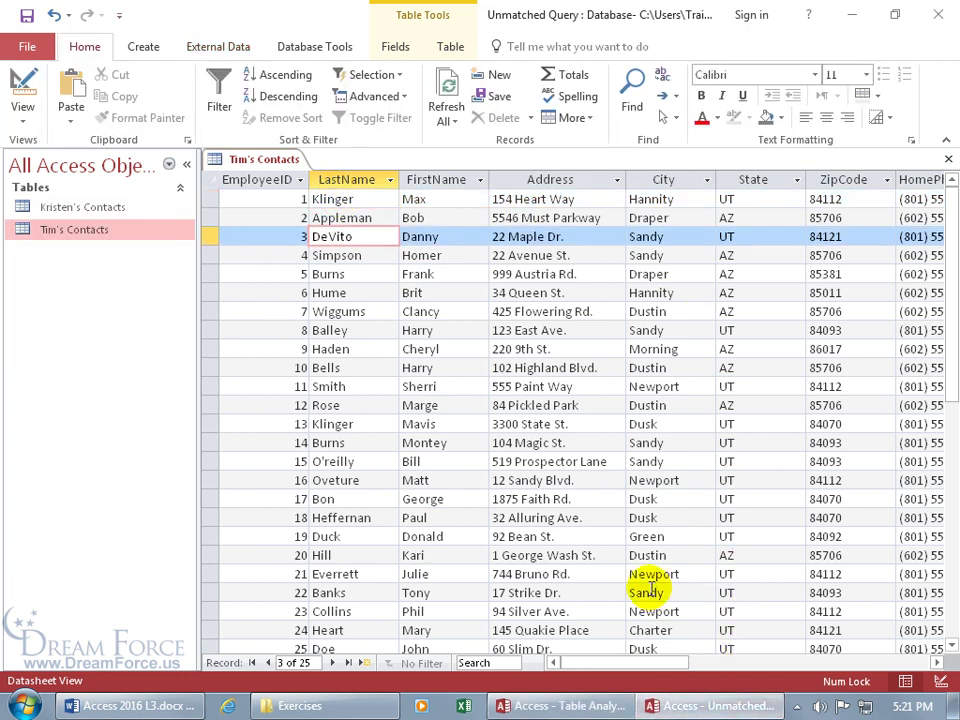
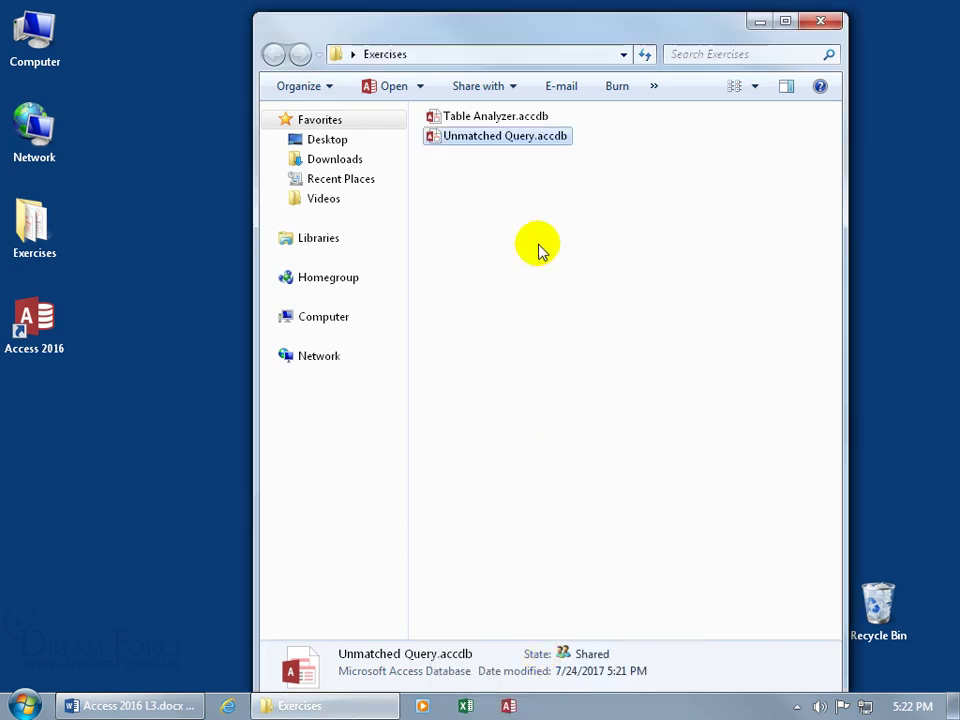
# Drag Unmatched Query.accdb from the Exercises folder onto the desktop
pyautogui.click(536, 199)
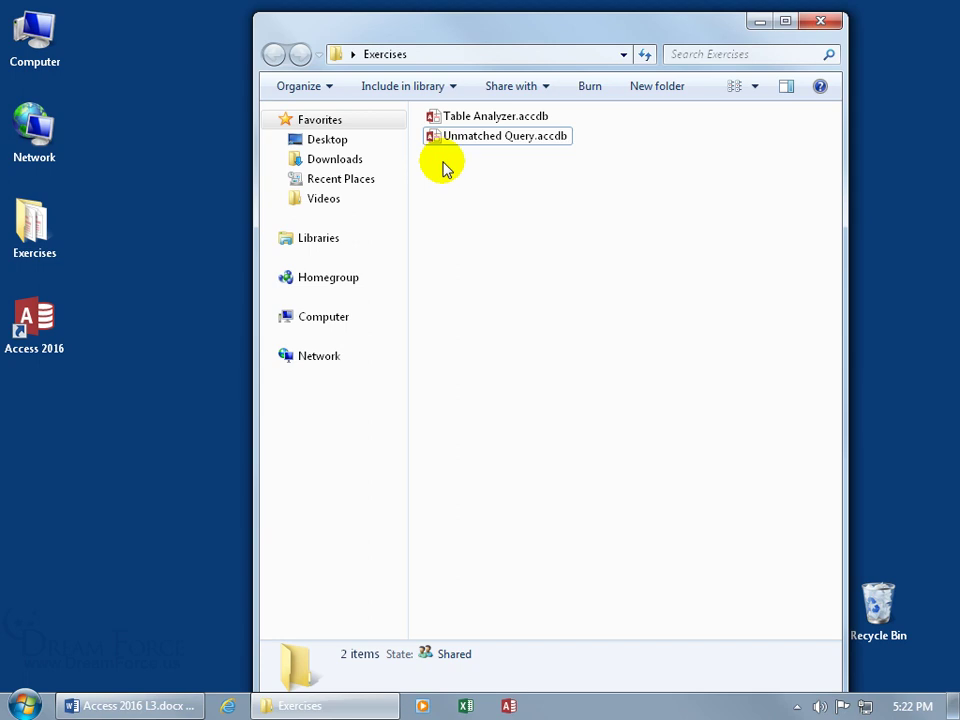
pyautogui.click(476, 142)
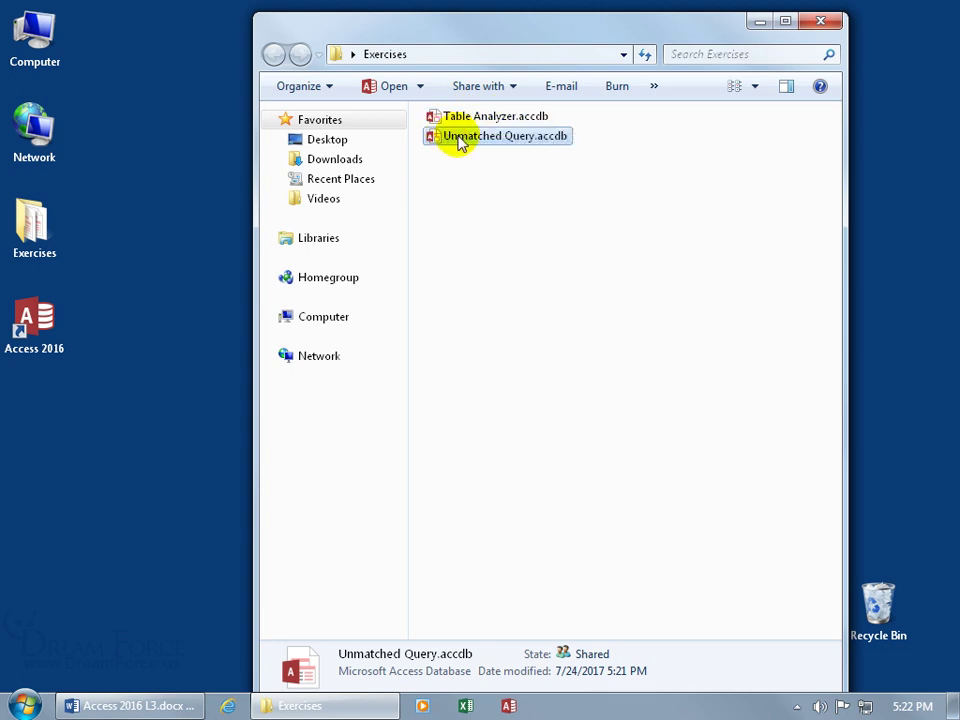
pyautogui.moveTo(462, 143); pyautogui.dragTo(139, 166)
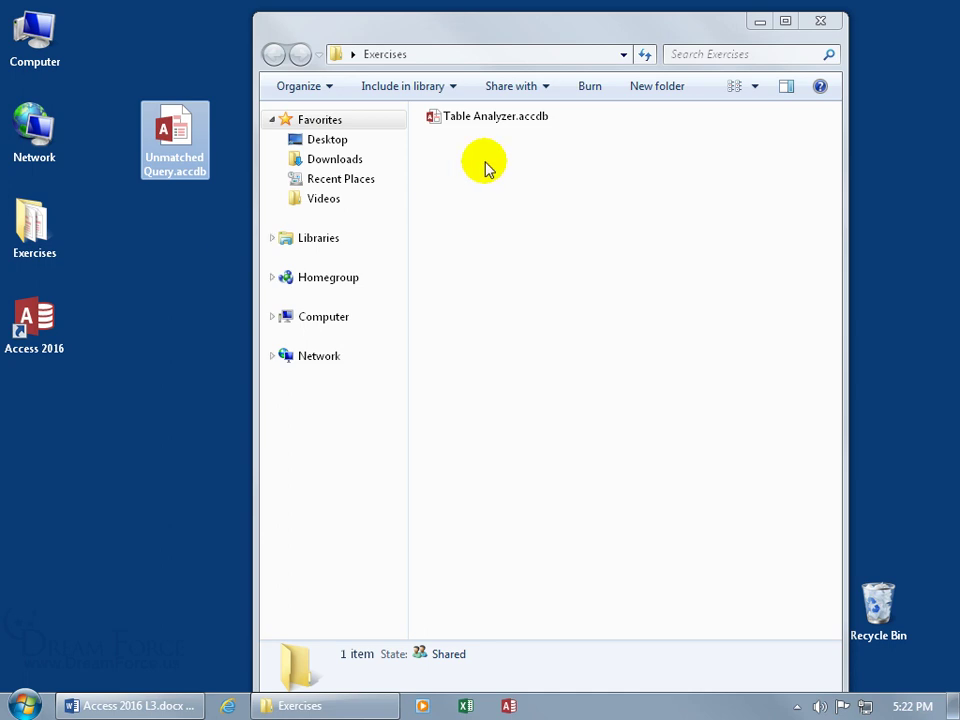
# Open Table Analyzer.accdb, try the Tim's Contacts linked table, and dismiss the could-not-find-file error
pyautogui.doubleClick(490, 118)
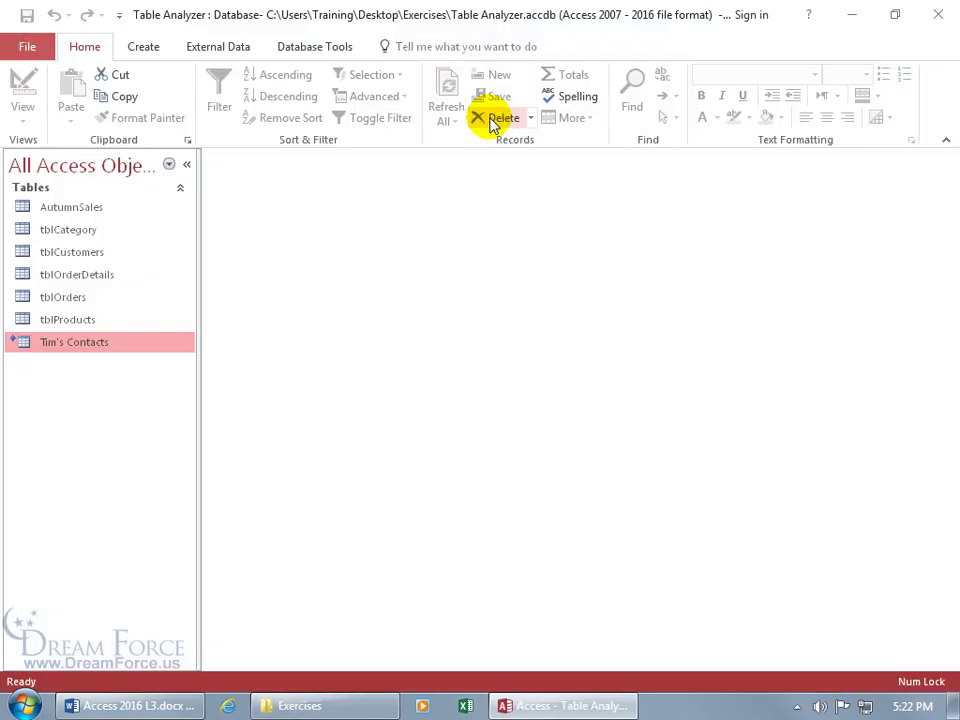
pyautogui.doubleClick(80, 345)
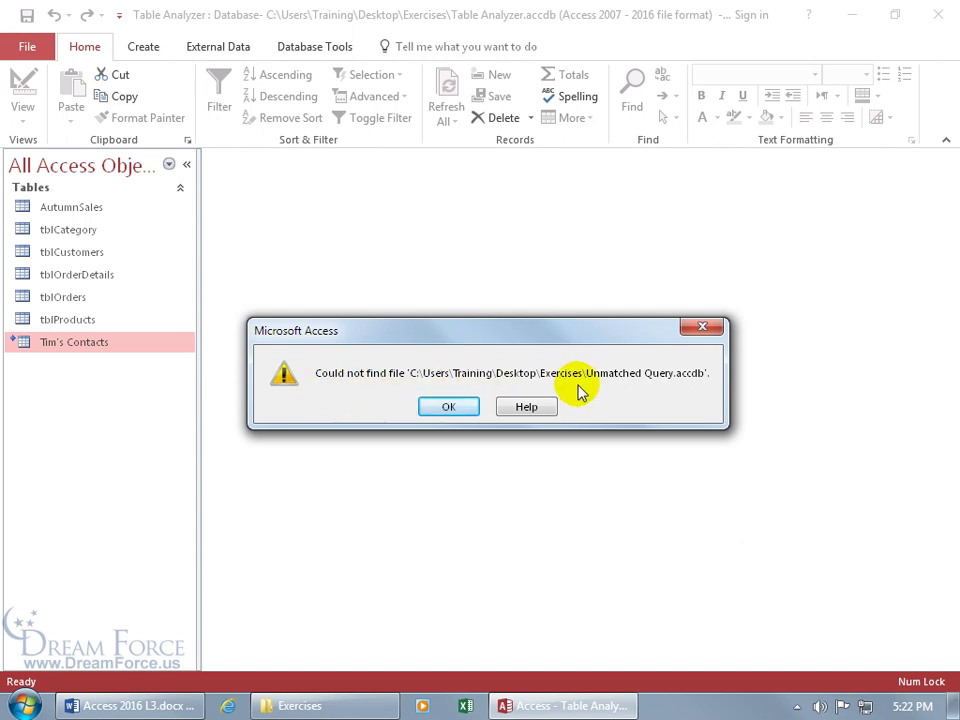
pyautogui.click(448, 411)
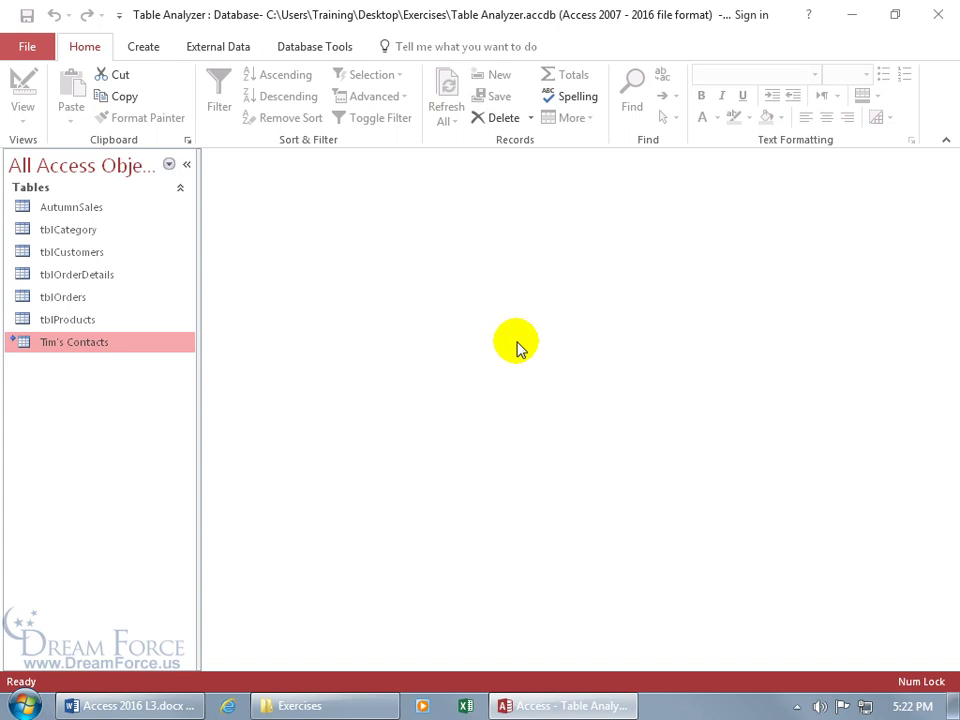
# Use Linked Table Manager with 'Always prompt for new location' to relink Tim's Contacts to the desktop Unmatched Query.accdb
pyautogui.rightClick(94, 344)
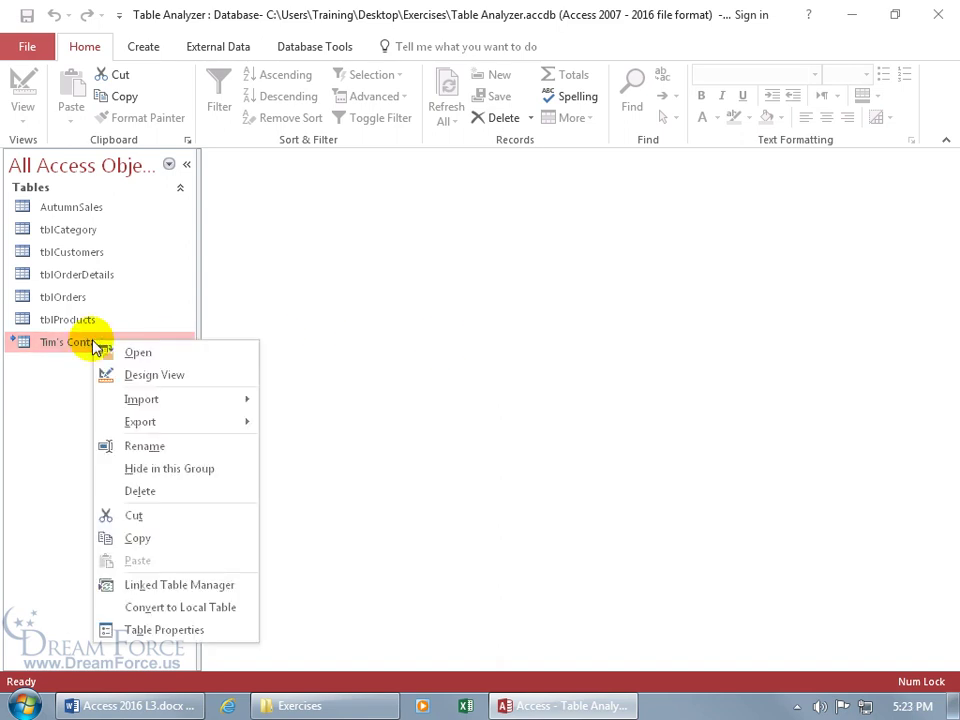
pyautogui.click(140, 595)
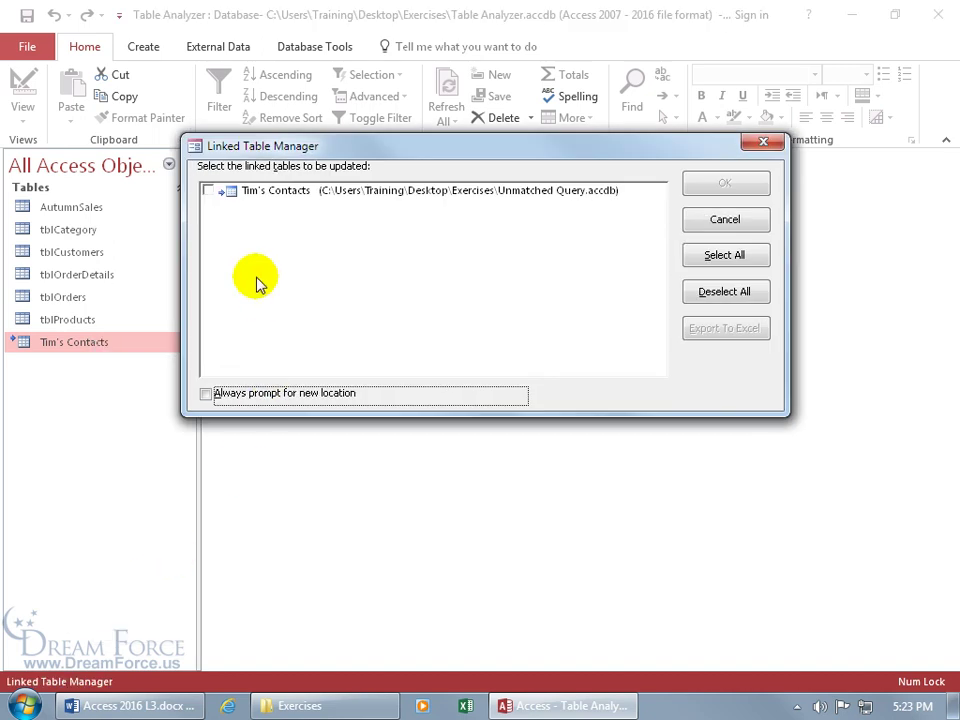
pyautogui.click(207, 191)
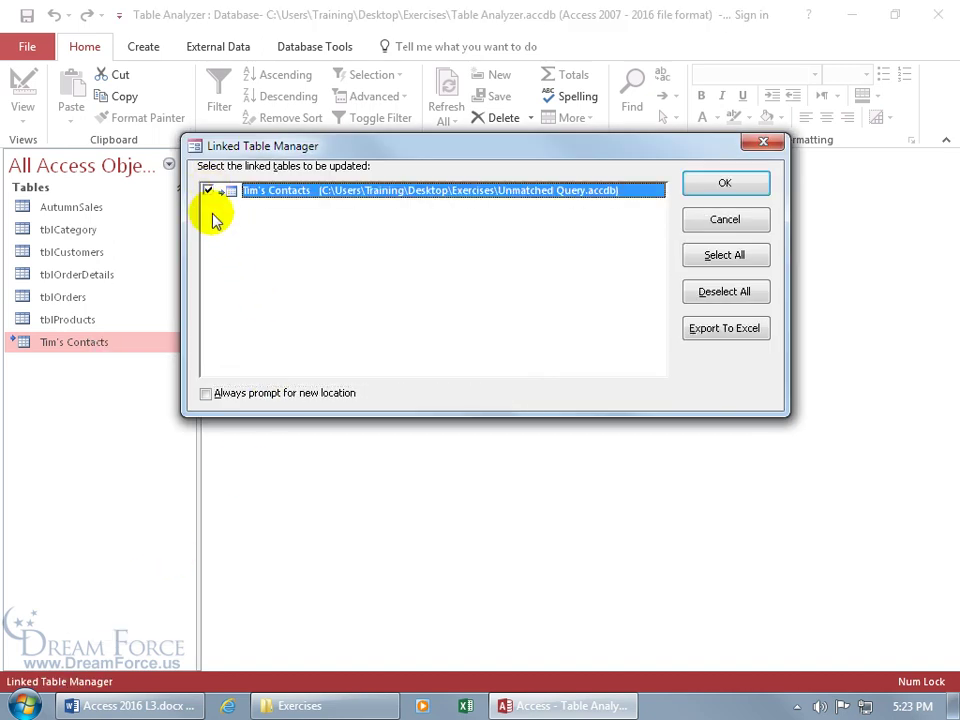
pyautogui.click(208, 394)
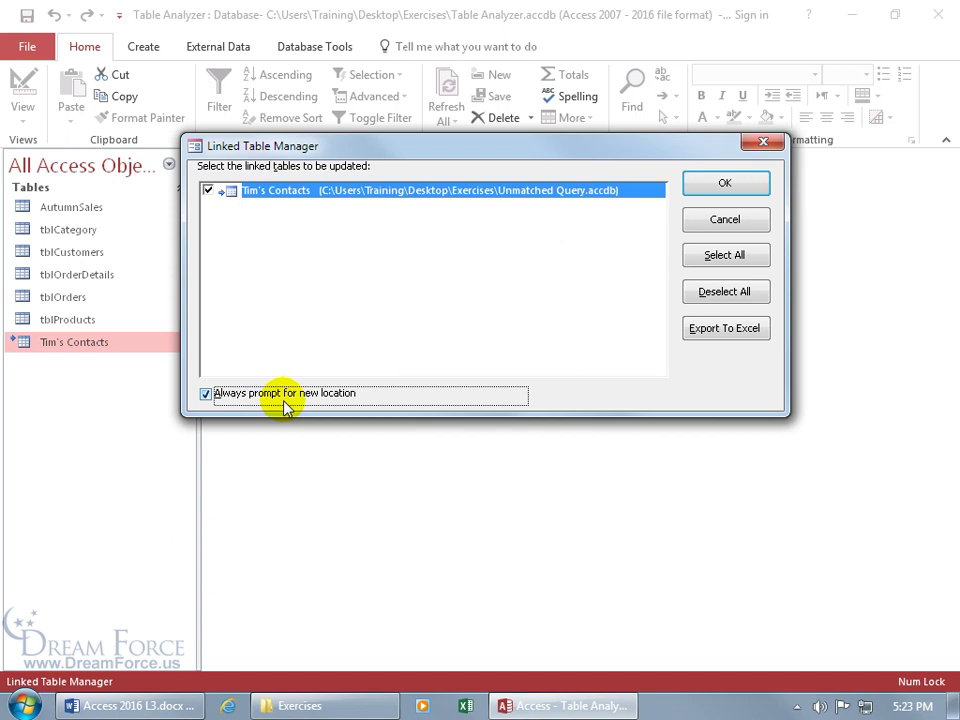
pyautogui.click(724, 185)
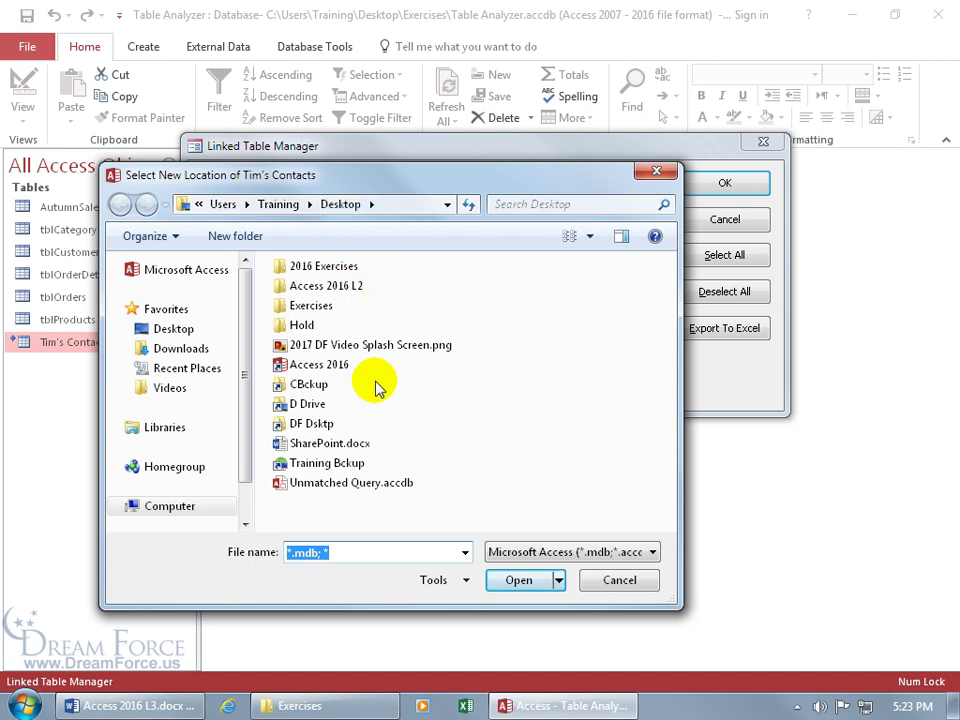
pyautogui.doubleClick(360, 483)
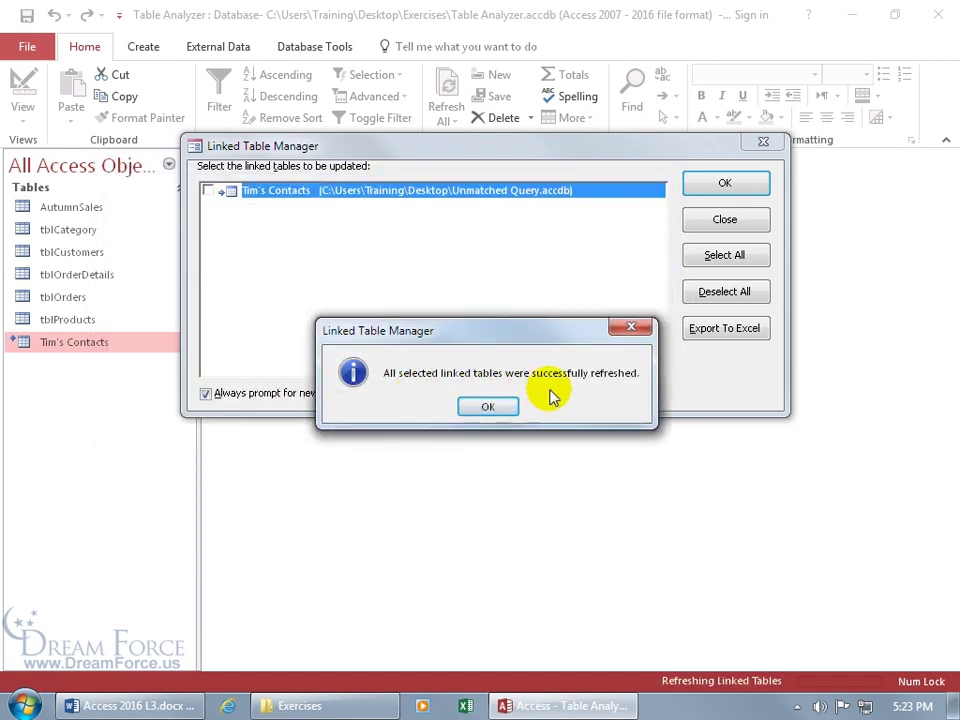
pyautogui.click(485, 410)
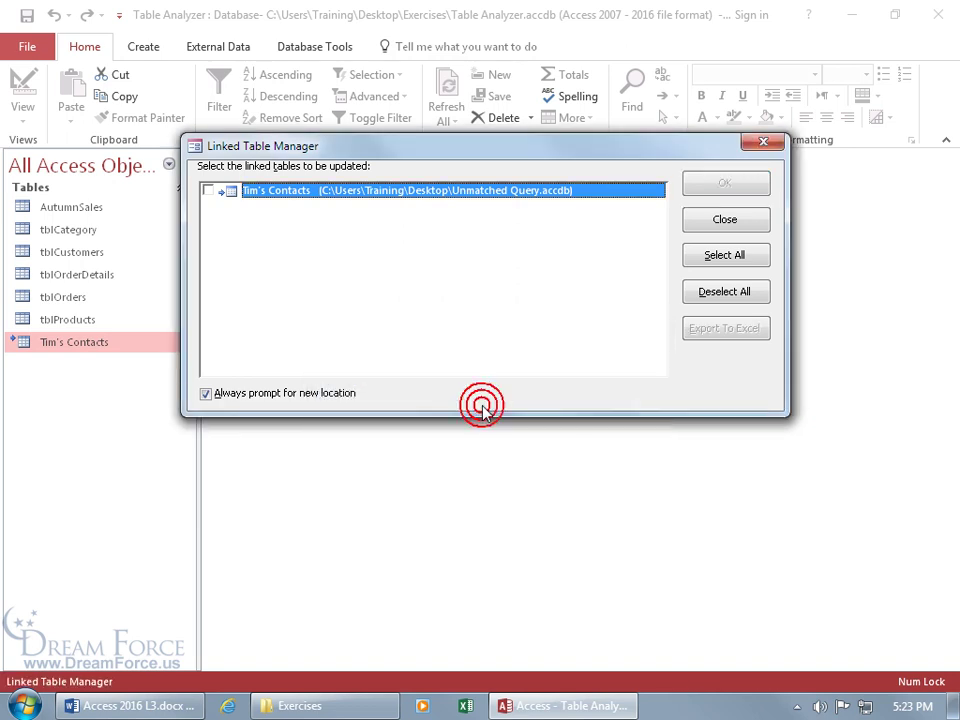
pyautogui.click(745, 219)
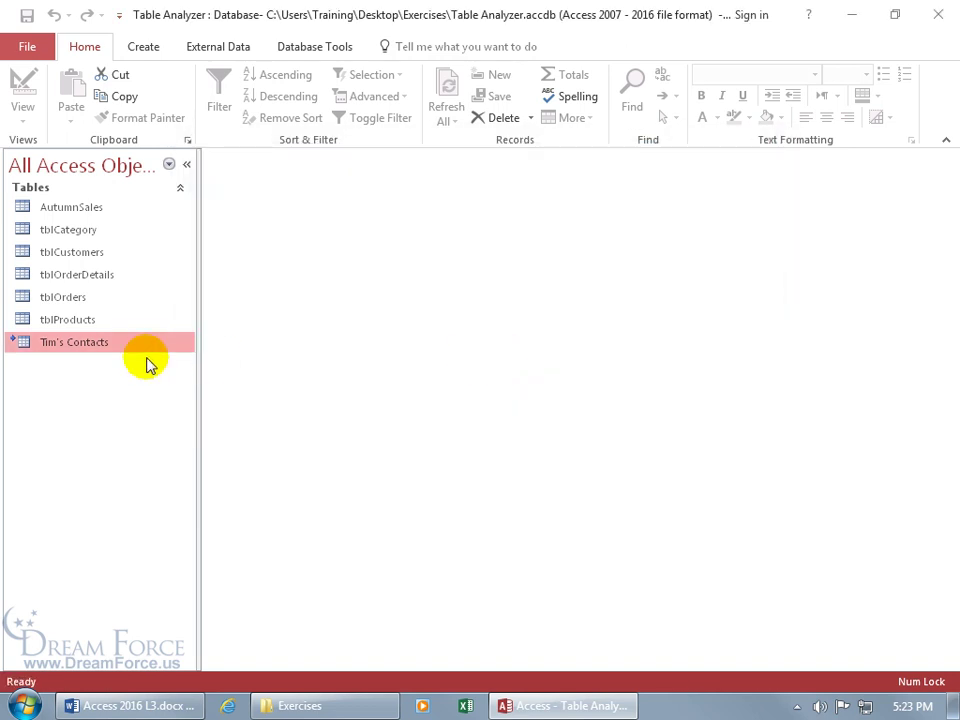
# Open Tim's Contacts in Datasheet View to confirm its data loads, then show the File Info page
pyautogui.doubleClick(78, 346)
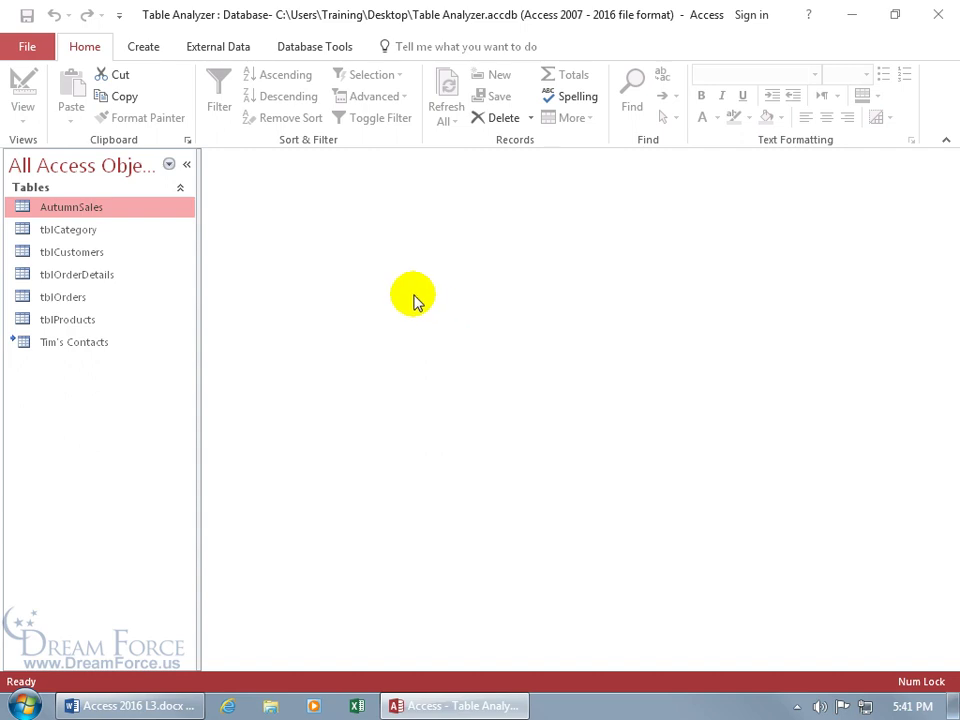
pyautogui.click(30, 47)
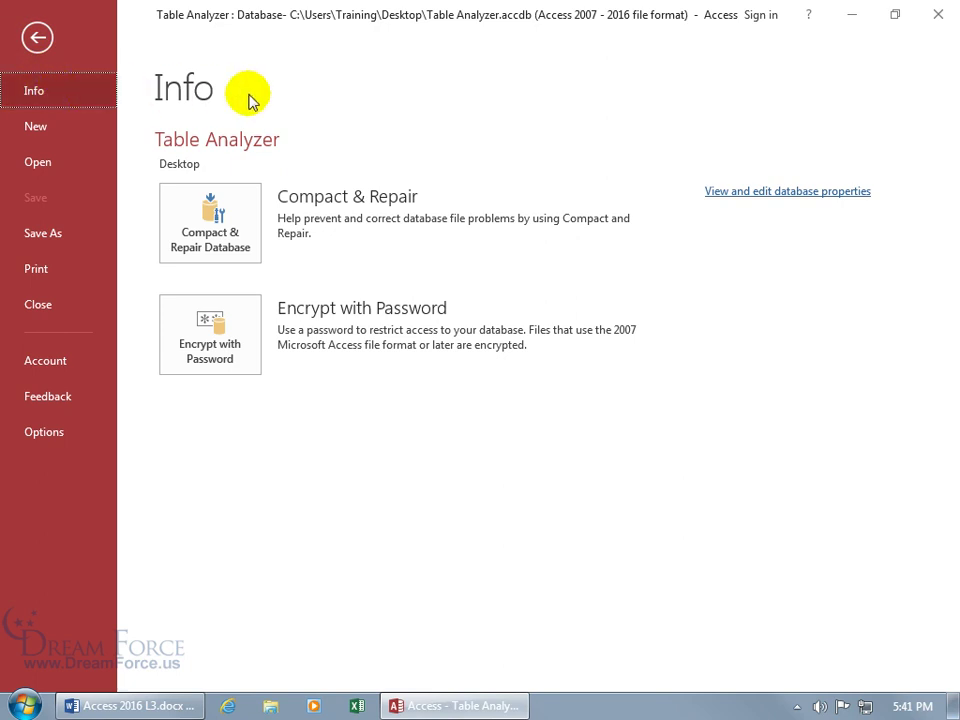
# Open the database properties and review the General, Summary, Statistics and Contents tabs
pyautogui.click(737, 195)
pyautogui.click(334, 177)
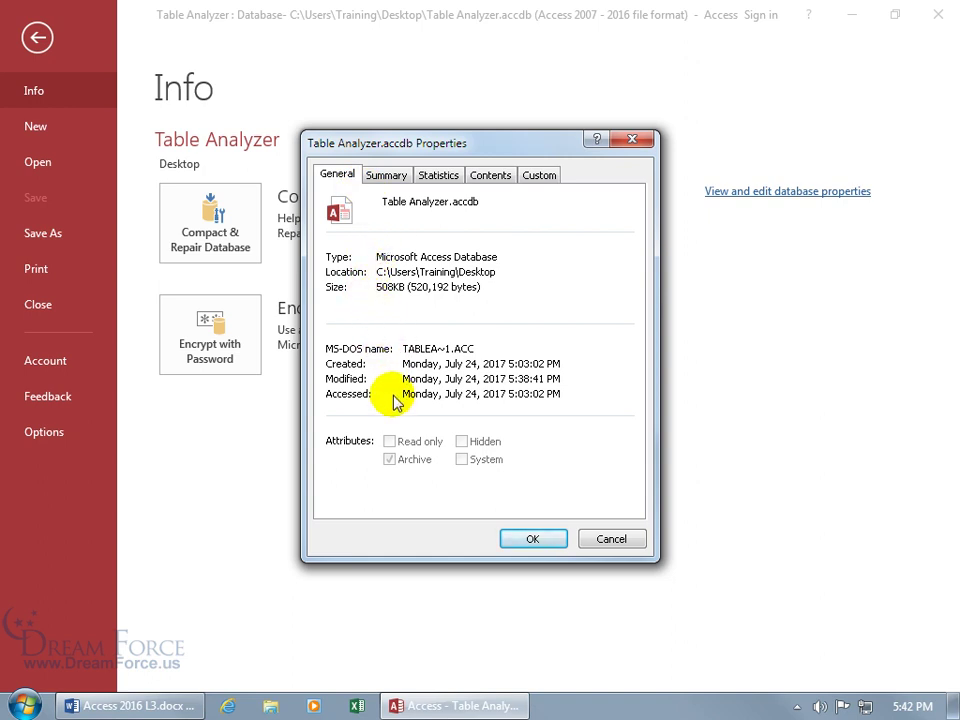
pyautogui.click(394, 180)
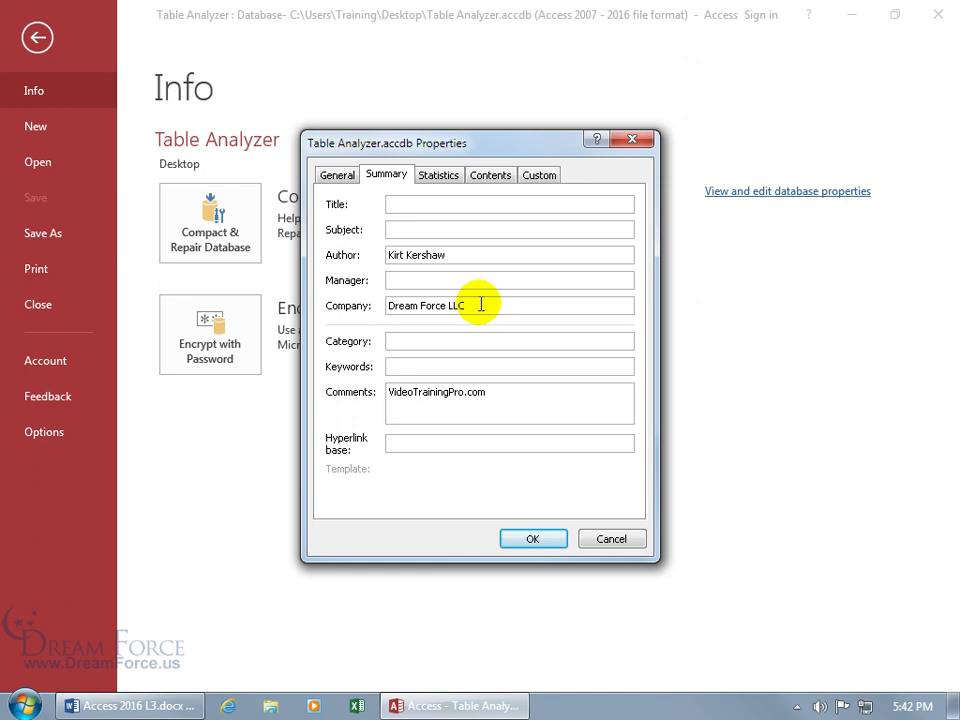
pyautogui.click(440, 176)
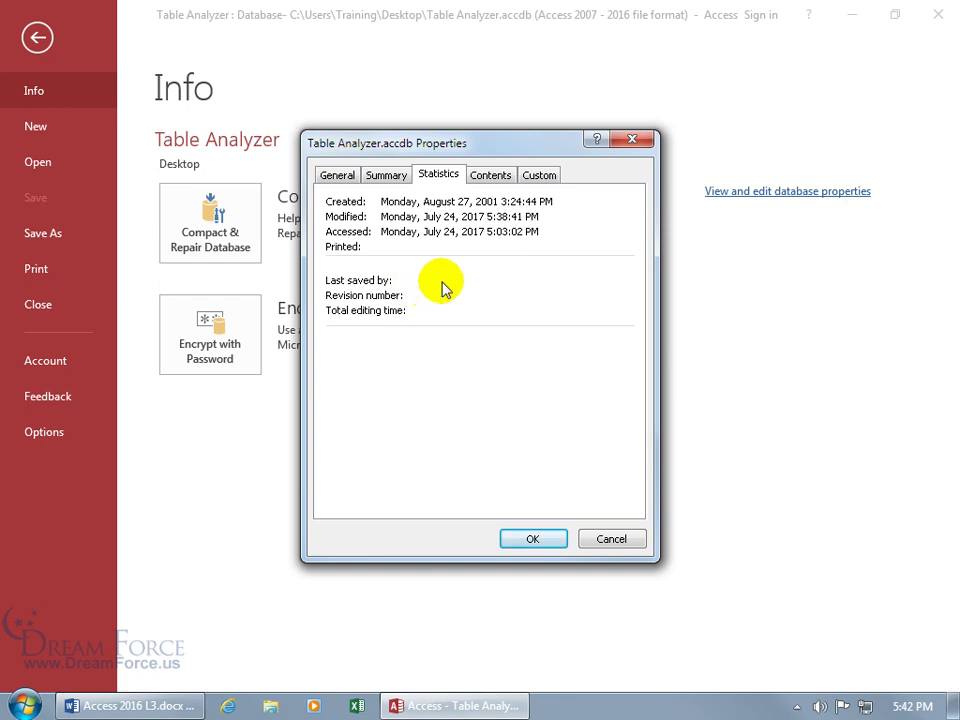
pyautogui.click(490, 175)
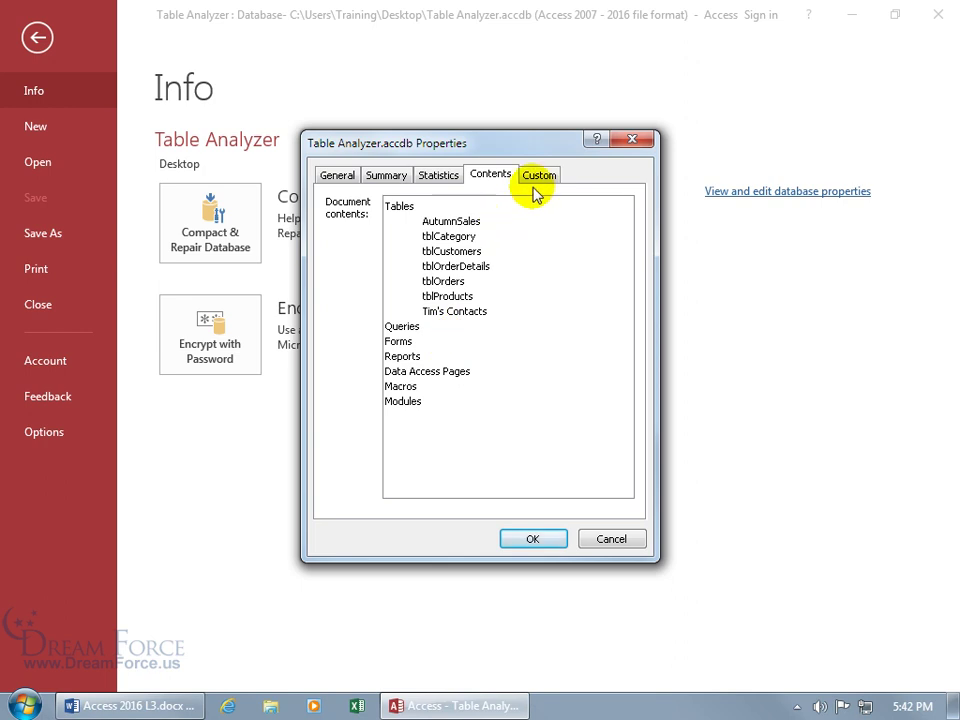
# Add a custom Checked by property holding the reviewer's name, then save and close
pyautogui.click(535, 186)
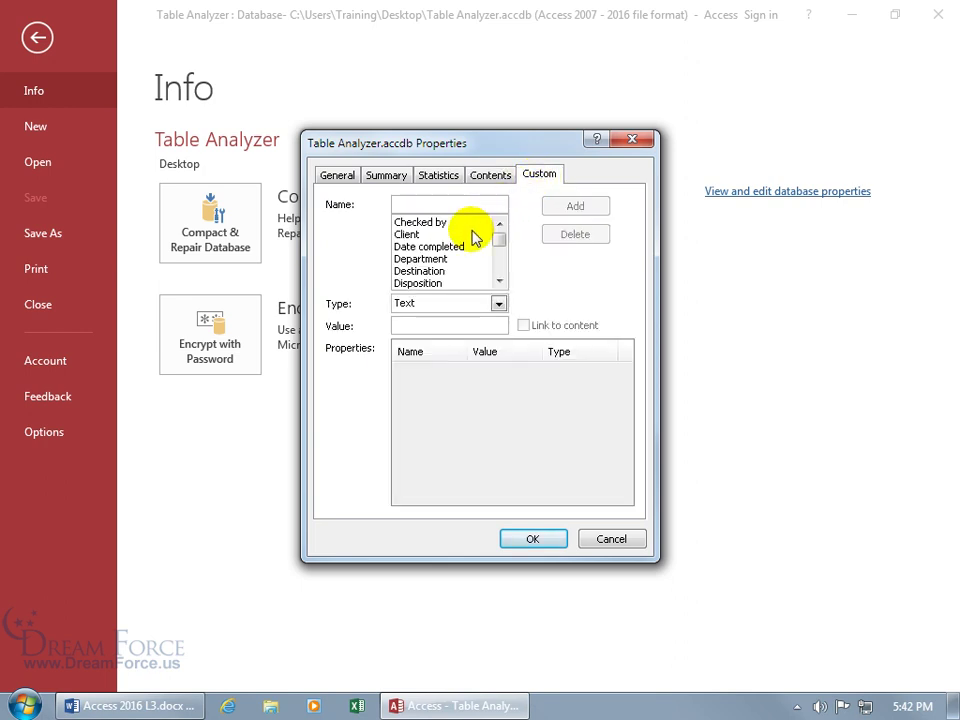
pyautogui.click(437, 222)
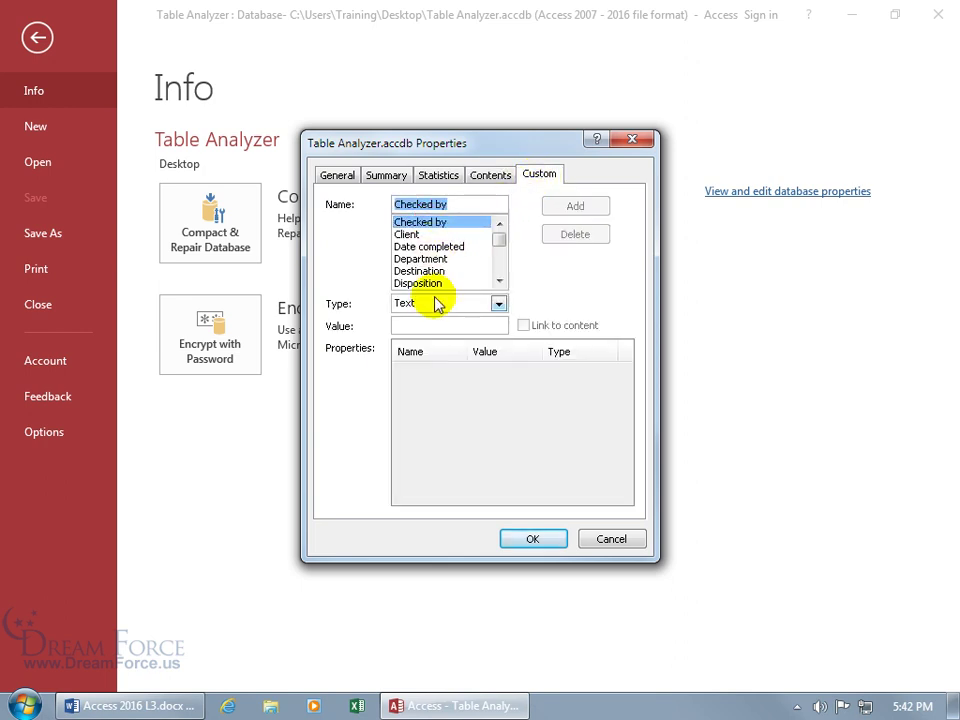
pyautogui.click(433, 326)
pyautogui.write('Kirt')
pyautogui.click(569, 205)
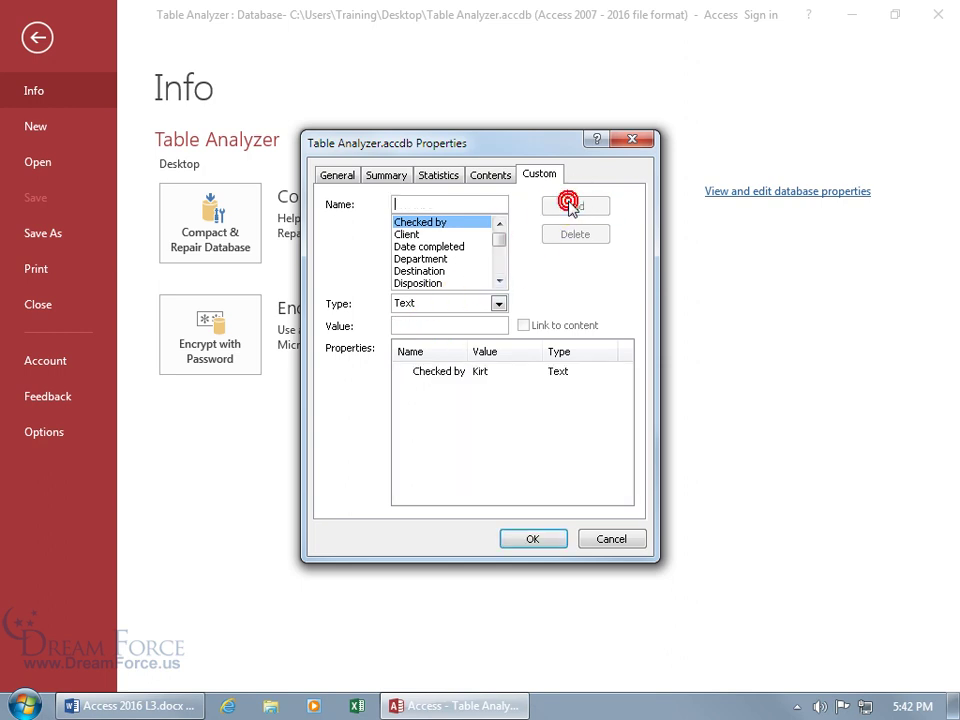
pyautogui.click(540, 539)
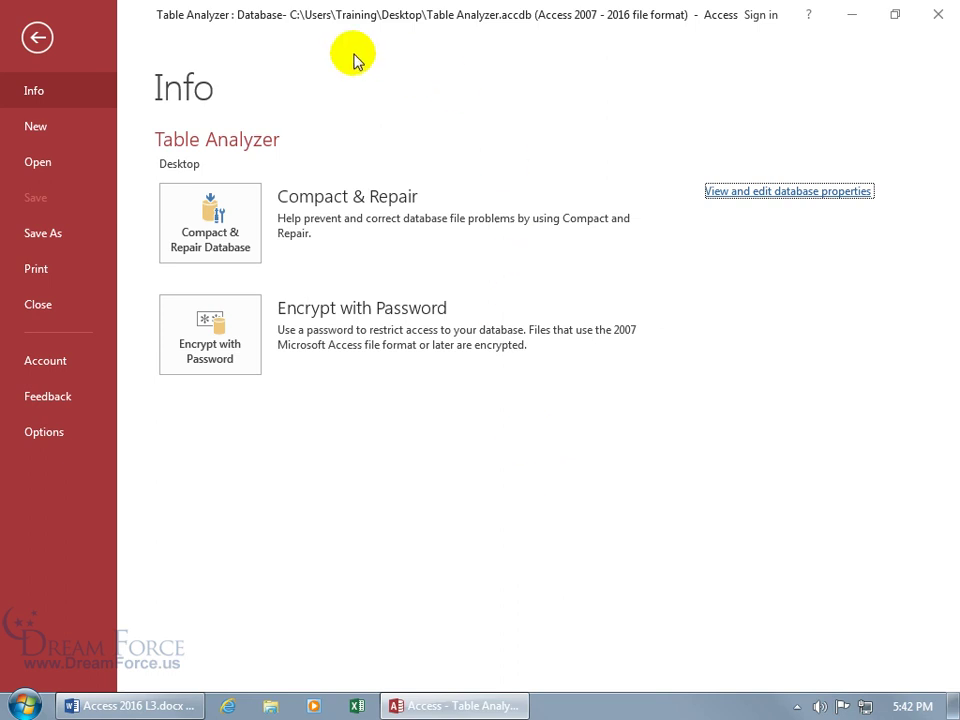
# Close Access and open the Properties dialog of Table Analyzer.accdb on the desktop
pyautogui.click(938, 14)
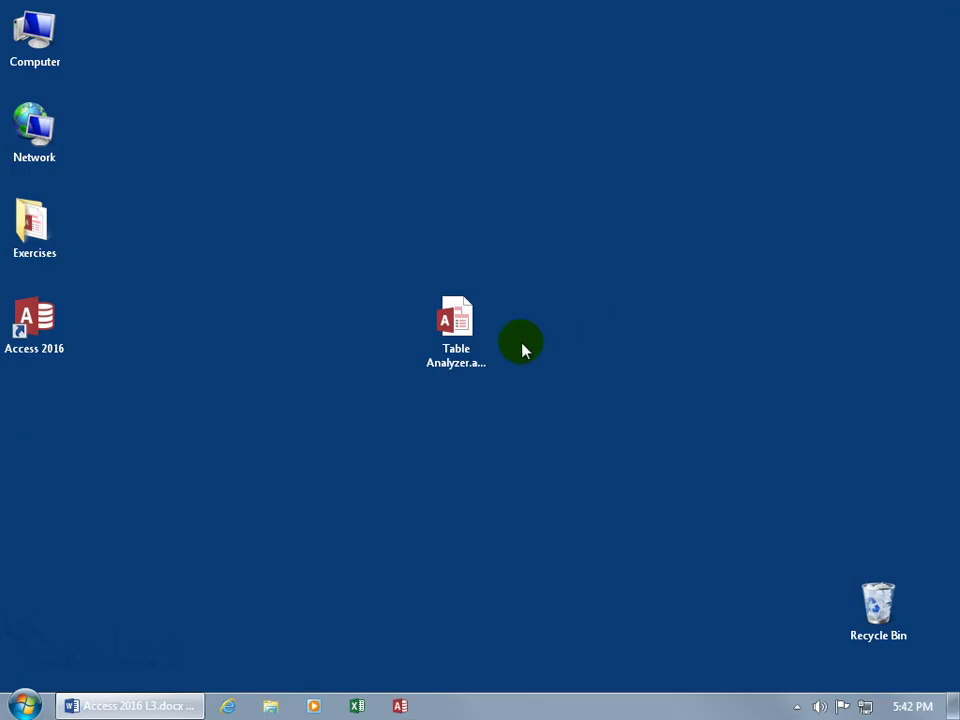
pyautogui.click(465, 340)
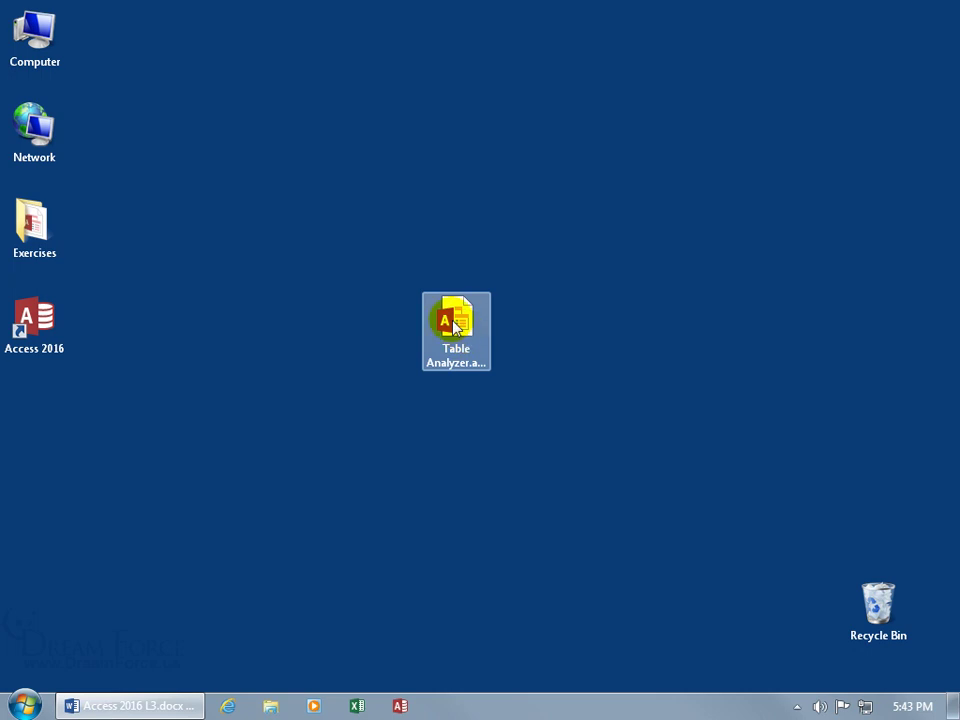
pyautogui.rightClick(454, 321)
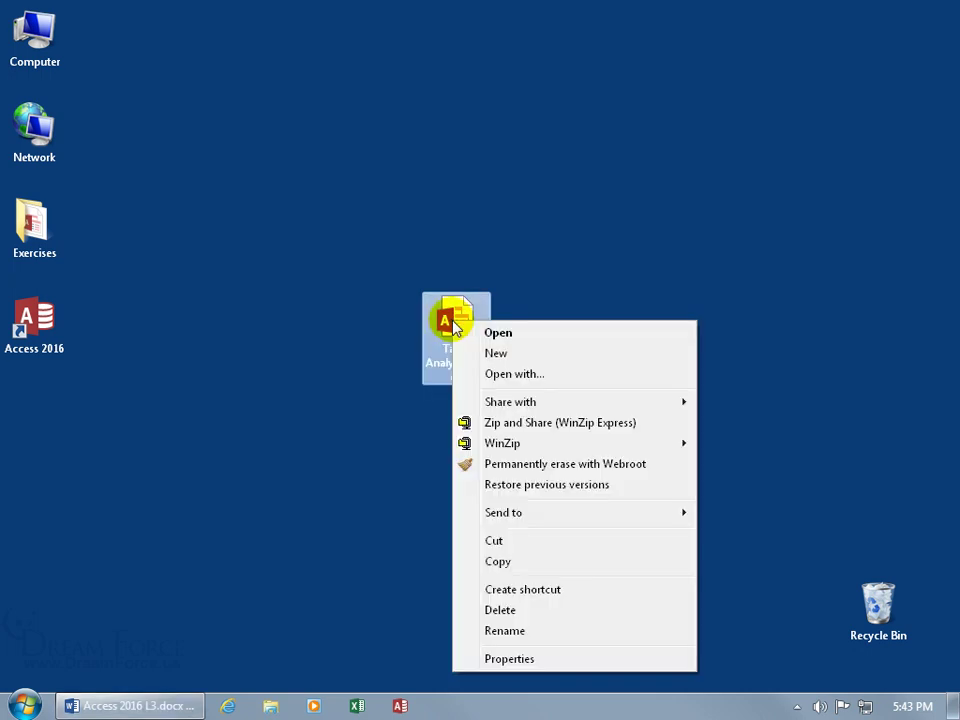
pyautogui.click(528, 659)
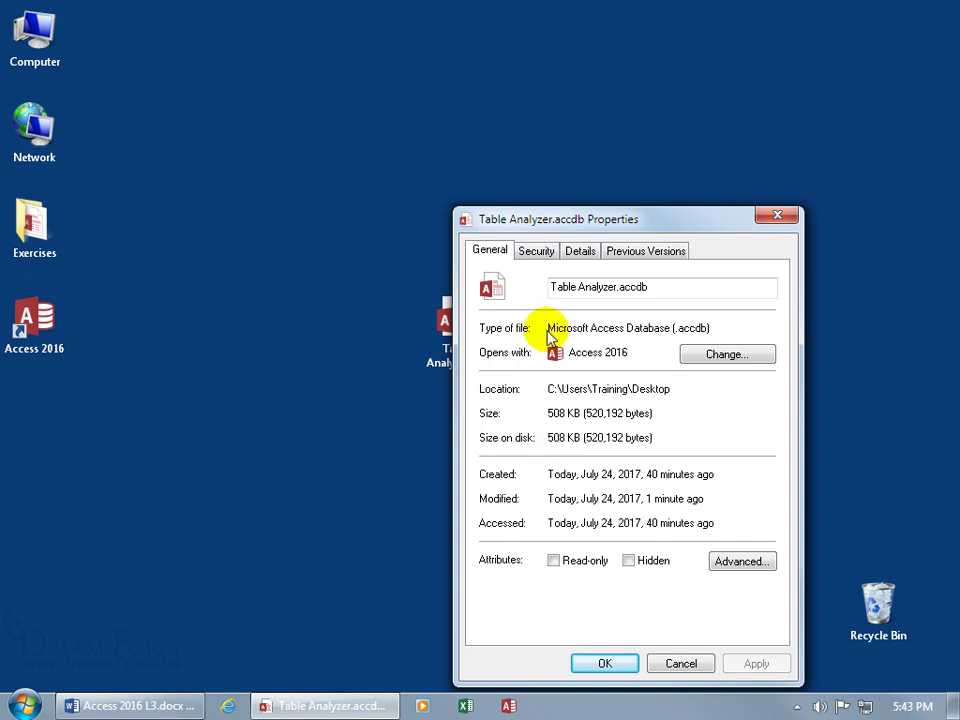
# Review the Security and Details tabs, confirm no previous versions exist, and return to Details
pyautogui.click(540, 252)
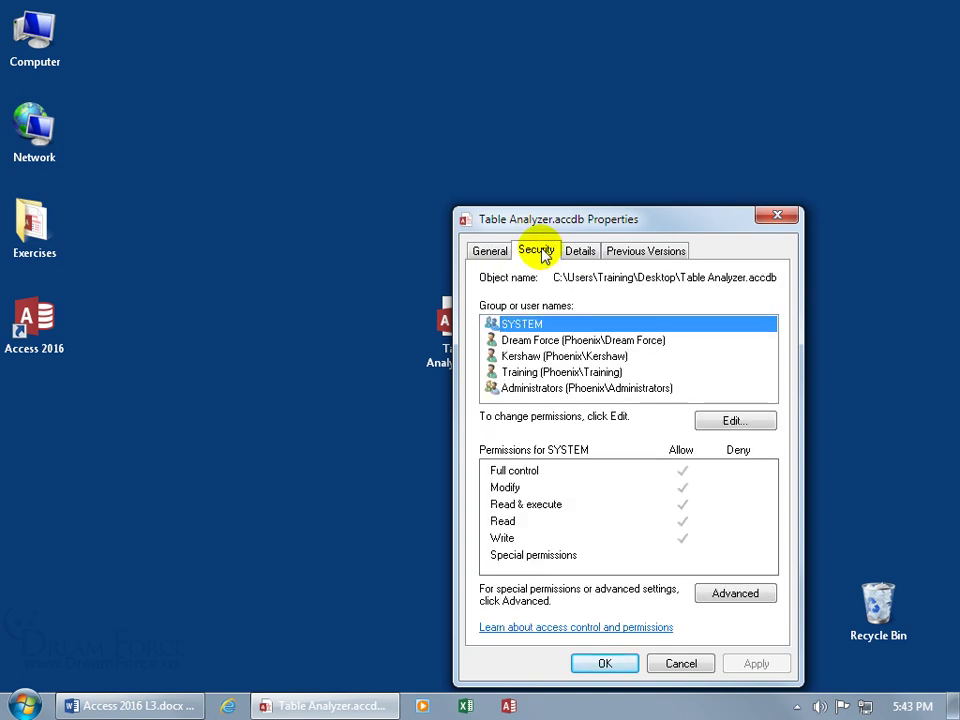
pyautogui.click(581, 252)
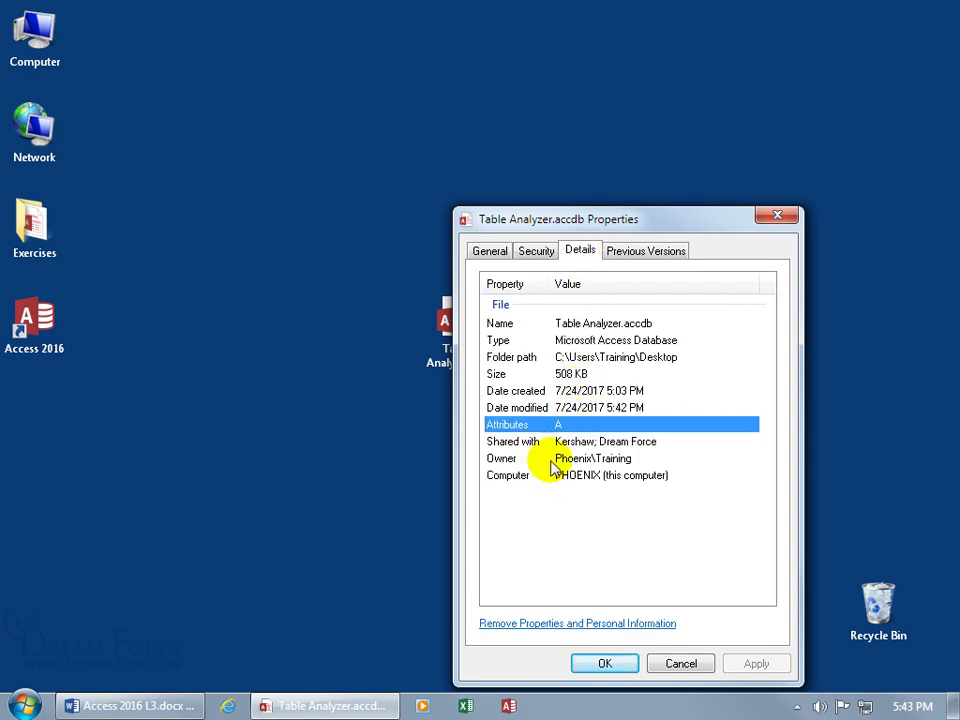
pyautogui.click(643, 255)
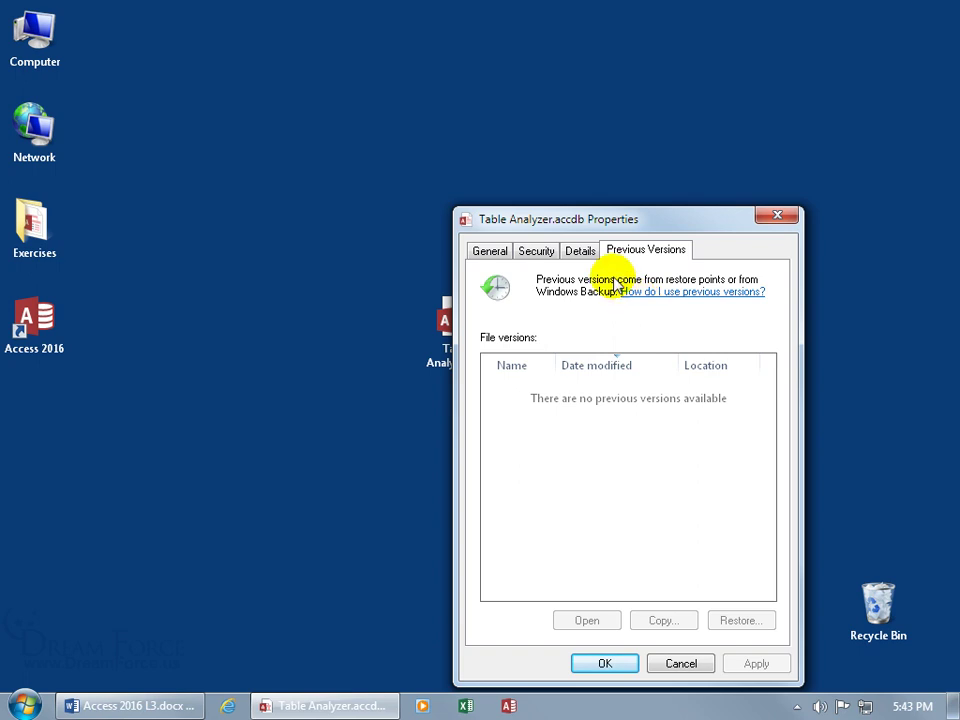
pyautogui.click(580, 251)
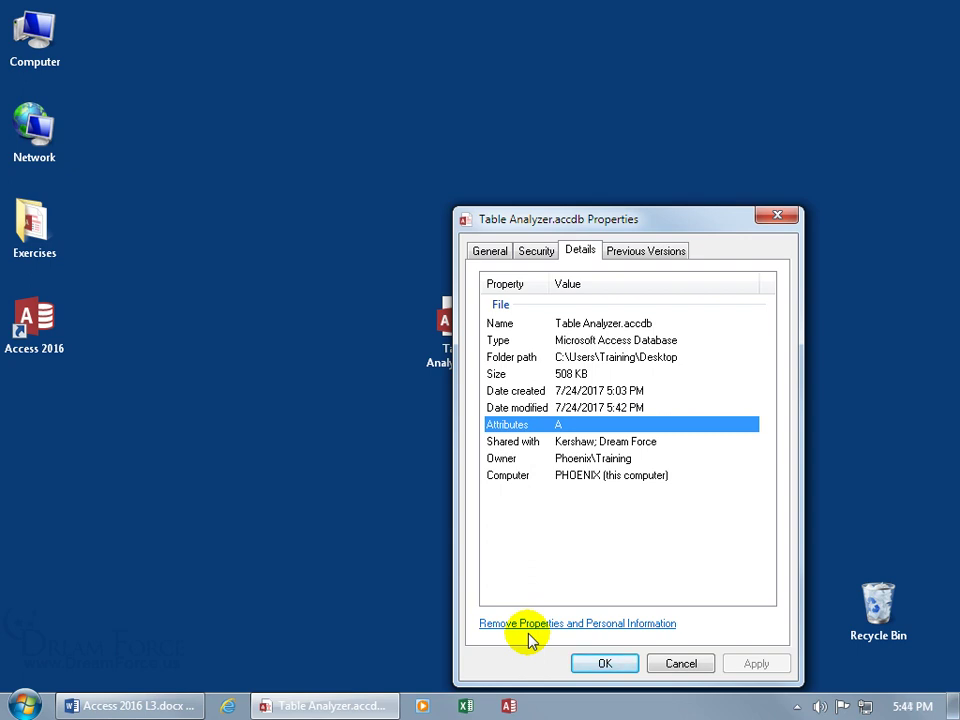
# Explore the Remove Properties and Personal Information options, cancel without removing anything, and close Properties
pyautogui.click(567, 627)
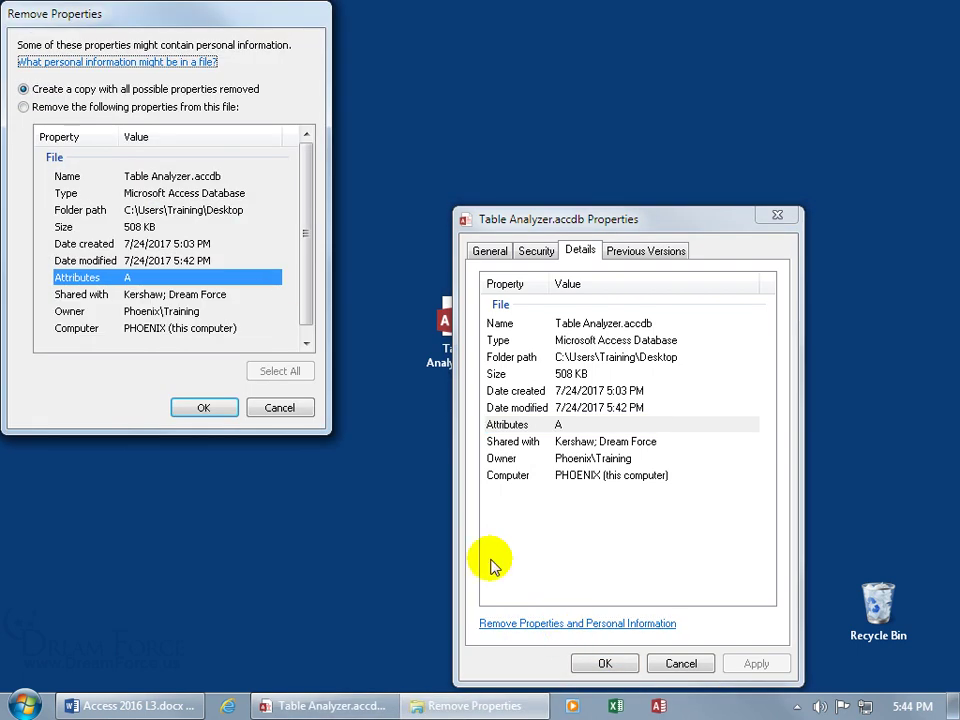
pyautogui.click(24, 107)
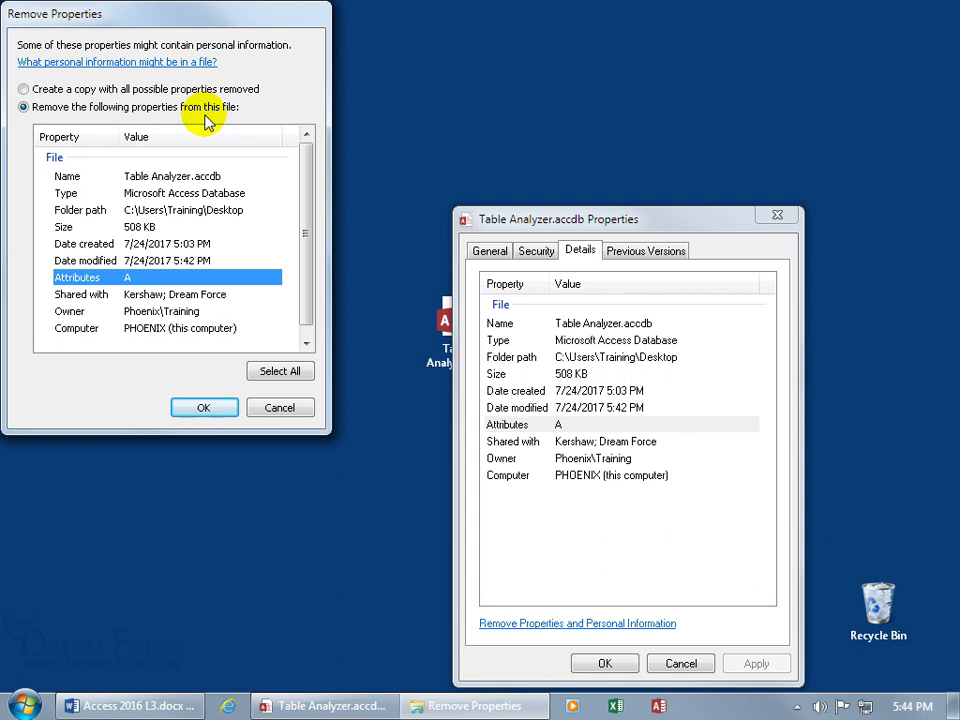
pyautogui.click(275, 376)
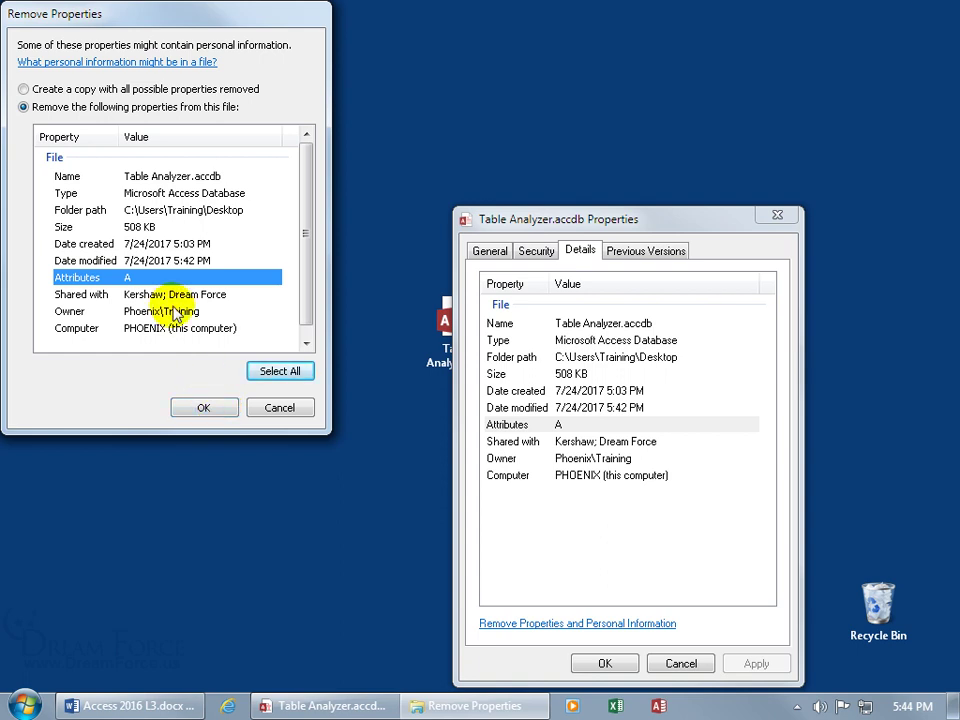
pyautogui.click(24, 89)
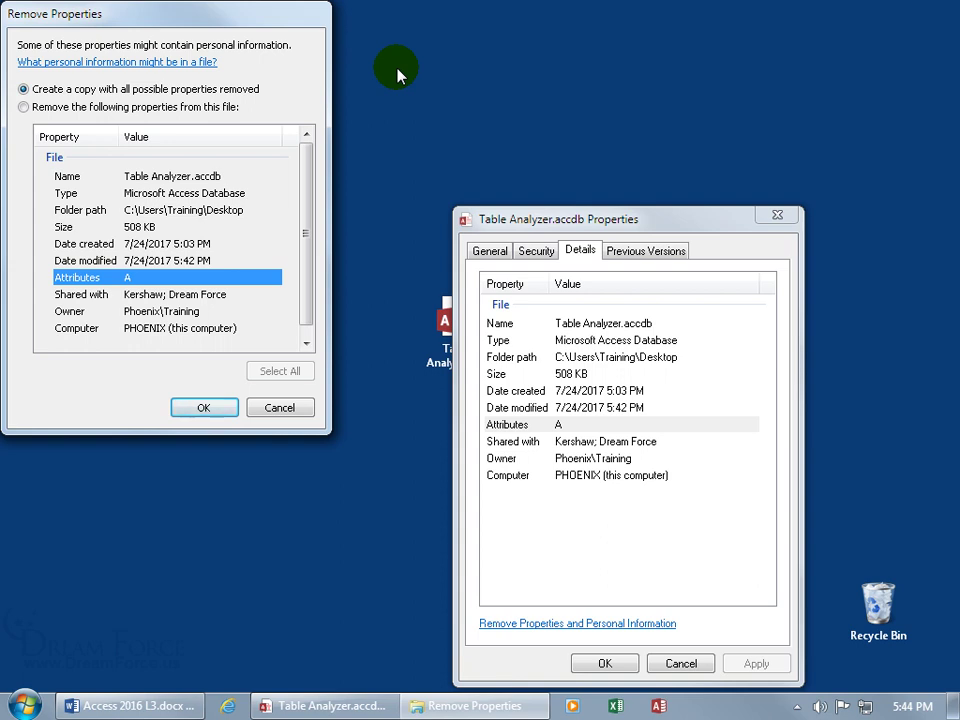
pyautogui.click(282, 408)
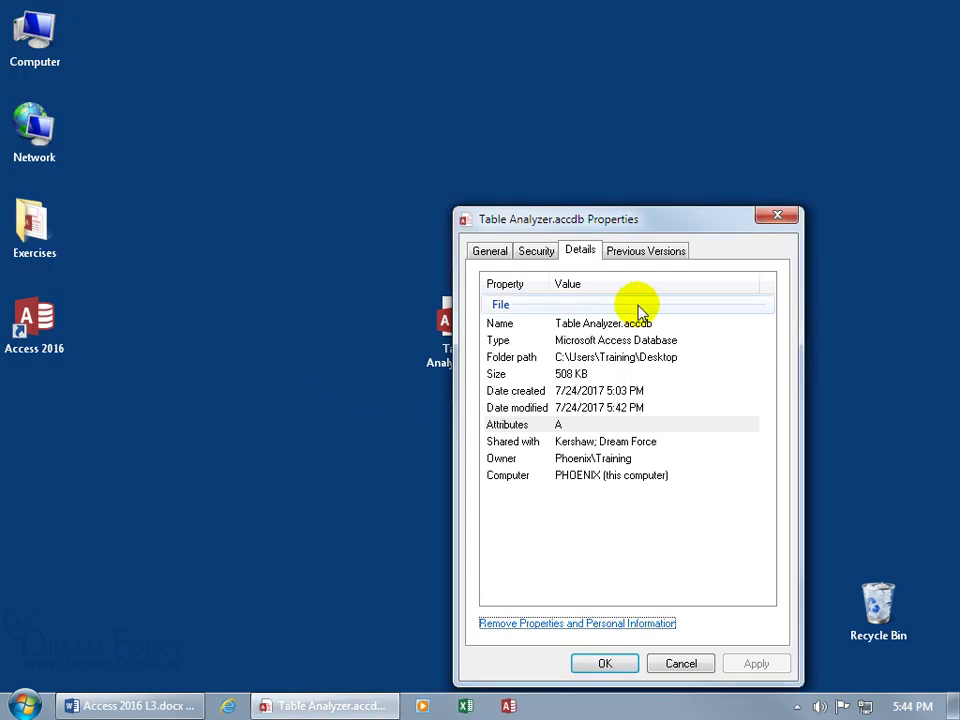
pyautogui.click(777, 215)
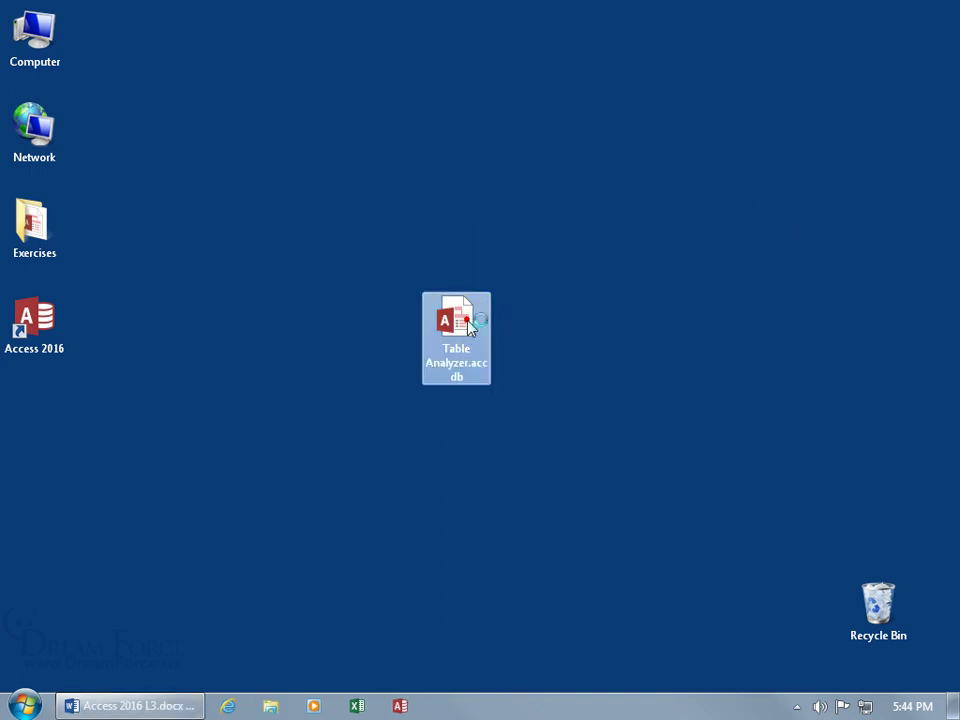
# Open Table Analyzer's database properties and delete the Checked by entry on the Custom tab
pyautogui.doubleClick(470, 325)
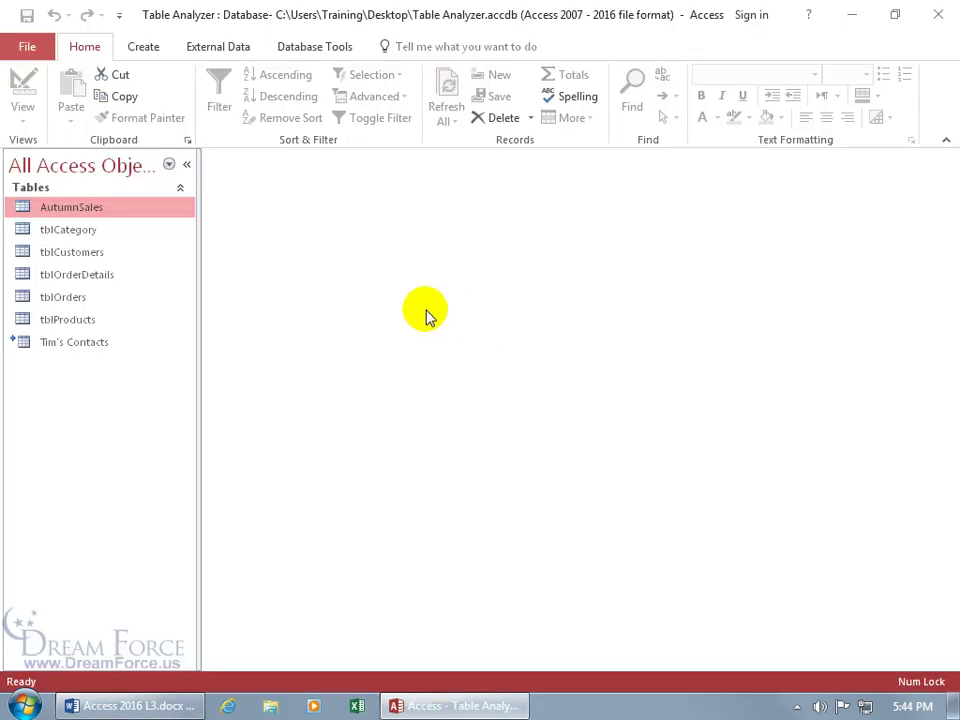
pyautogui.click(28, 47)
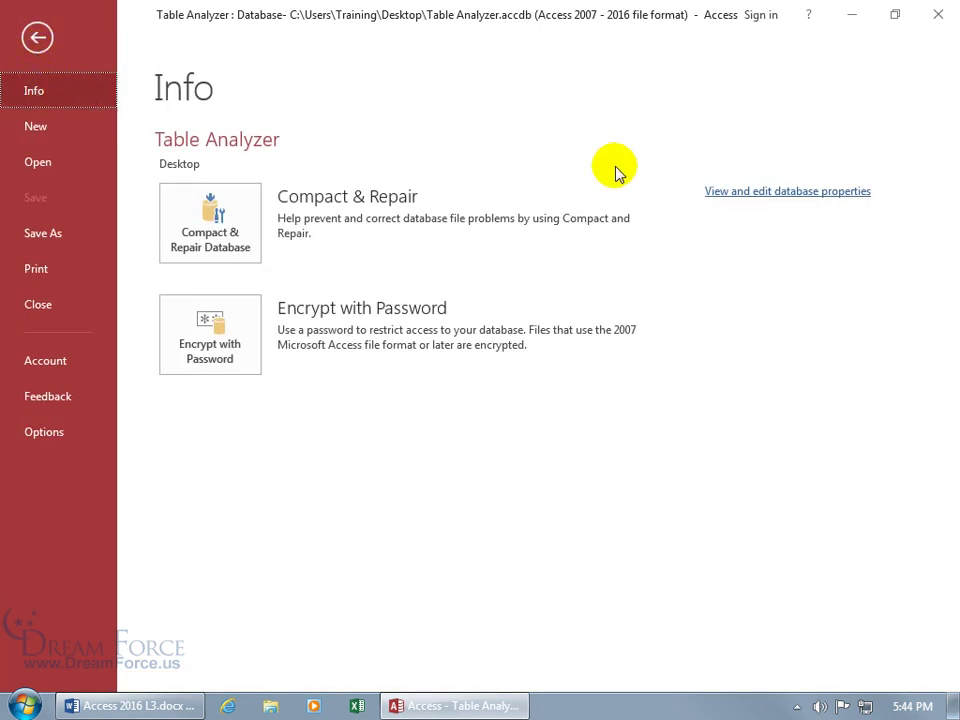
pyautogui.click(740, 192)
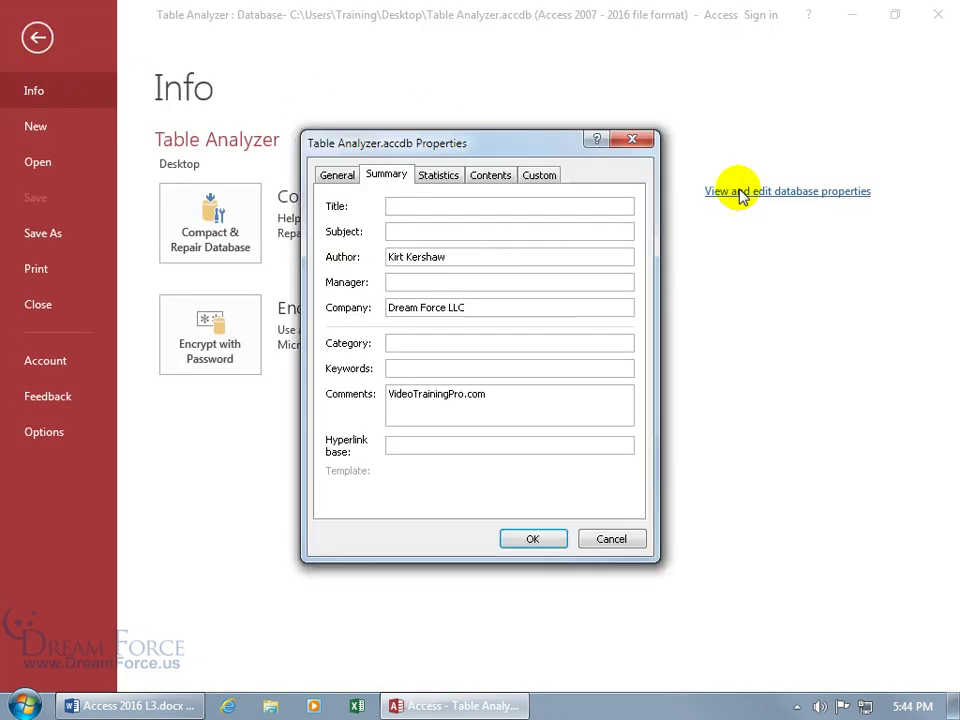
pyautogui.click(543, 176)
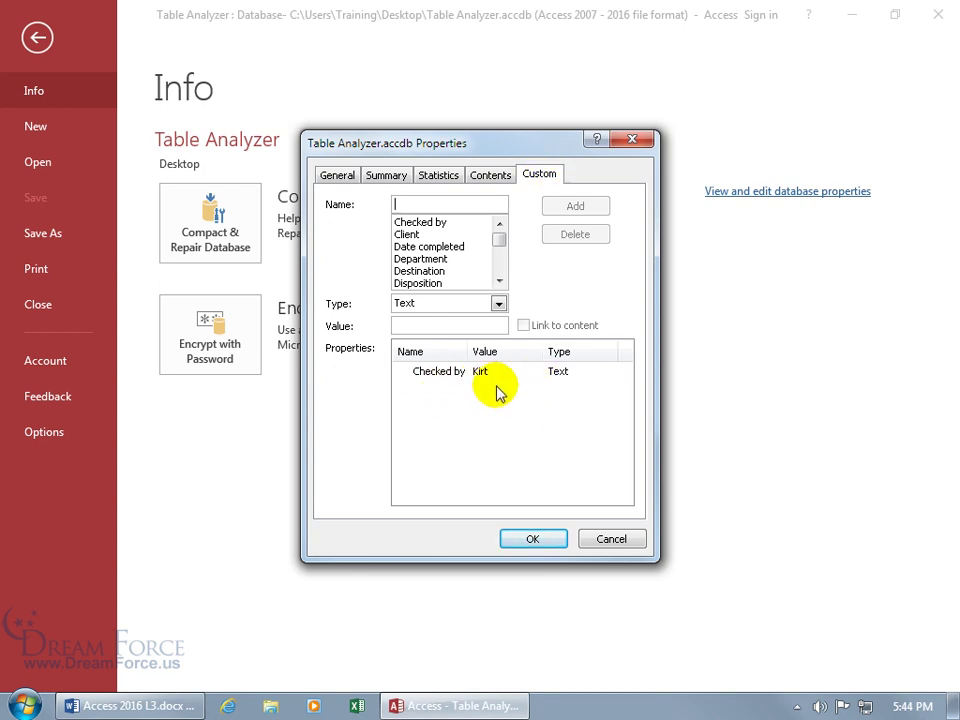
pyautogui.click(529, 537)
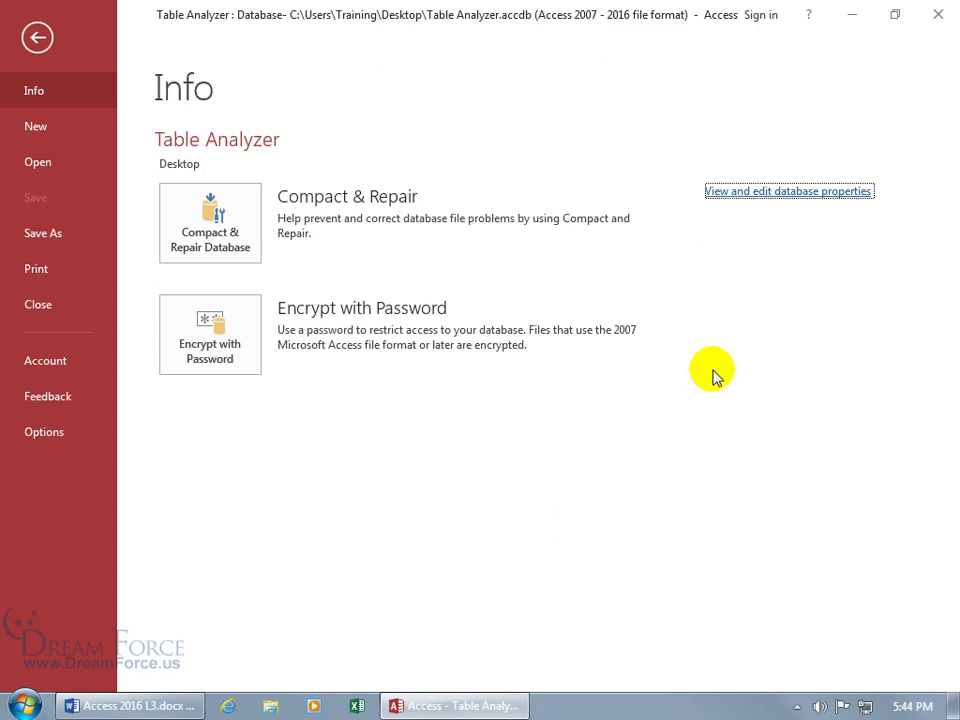
pyautogui.click(754, 193)
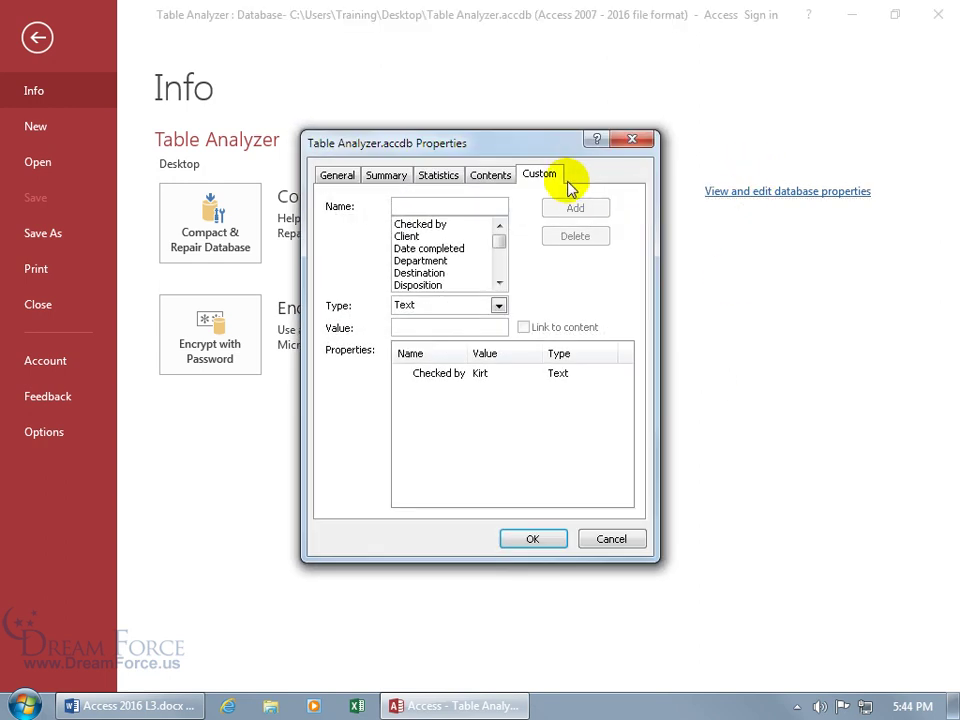
pyautogui.click(443, 380)
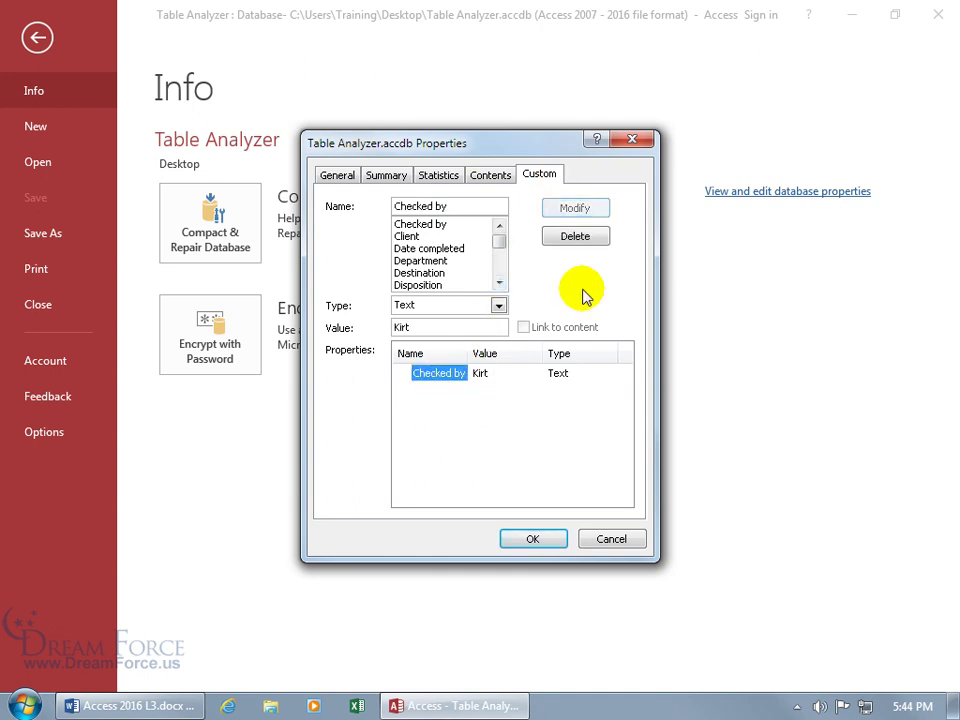
pyautogui.click(577, 238)
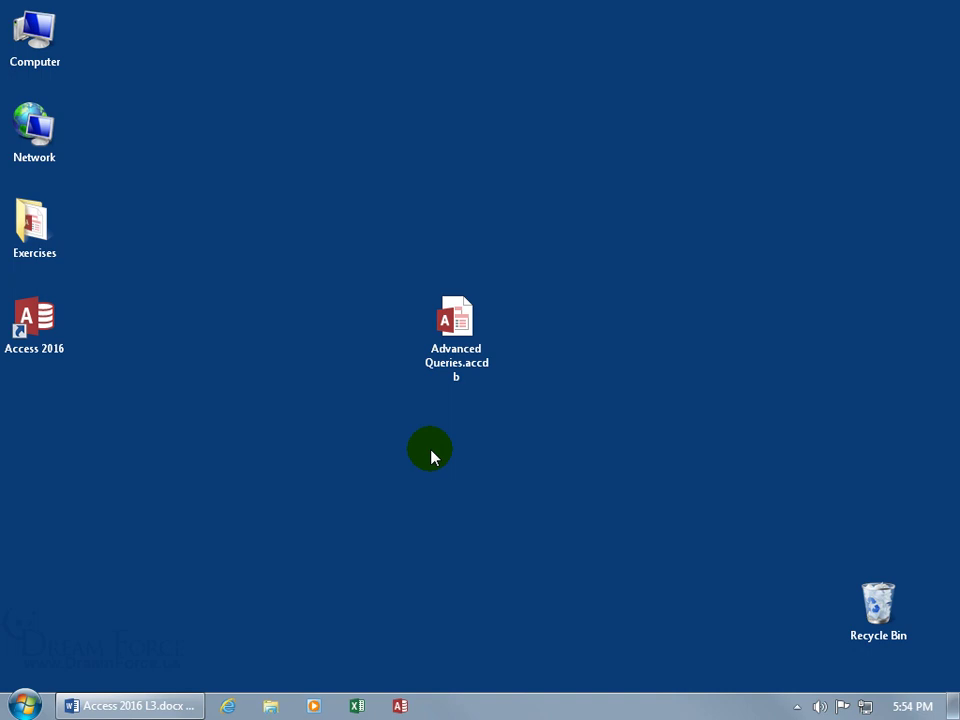
pyautogui.click(455, 320)
pyautogui.rightClick(458, 321)
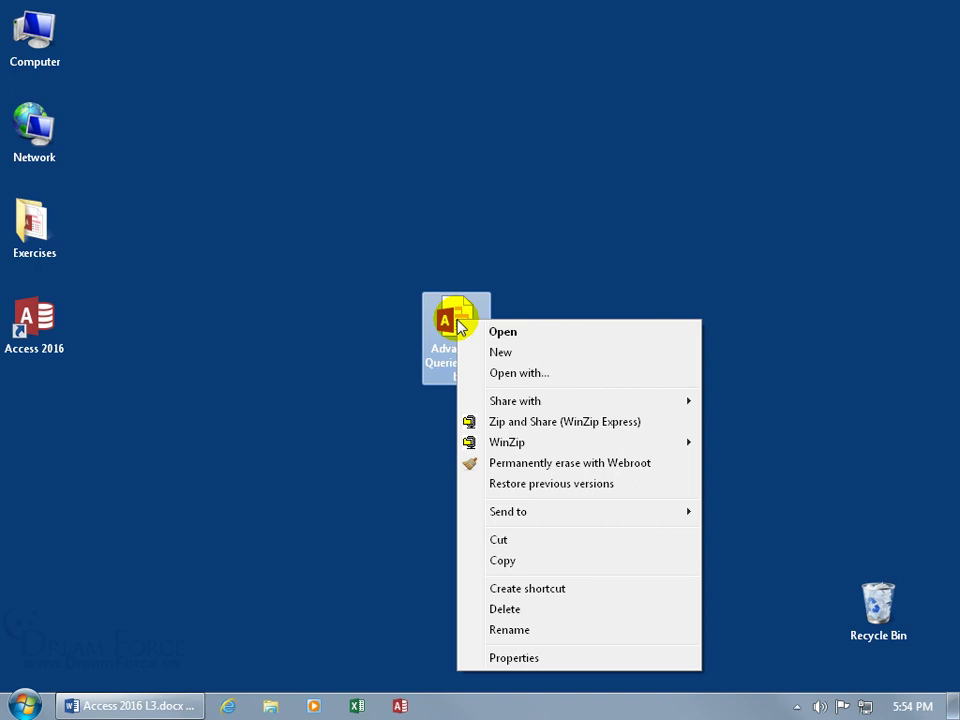
pyautogui.click(514, 657)
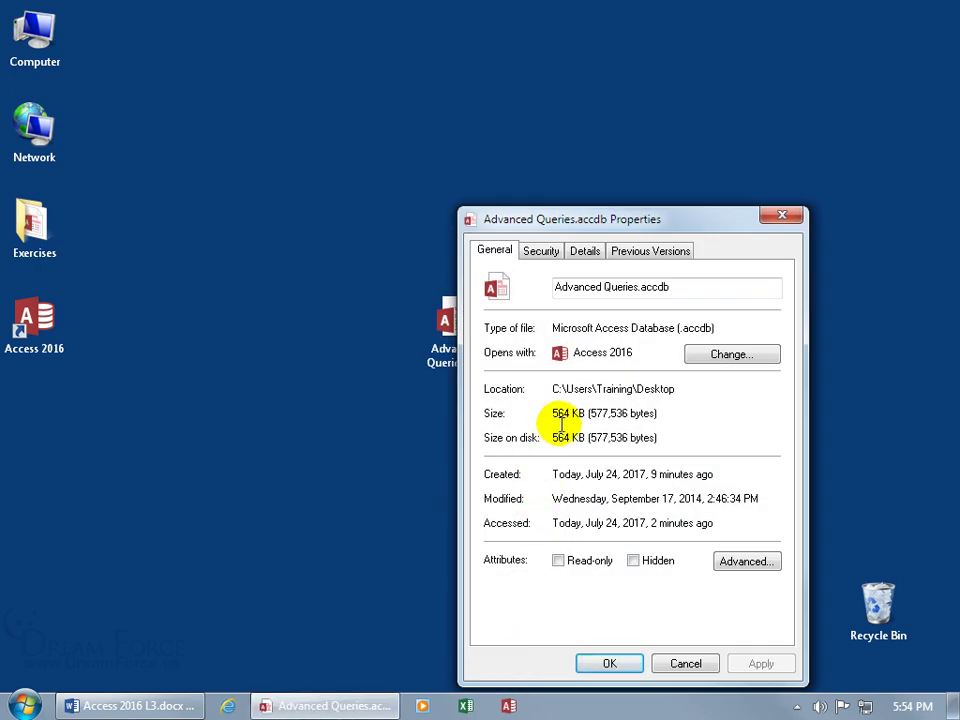
pyautogui.click(782, 215)
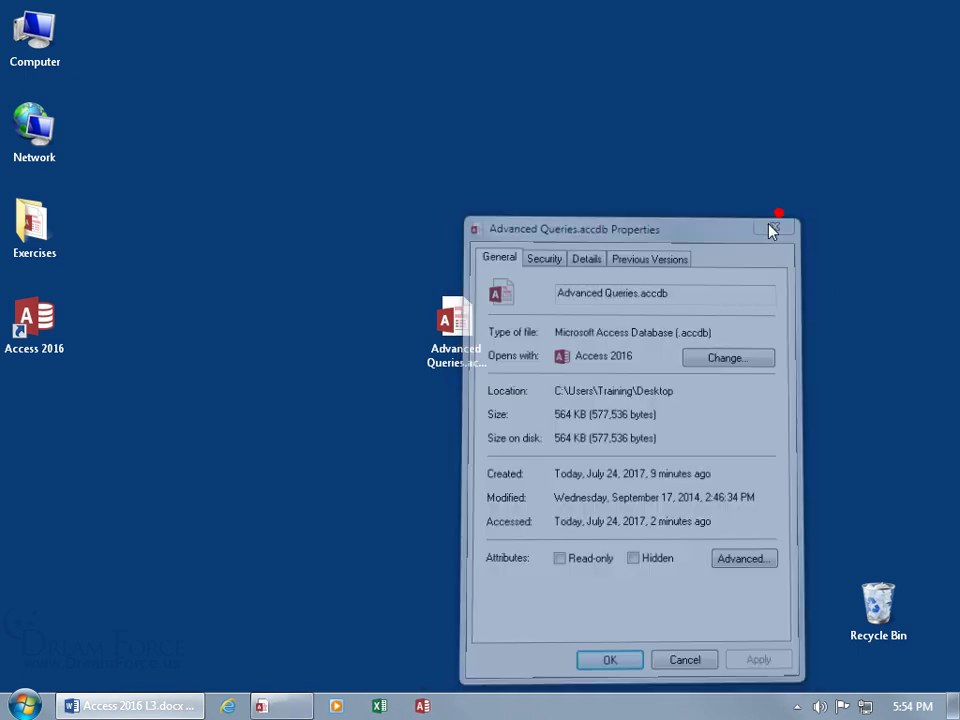
pyautogui.click(456, 324)
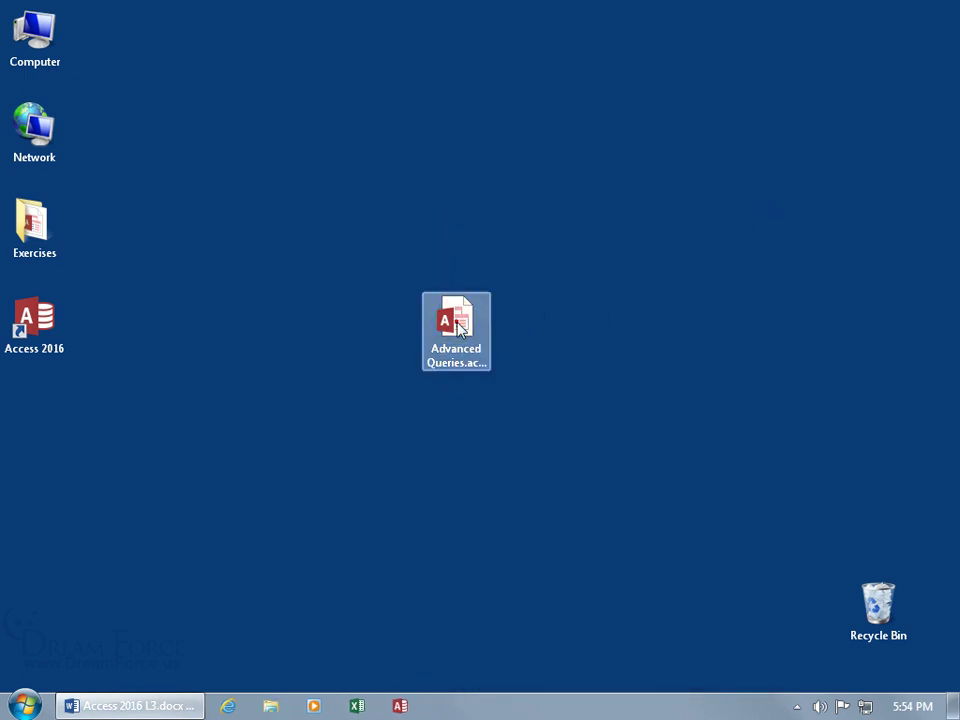
# Open Advanced Queries and delete tblOrders together with its relationships
pyautogui.doubleClick(457, 326)
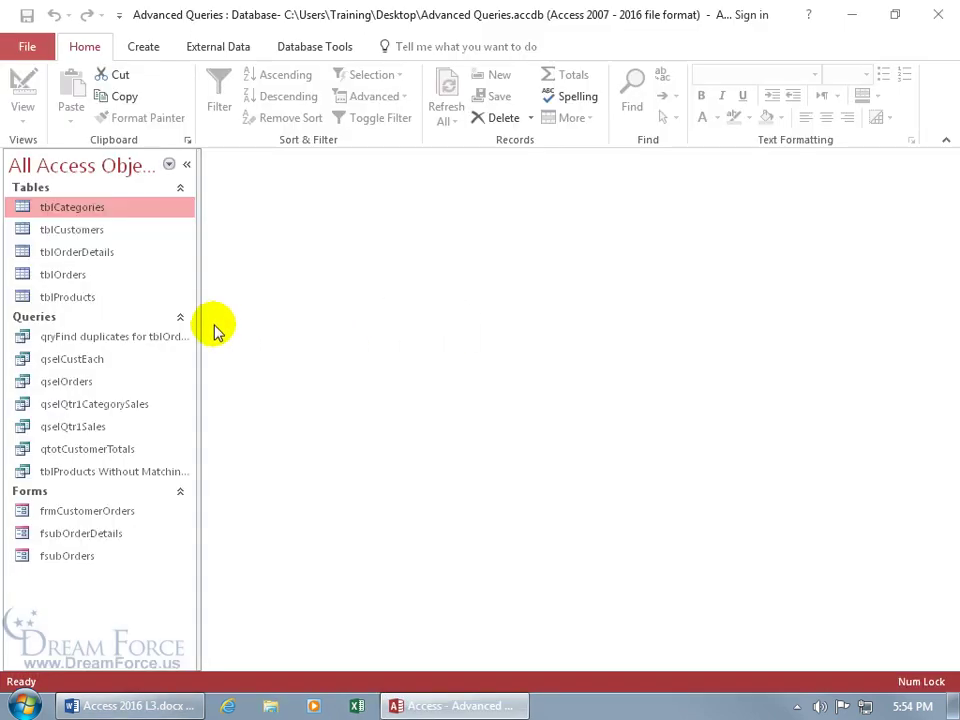
pyautogui.click(76, 275)
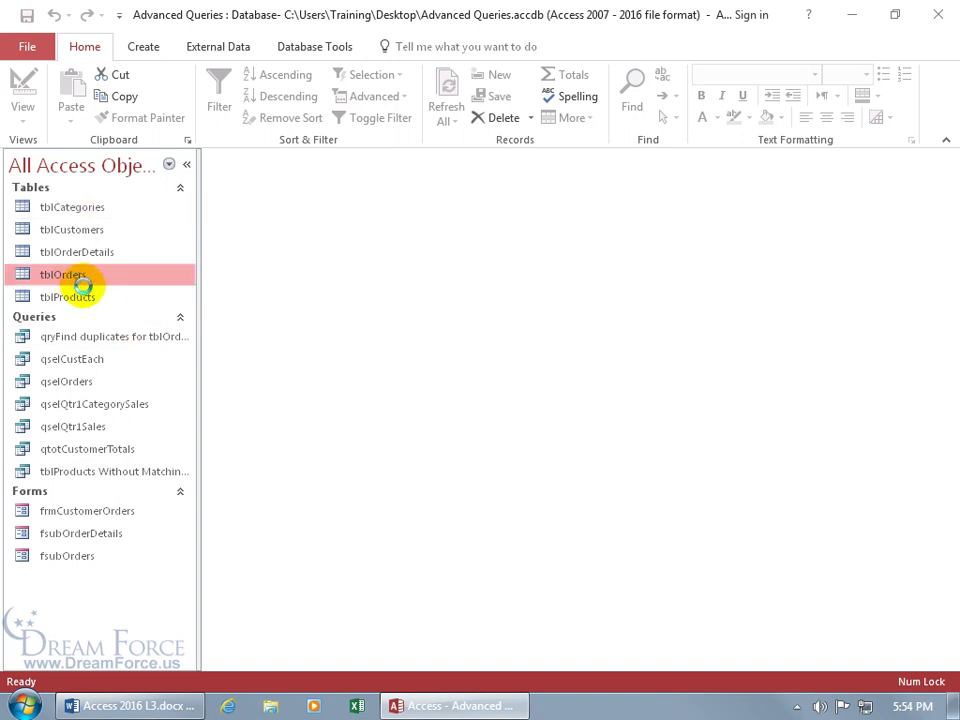
pyautogui.press('Delete')
pyautogui.click(410, 414)
pyautogui.click(452, 414)
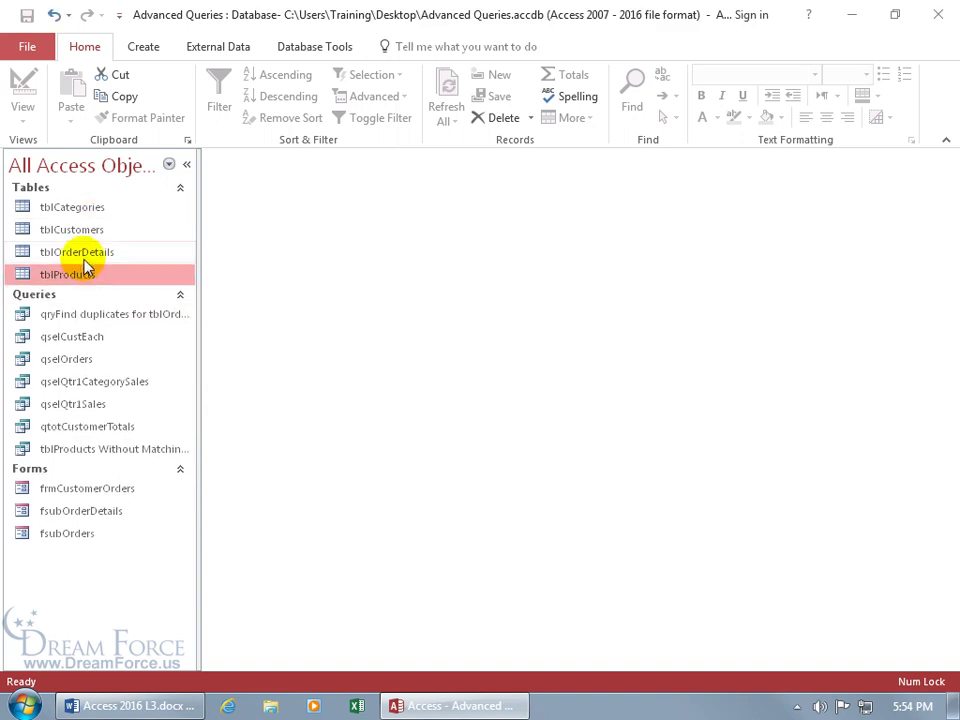
# Delete tblOrderDetails and tblCustomers, confirming each prompt, then close Access
pyautogui.click(110, 252)
pyautogui.press('Delete')
pyautogui.click(399, 352)
pyautogui.click(449, 411)
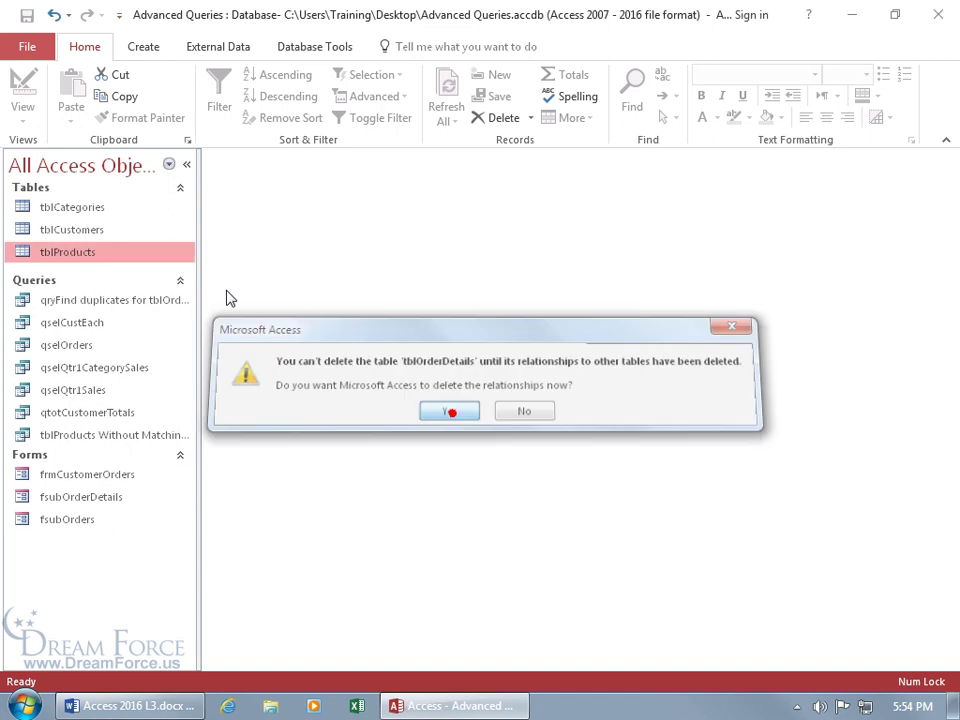
pyautogui.click(81, 229)
pyautogui.press('Delete')
pyautogui.click(416, 417)
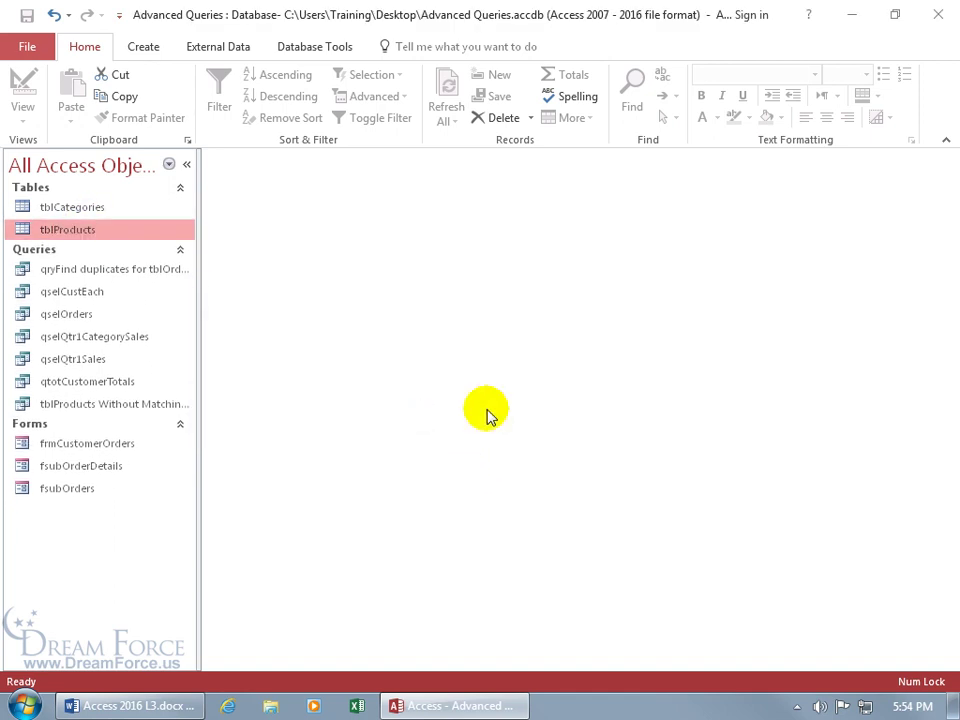
pyautogui.click(938, 14)
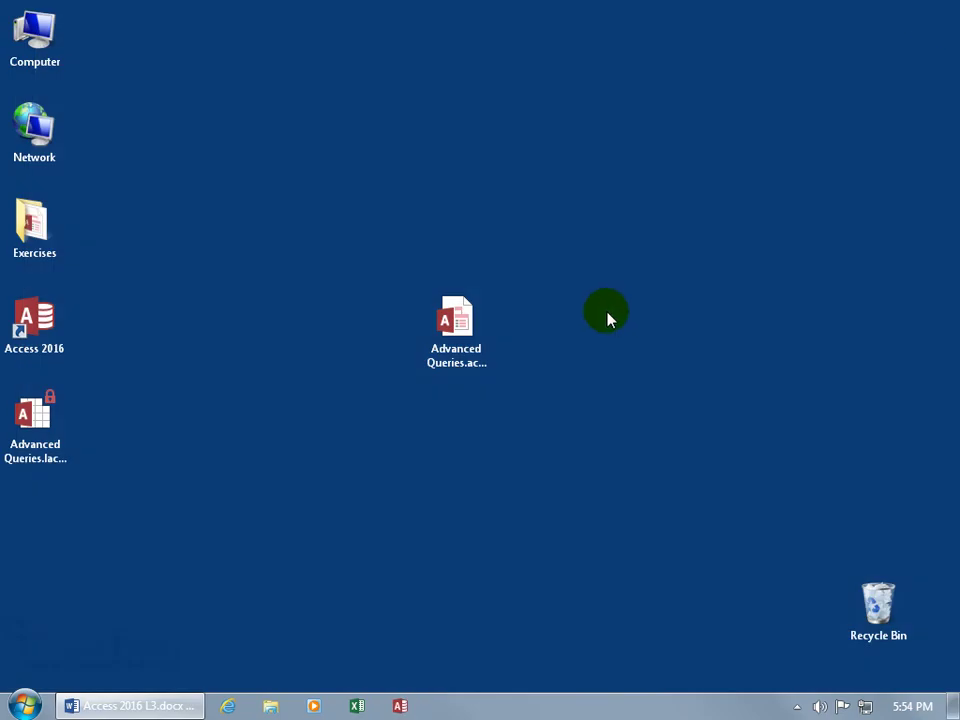
# Check the Advanced Queries.accdb file size in its Properties dialog
pyautogui.click(460, 330)
pyautogui.rightClick(463, 332)
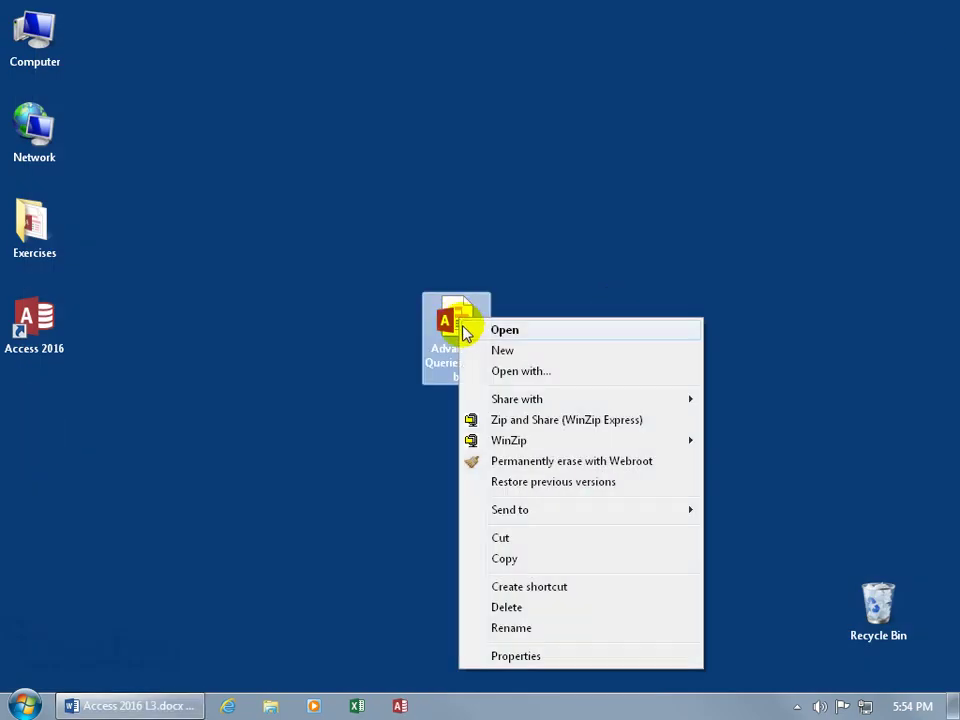
pyautogui.click(515, 656)
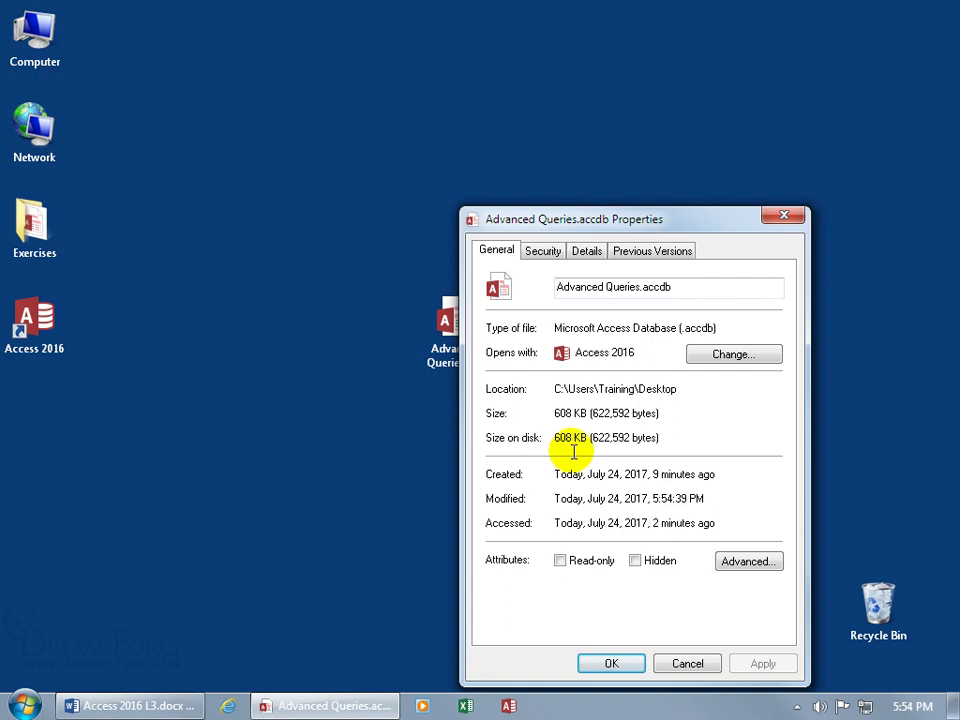
pyautogui.click(692, 666)
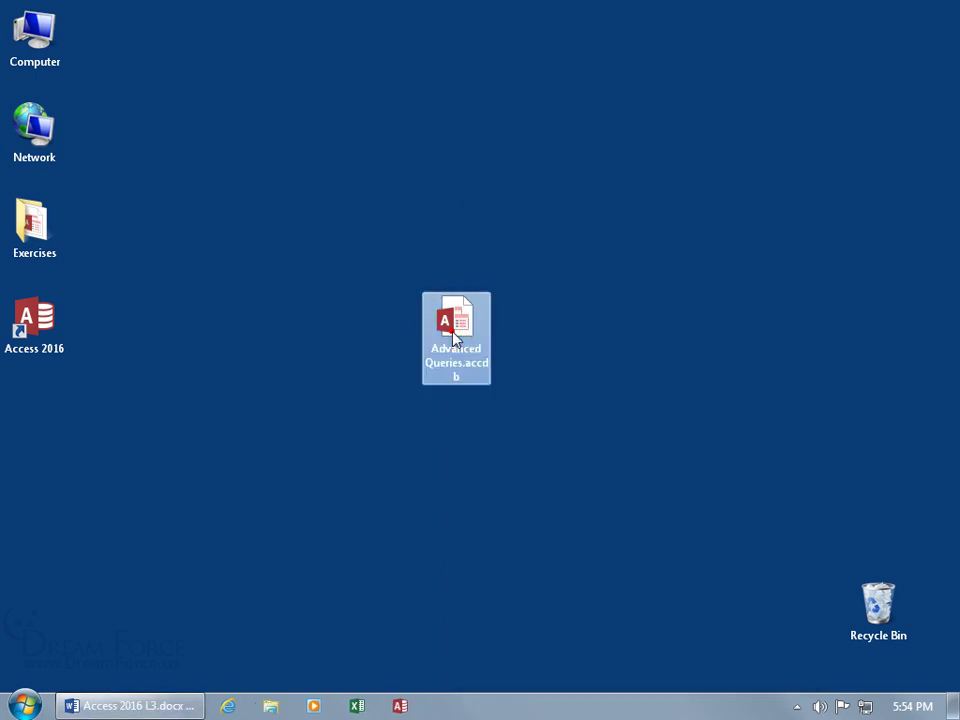
# Reopen Advanced Queries, run Compact & Repair Database, and close Access
pyautogui.doubleClick(454, 338)
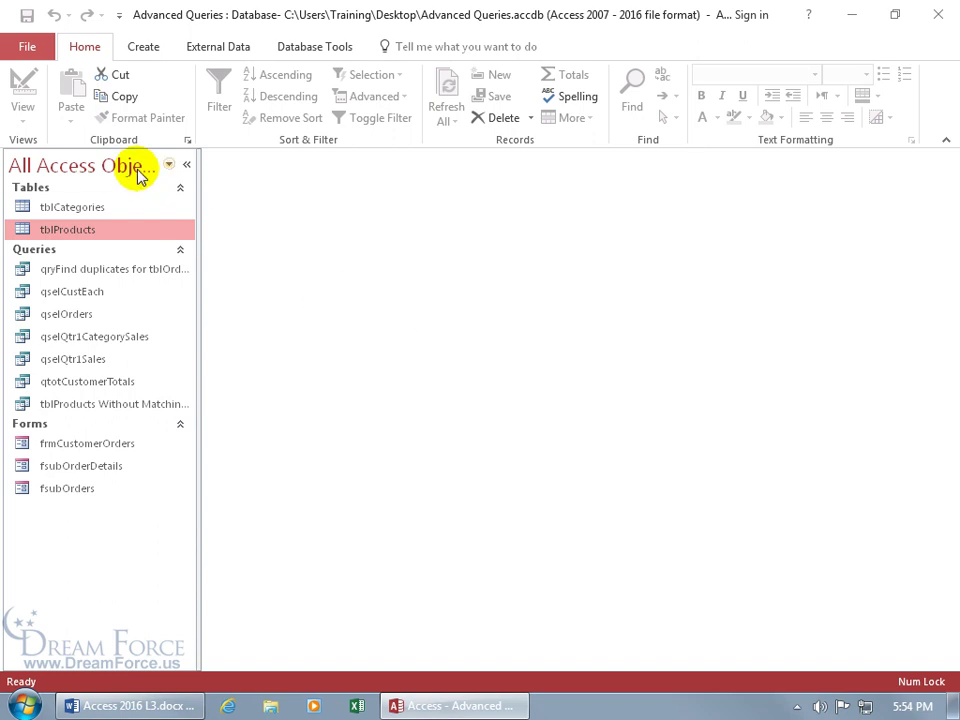
pyautogui.click(30, 45)
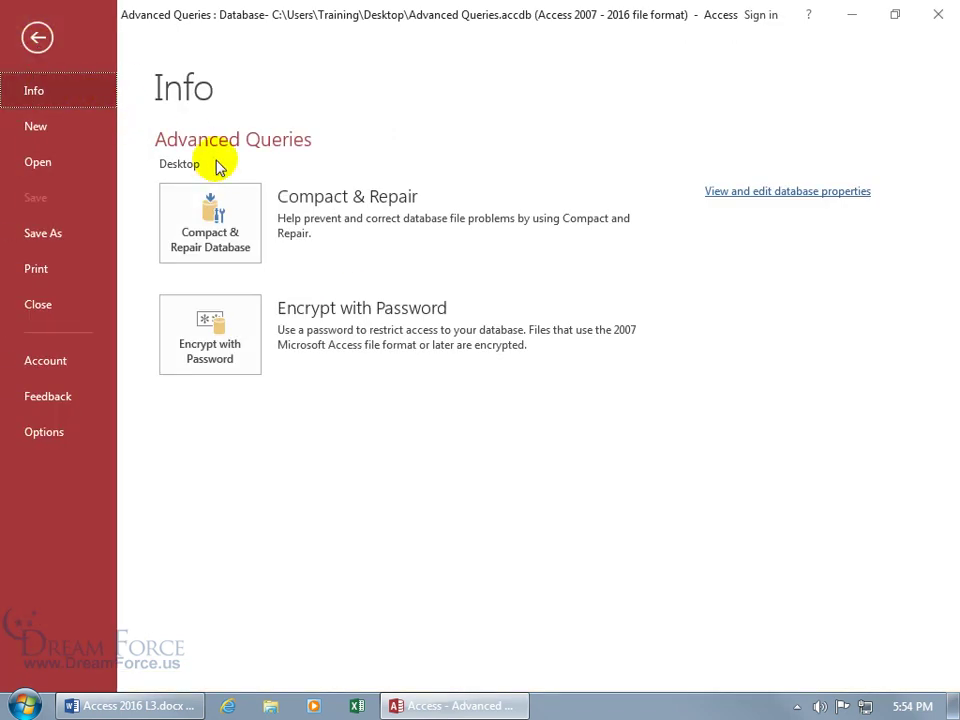
pyautogui.click(238, 258)
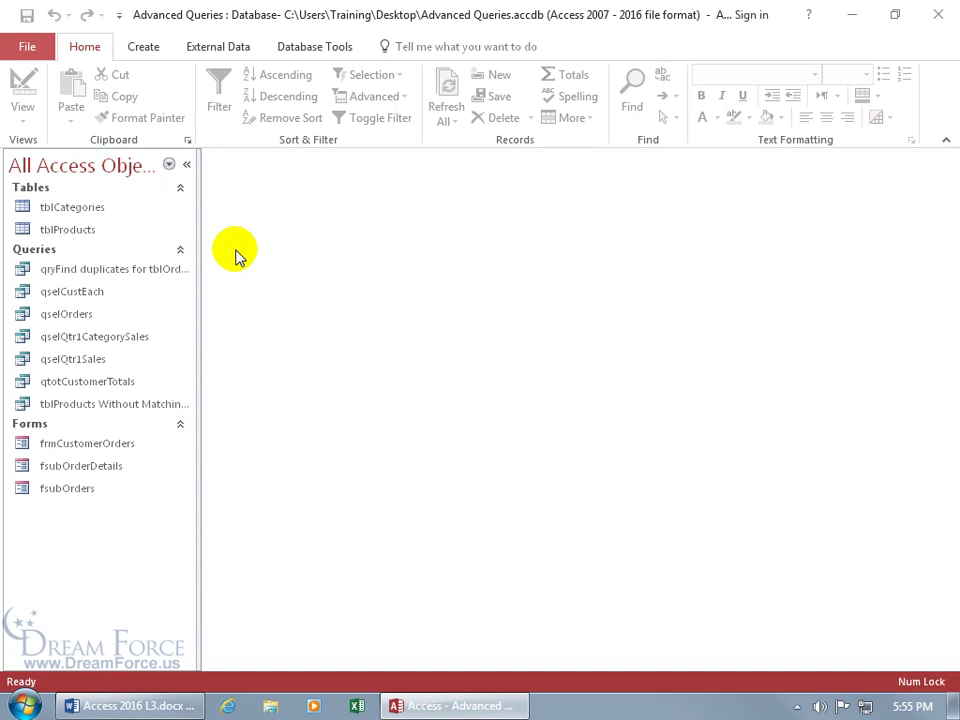
pyautogui.click(940, 16)
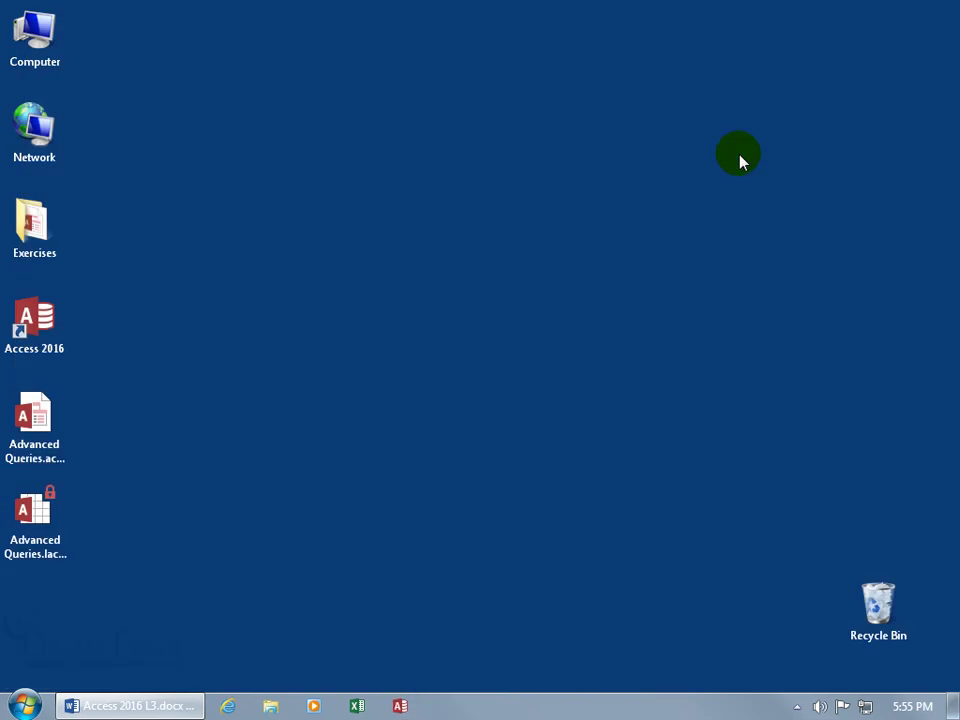
# Move the Advanced Queries.accdb icon to mid-desktop and view its file properties
pyautogui.moveTo(34, 412); pyautogui.dragTo(456, 414)
pyautogui.rightClick(455, 412)
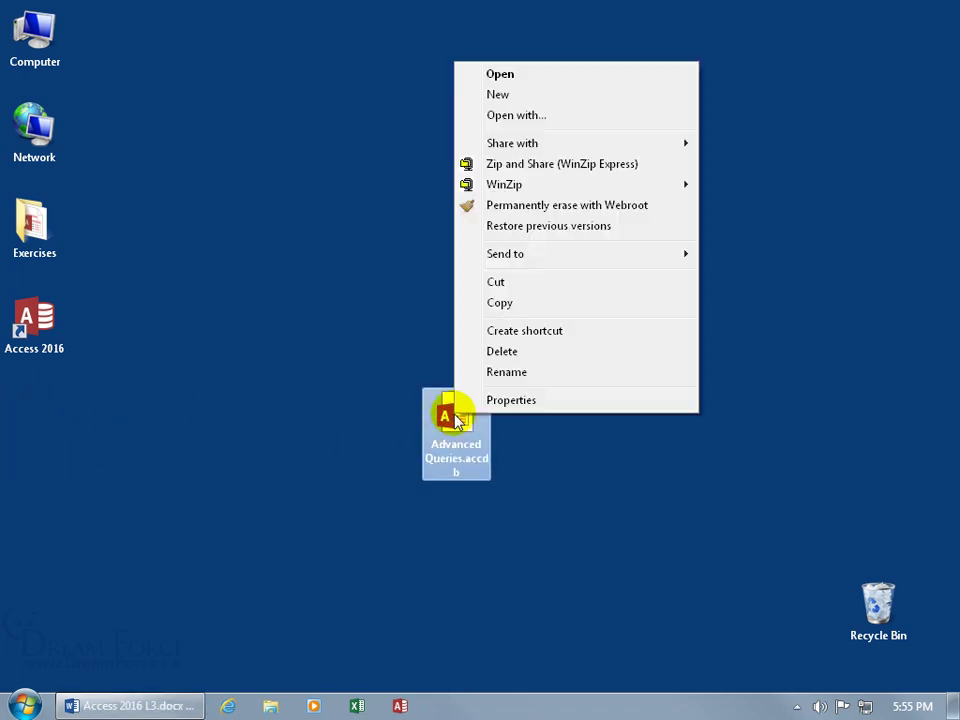
pyautogui.click(507, 402)
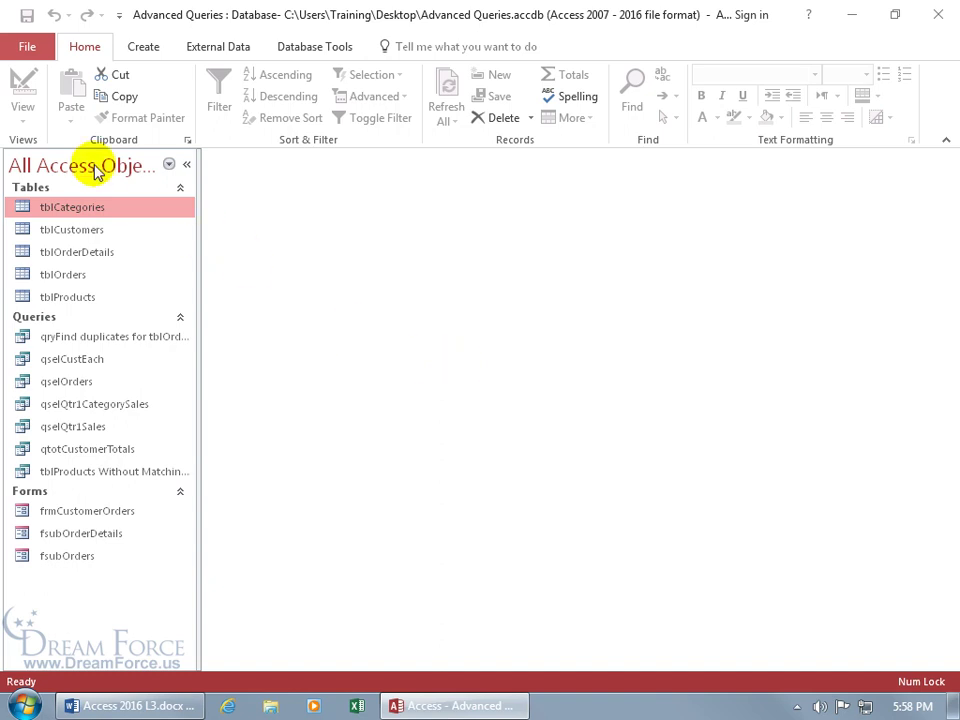
# Back up the database as Advanced Queries_2017-07-24.accdb on the desktop, then close Access
pyautogui.click(24, 46)
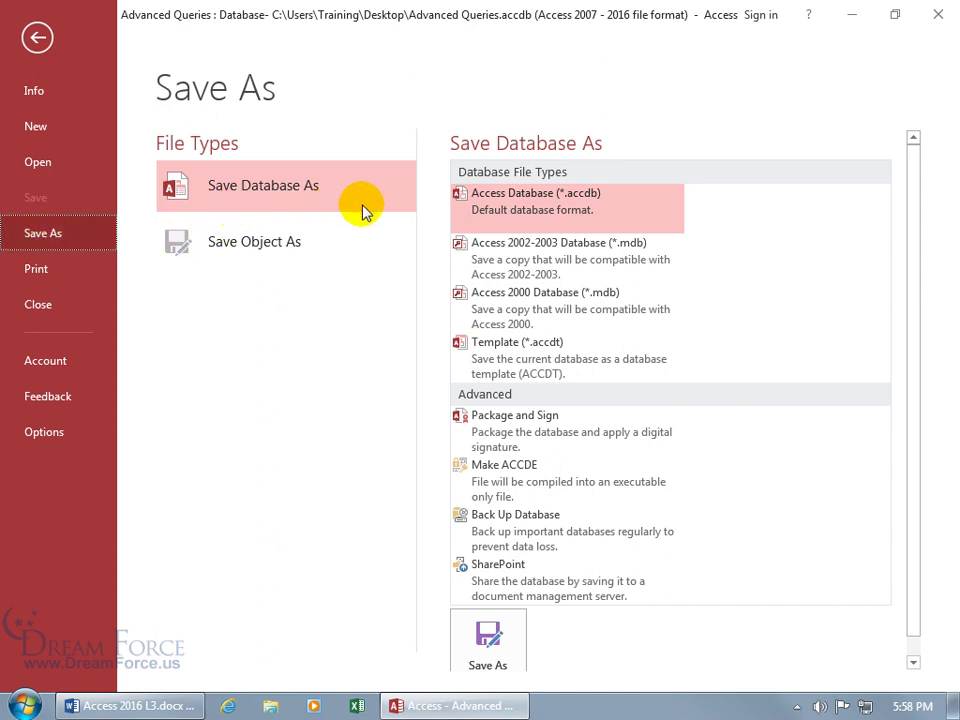
pyautogui.click(537, 533)
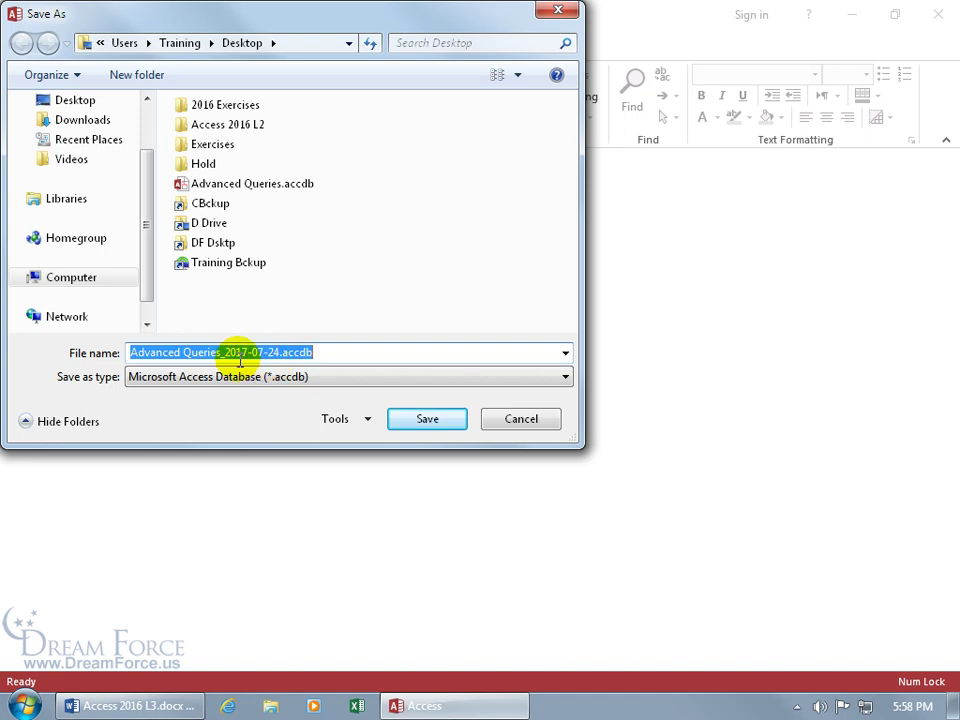
pyautogui.click(416, 420)
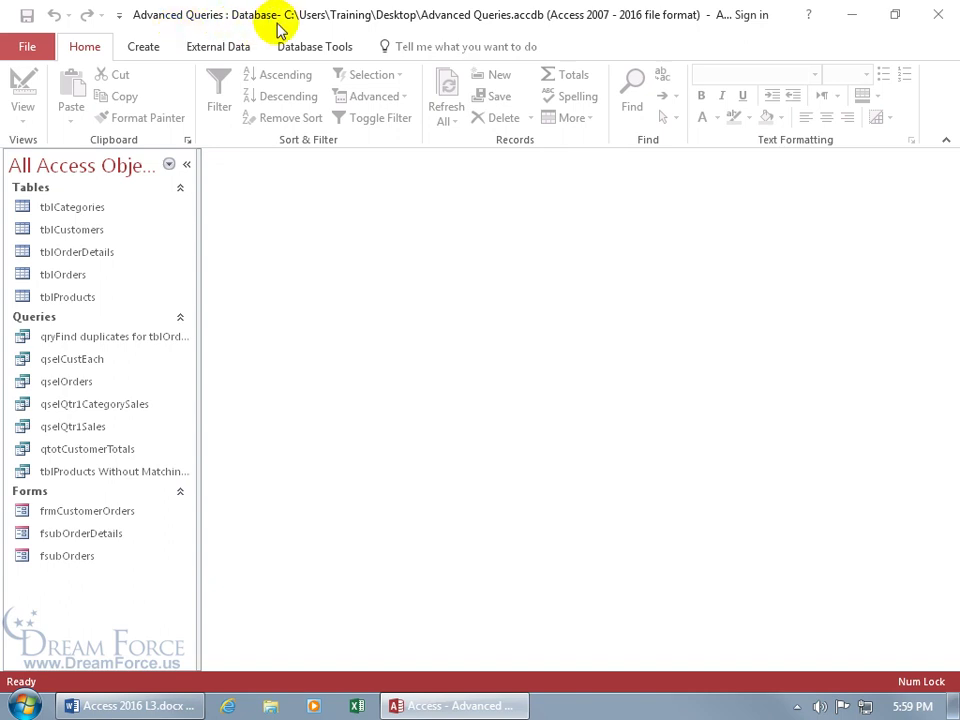
pyautogui.click(936, 14)
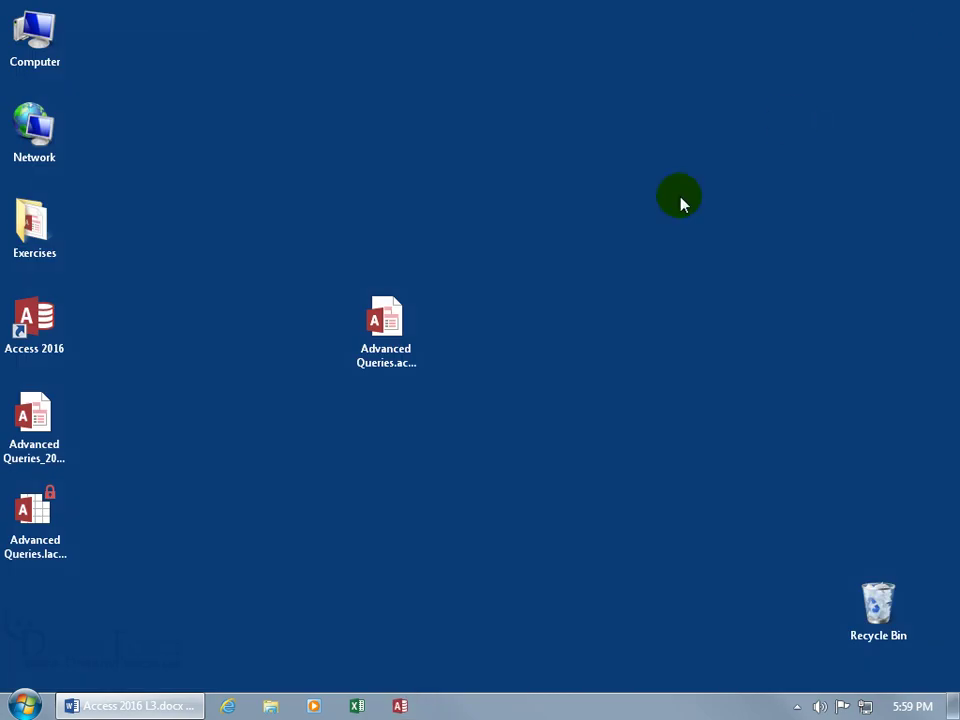
pyautogui.click(401, 334)
# Set the dated backup beside the original, open Advanced Queries, and show its Info page
pyautogui.moveTo(56, 418); pyautogui.dragTo(500, 376)
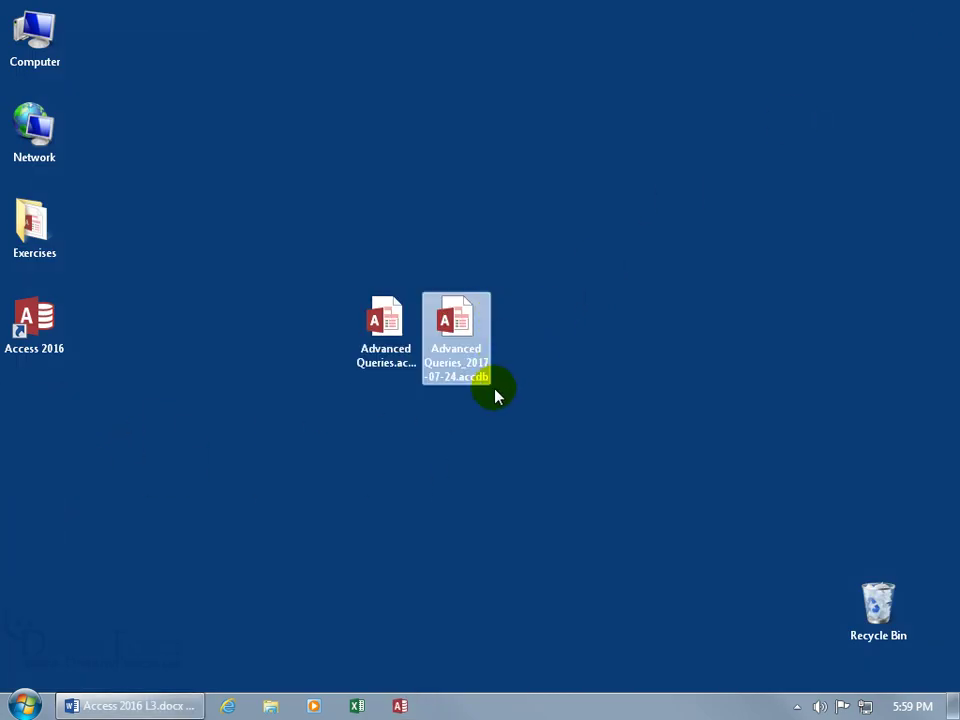
pyautogui.doubleClick(456, 333)
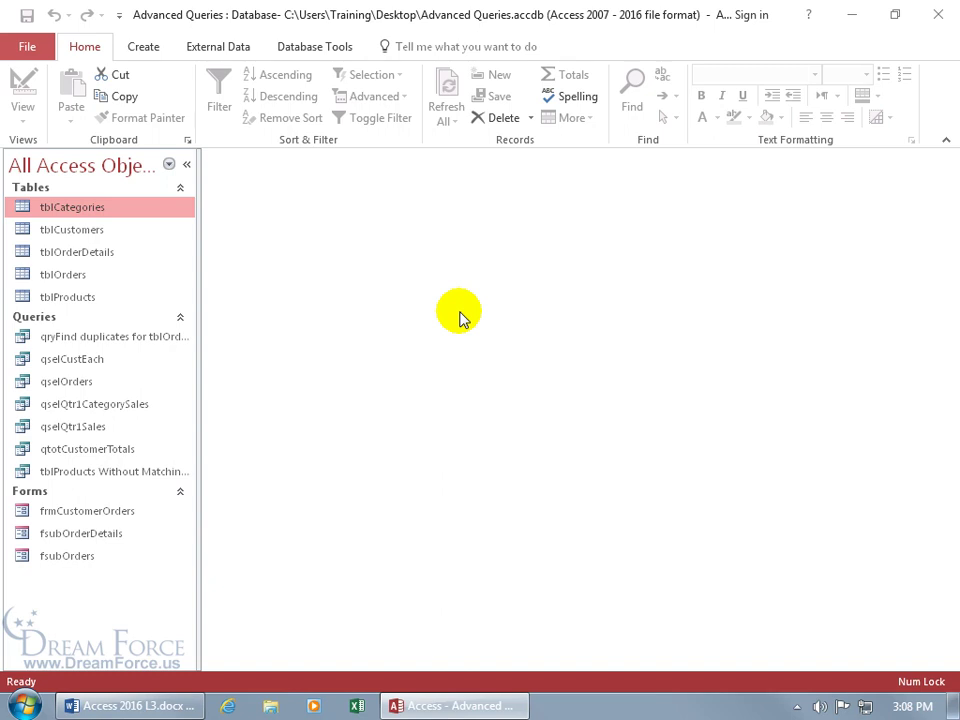
pyautogui.click(27, 46)
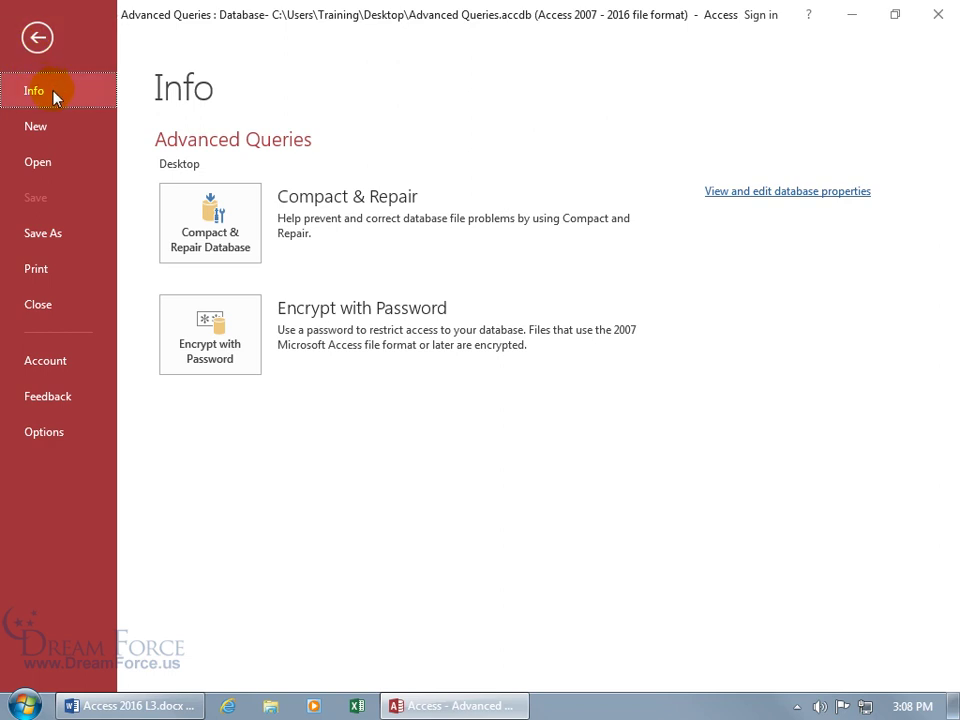
# Try Encrypt with Password and dismiss the message that exclusive mode is required
pyautogui.click(216, 338)
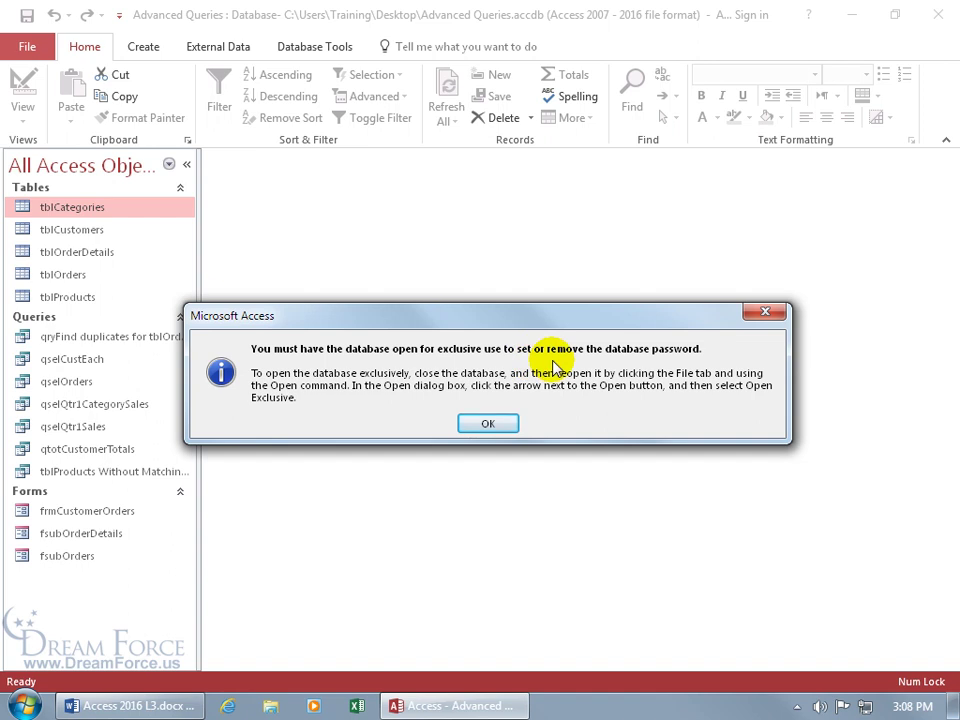
pyautogui.click(756, 312)
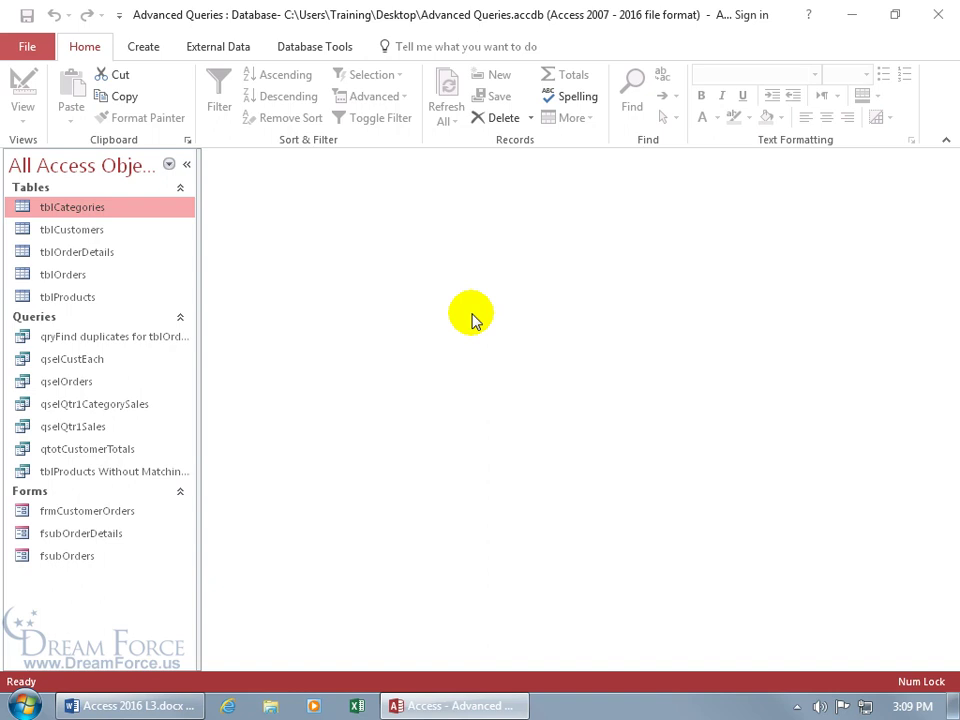
# Close Access and relaunch Access 2016 from its desktop shortcut
pyautogui.click(936, 14)
pyautogui.click(482, 346)
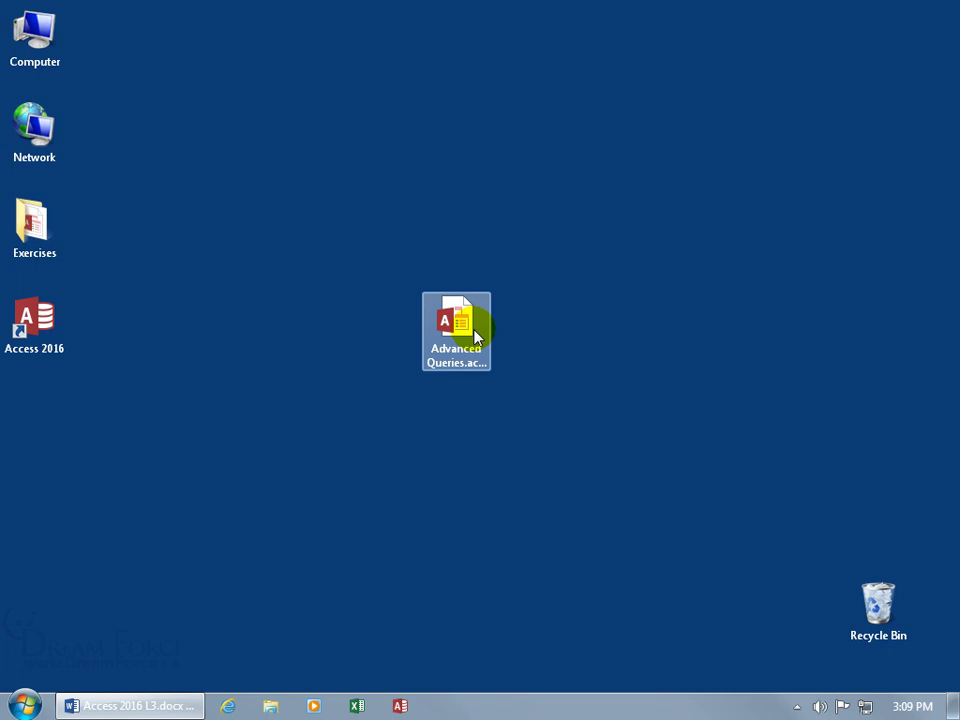
pyautogui.click(411, 341)
pyautogui.doubleClick(60, 336)
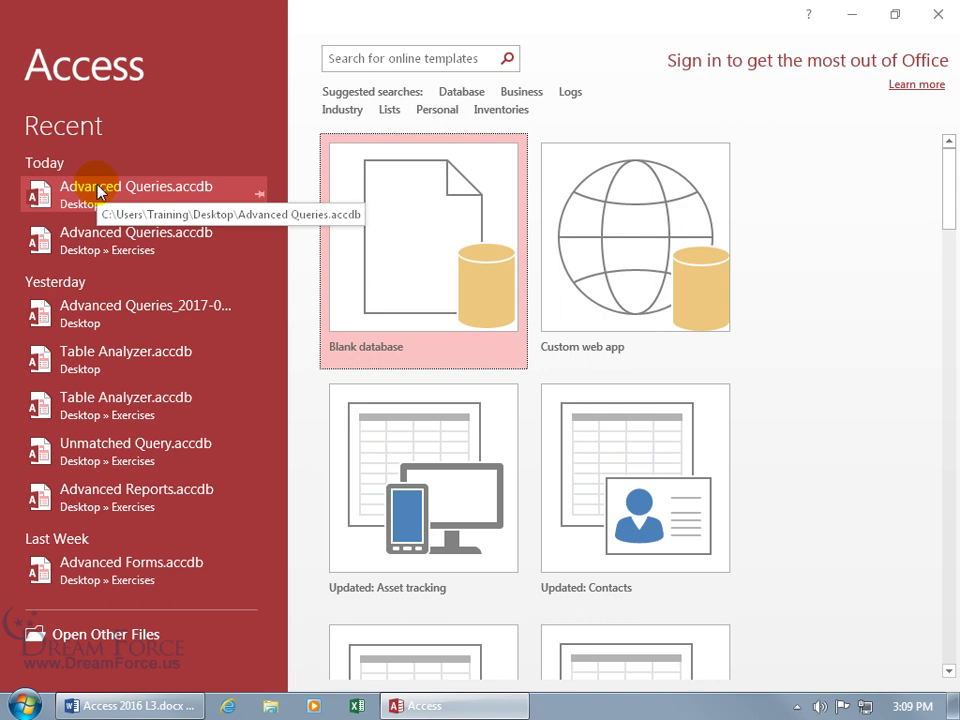
# Browse to Advanced Queries.accdb on the desktop and open it with Open Exclusive
pyautogui.click(104, 640)
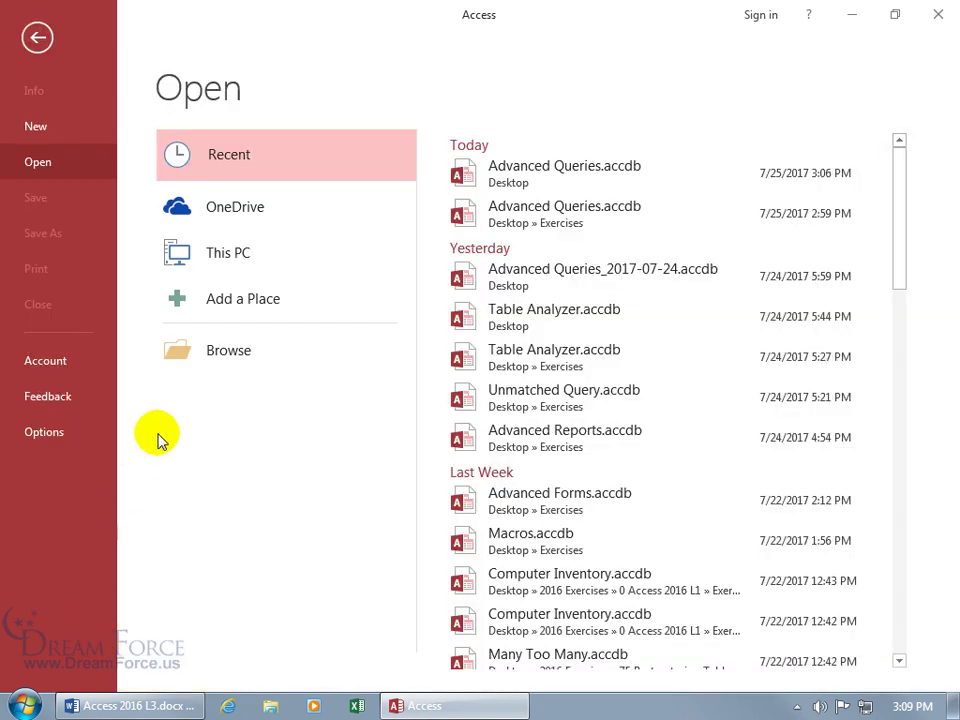
pyautogui.click(230, 362)
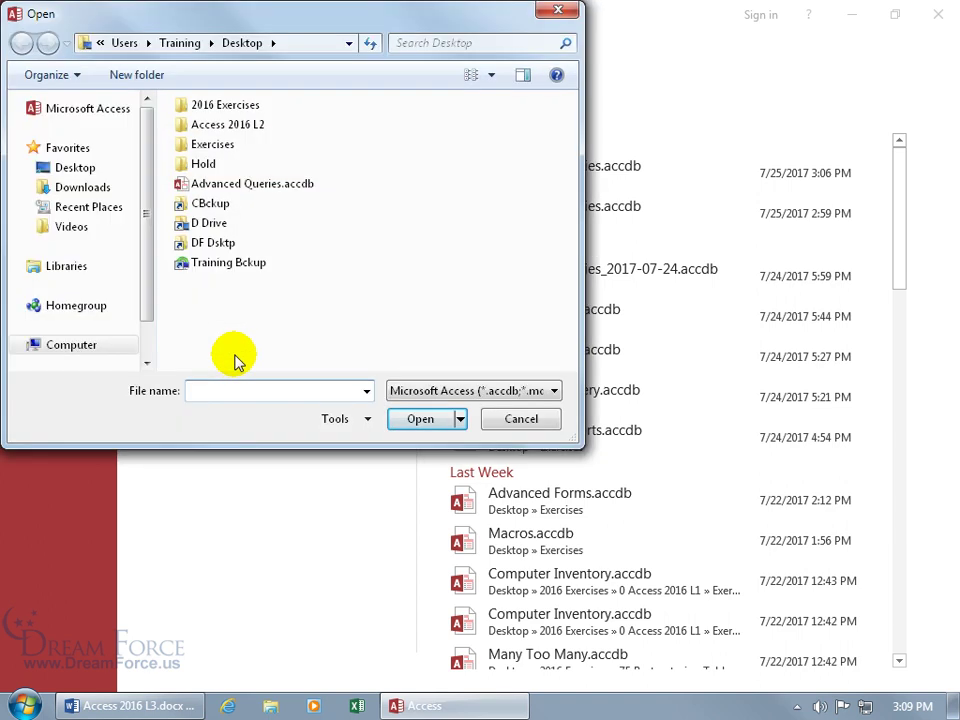
pyautogui.click(255, 192)
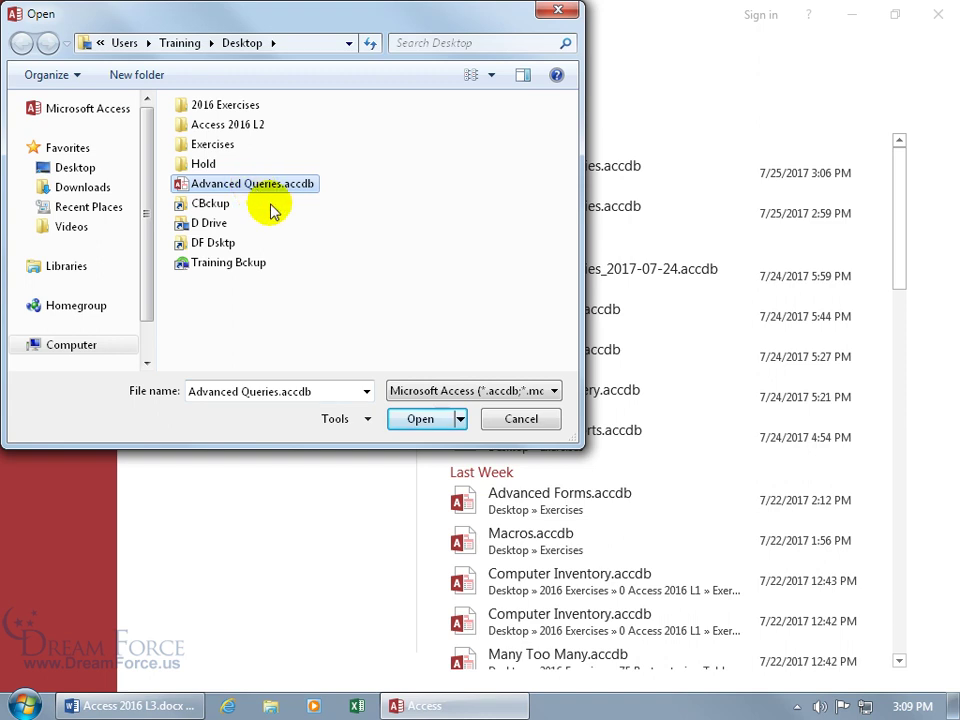
pyautogui.click(461, 420)
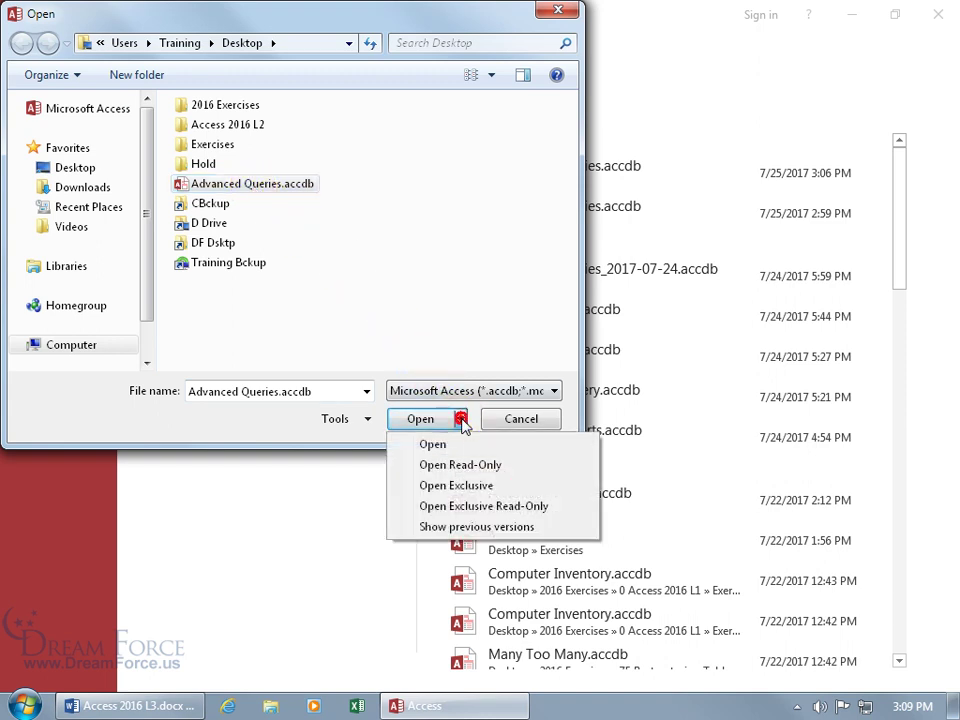
pyautogui.click(470, 490)
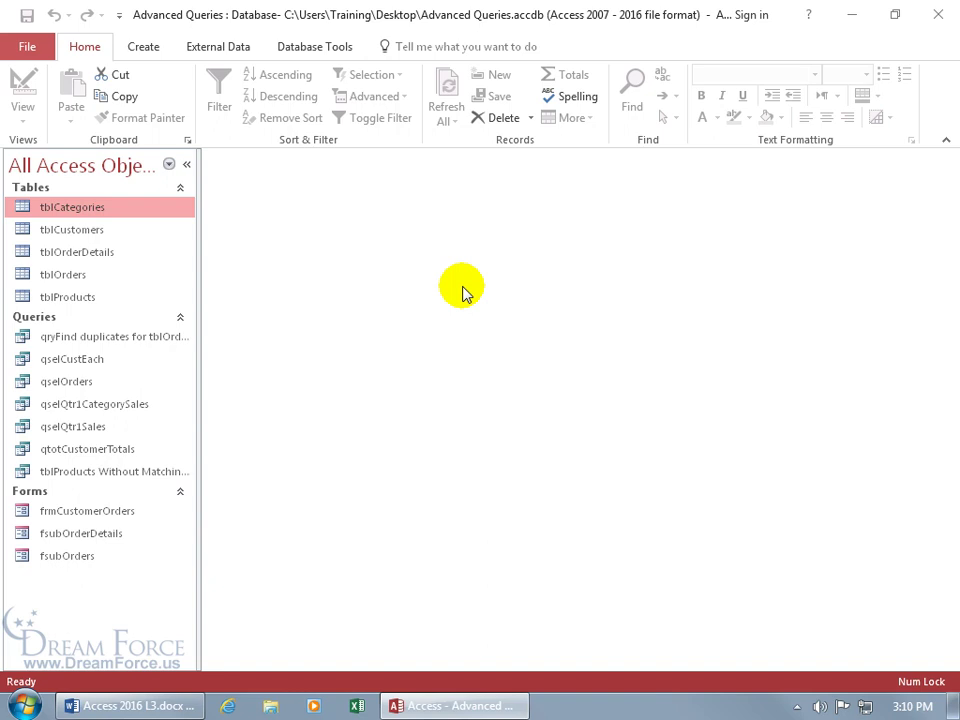
# Enter and verify a database password, accept the row-level locking warning, and close Access
pyautogui.click(28, 46)
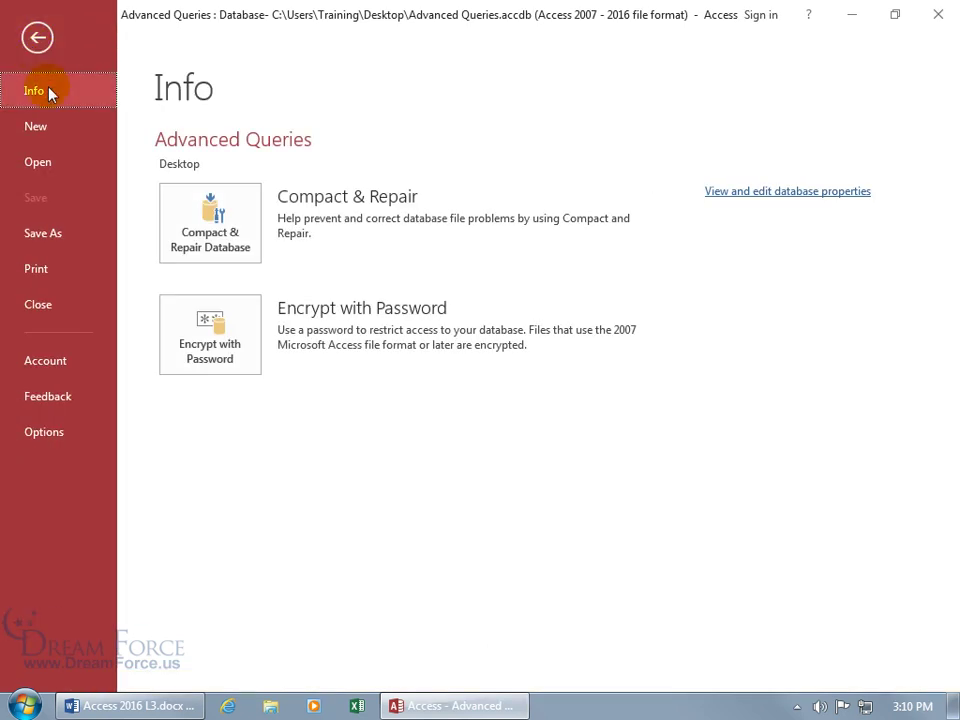
pyautogui.click(204, 336)
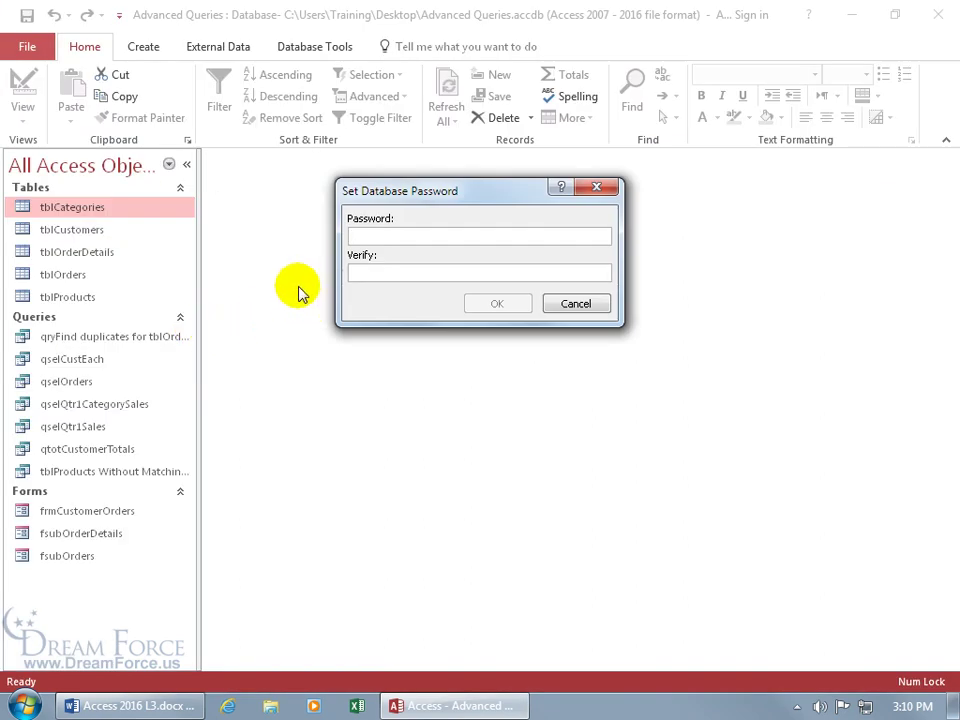
pyautogui.write('****')
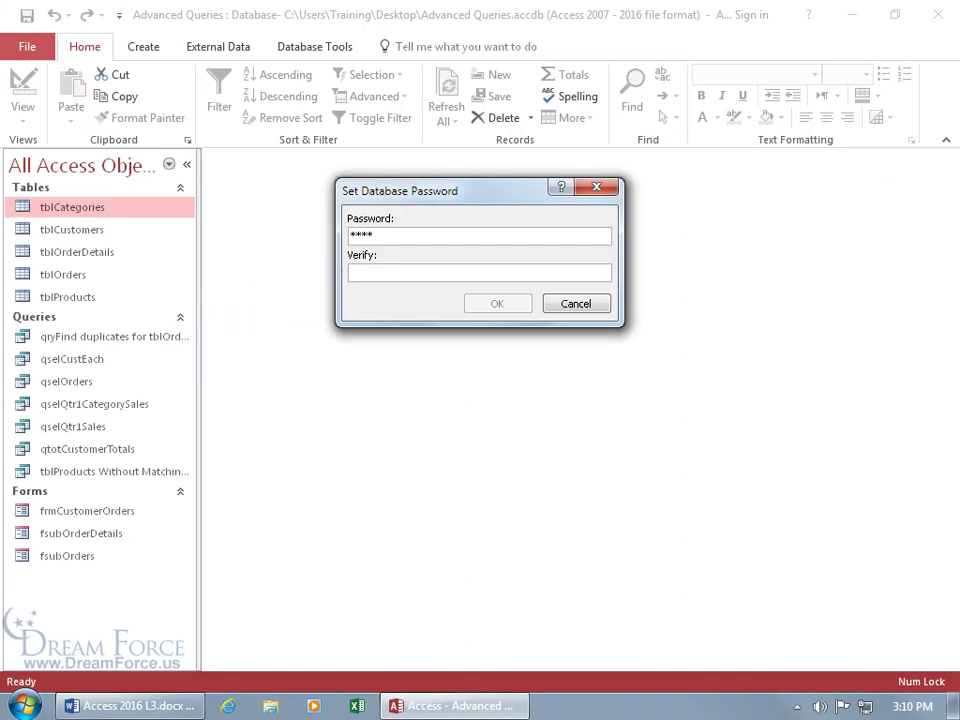
pyautogui.click(380, 272)
pyautogui.write('****')
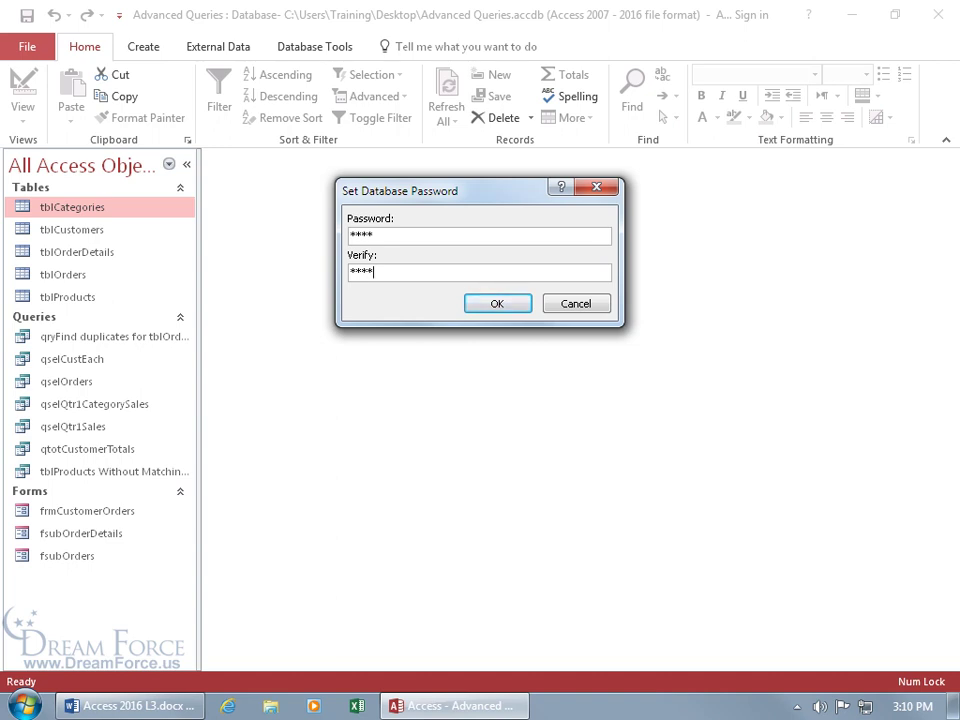
pyautogui.press('Return')
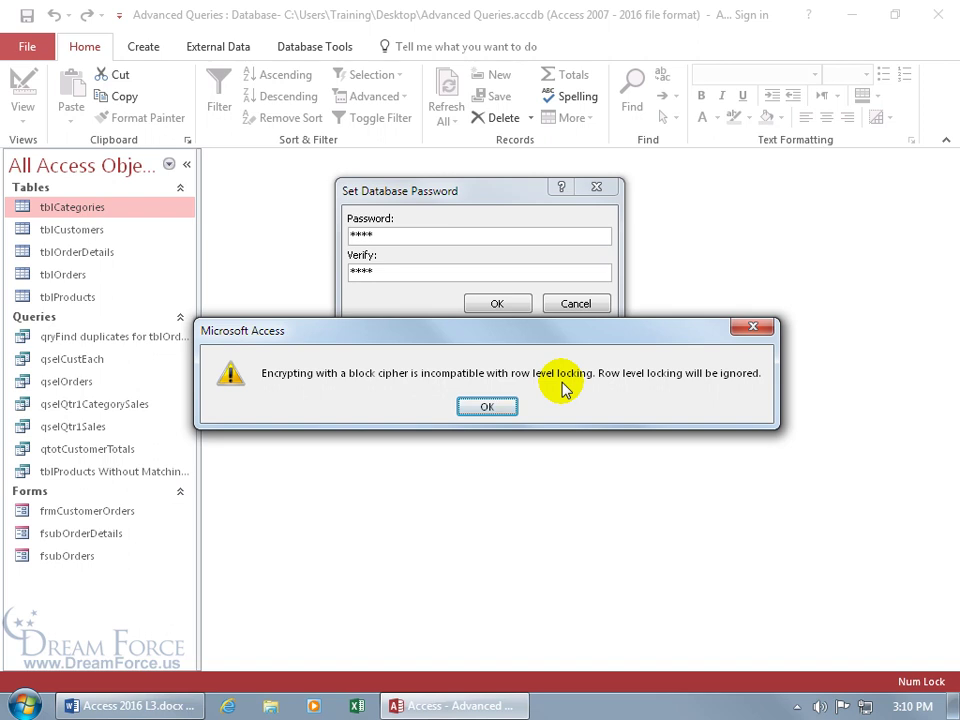
pyautogui.click(490, 410)
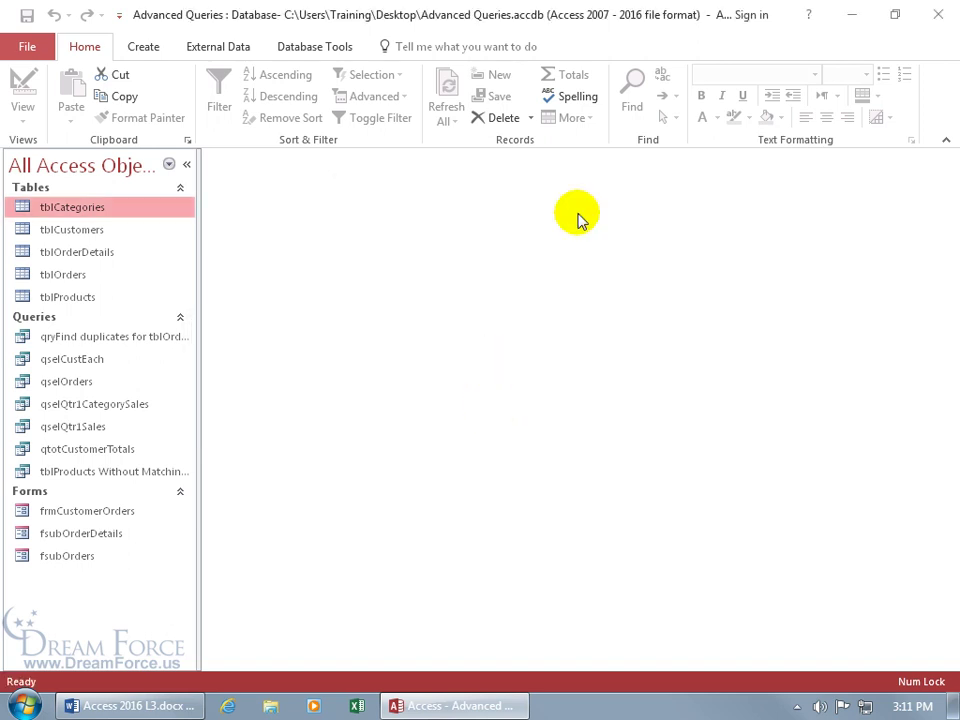
pyautogui.click(930, 17)
pyautogui.doubleClick(459, 330)
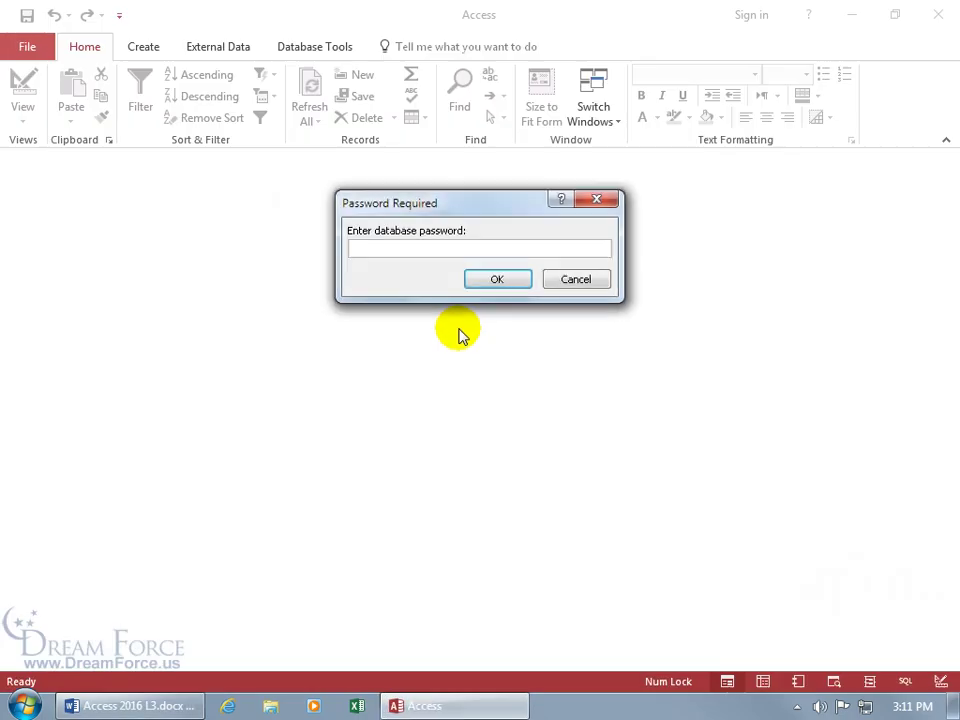
pyautogui.write('*')
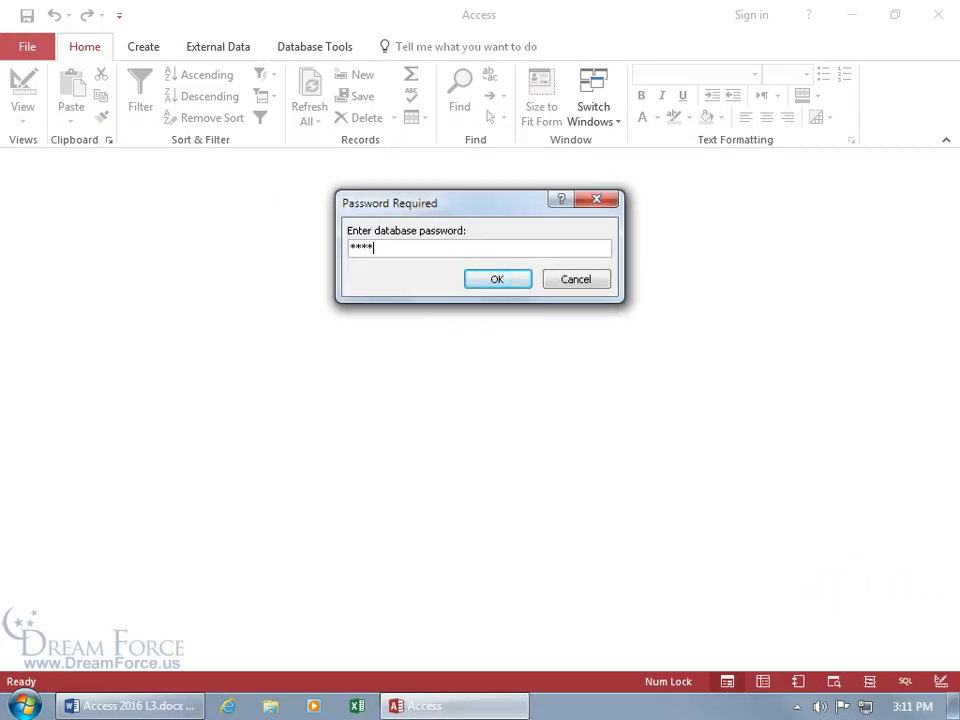
pyautogui.press('Return')
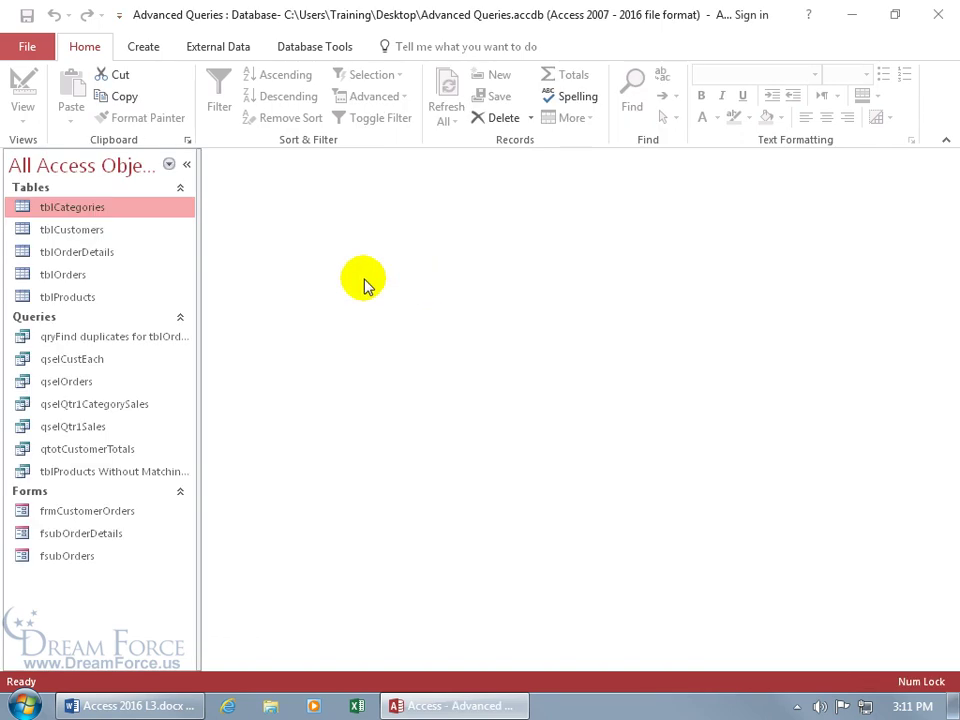
pyautogui.click(29, 48)
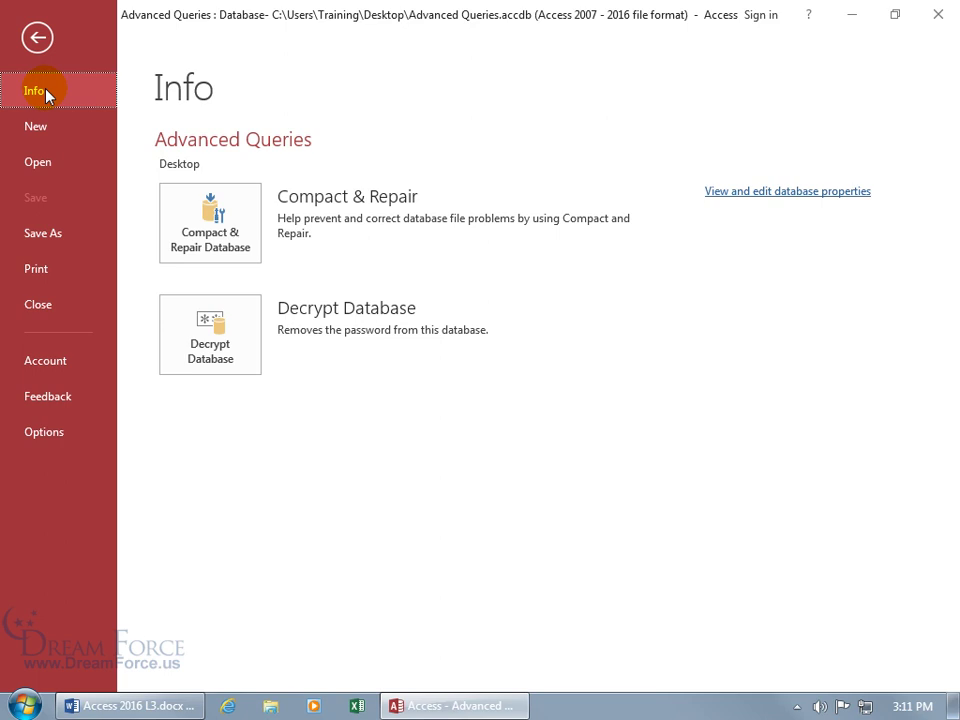
pyautogui.click(204, 320)
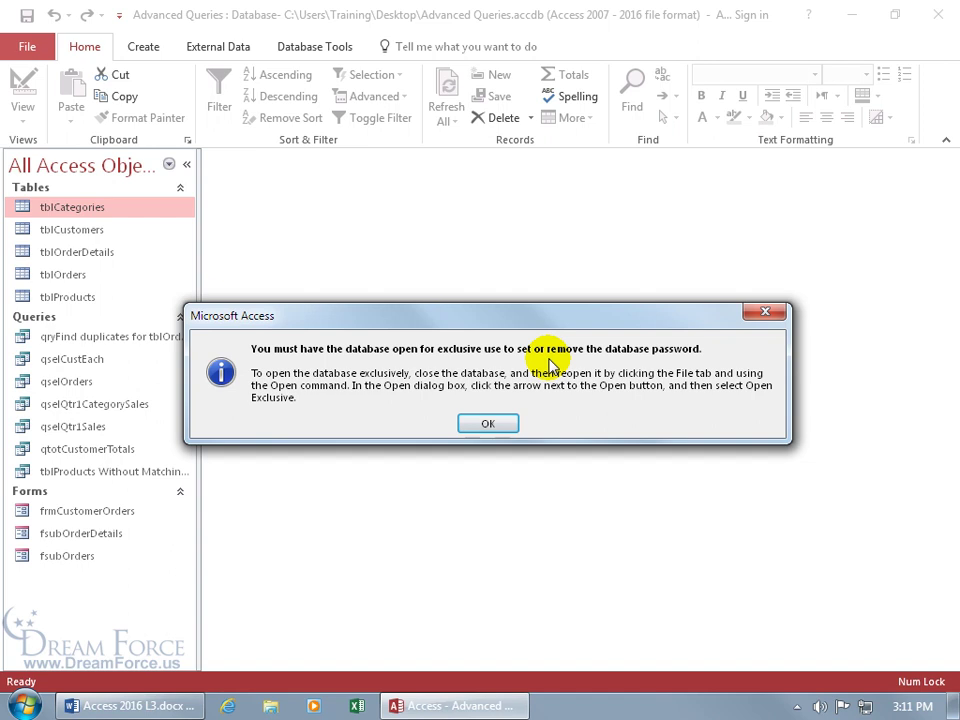
pyautogui.click(490, 424)
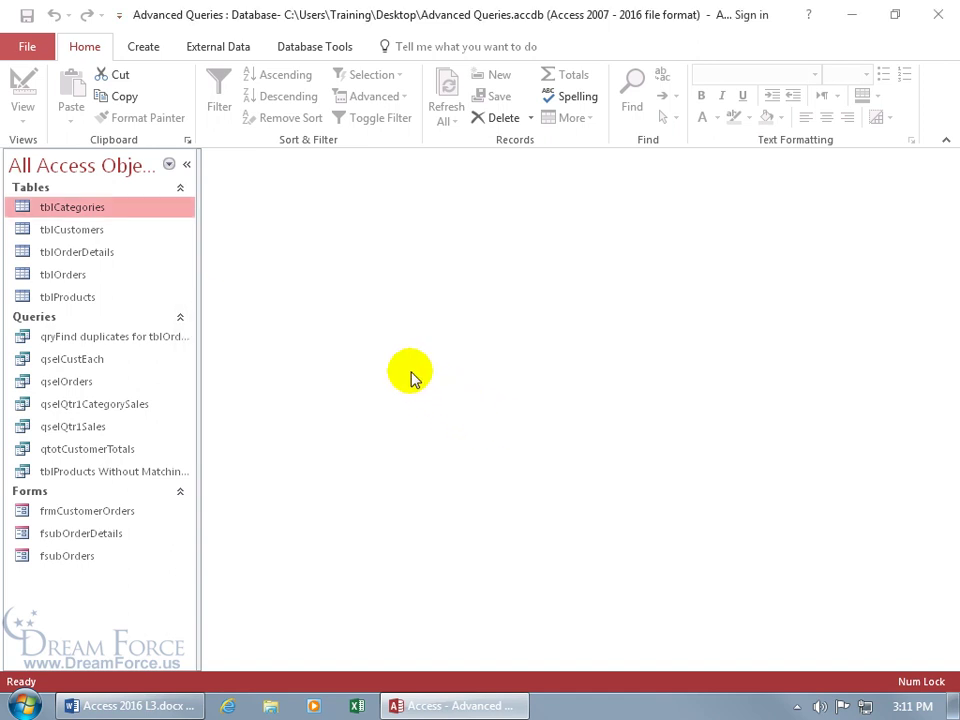
# Reopen Advanced Queries.accdb with Open Exclusive, entering the database password
pyautogui.click(27, 46)
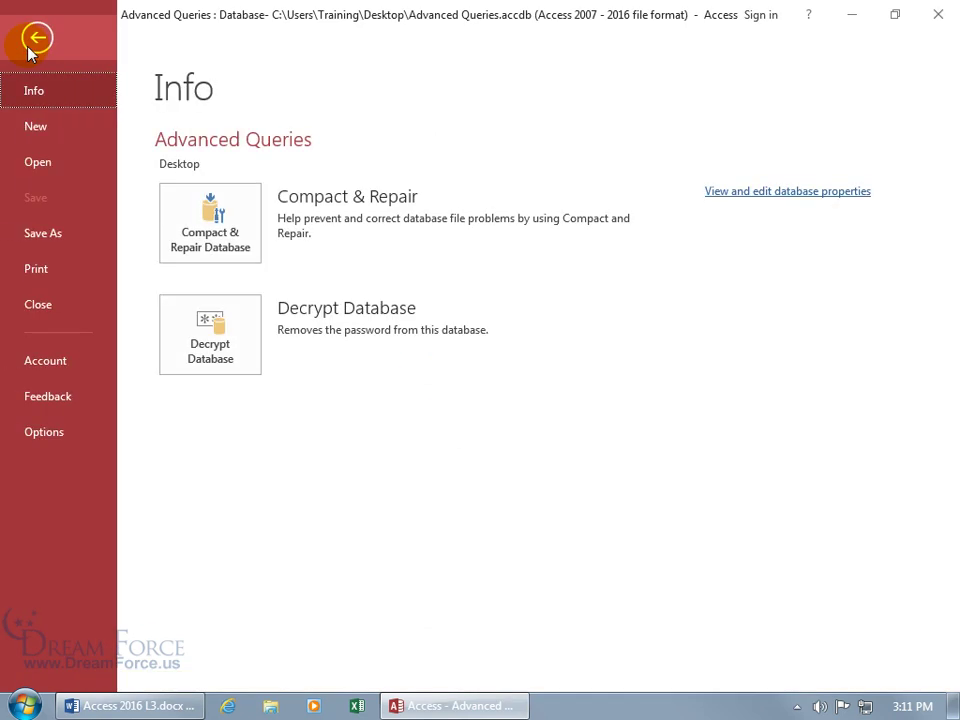
pyautogui.click(48, 165)
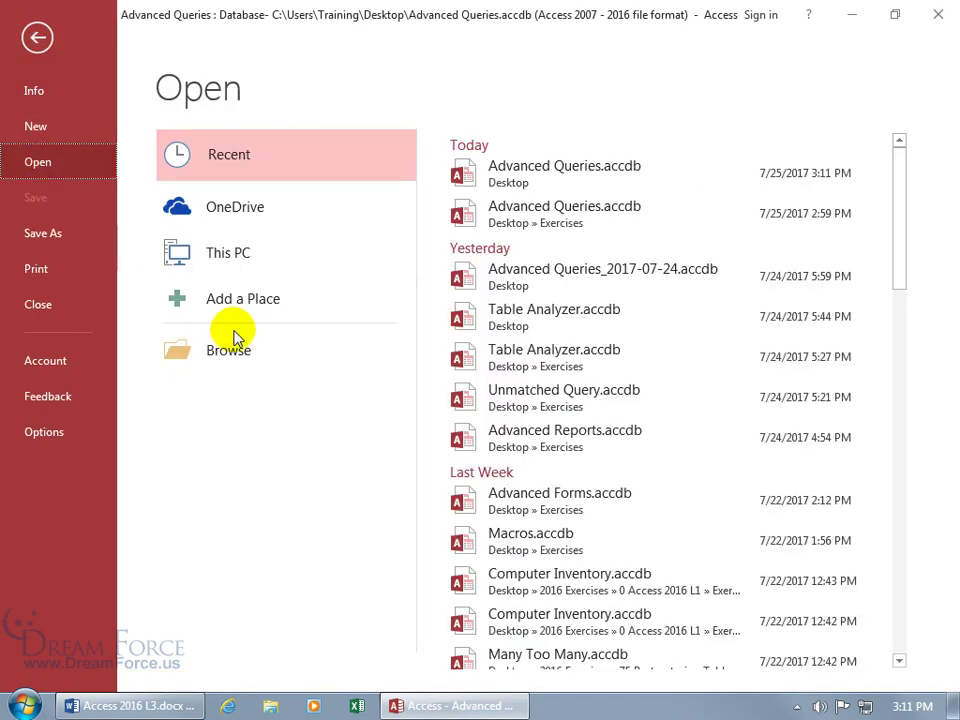
pyautogui.click(245, 351)
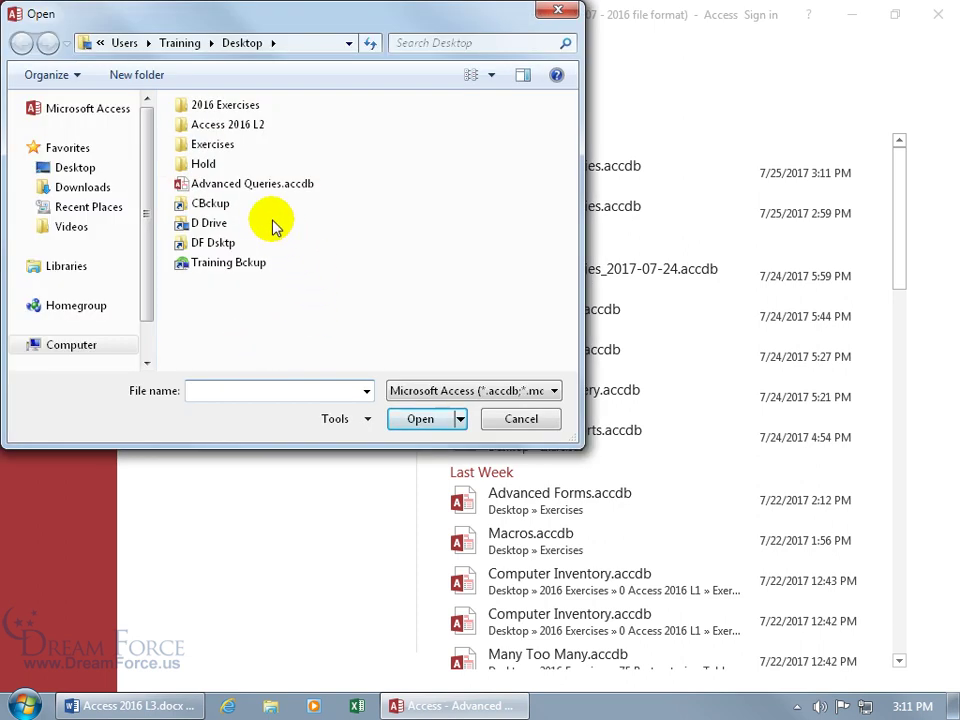
pyautogui.click(255, 190)
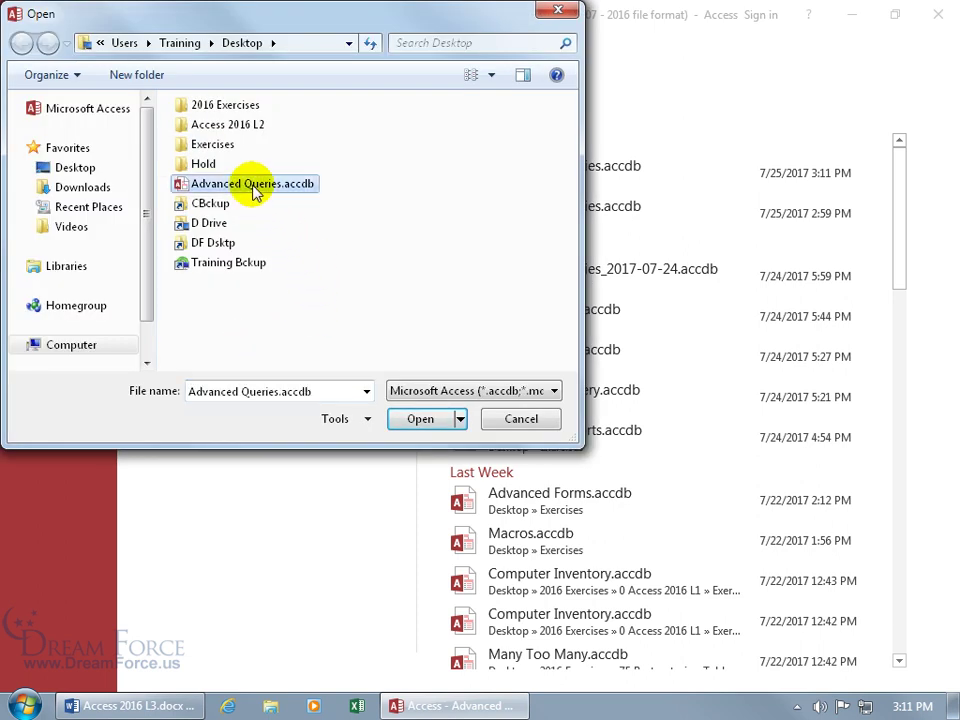
pyautogui.click(459, 419)
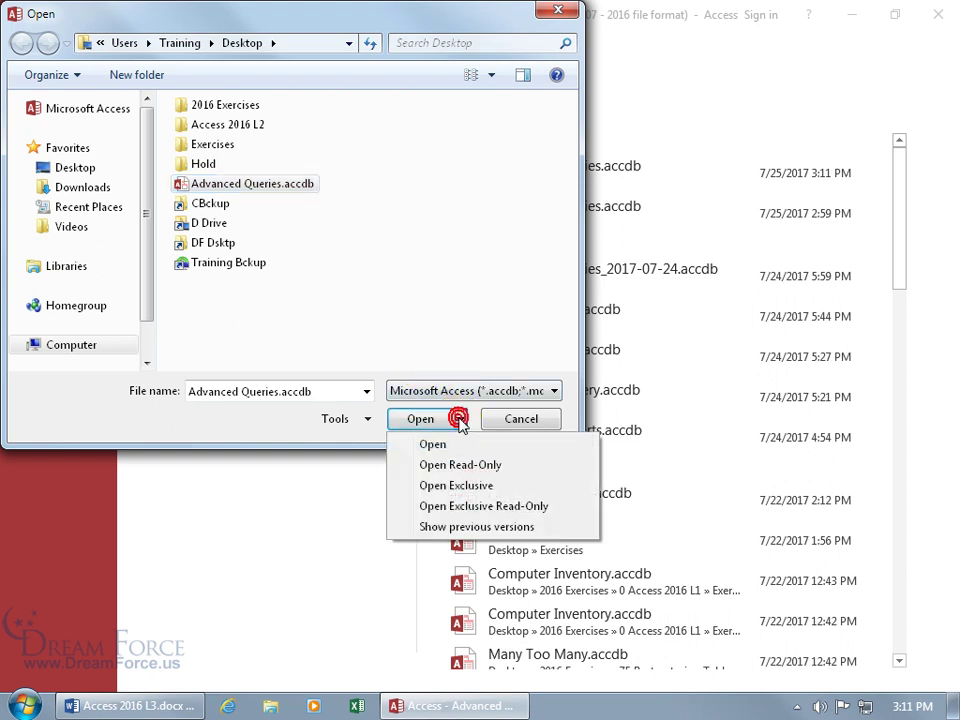
pyautogui.click(456, 485)
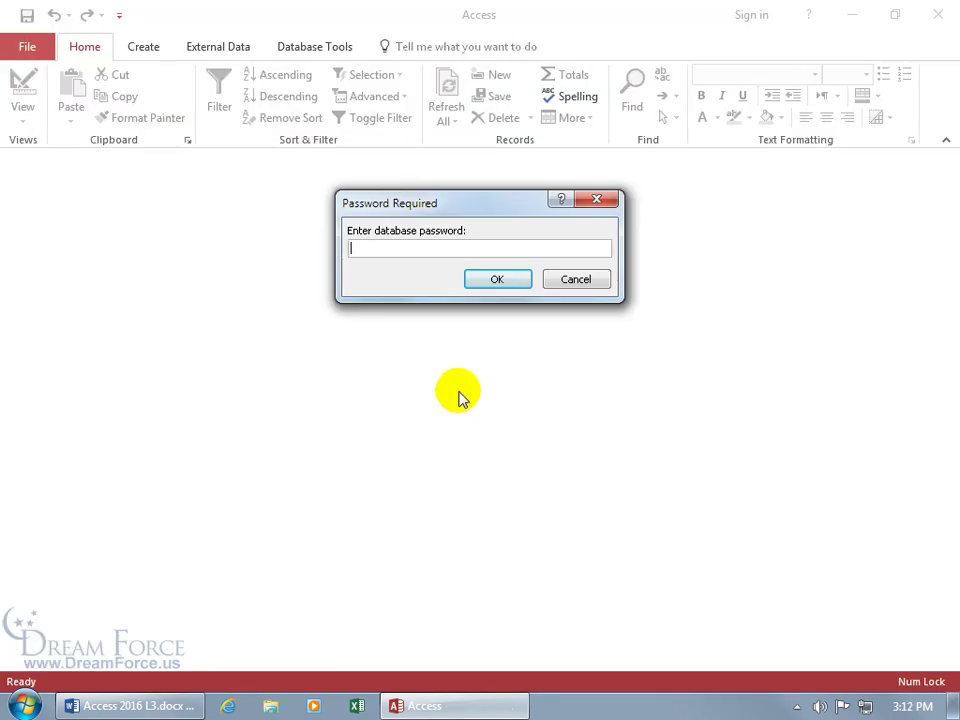
pyautogui.write('****')
pyautogui.press('Return')
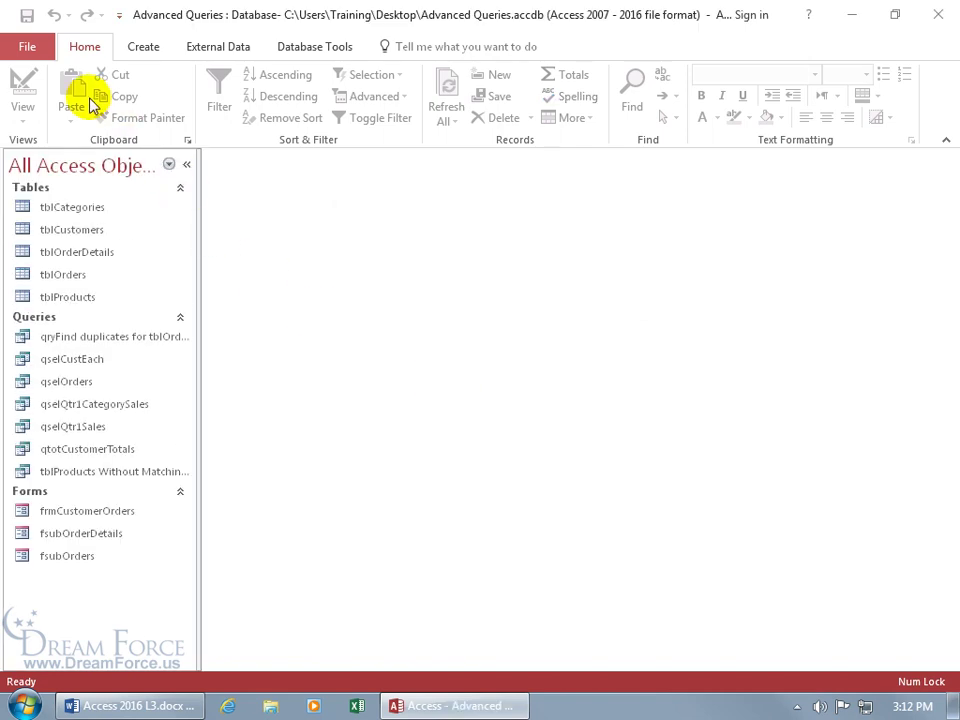
# Decrypt the database by entering its password to remove it
pyautogui.click(27, 49)
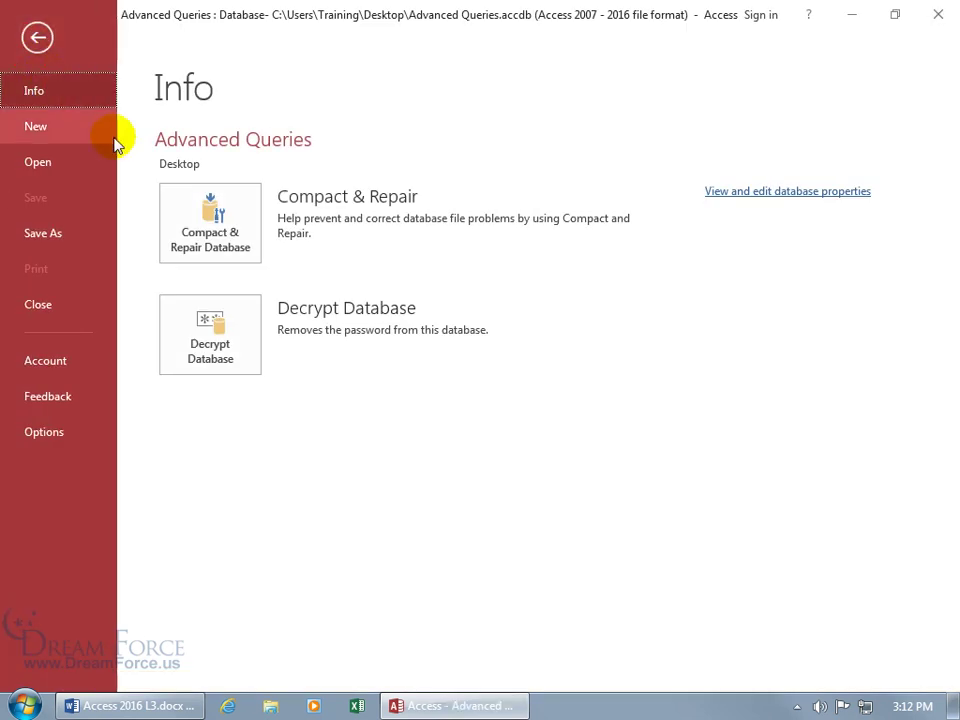
pyautogui.click(210, 326)
pyautogui.write('p')
pyautogui.press('Return')
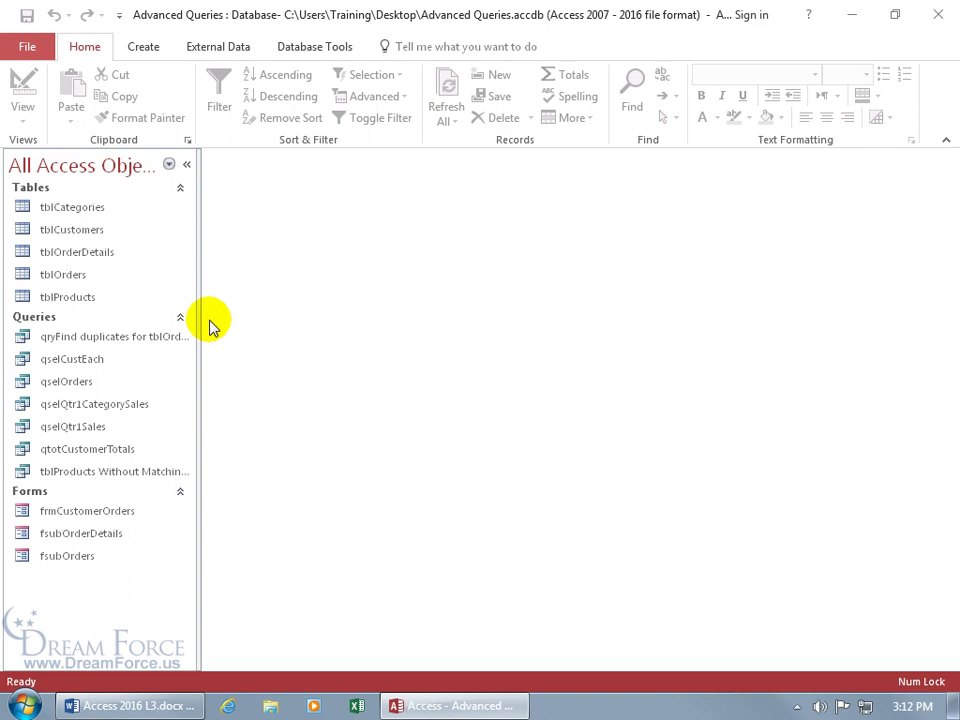
# Close Access and reopen Advanced Queries from its desktop icon
pyautogui.click(937, 14)
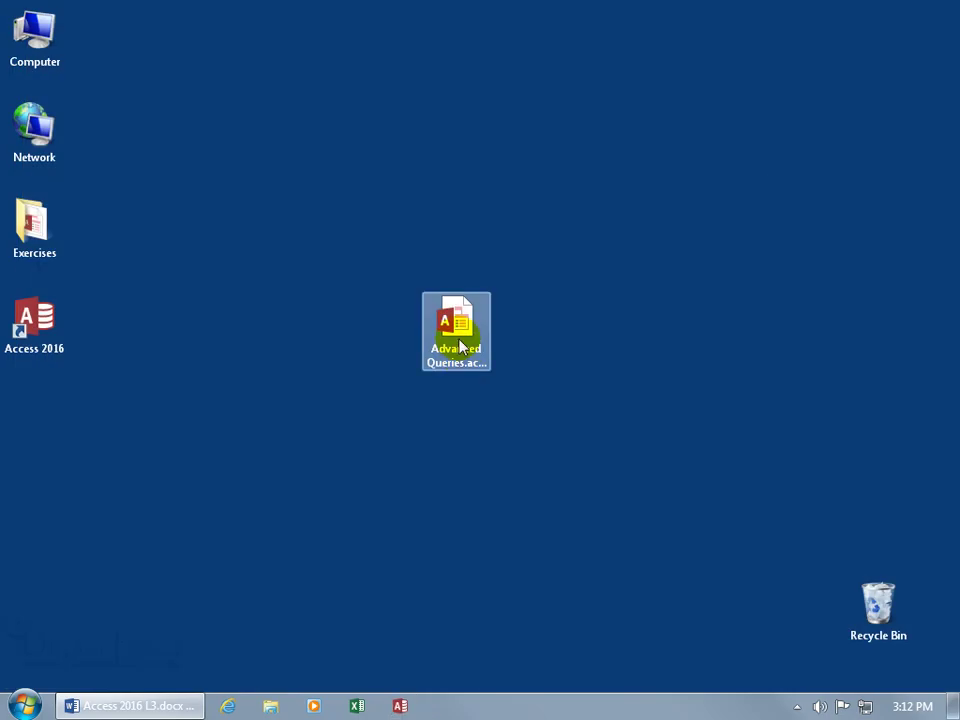
pyautogui.doubleClick(458, 345)
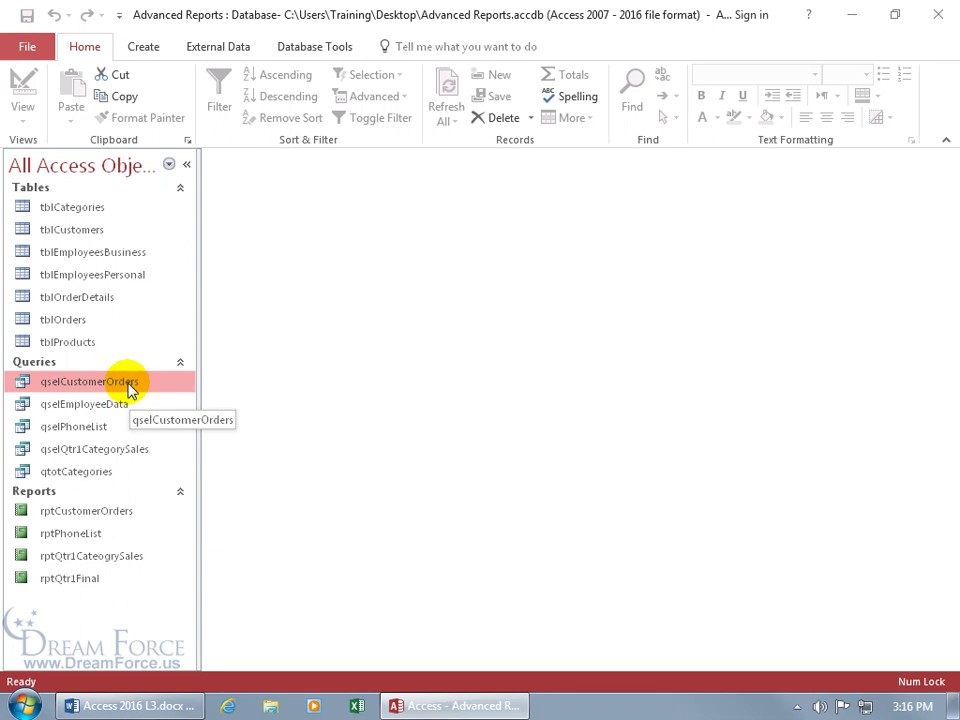
pyautogui.rightClick(94, 512)
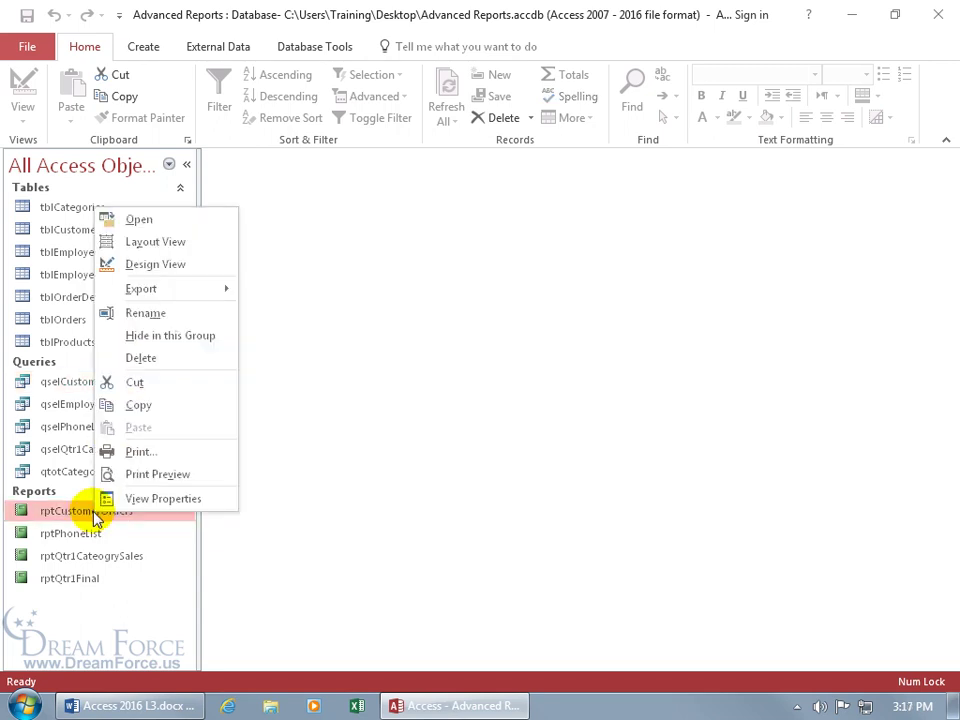
pyautogui.click(155, 266)
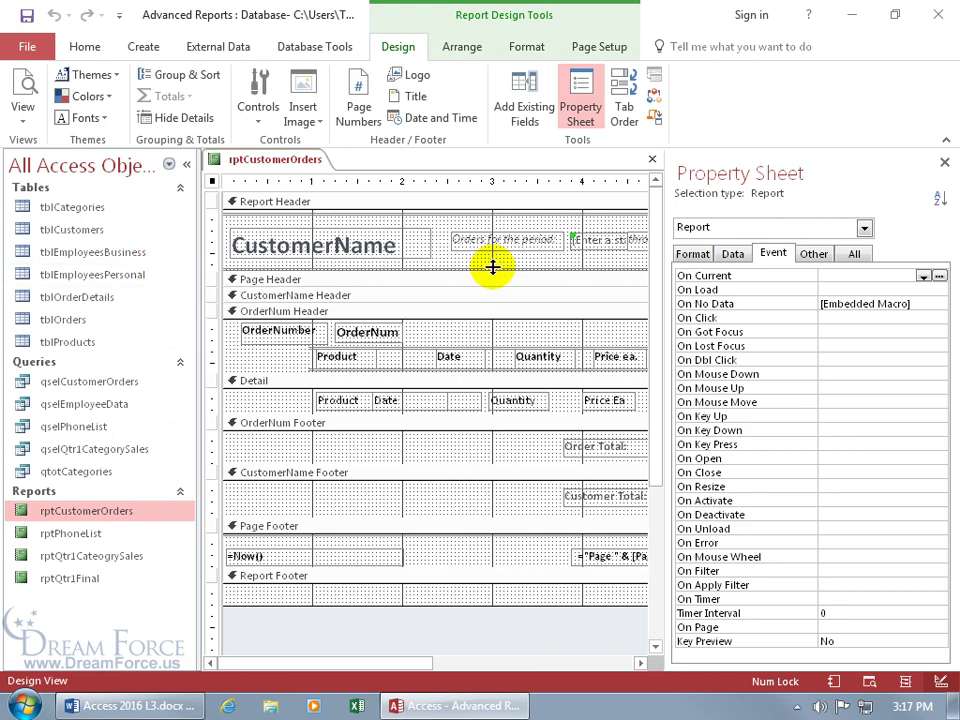
pyautogui.click(858, 255)
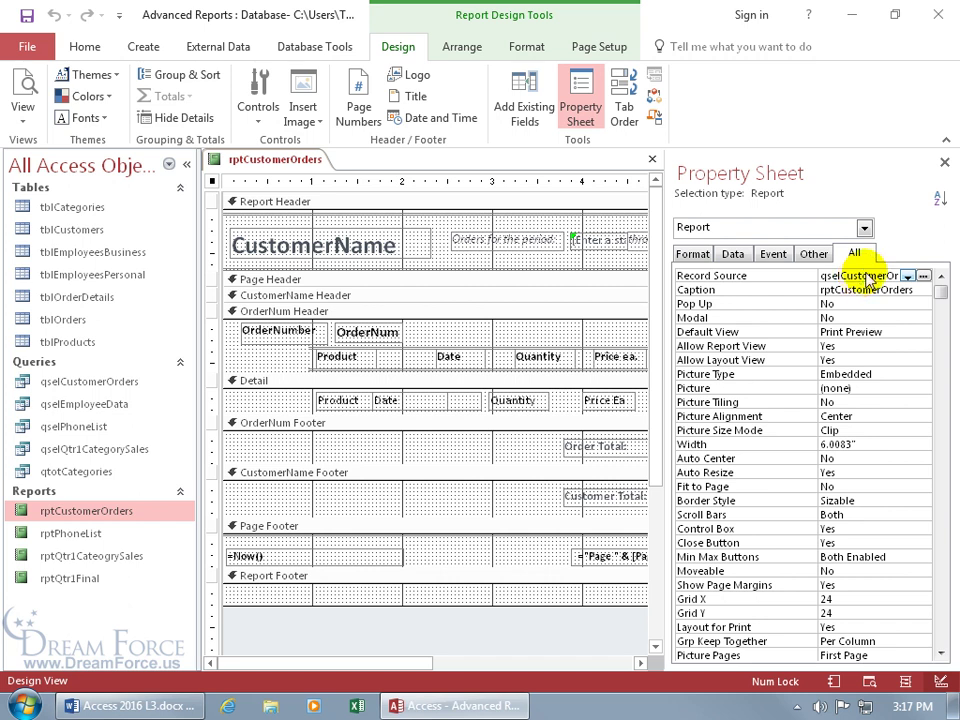
pyautogui.click(944, 162)
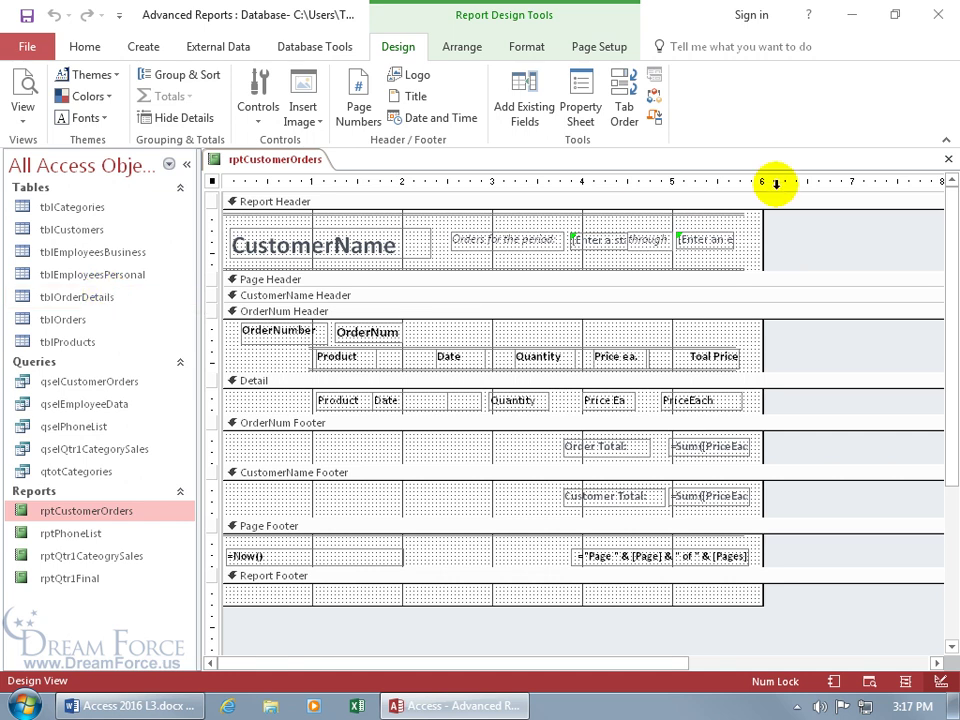
pyautogui.click(948, 159)
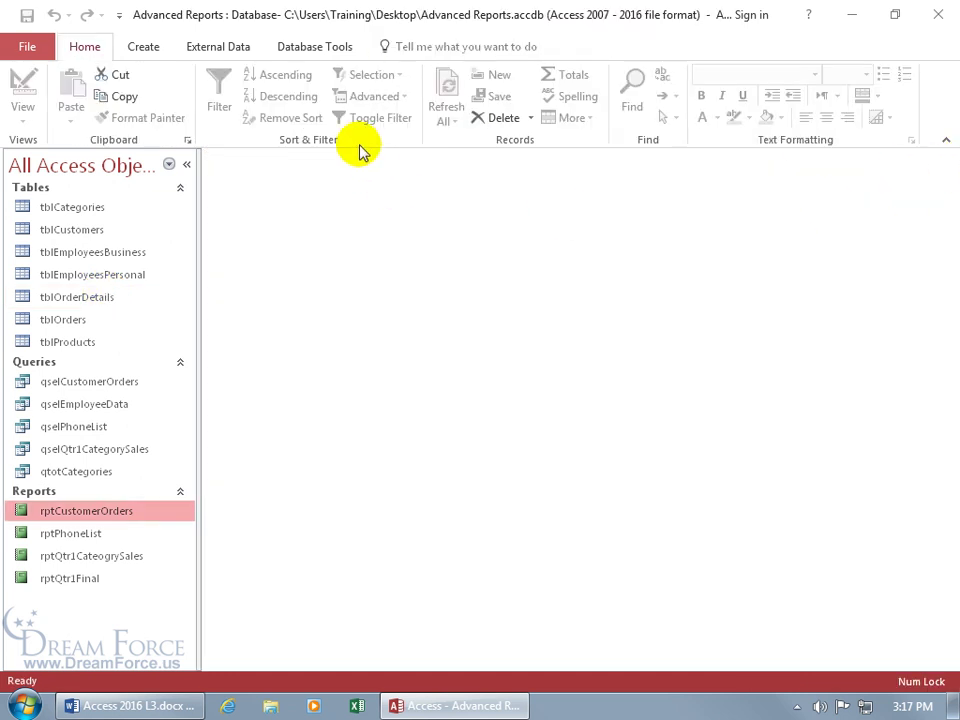
# Enable Name AutoCorrect and show rptCustomerOrders' dependencies, expanding qselCustomerOrders to its four tables
pyautogui.click(322, 48)
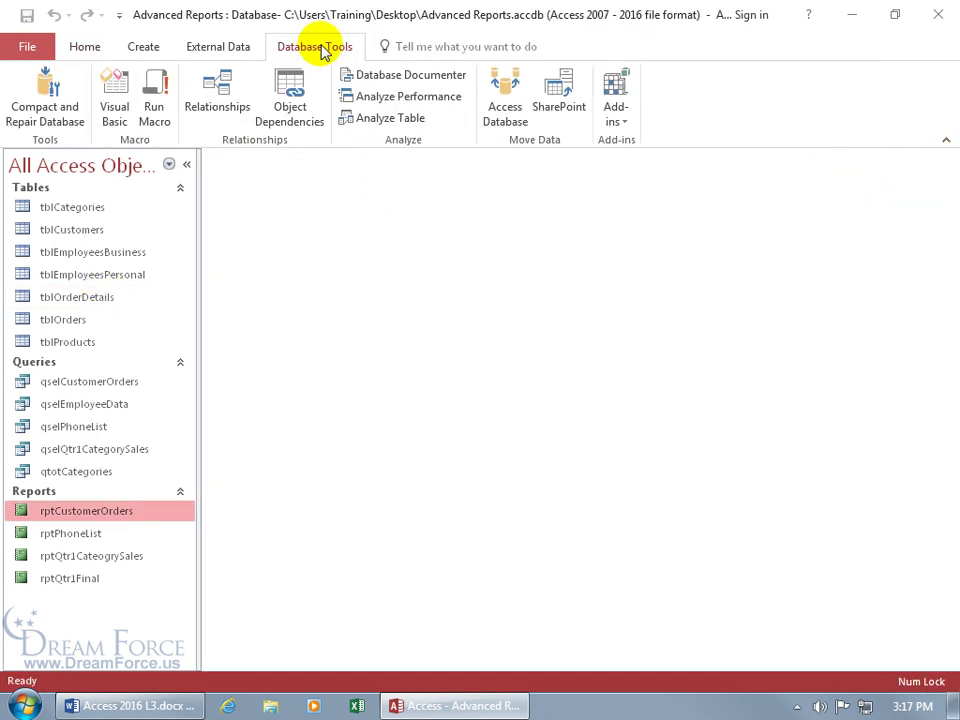
pyautogui.click(296, 124)
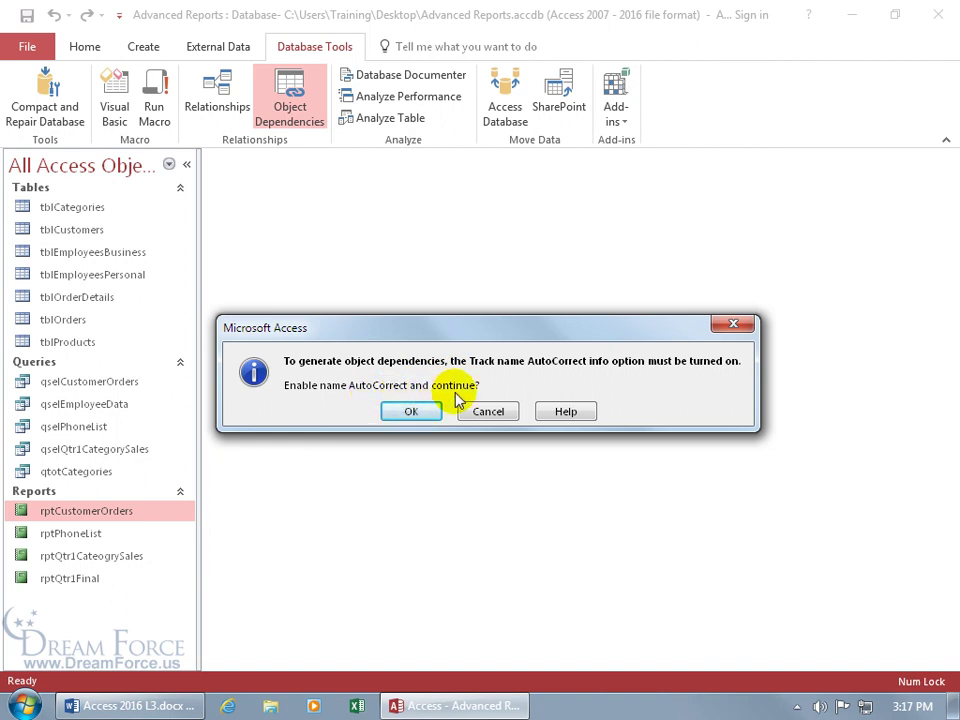
pyautogui.click(418, 414)
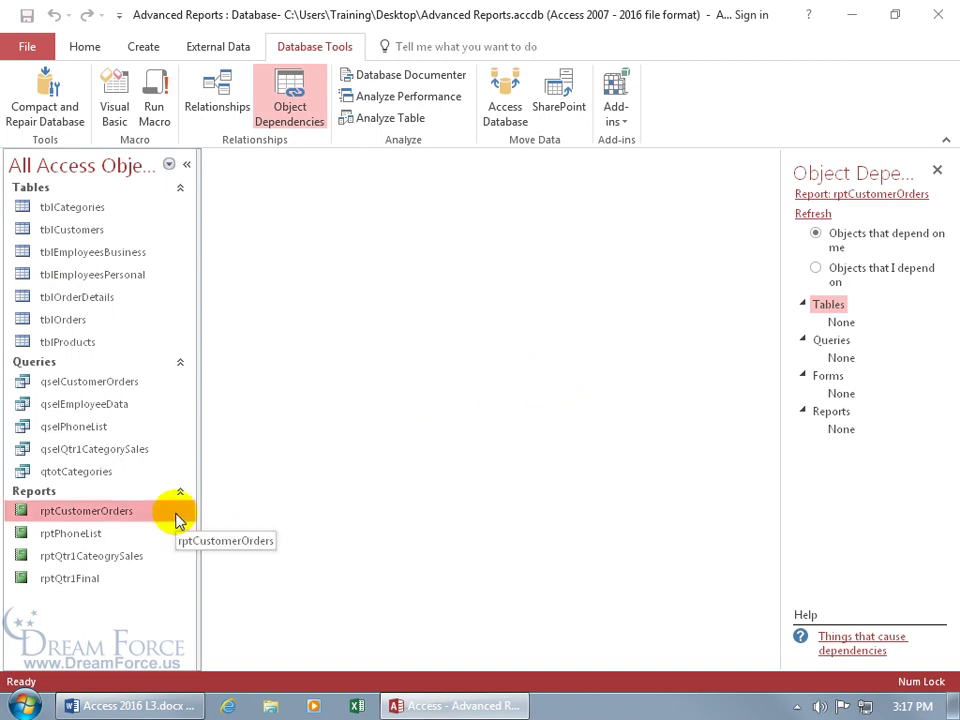
pyautogui.click(819, 270)
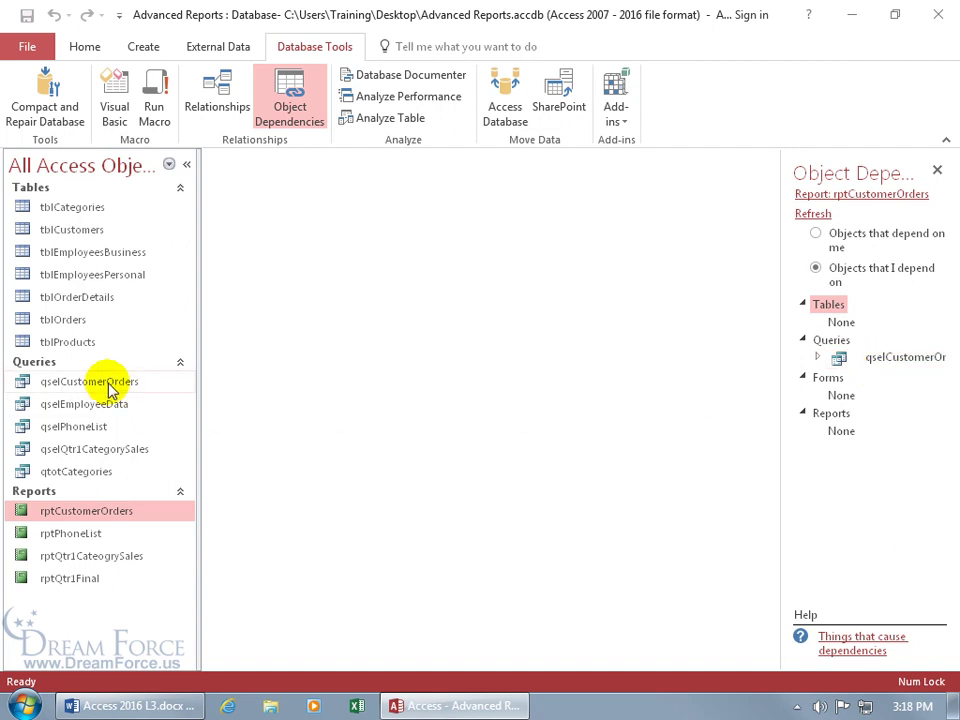
pyautogui.click(817, 358)
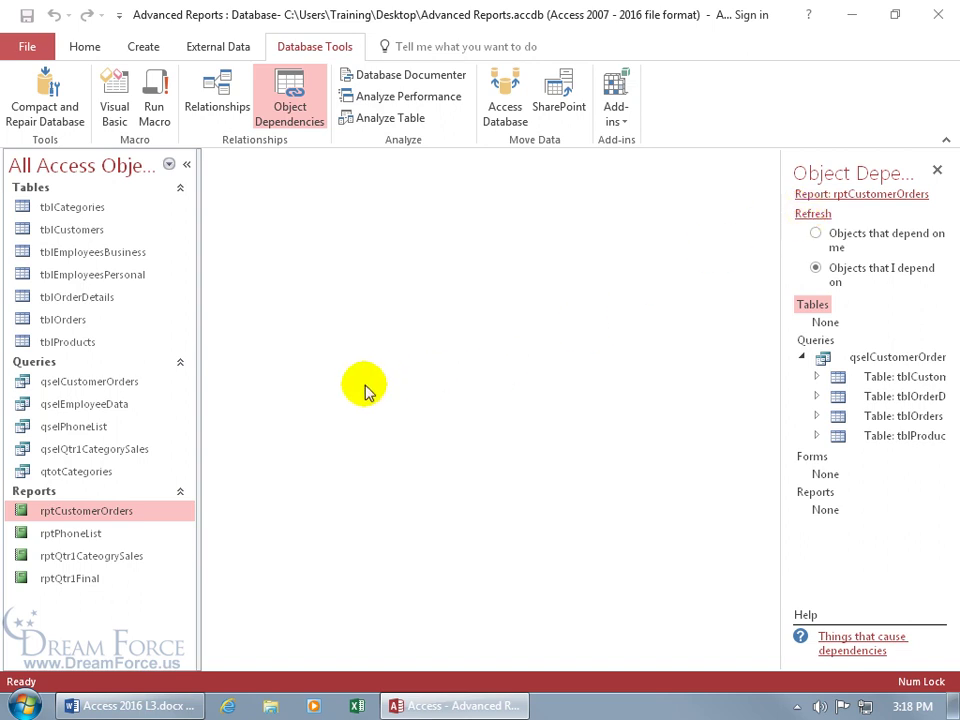
pyautogui.click(122, 406)
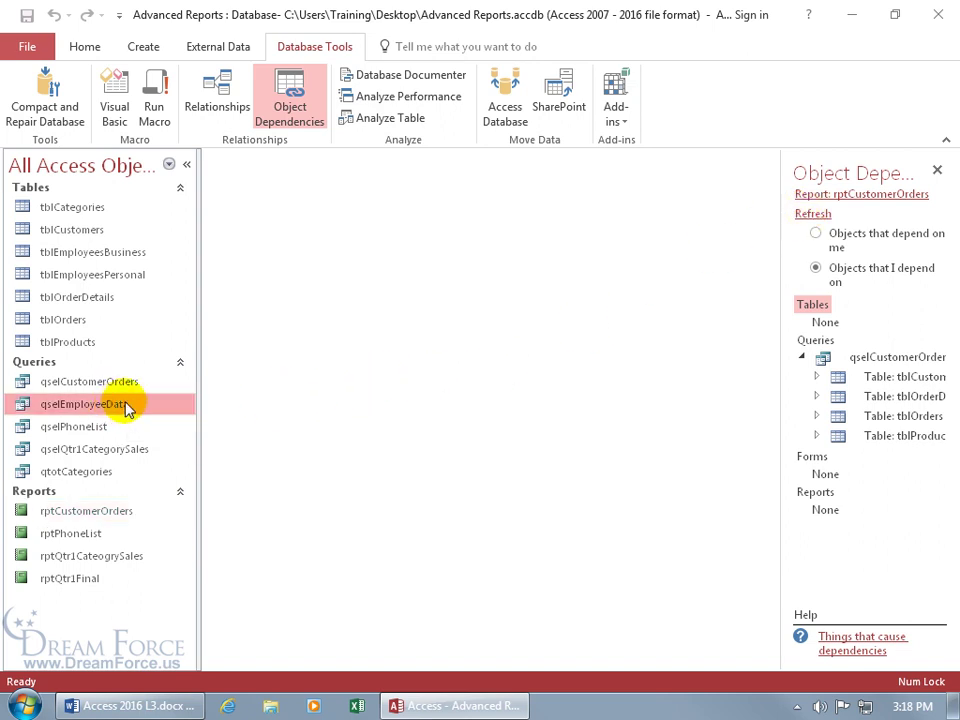
# Refresh dependencies for qselEmployeeData and list the objects that depend on it
pyautogui.click(810, 214)
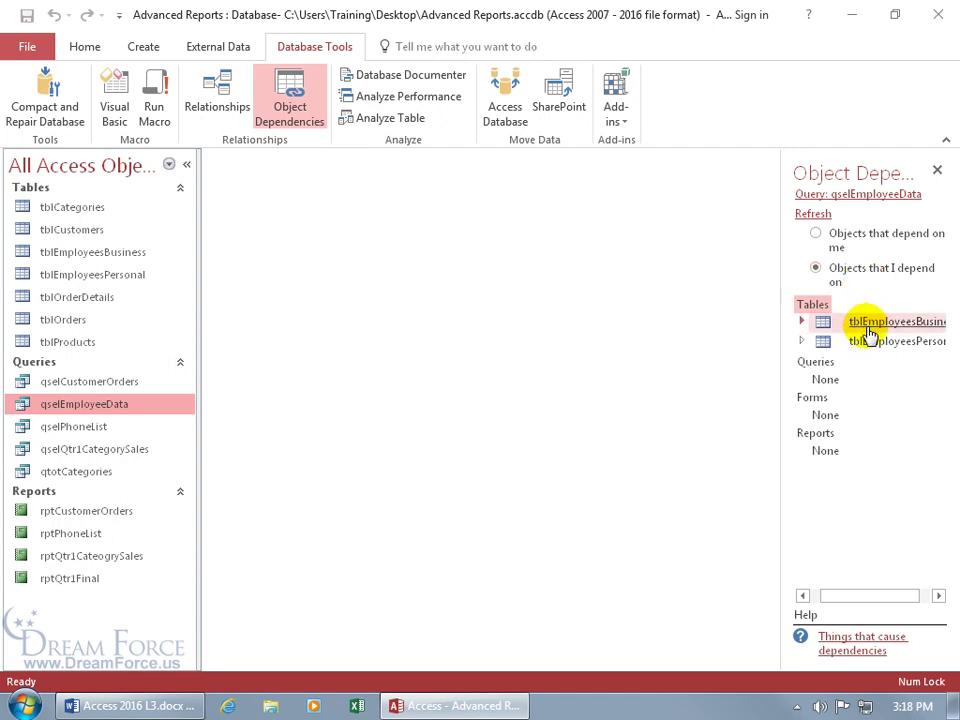
pyautogui.click(816, 234)
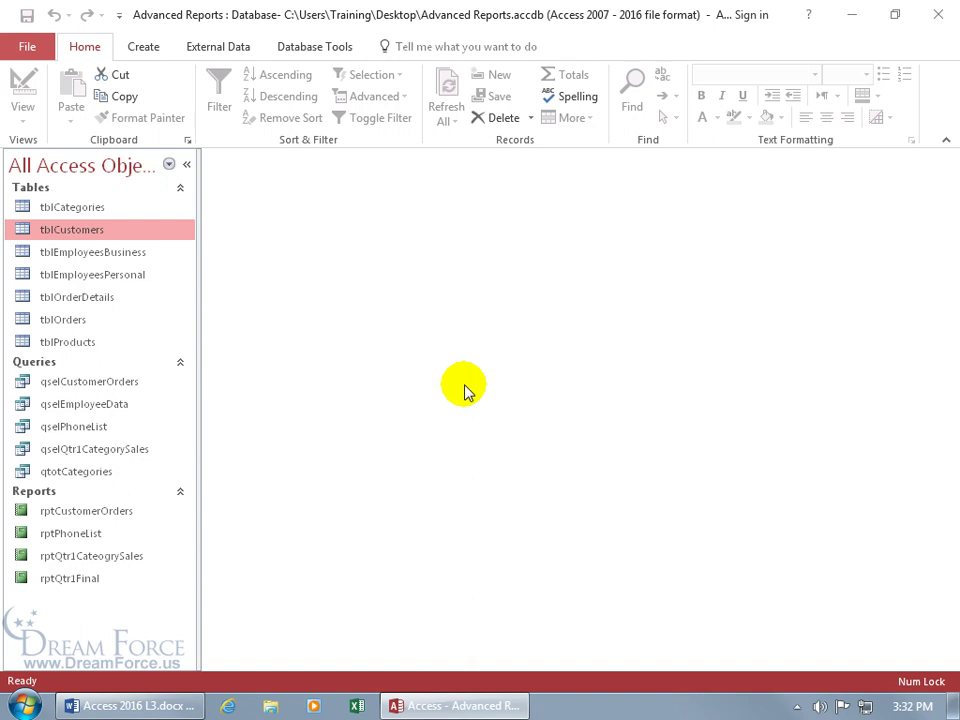
# In Database Documenter, clear all tables and queries, check only tblCustomers, and generate its report
pyautogui.click(312, 47)
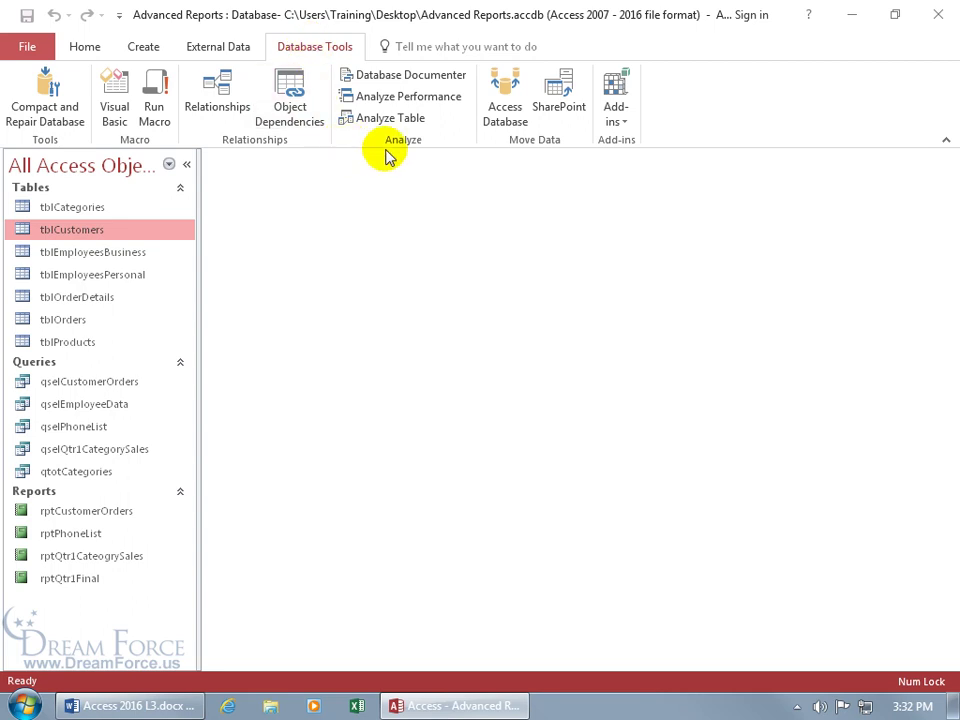
pyautogui.click(400, 88)
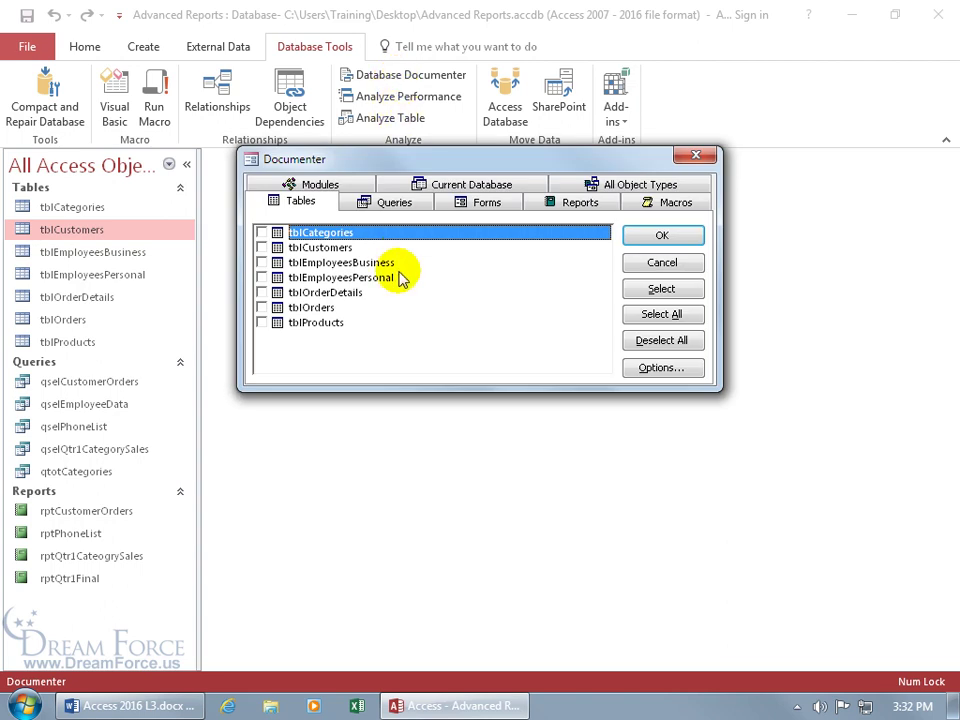
pyautogui.click(643, 314)
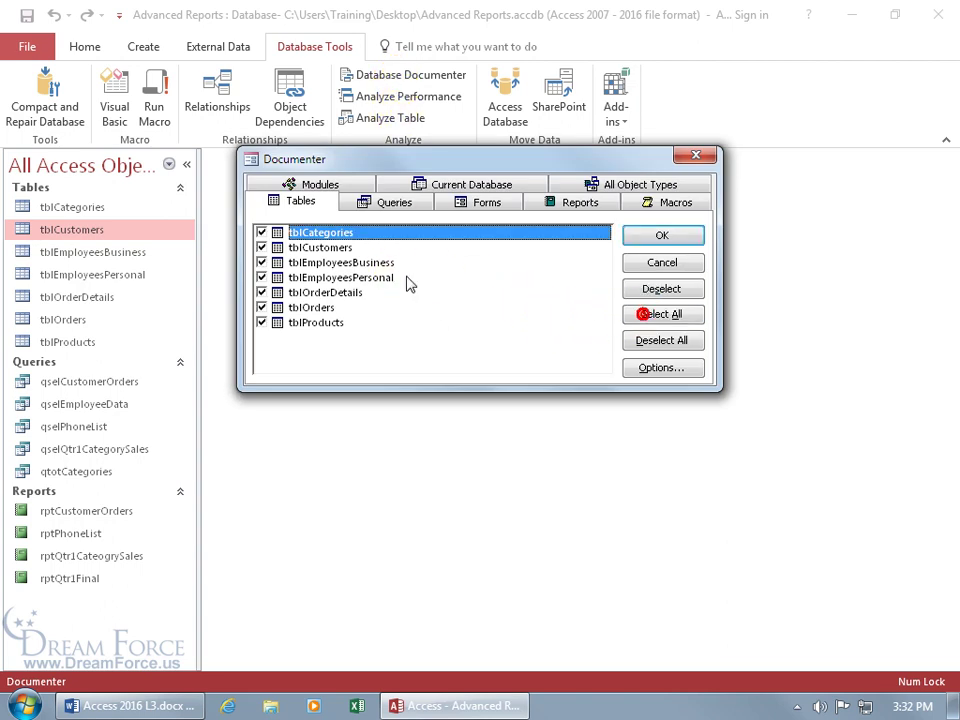
pyautogui.click(405, 203)
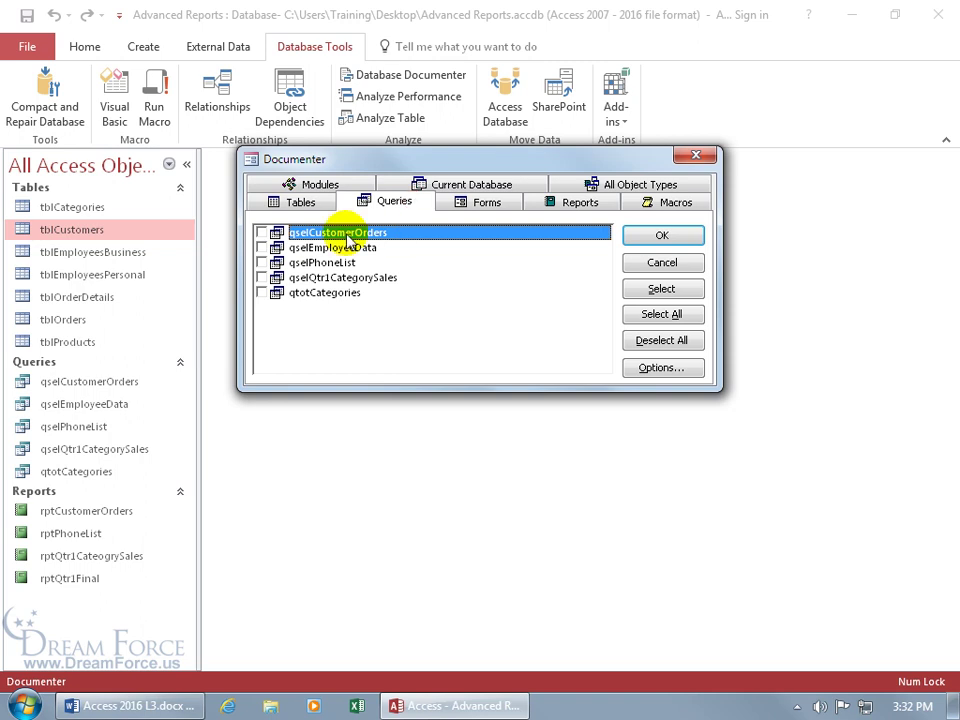
pyautogui.click(261, 247)
pyautogui.click(261, 262)
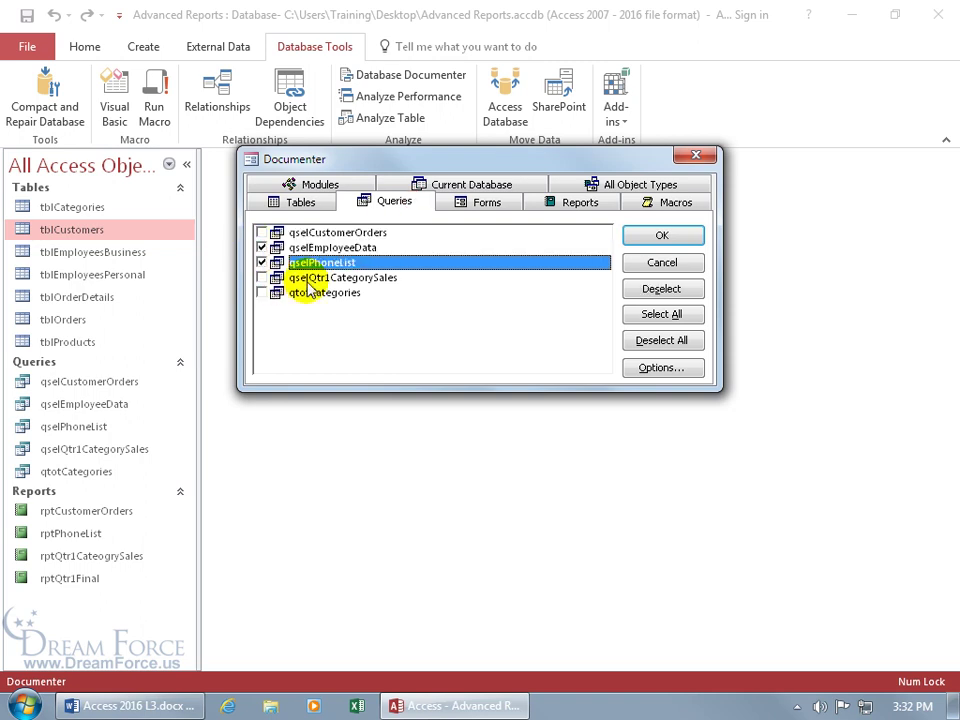
pyautogui.click(643, 341)
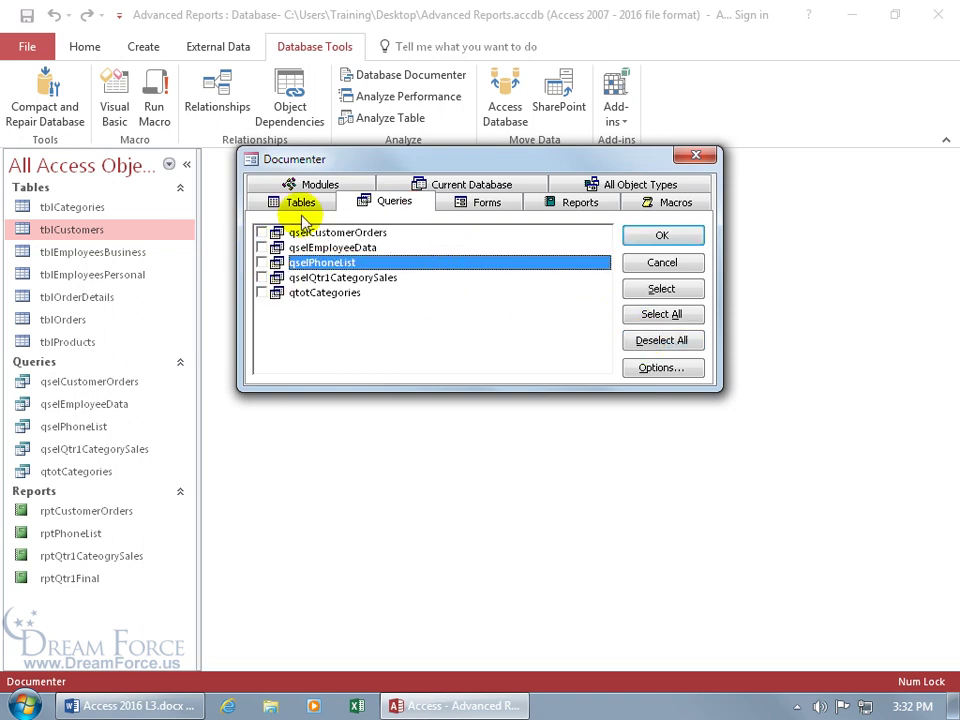
pyautogui.click(300, 202)
pyautogui.click(640, 338)
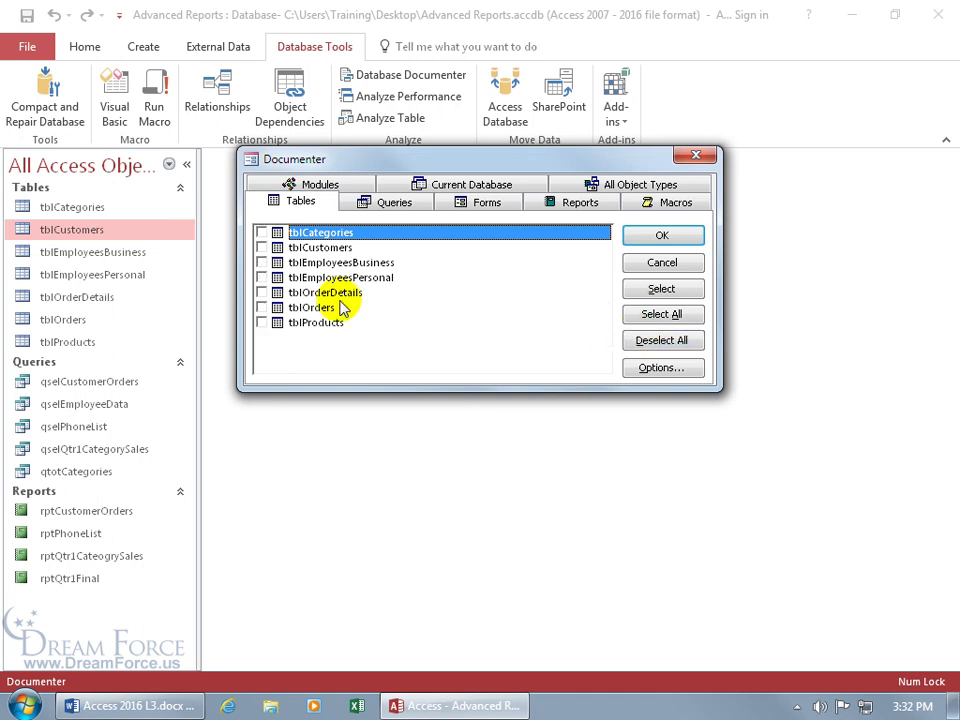
pyautogui.click(261, 247)
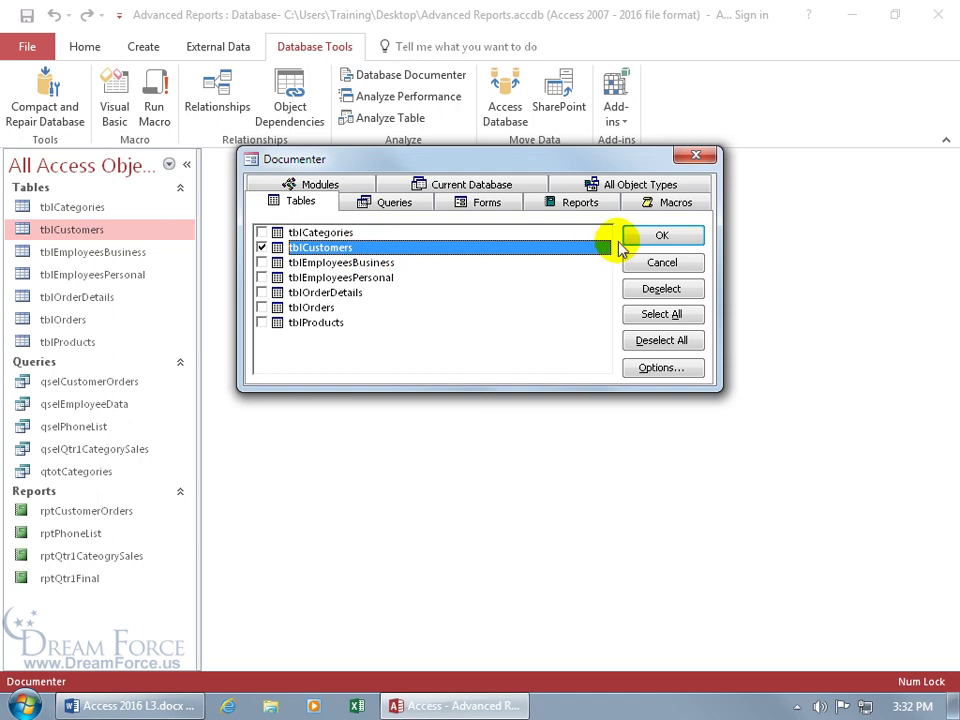
pyautogui.click(650, 238)
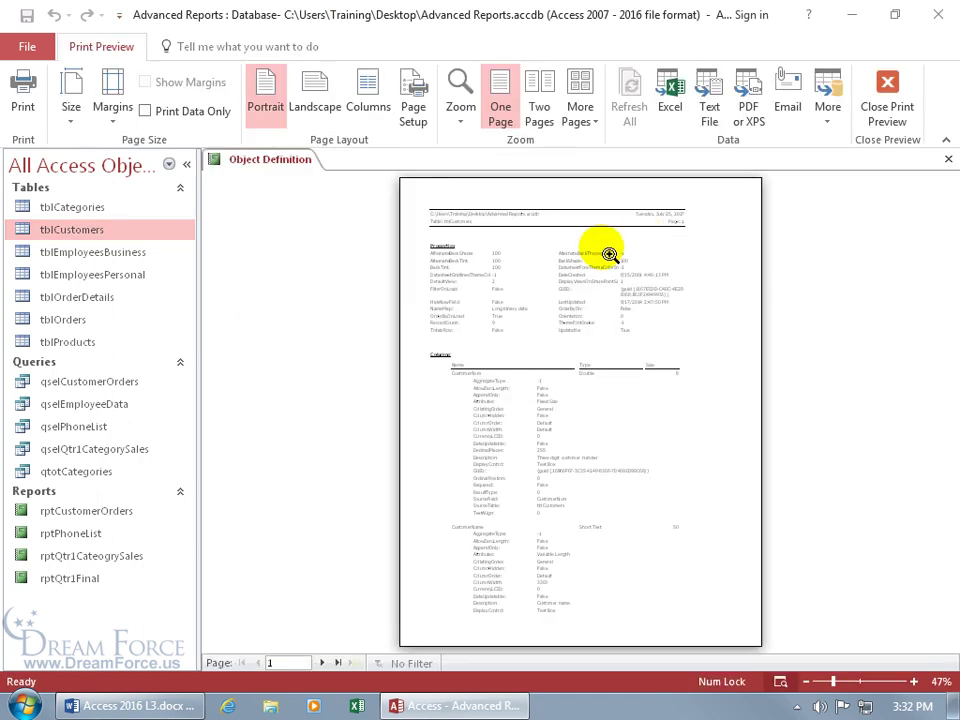
pyautogui.click(561, 223)
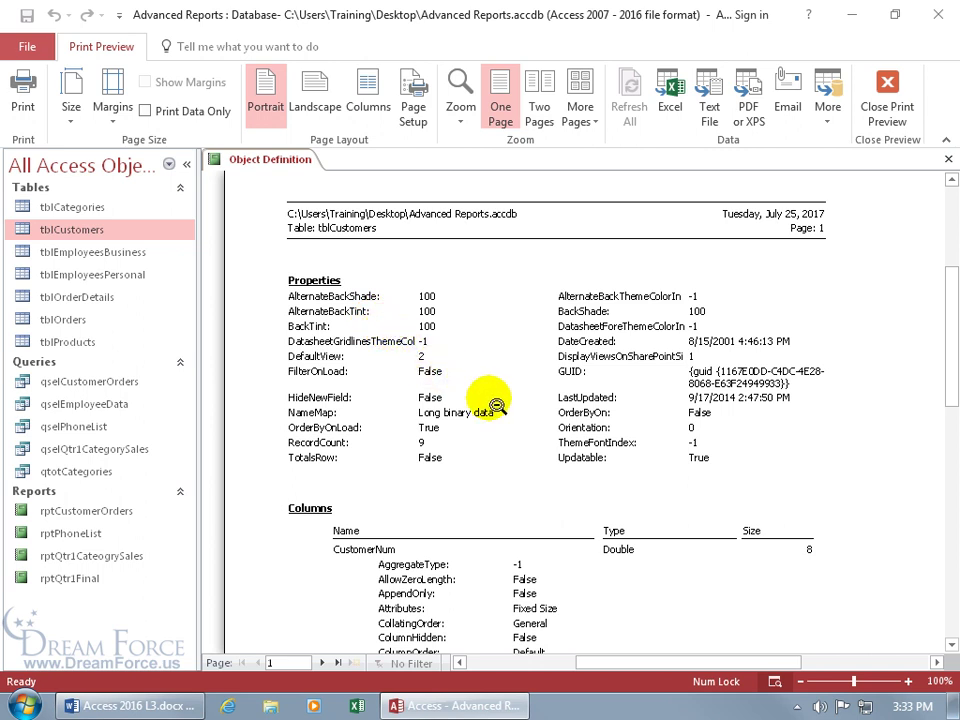
pyautogui.scroll(-2, 371, 401)
pyautogui.scroll(-4, 498, 407)
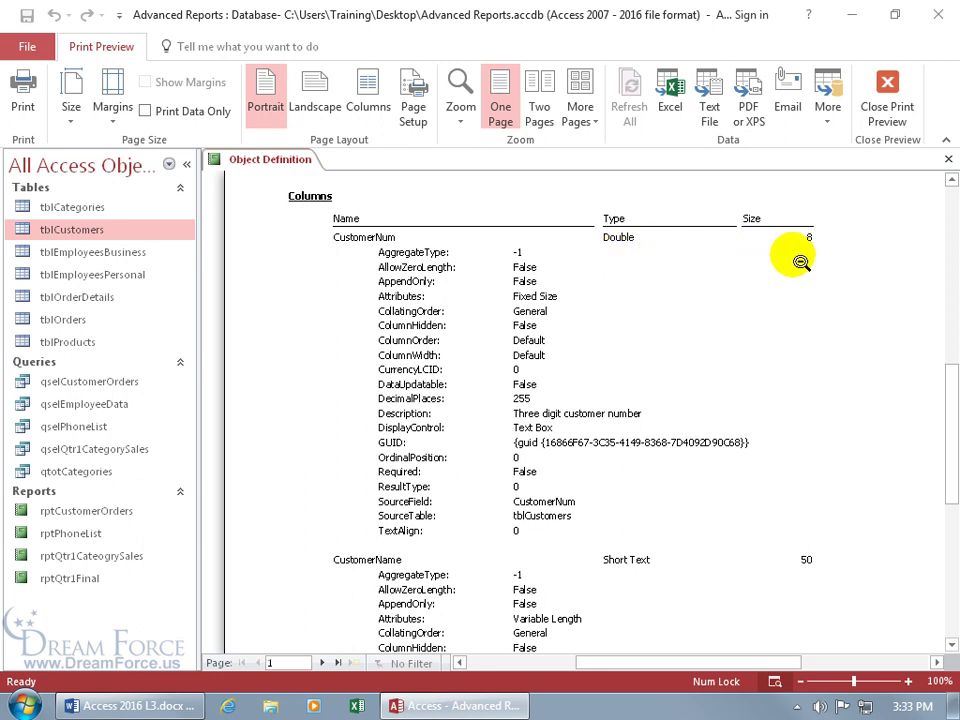
pyautogui.scroll(-5, 671, 318)
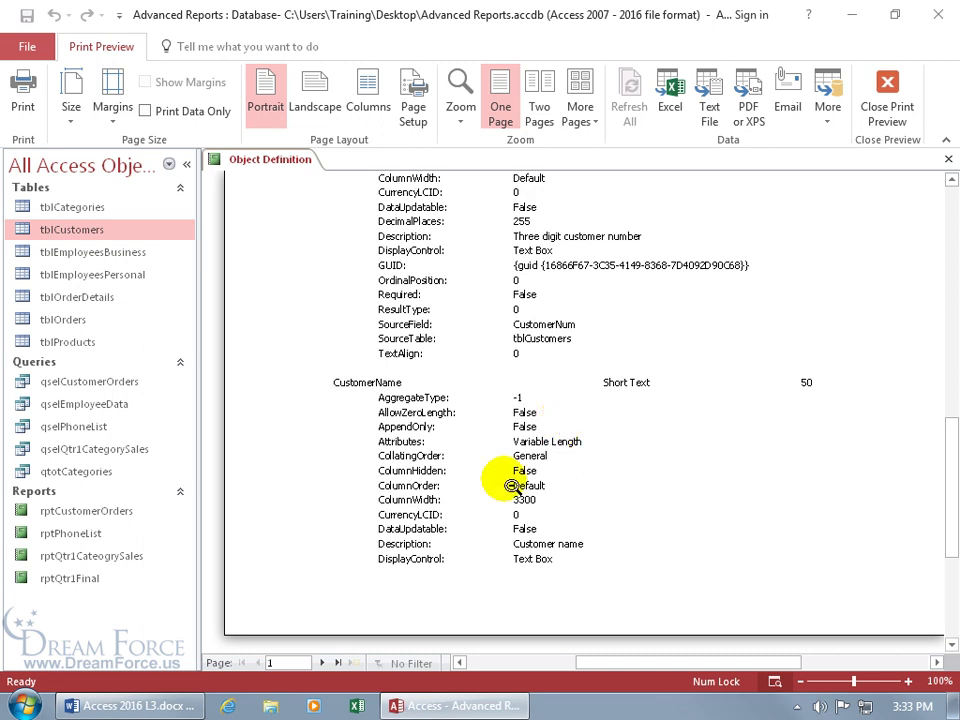
pyautogui.click(322, 663)
pyautogui.scroll(8, 515, 456)
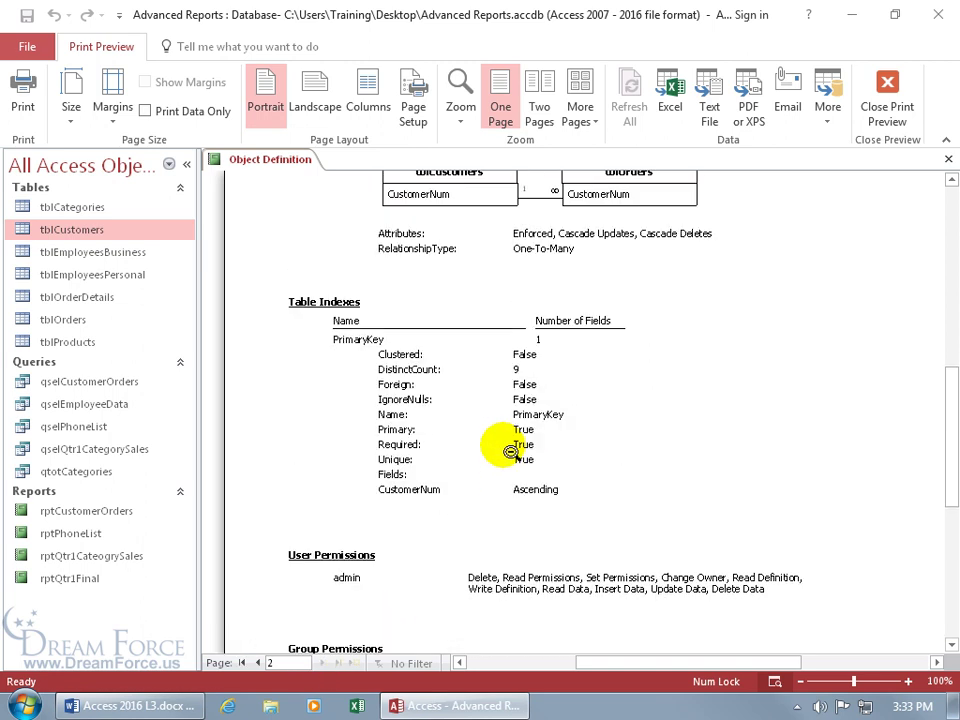
pyautogui.scroll(-1, 510, 452)
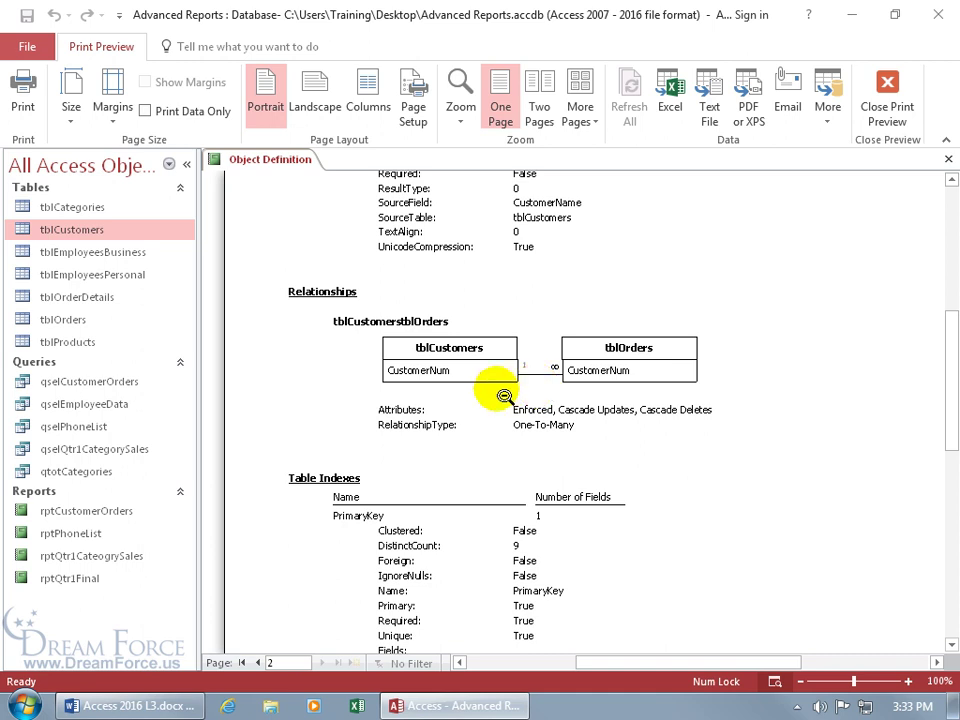
pyautogui.scroll(-3, 504, 396)
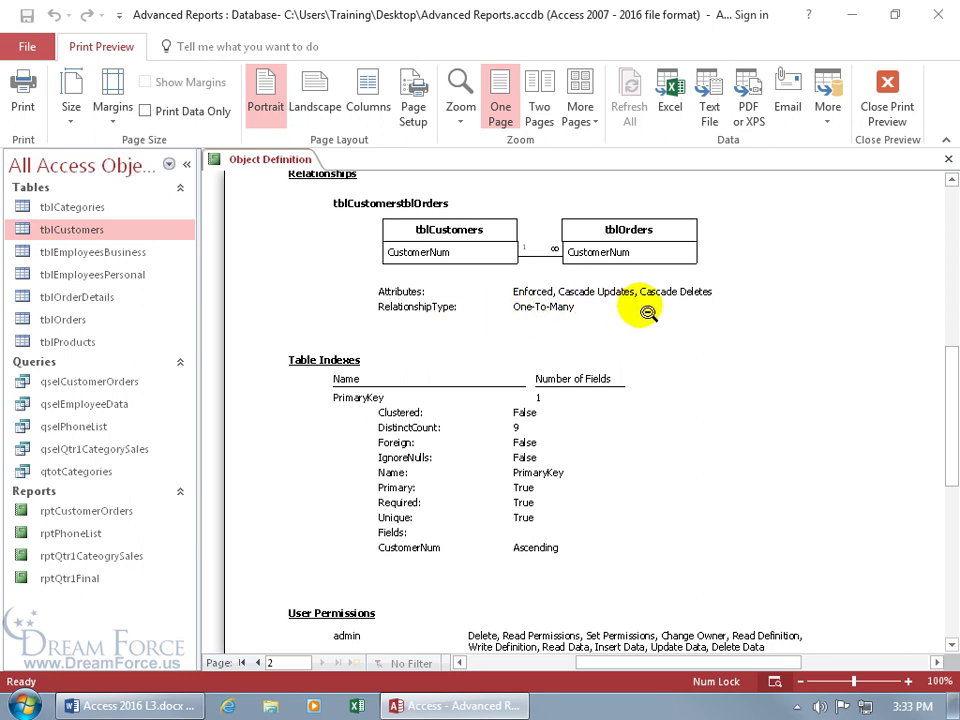
pyautogui.scroll(-1, 626, 369)
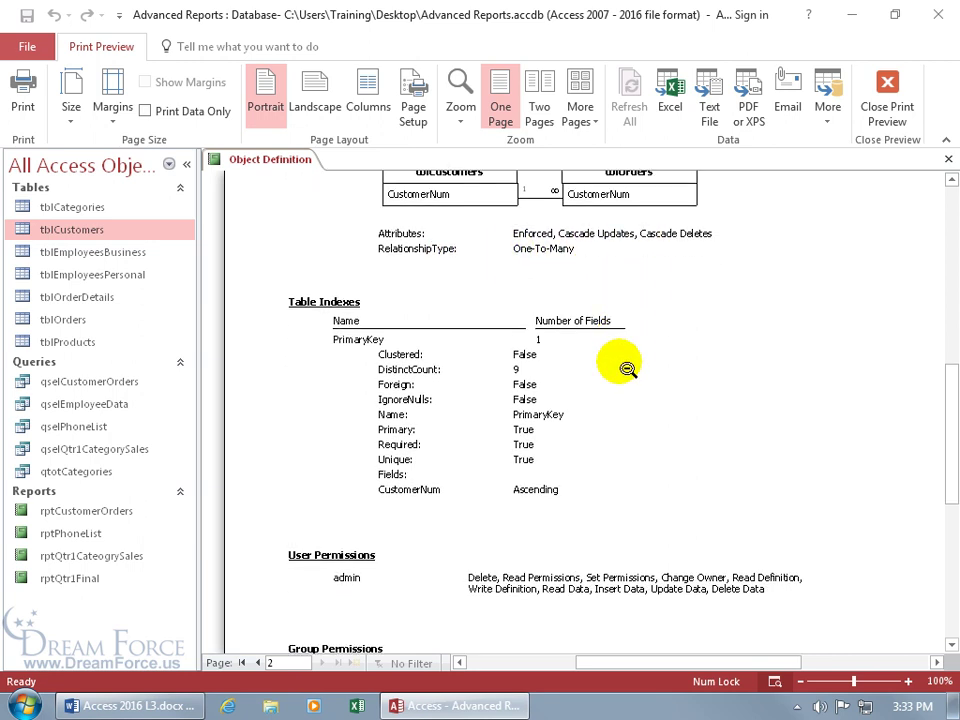
pyautogui.scroll(-3, 626, 369)
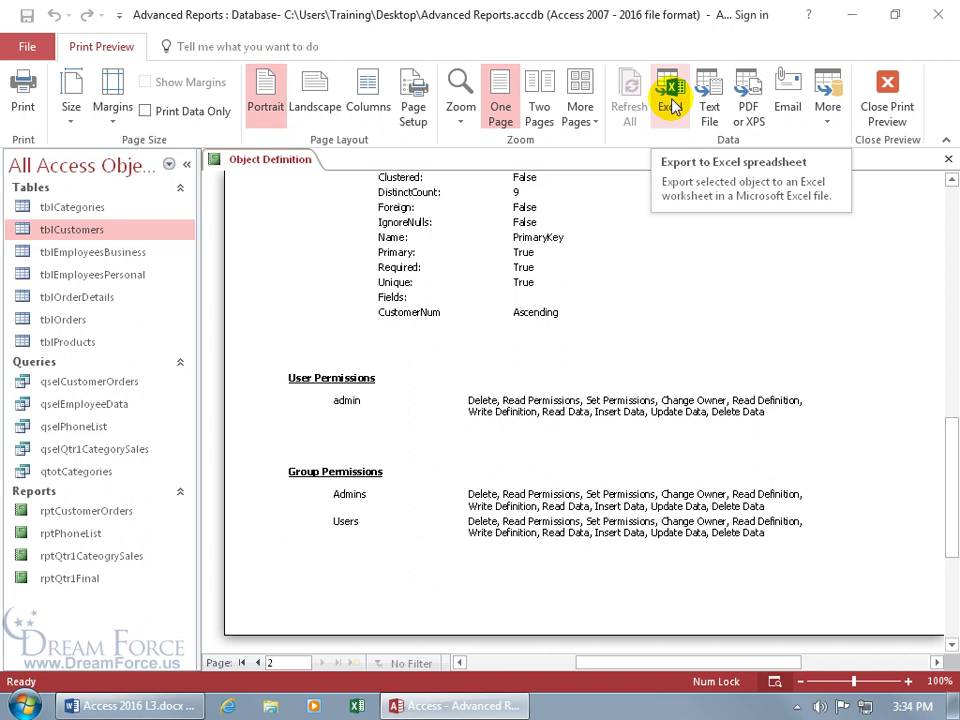
# Publish the report to the Desktop as the PDF doc_rptObjects.pdf
pyautogui.click(747, 115)
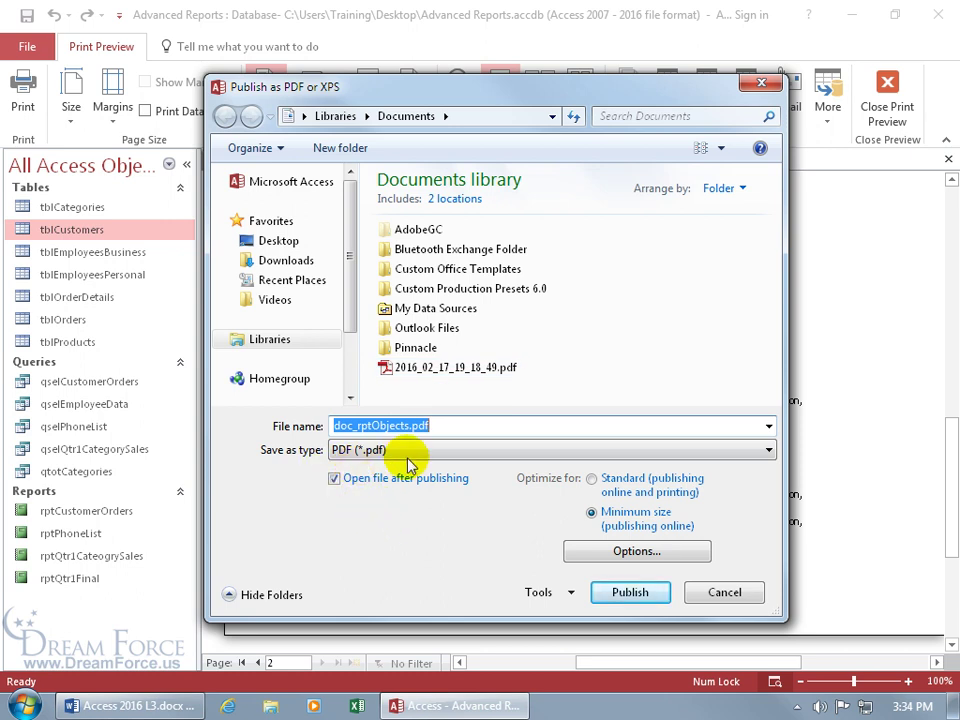
pyautogui.click(418, 451)
pyautogui.click(372, 469)
pyautogui.click(279, 243)
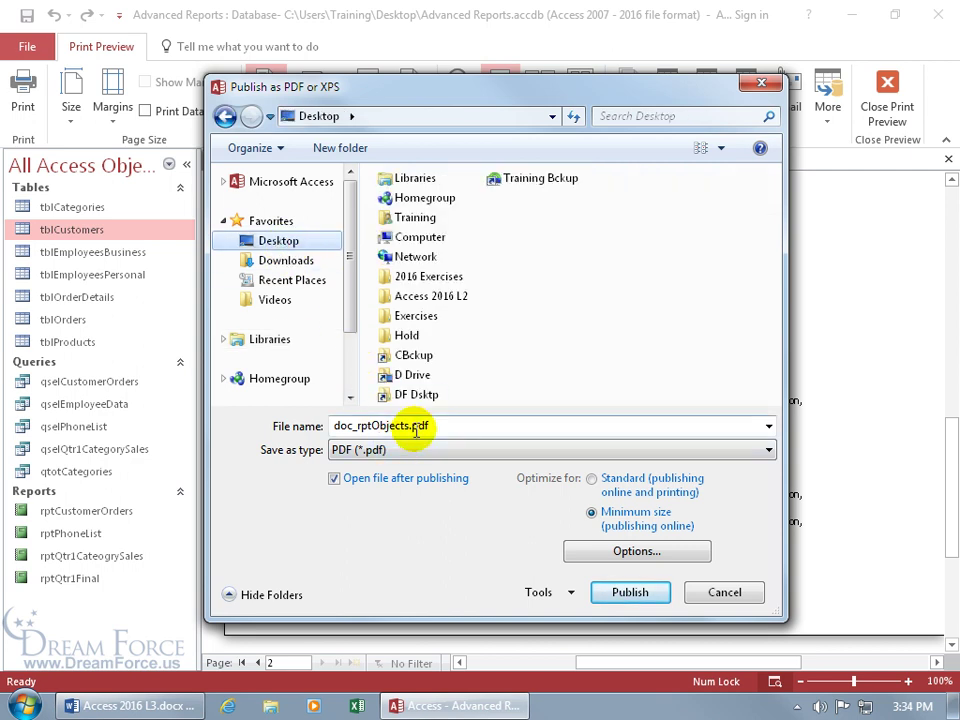
pyautogui.click(630, 594)
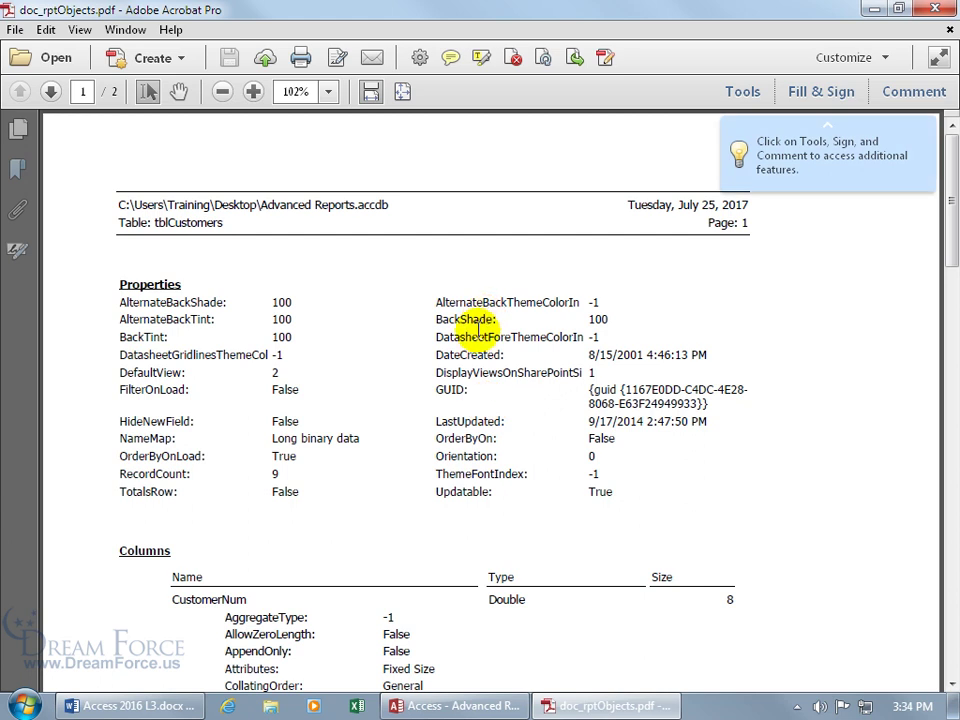
# Scroll through the published PDF, then close the viewer
pyautogui.scroll(-3, 478, 331)
pyautogui.scroll(-5, 478, 331)
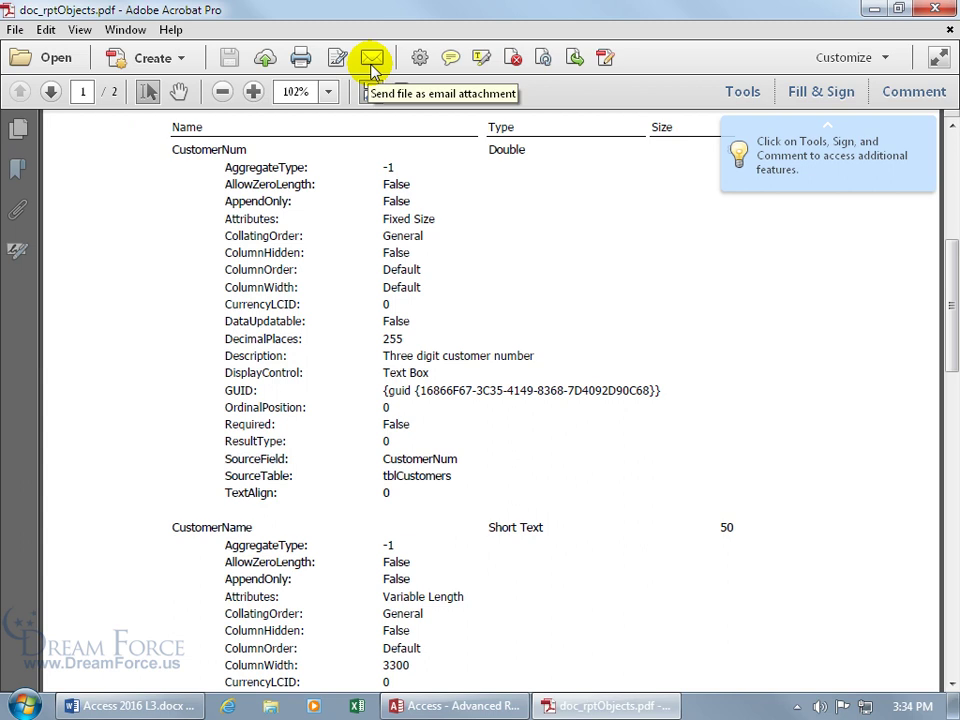
pyautogui.click(935, 10)
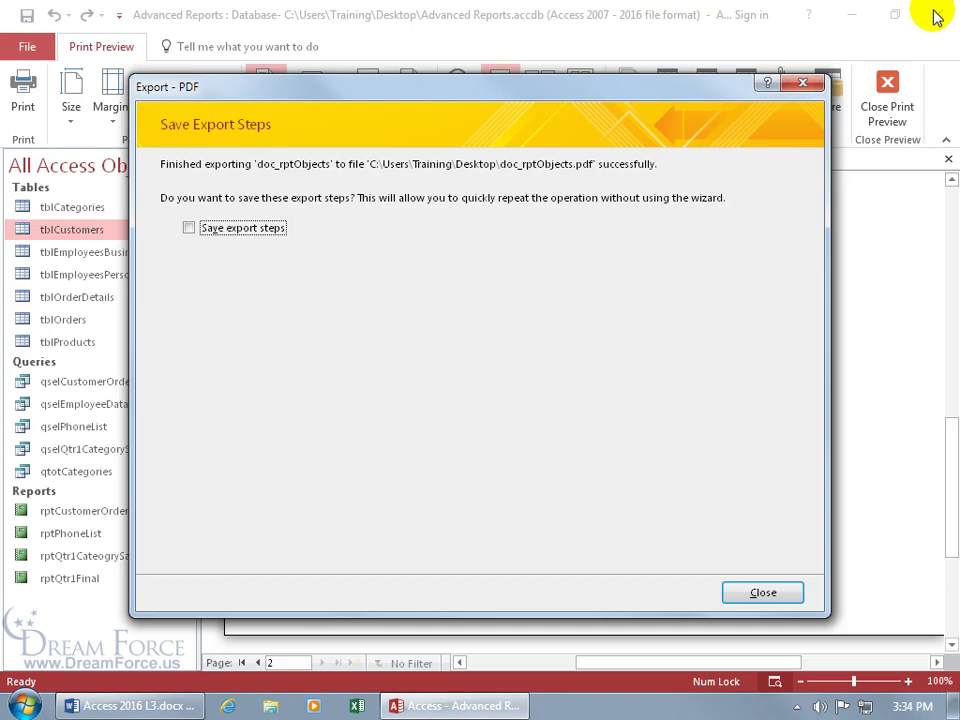
# Dismiss the export confirmation, close Access, and move the PDF icon below the Advanced Reports file
pyautogui.click(782, 594)
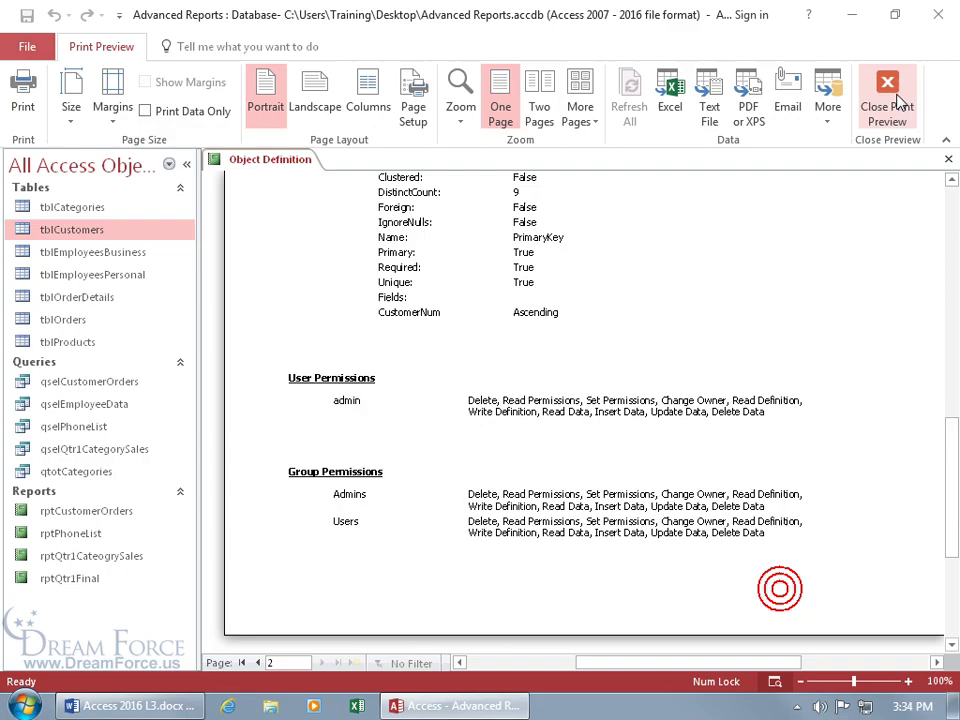
pyautogui.click(938, 28)
pyautogui.moveTo(45, 527); pyautogui.dragTo(460, 455)
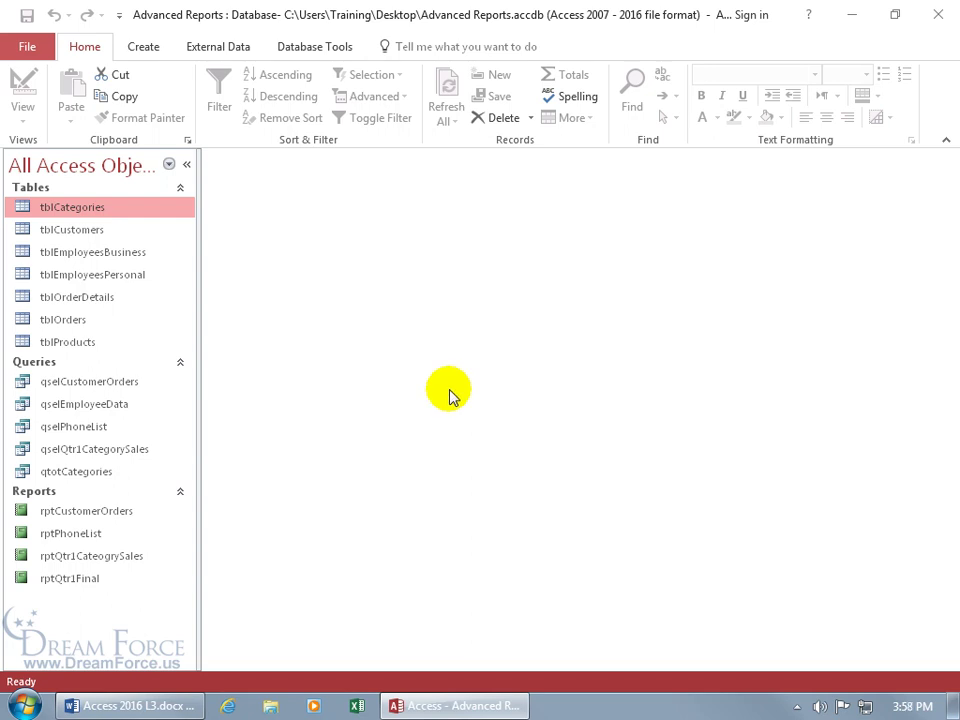
# Run the Performance Analyzer with every object selected on the All Object Types tab
pyautogui.click(301, 48)
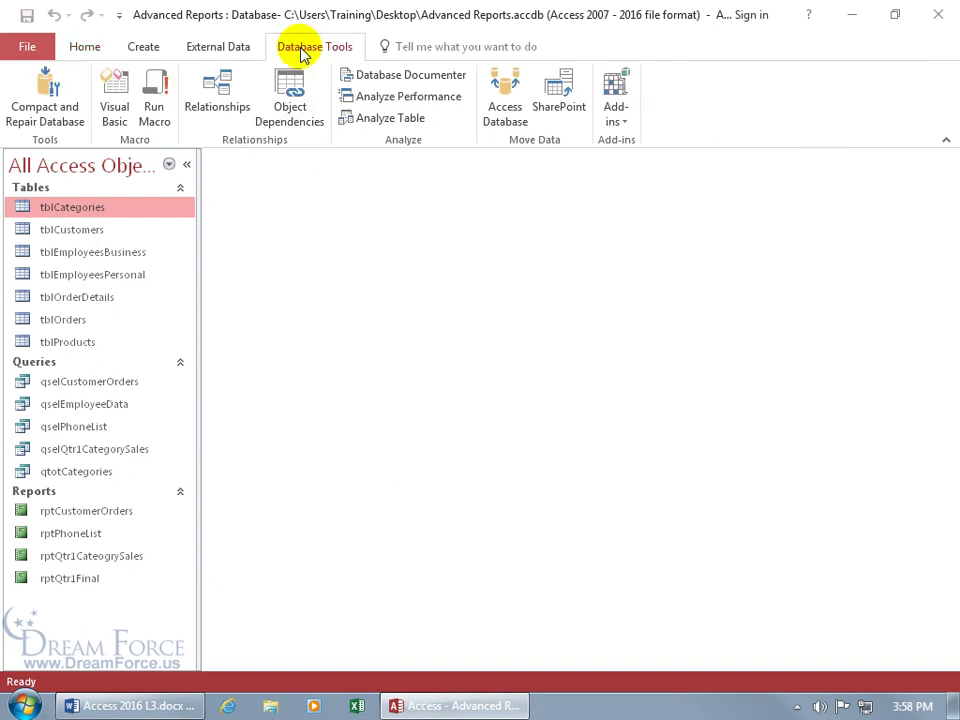
pyautogui.click(428, 104)
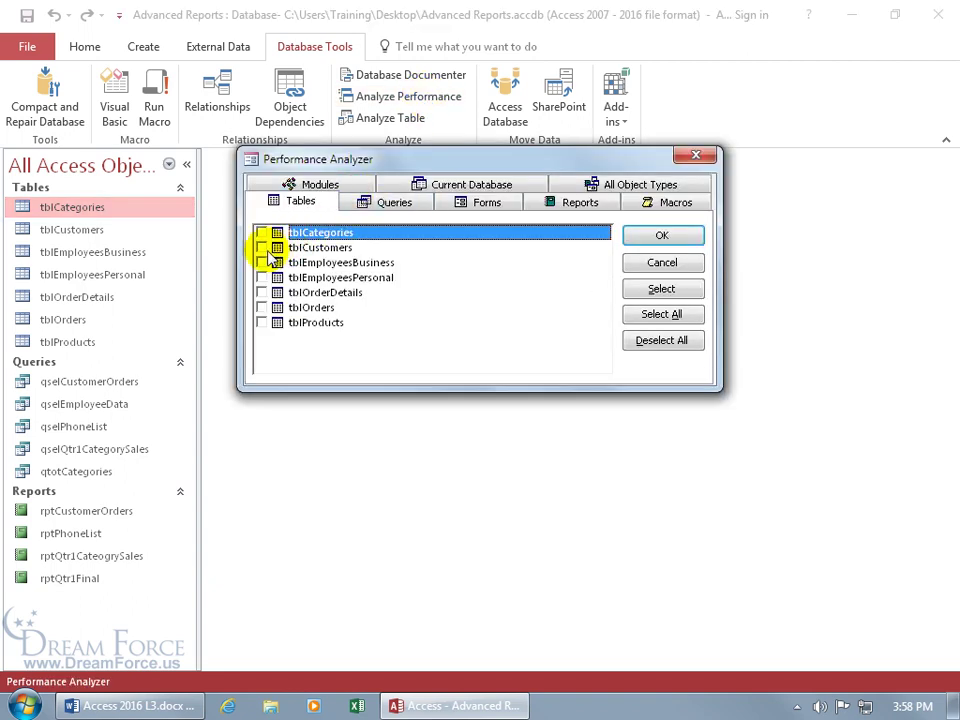
pyautogui.click(261, 247)
pyautogui.click(261, 262)
pyautogui.click(261, 277)
pyautogui.click(386, 206)
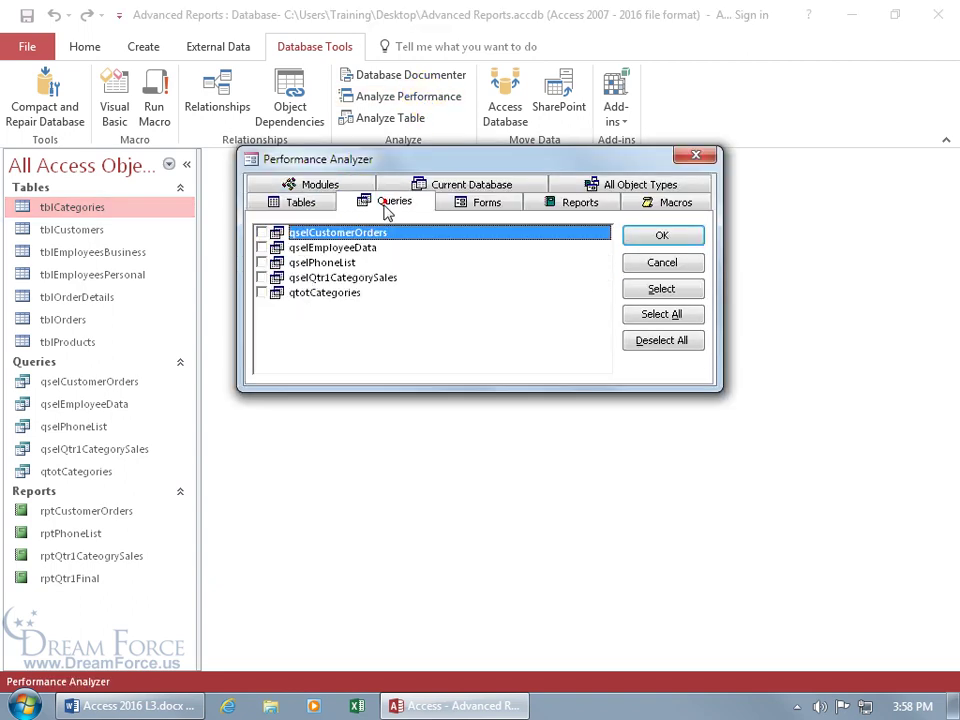
pyautogui.click(261, 262)
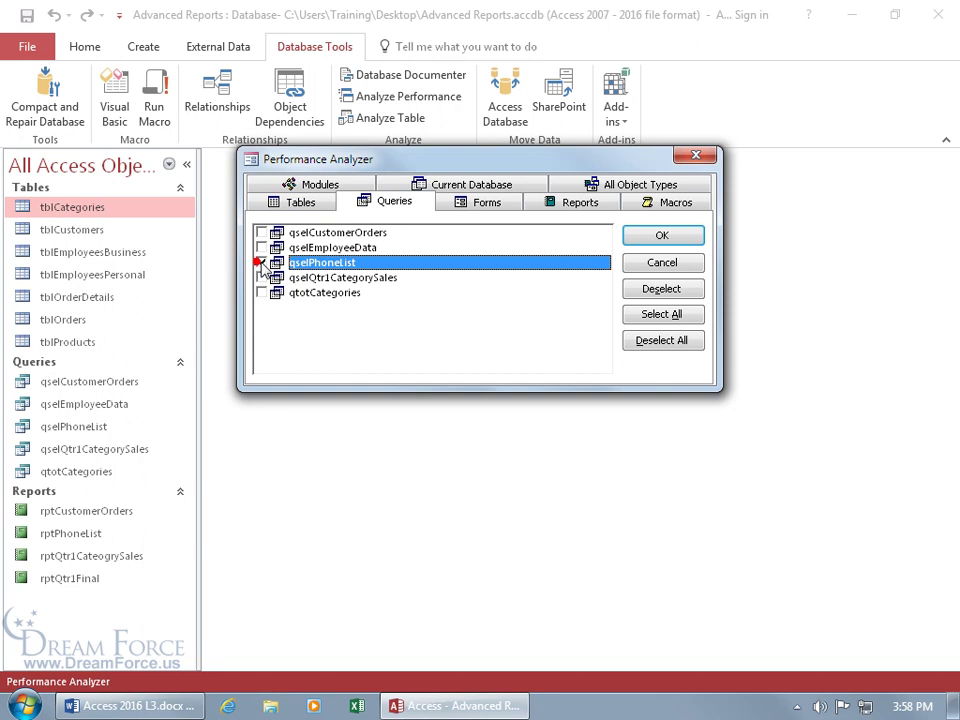
pyautogui.click(606, 188)
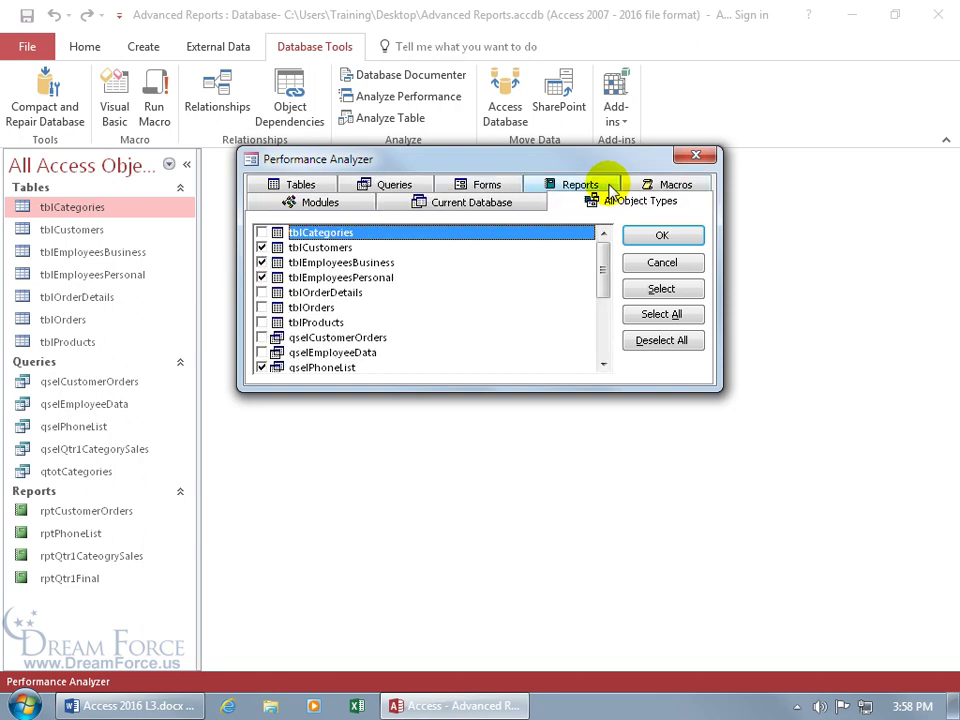
pyautogui.click(648, 314)
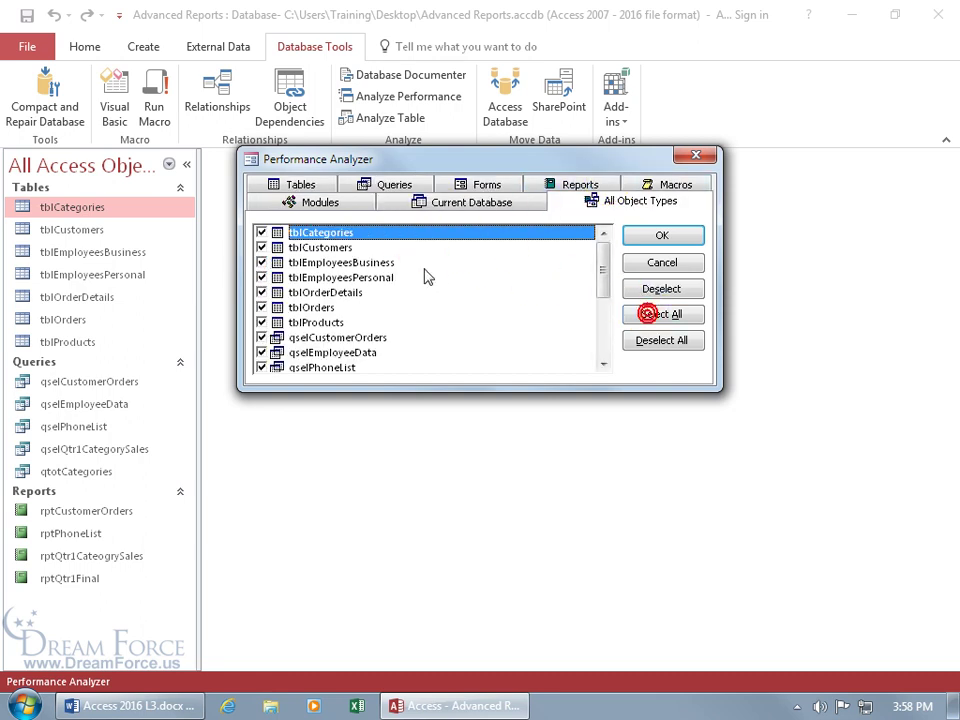
pyautogui.moveTo(602, 261); pyautogui.dragTo(585, 317)
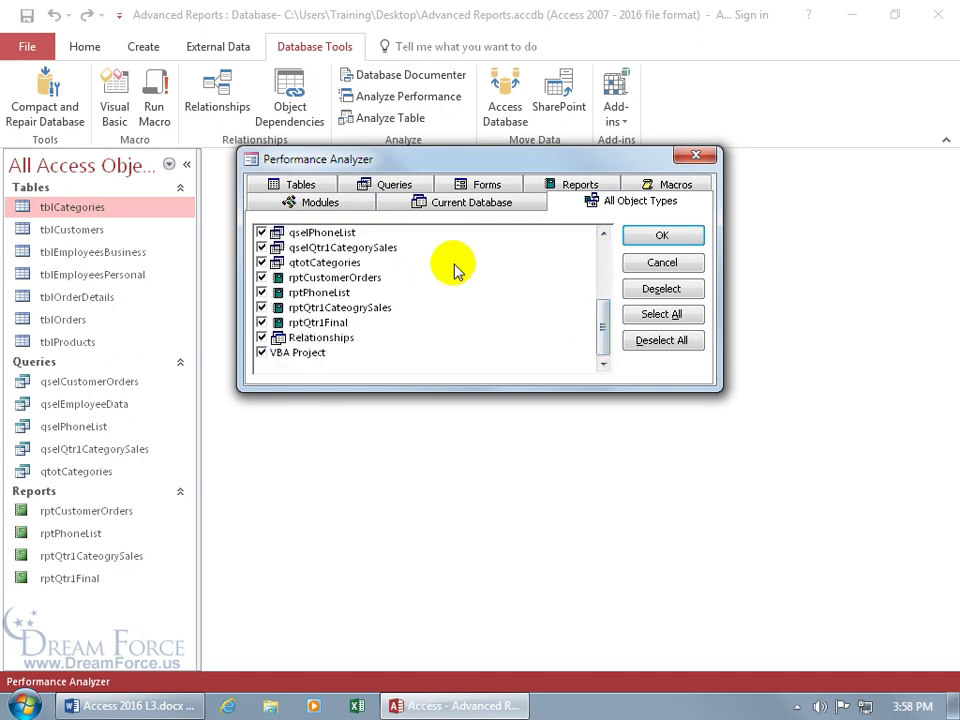
pyautogui.click(645, 237)
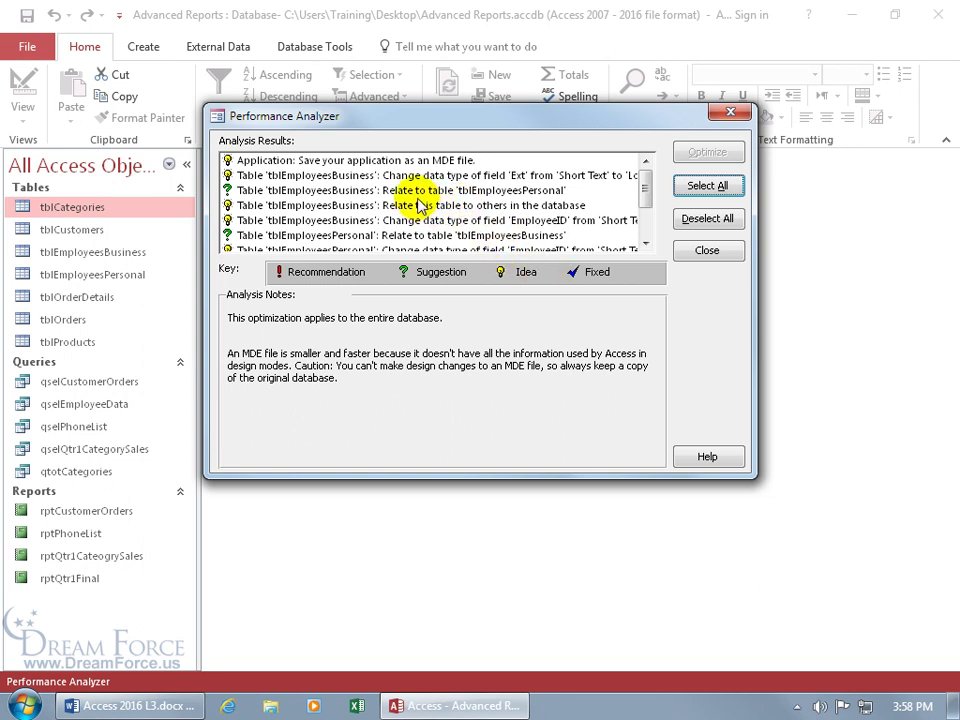
pyautogui.click(405, 160)
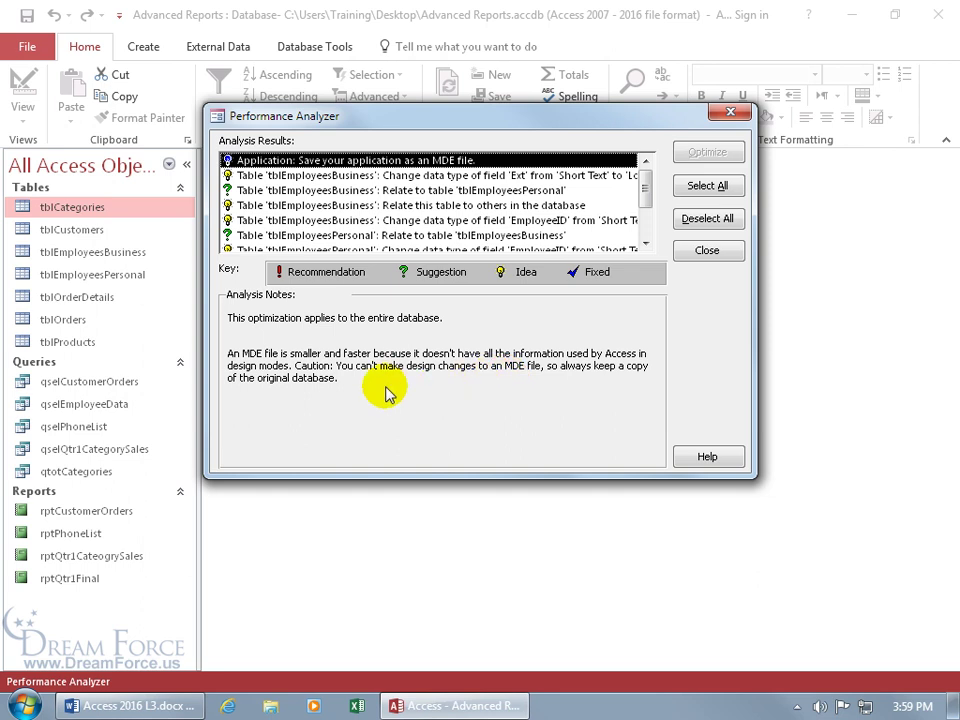
pyautogui.click(349, 177)
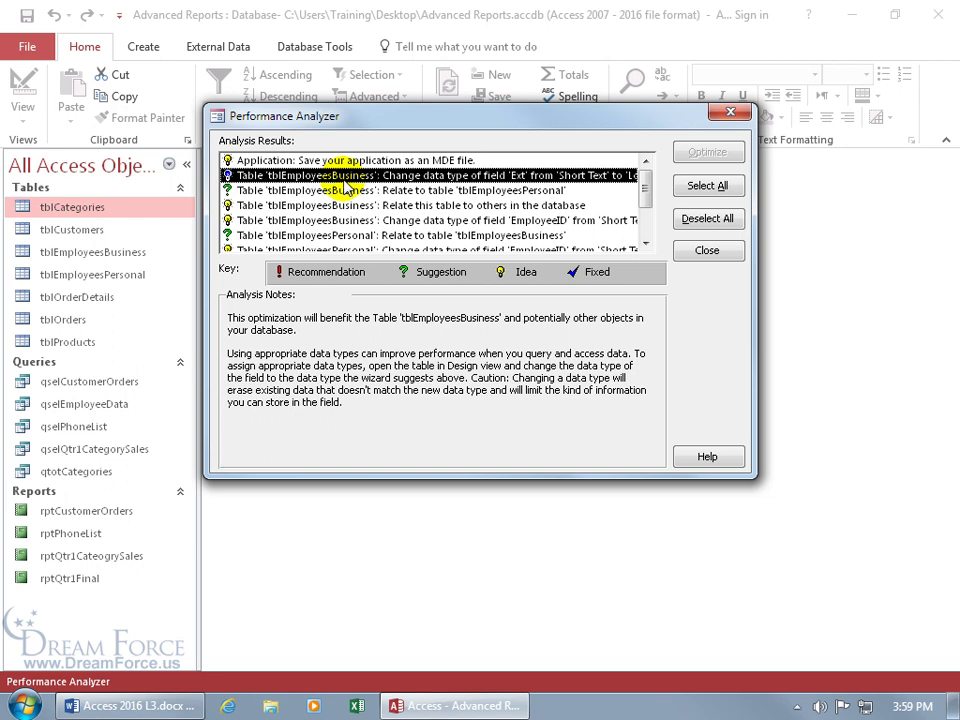
pyautogui.click(337, 191)
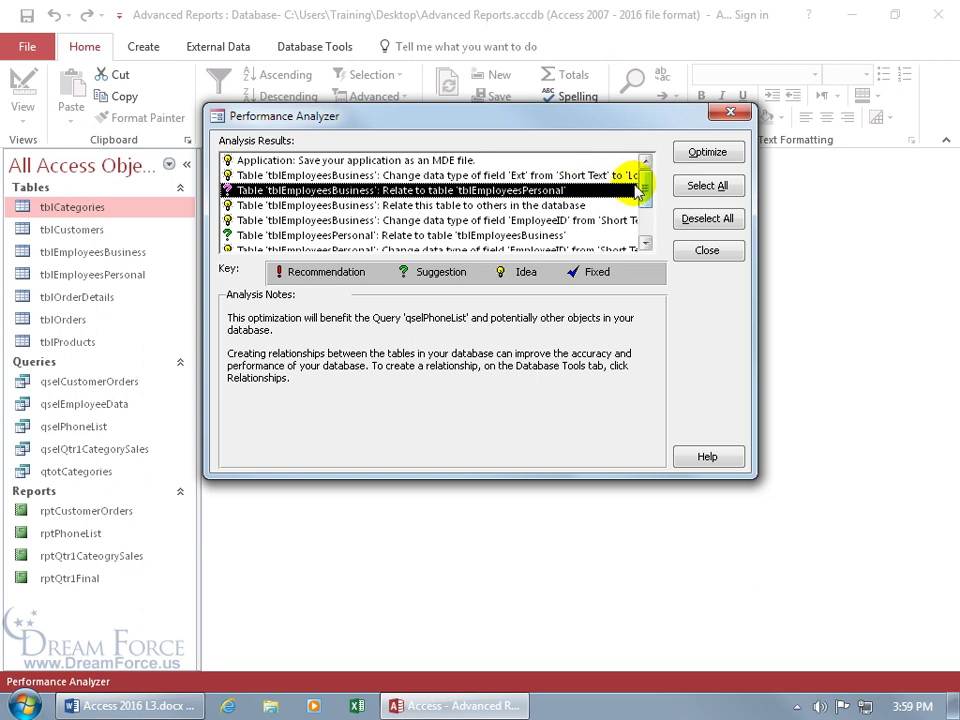
pyautogui.click(570, 177)
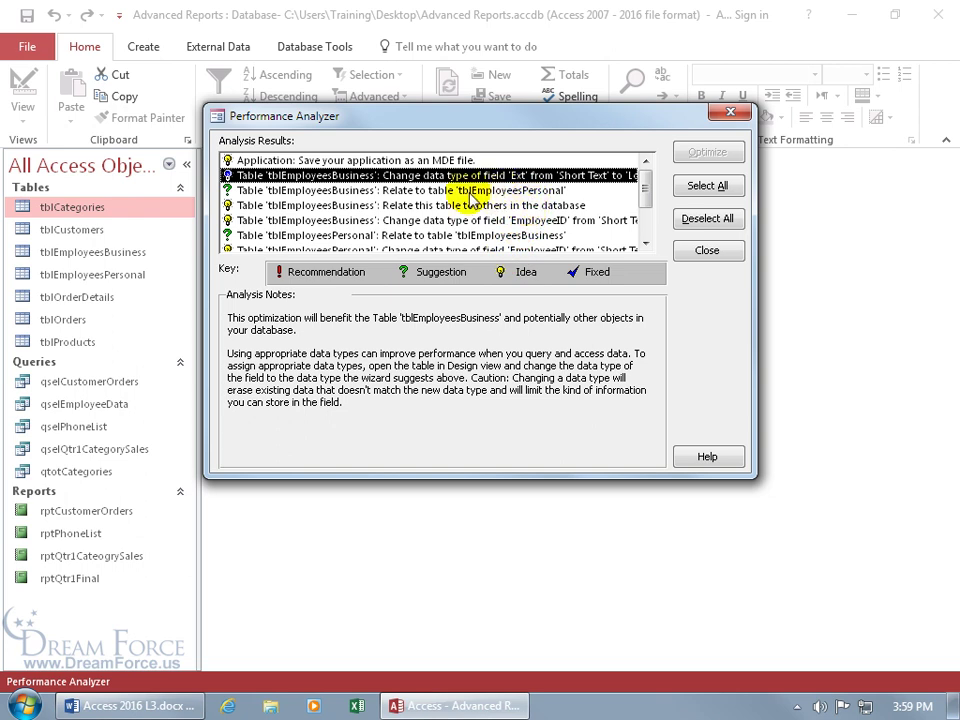
pyautogui.click(432, 190)
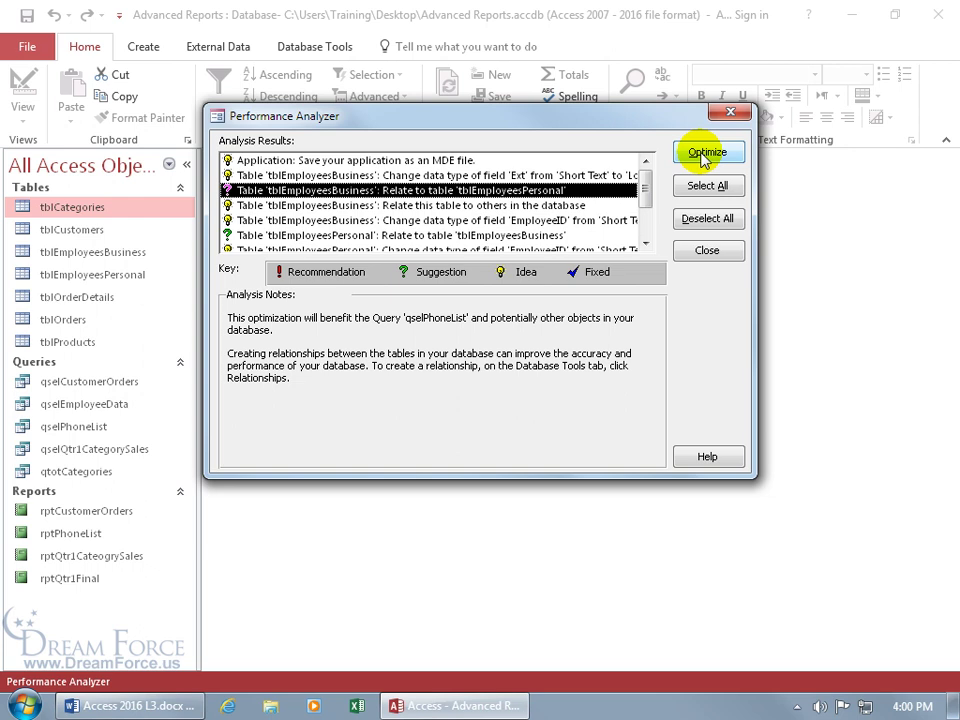
pyautogui.click(634, 176)
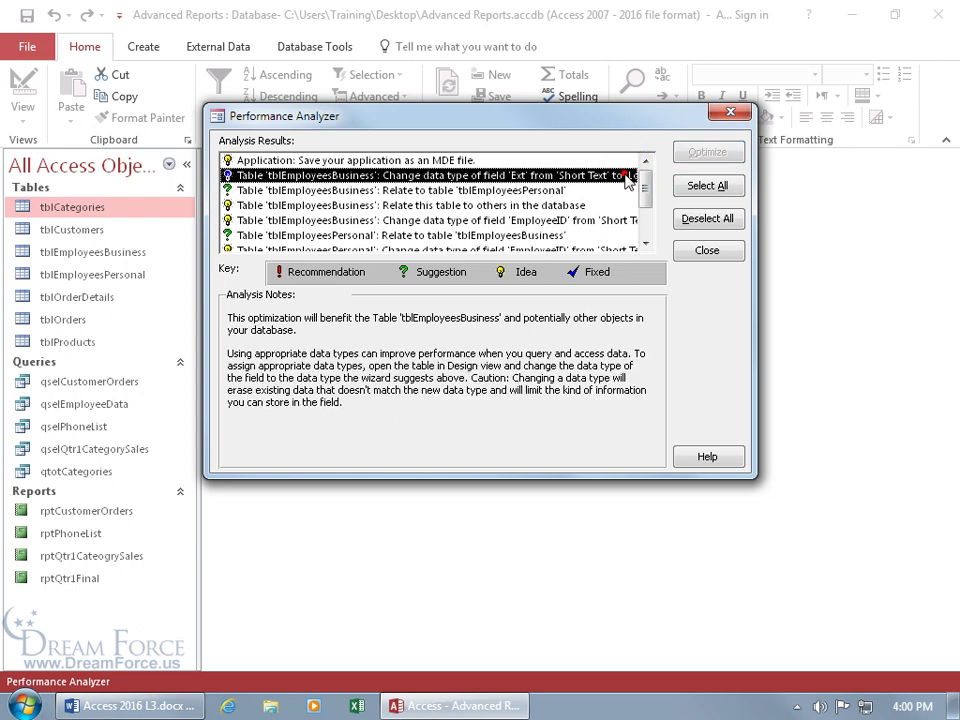
# Bring up Import XML Data.docx in Word and place the cursor at the start of the notes
pyautogui.click(697, 158)
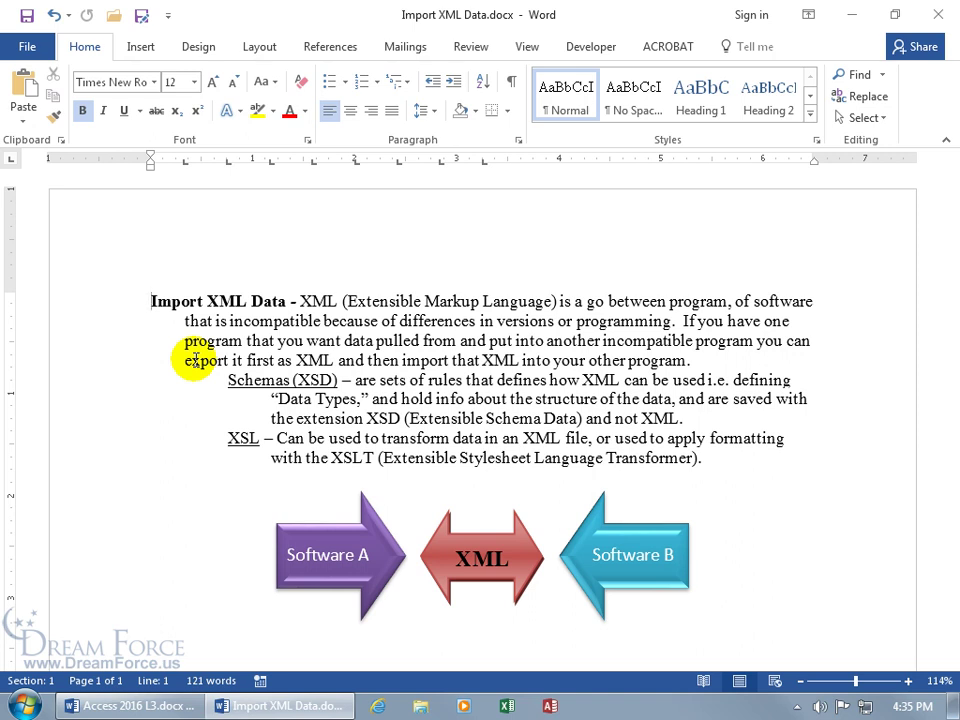
pyautogui.click(150, 300)
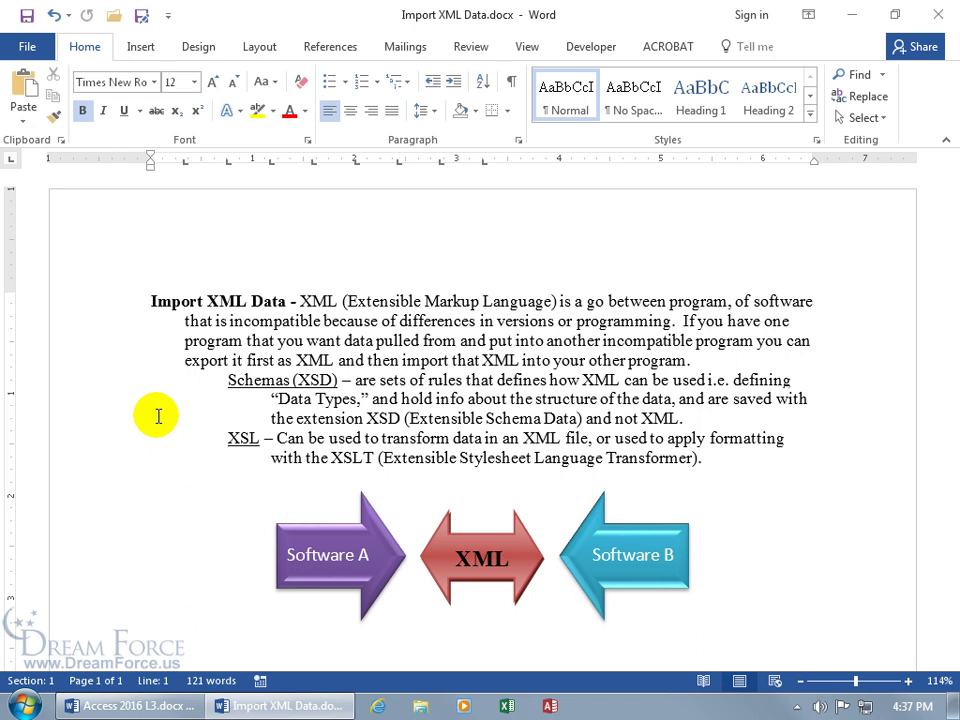
# From the Exercises folder, open Customers.xml in Notepad via the Open with menu
pyautogui.click(851, 14)
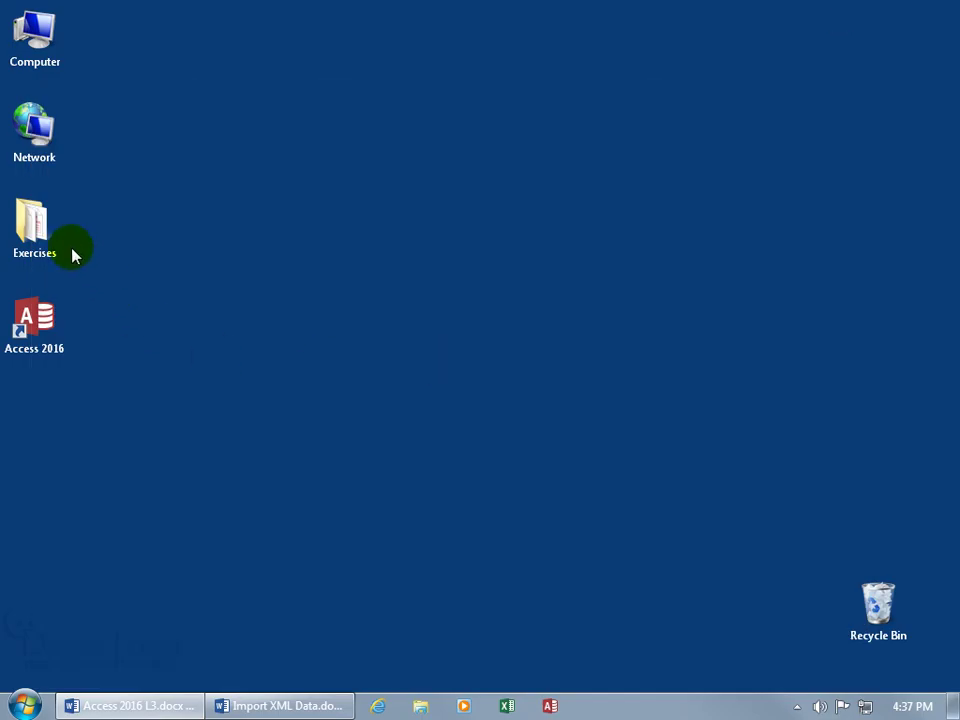
pyautogui.doubleClick(45, 230)
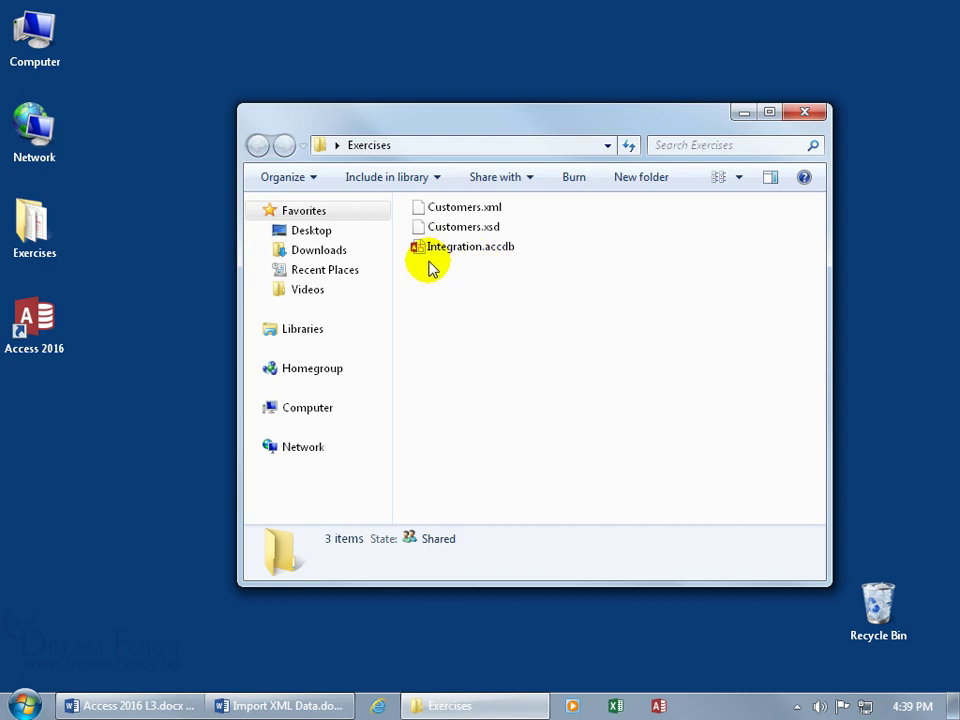
pyautogui.moveTo(422, 258)
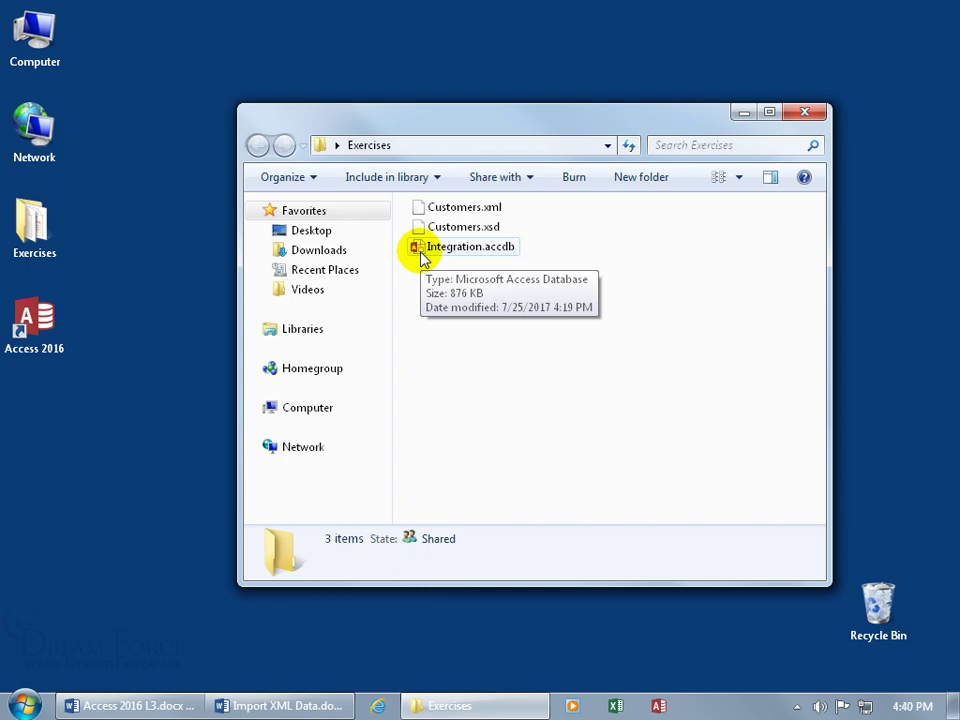
pyautogui.doubleClick(478, 209)
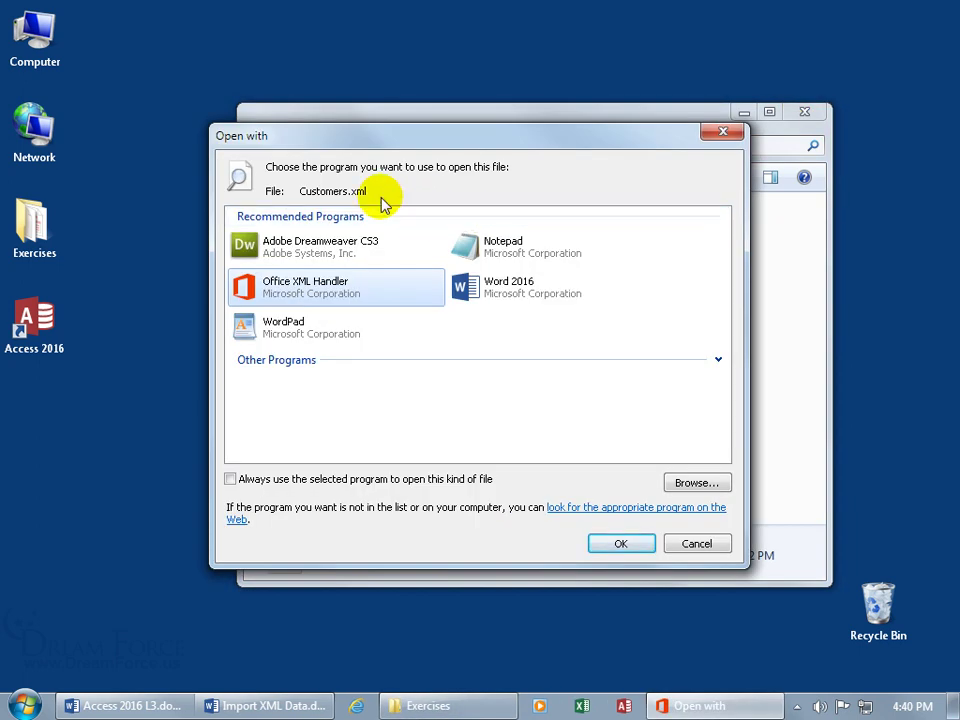
pyautogui.click(726, 134)
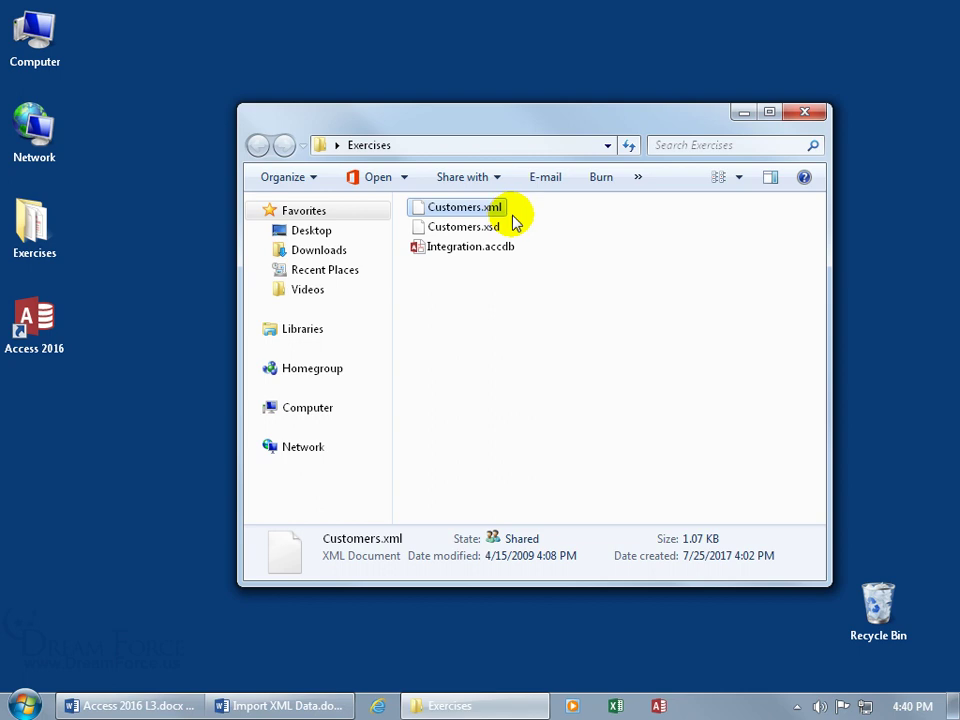
pyautogui.rightClick(462, 208)
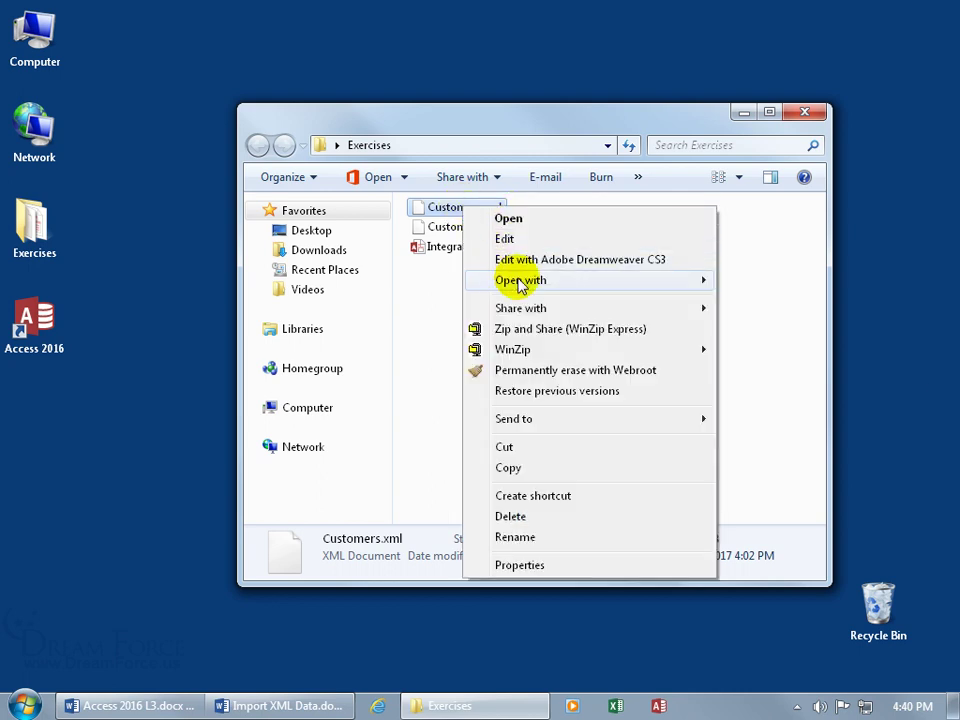
pyautogui.moveTo(508, 280)
pyautogui.click(765, 300)
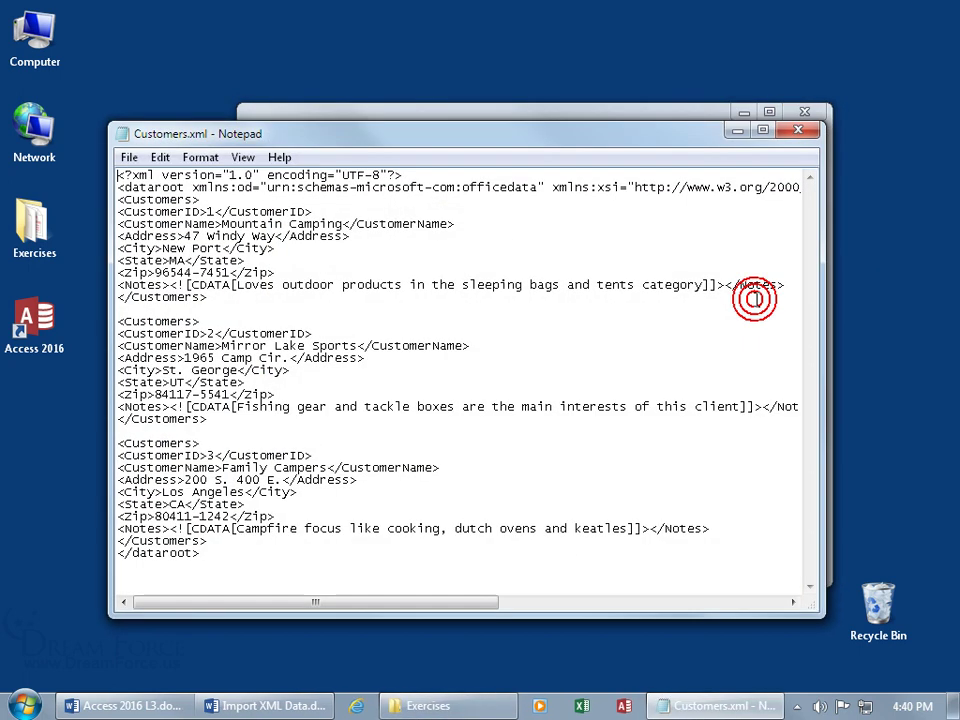
# Maximise the Customers.xml window and scroll sideways to see the ends of the long lines
pyautogui.click(762, 131)
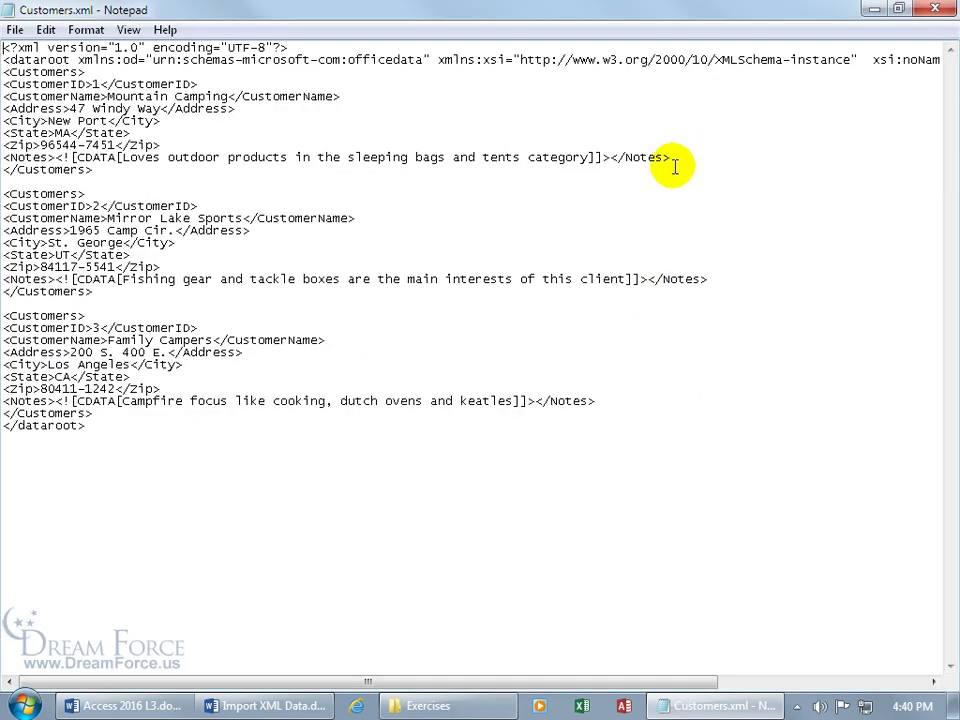
pyautogui.moveTo(462, 684); pyautogui.dragTo(704, 695)
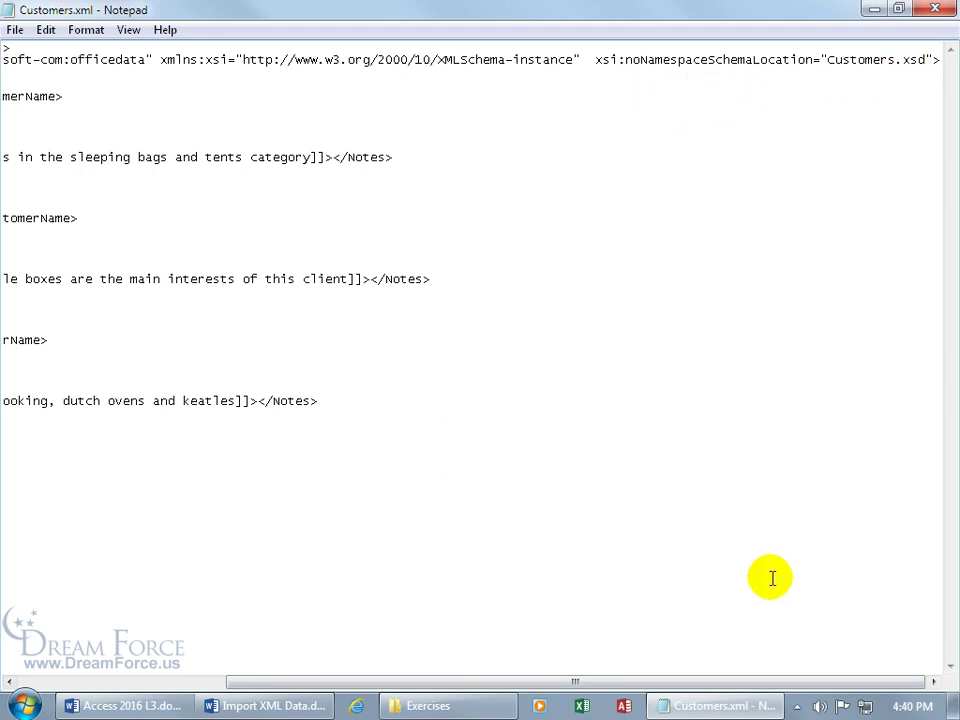
pyautogui.moveTo(731, 681); pyautogui.dragTo(514, 690)
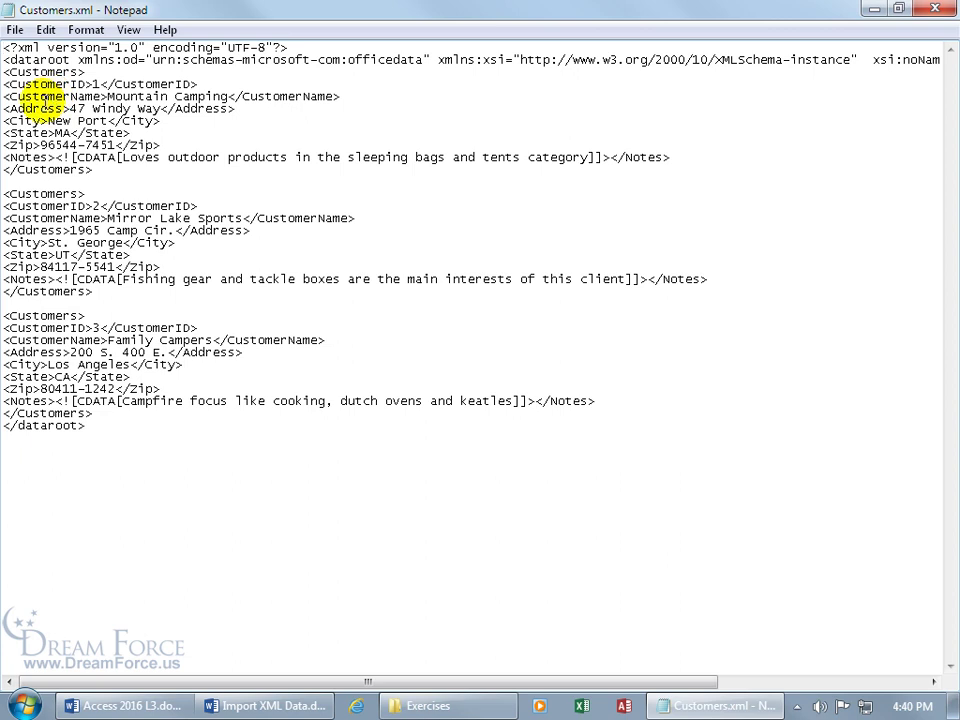
# Highlight the first record's CustomerID value 1 and the name Mountain Camping
pyautogui.moveTo(9, 84); pyautogui.dragTo(190, 84)
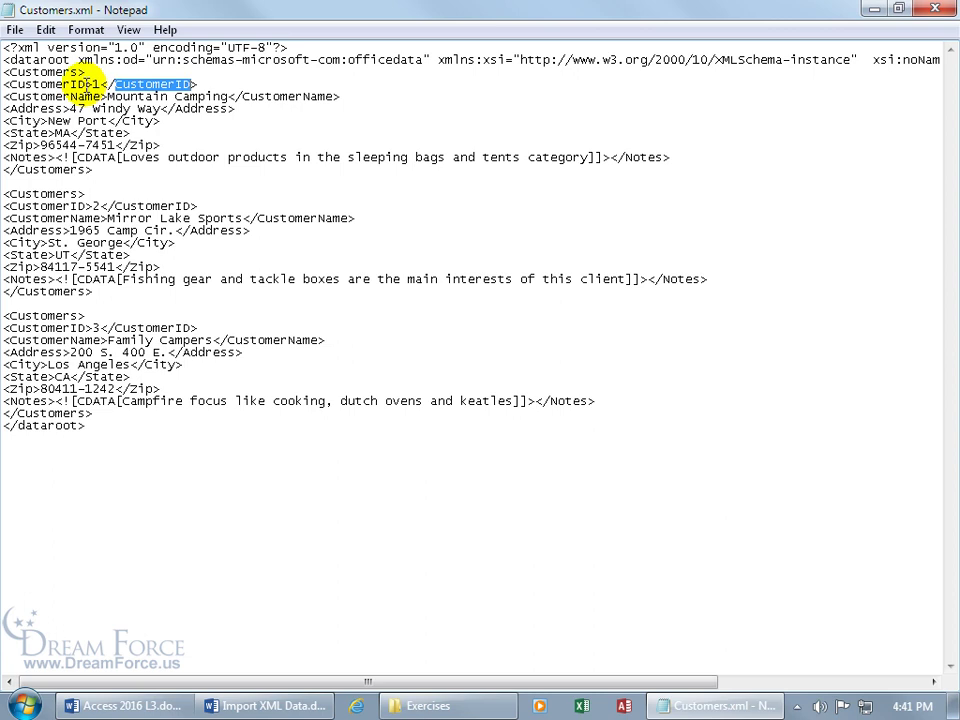
pyautogui.moveTo(87, 84); pyautogui.dragTo(17, 84)
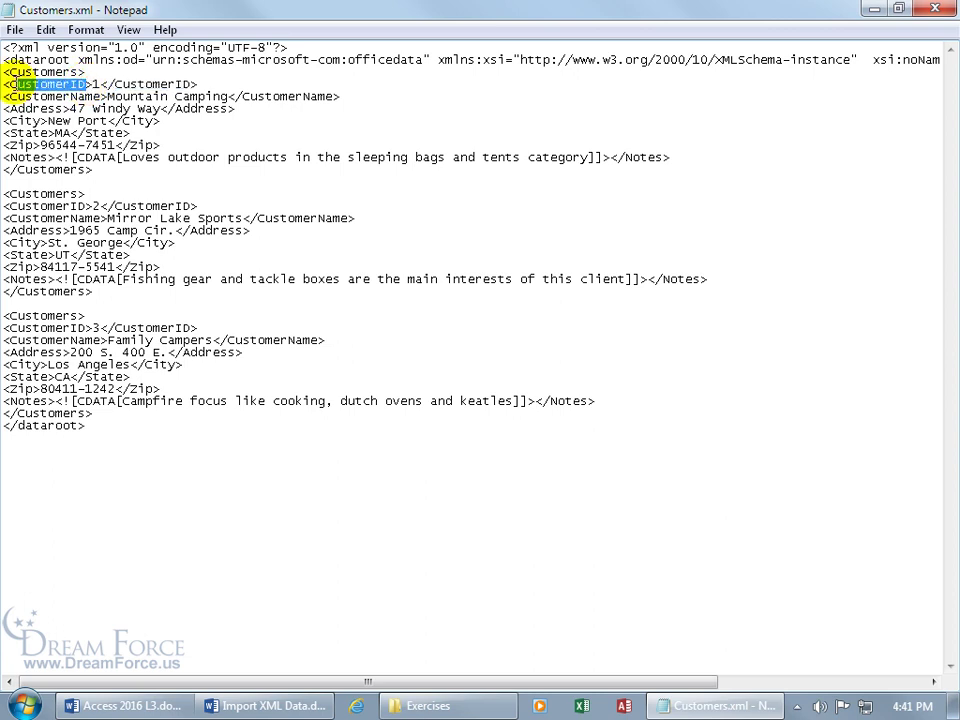
pyautogui.click(92, 84)
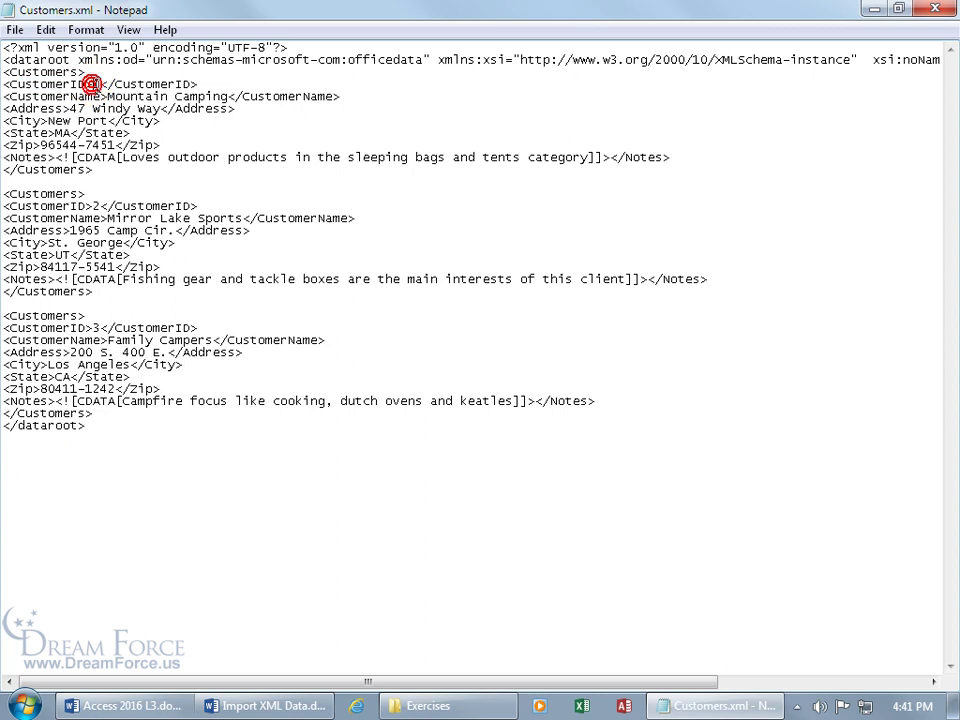
pyautogui.doubleClick(97, 84)
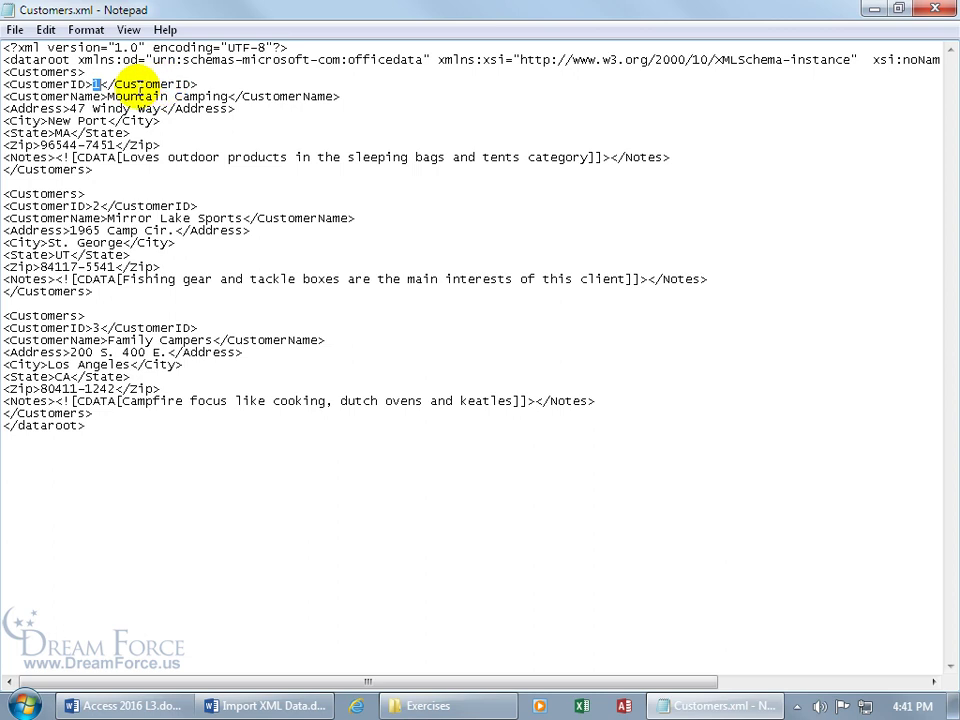
pyautogui.moveTo(10, 96); pyautogui.dragTo(101, 96)
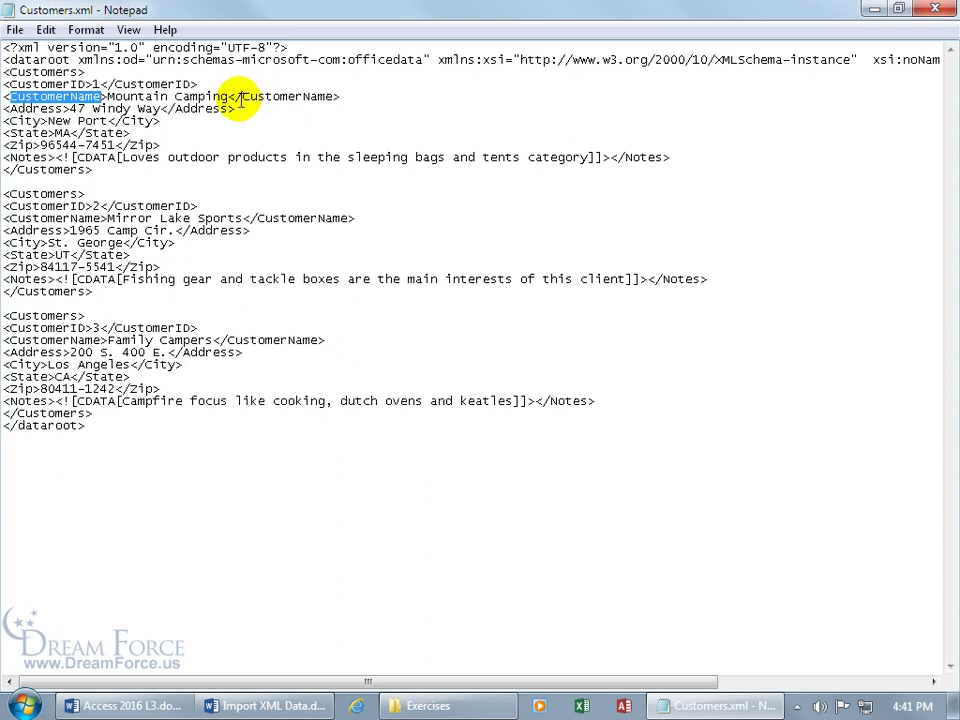
pyautogui.moveTo(108, 96); pyautogui.dragTo(230, 96)
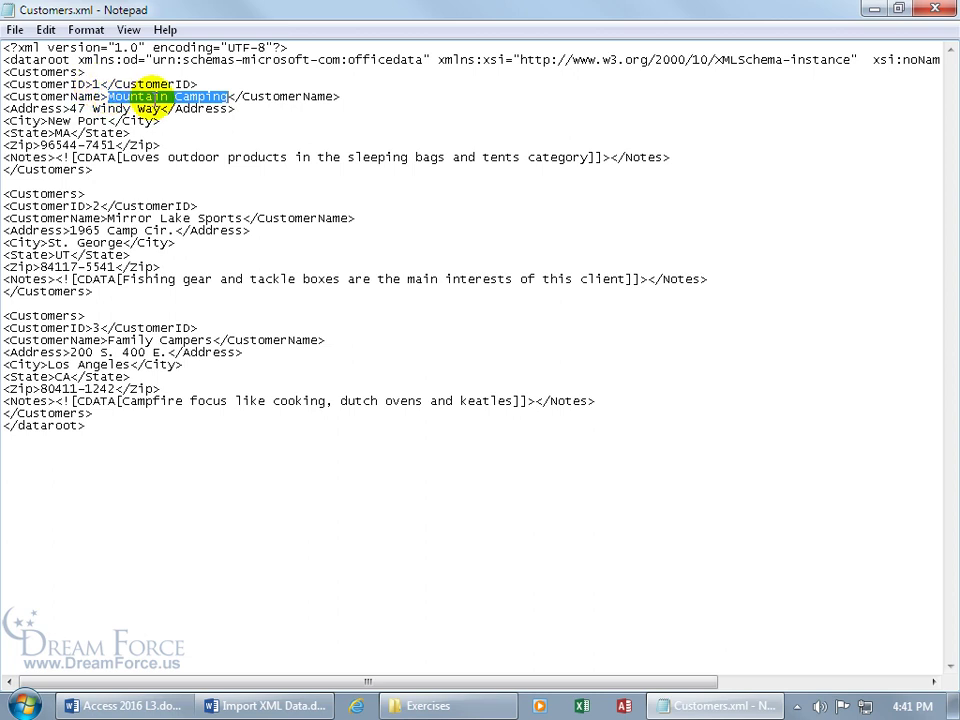
# Highlight the address 47 Windy Way, city New Port and notes, then close Notepad
pyautogui.moveTo(69, 108); pyautogui.dragTo(158, 108)
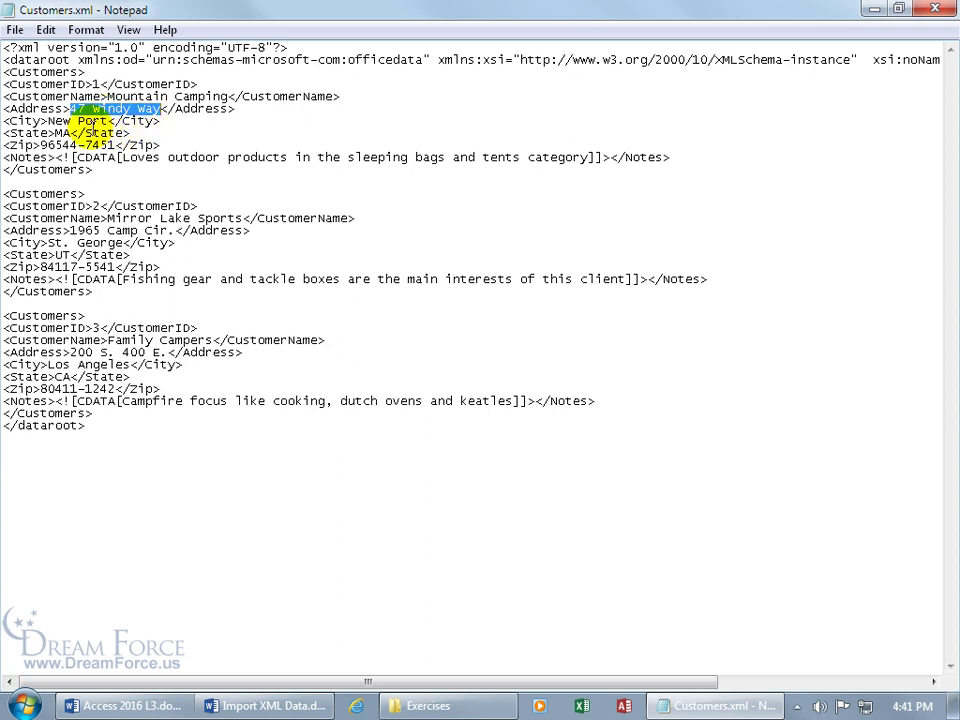
pyautogui.moveTo(44, 121); pyautogui.dragTo(113, 146)
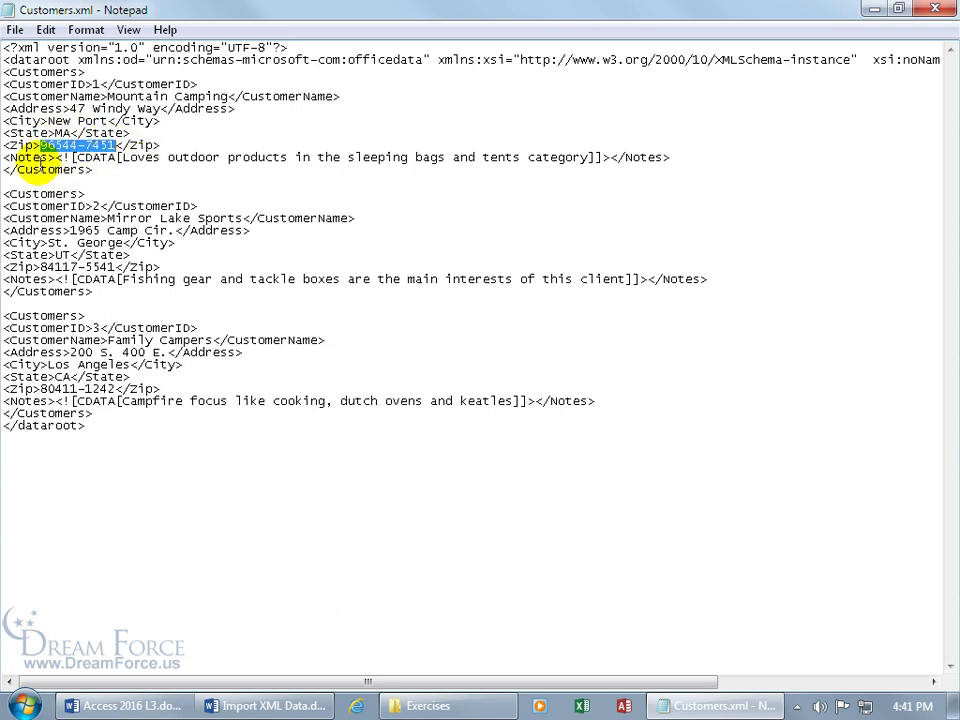
pyautogui.moveTo(120, 157); pyautogui.dragTo(588, 160)
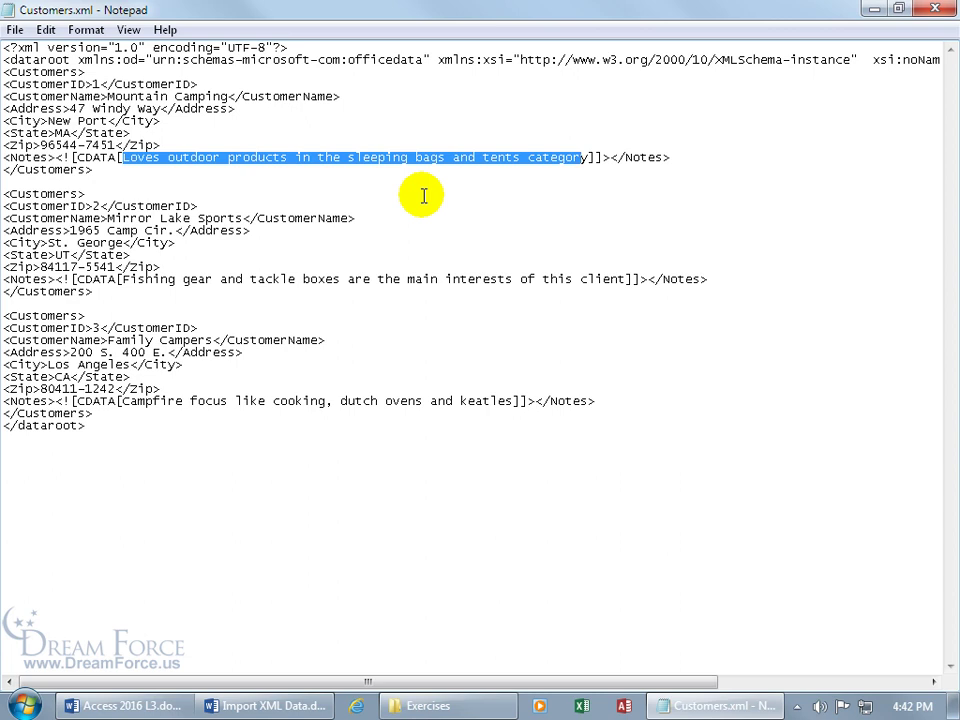
pyautogui.click(935, 9)
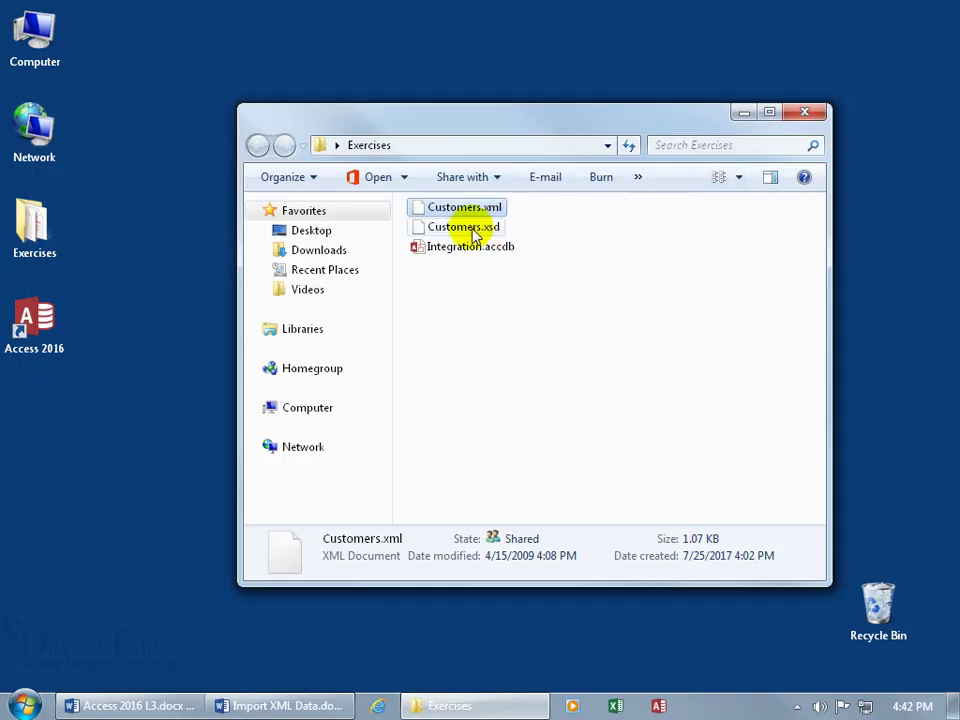
# Launch a new blank Notepad from the Start menu
pyautogui.click(453, 228)
pyautogui.rightClick(455, 229)
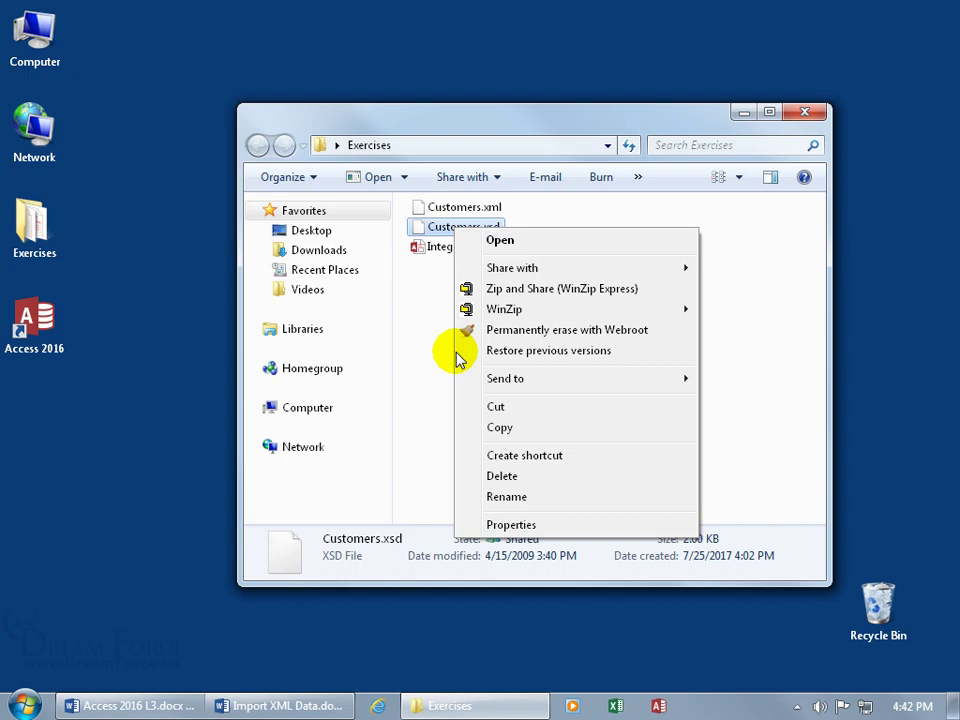
pyautogui.click(425, 295)
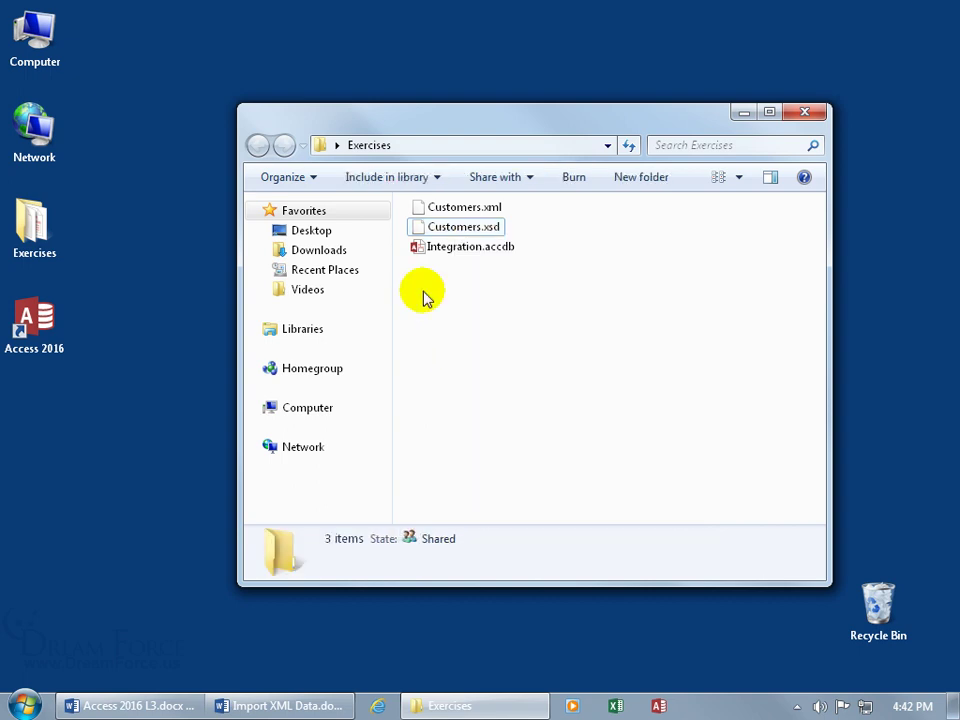
pyautogui.click(25, 702)
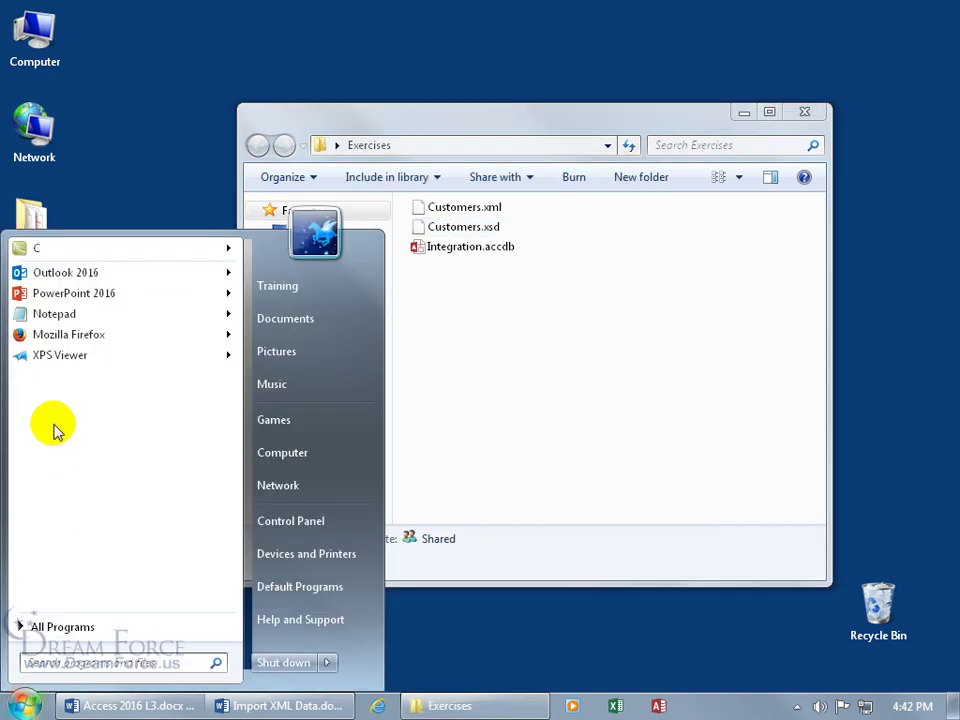
pyautogui.click(58, 316)
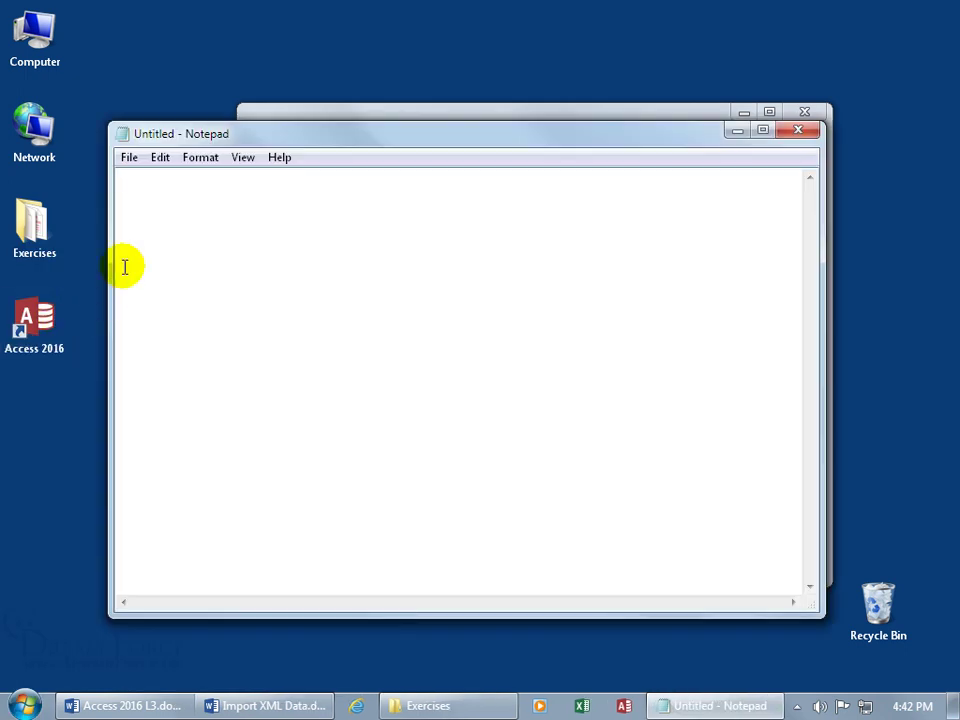
# Open Customers.xsd with the file type filter set to All Files (*.*)
pyautogui.click(129, 158)
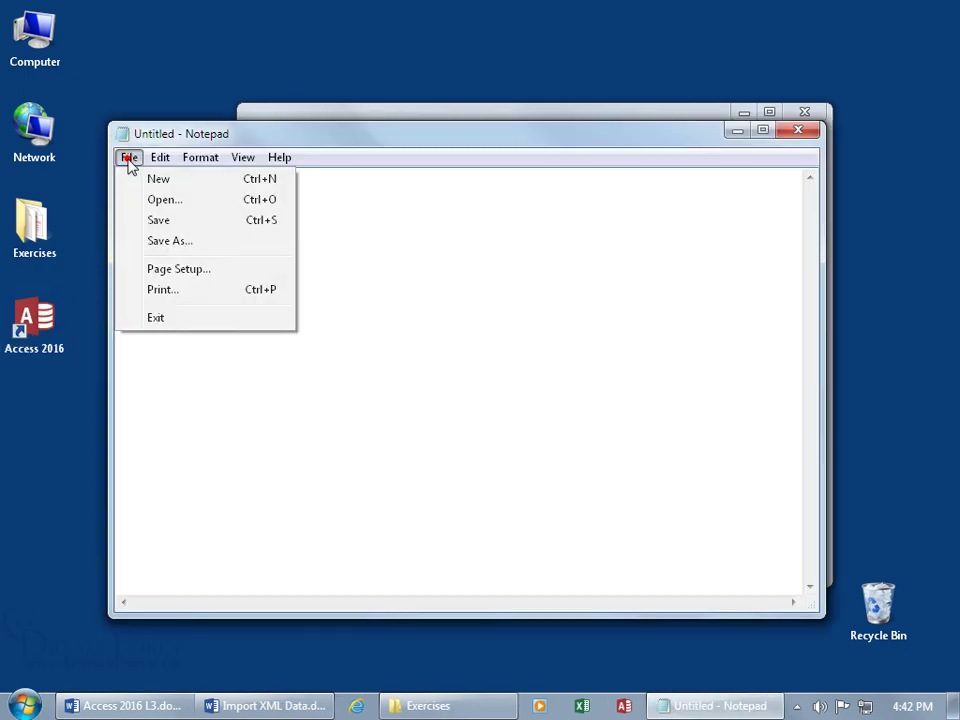
pyautogui.click(150, 201)
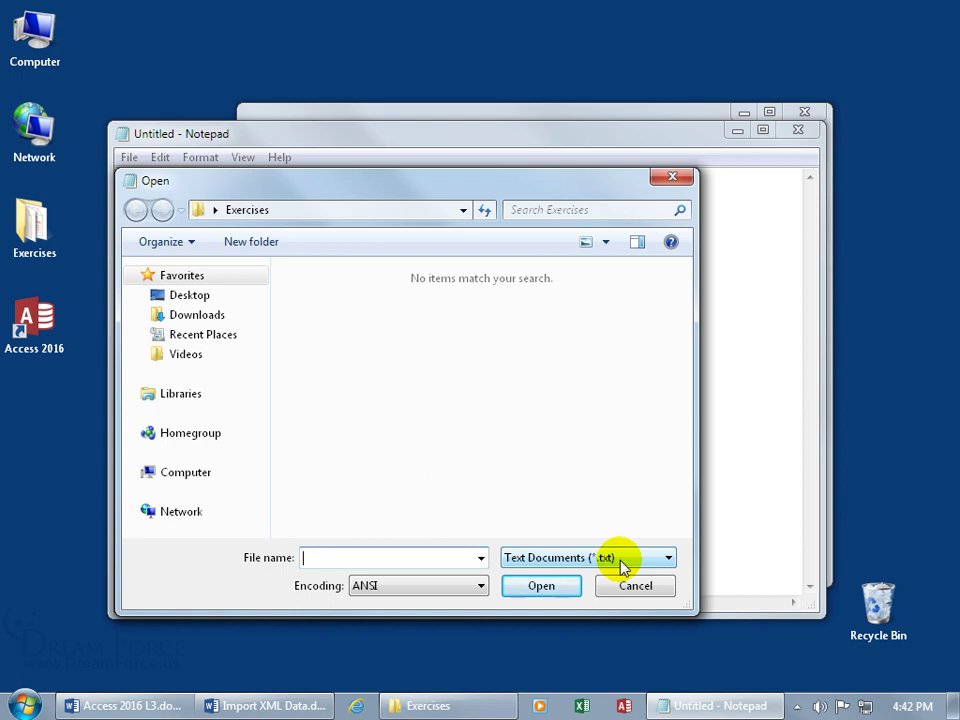
pyautogui.moveTo(489, 191)
pyautogui.mouseDown()
pyautogui.moveTo(494, 300)
pyautogui.moveTo(500, 205)
pyautogui.mouseUp()
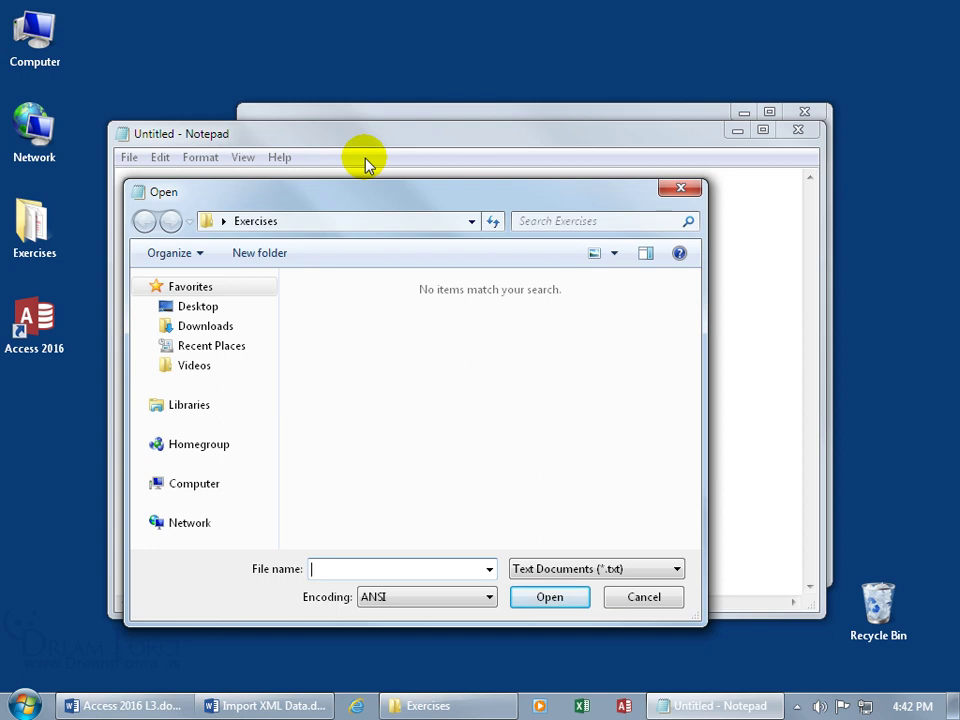
pyautogui.click(625, 569)
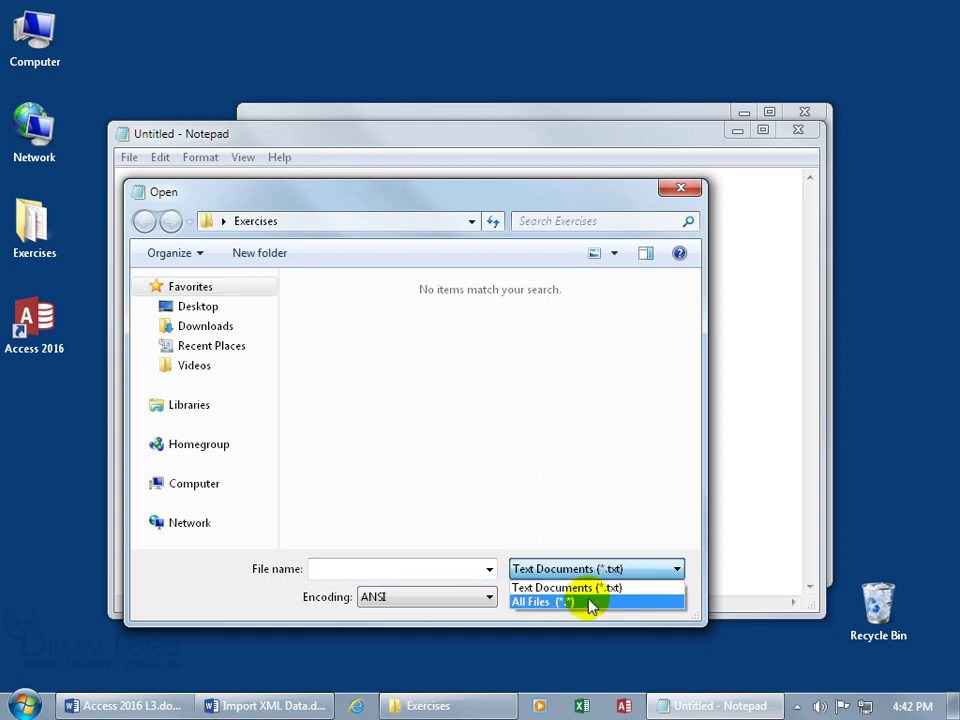
pyautogui.click(588, 603)
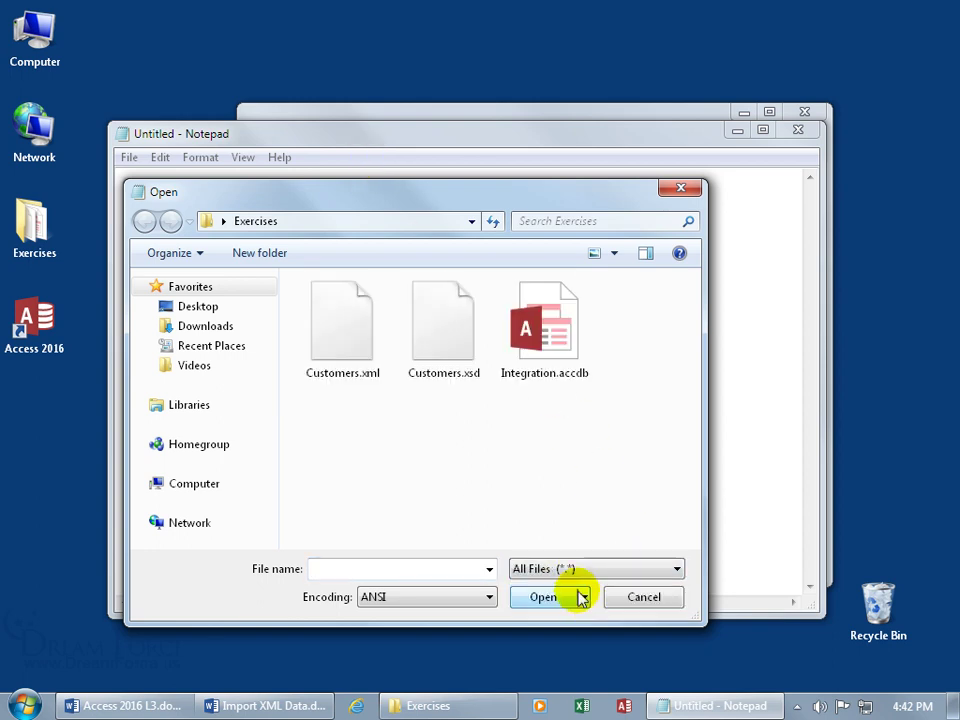
pyautogui.doubleClick(443, 358)
# Maximise Notepad, mark the maxLength values 50, 45 and 25, then close the schema
pyautogui.click(761, 133)
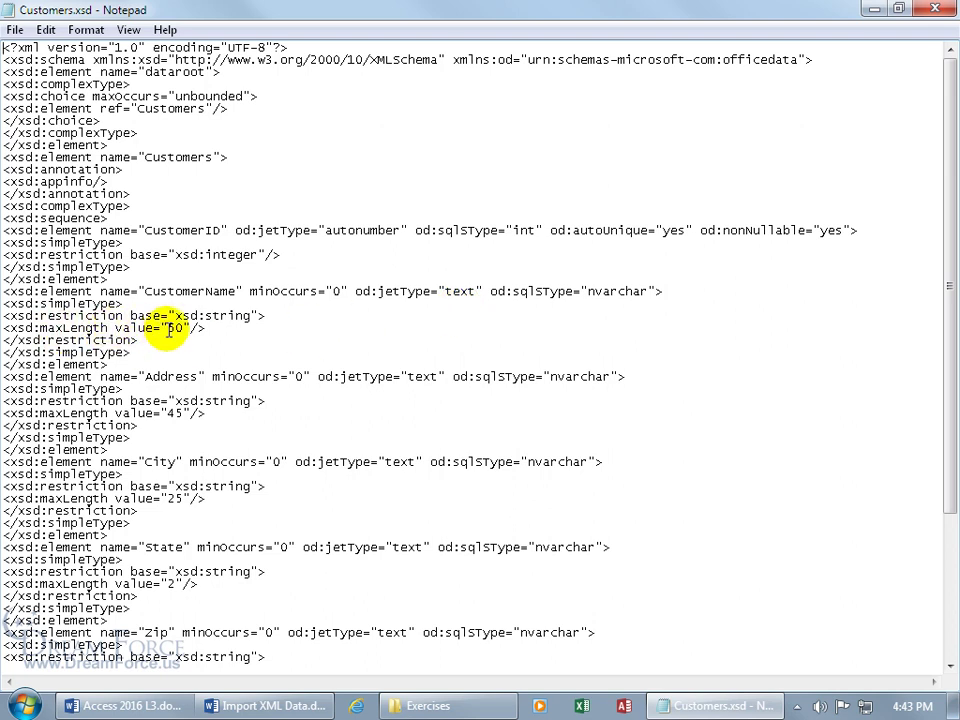
pyautogui.doubleClick(175, 328)
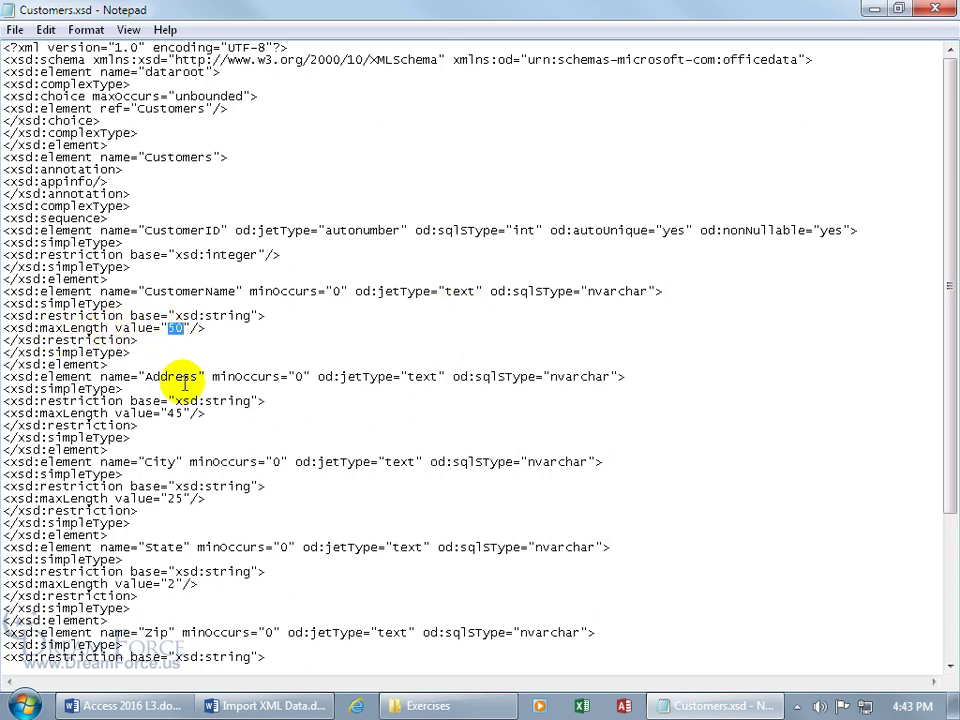
pyautogui.scroll(-2, 182, 383)
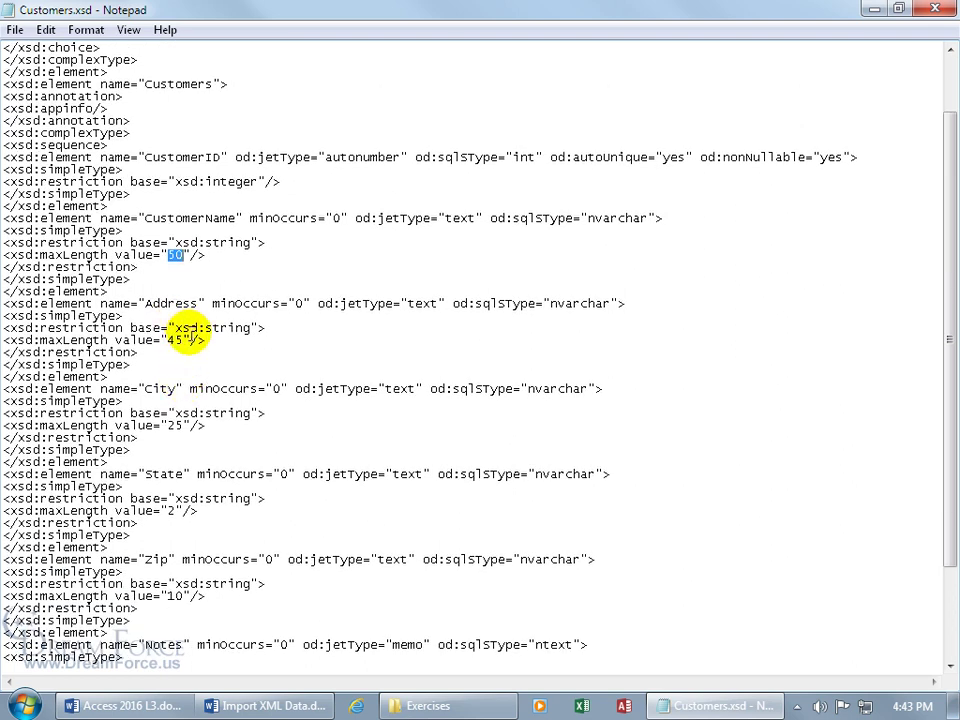
pyautogui.doubleClick(175, 340)
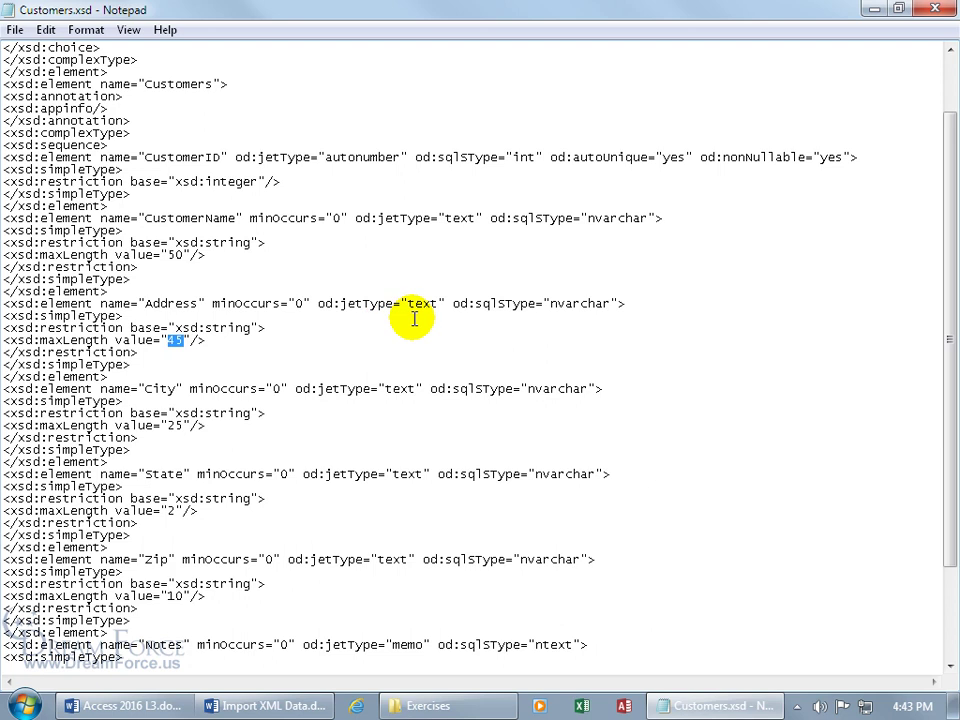
pyautogui.scroll(-3, 386, 476)
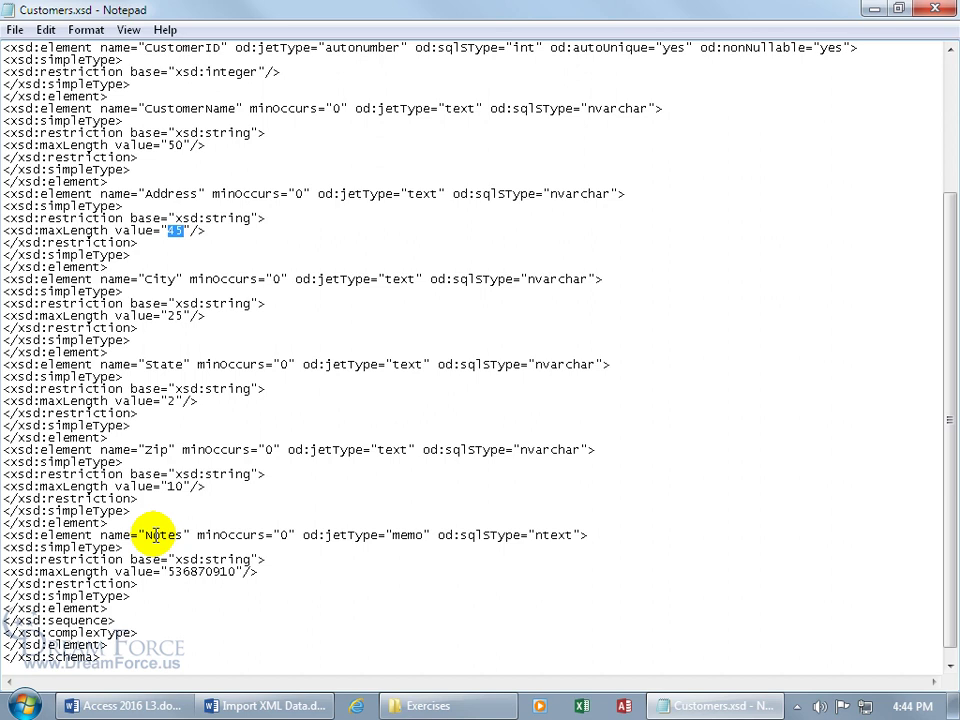
pyautogui.doubleClick(175, 316)
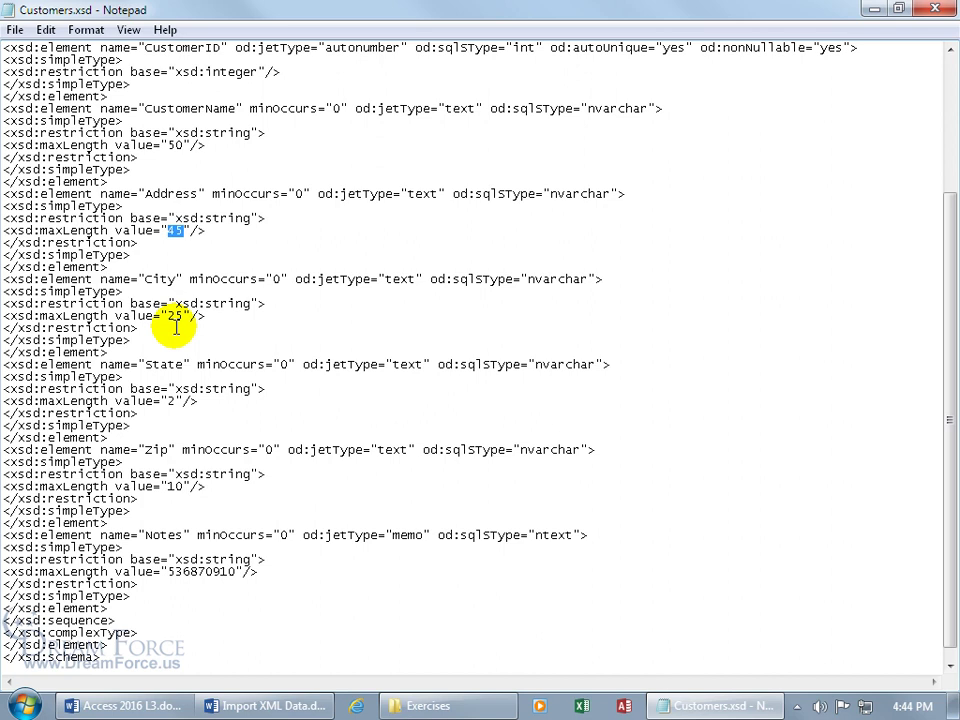
pyautogui.click(935, 9)
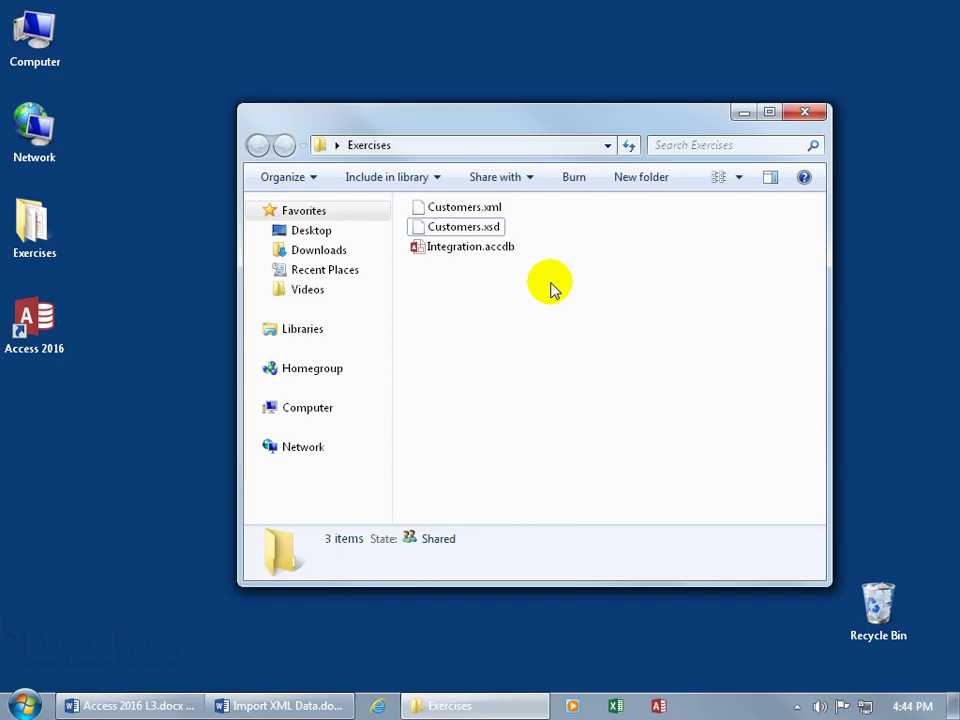
# Read the three customer records of Customers.xml in maximized Notepad, then open Integration.accdb
pyautogui.click(495, 209)
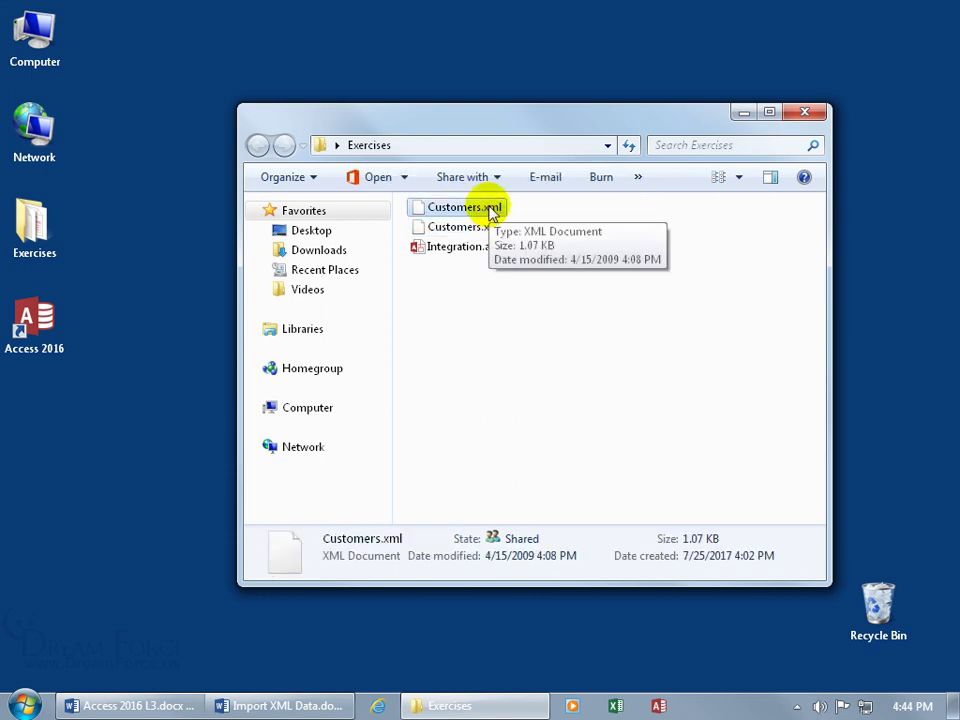
pyautogui.rightClick(490, 210)
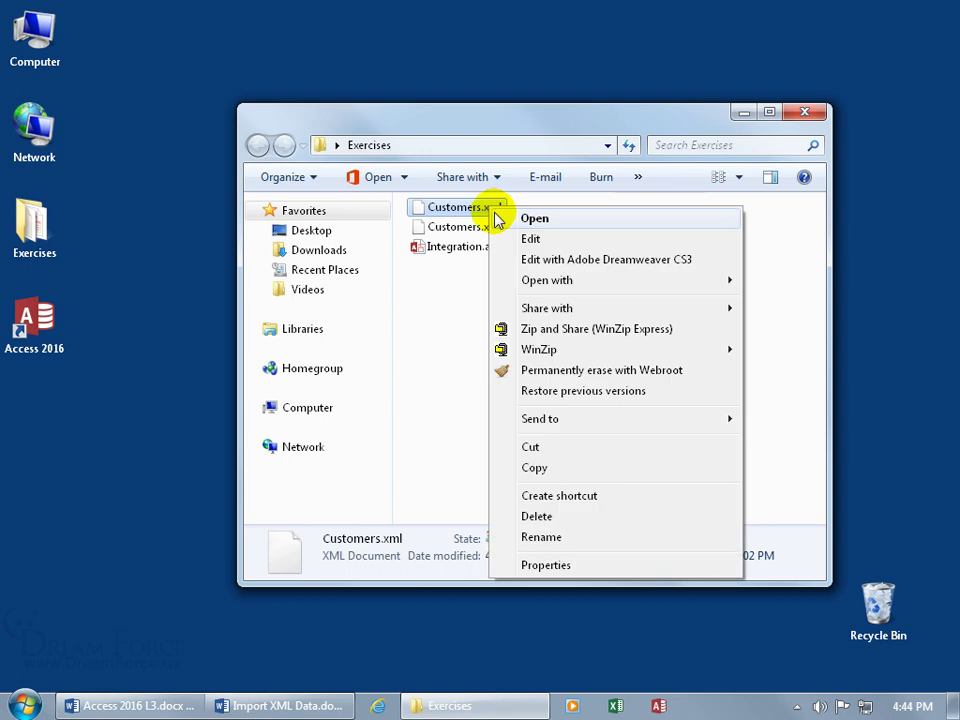
pyautogui.moveTo(527, 285)
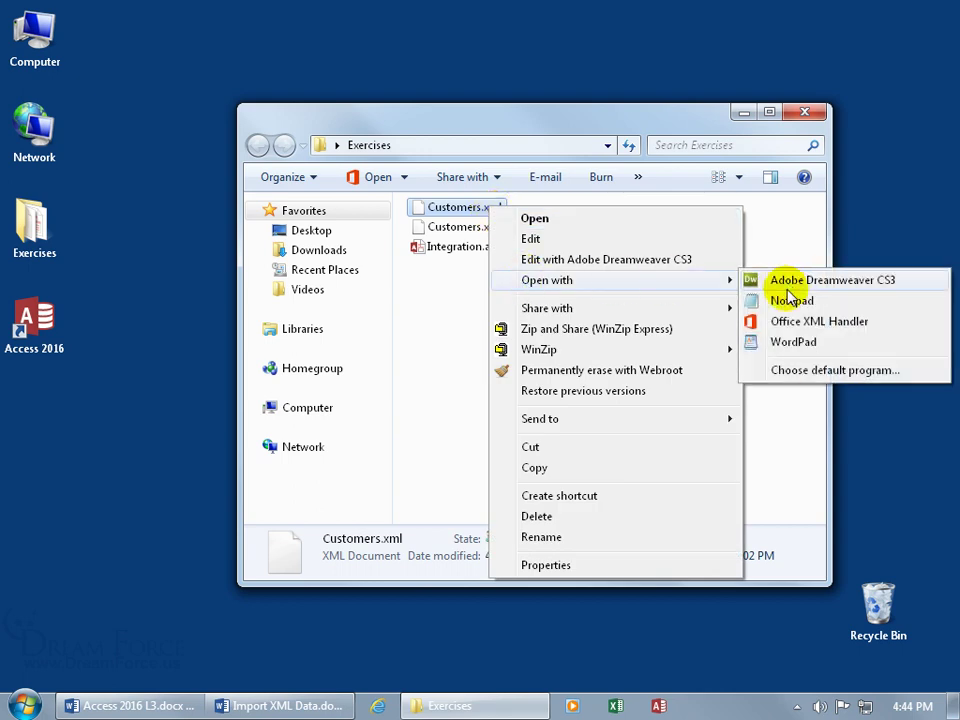
pyautogui.click(789, 301)
pyautogui.click(762, 130)
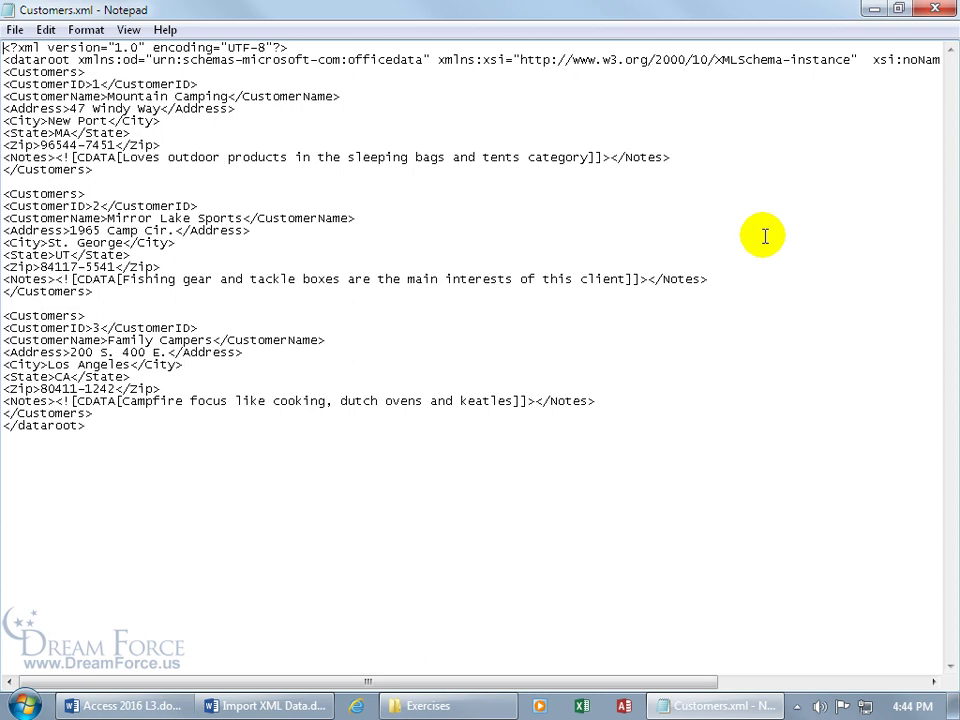
pyautogui.click(935, 9)
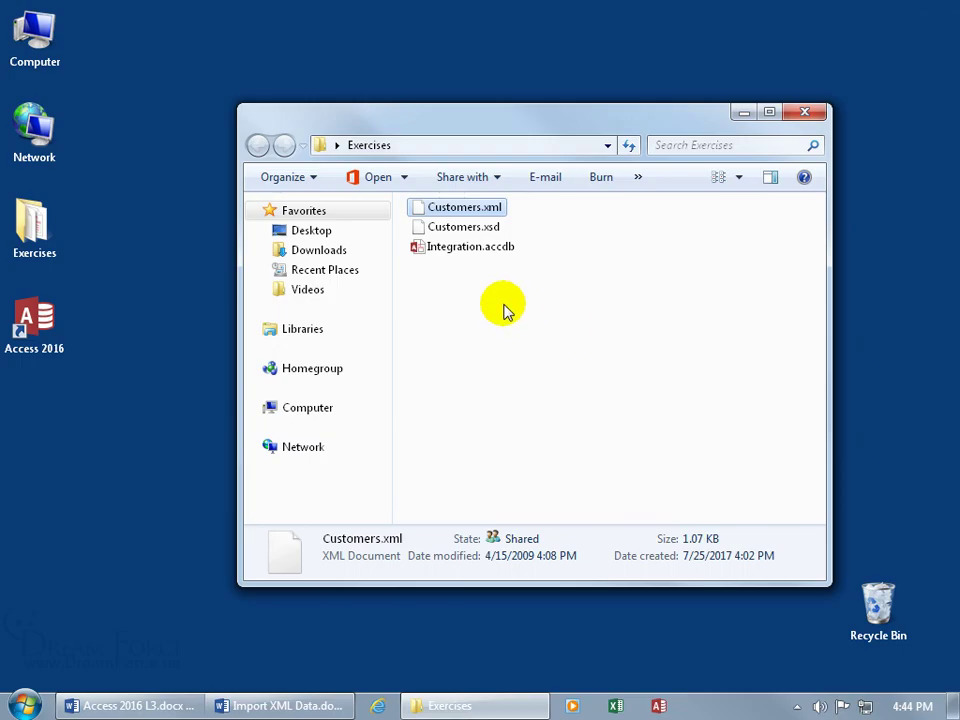
pyautogui.doubleClick(462, 253)
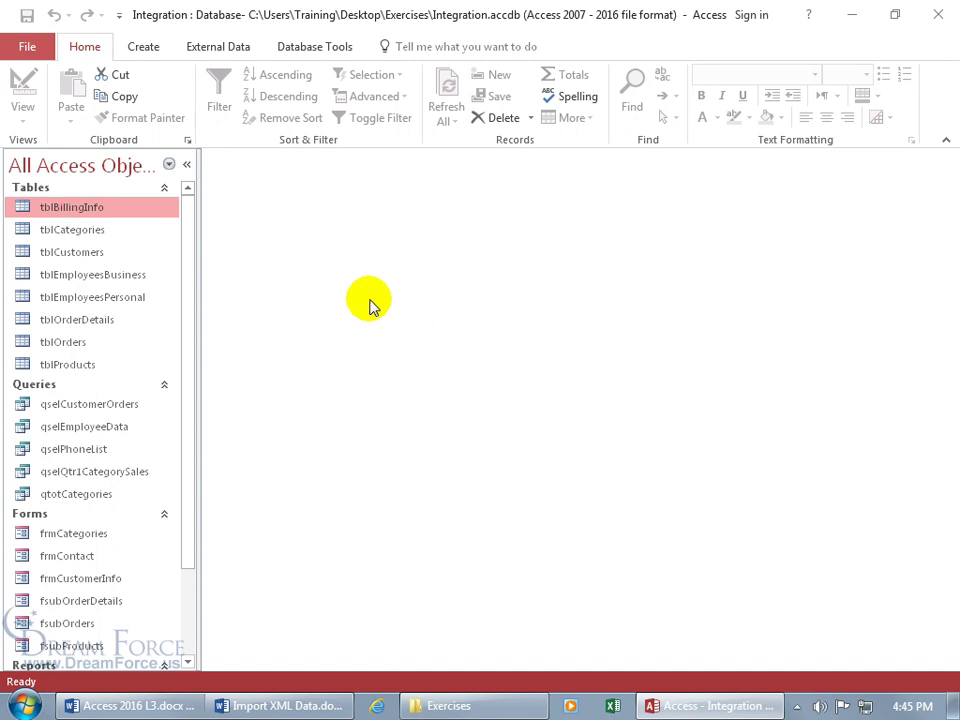
# Launch the XML File import wizard from External Data > New Data Source > From File
pyautogui.click(241, 48)
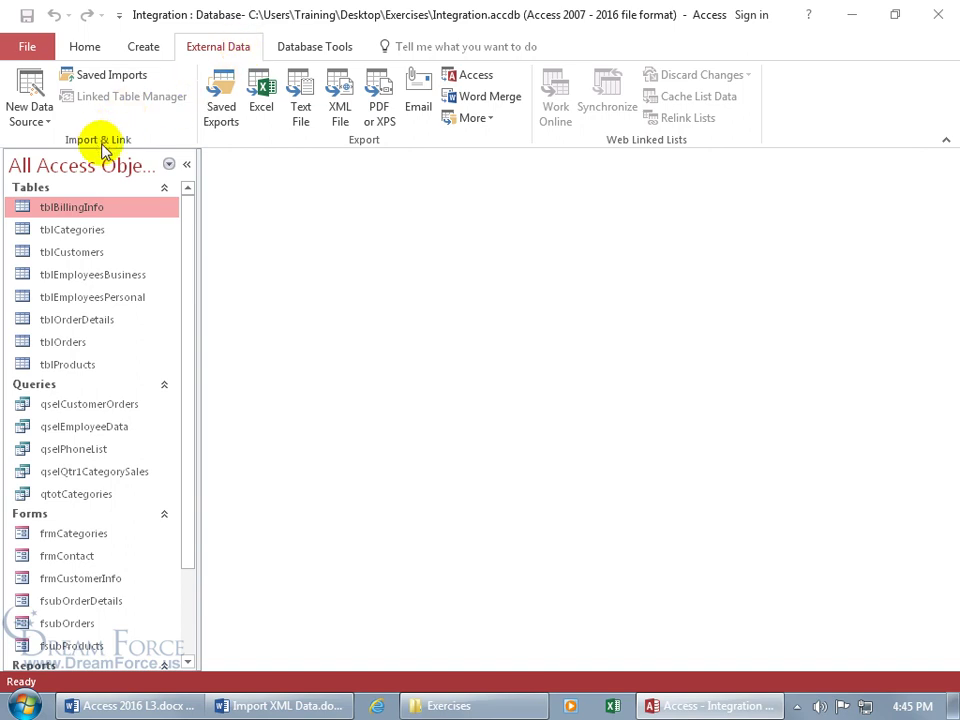
pyautogui.click(31, 110)
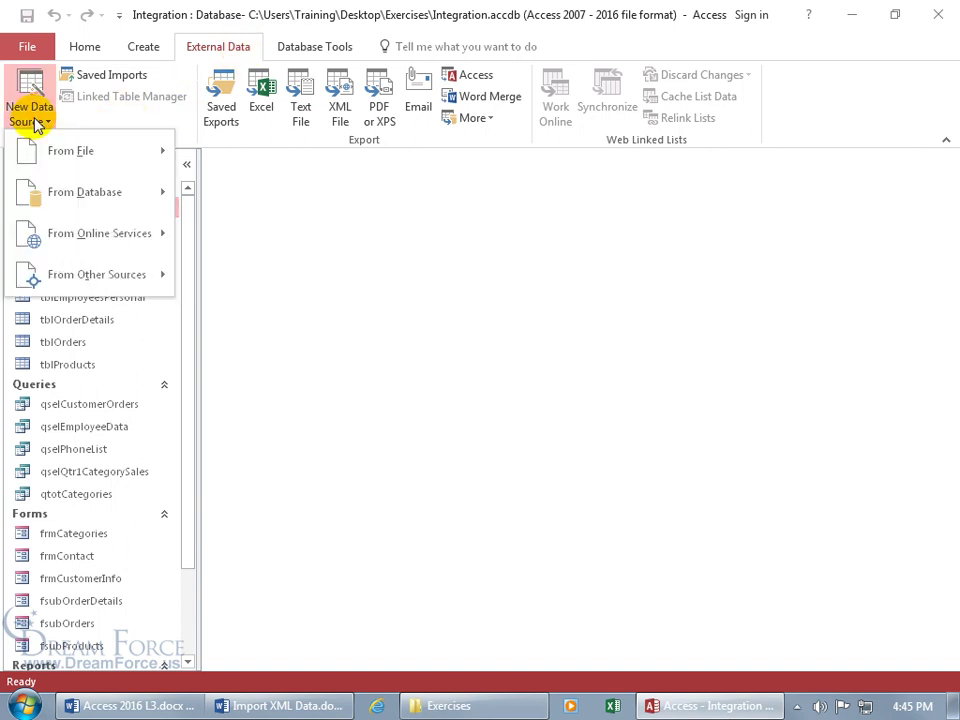
pyautogui.moveTo(28, 151)
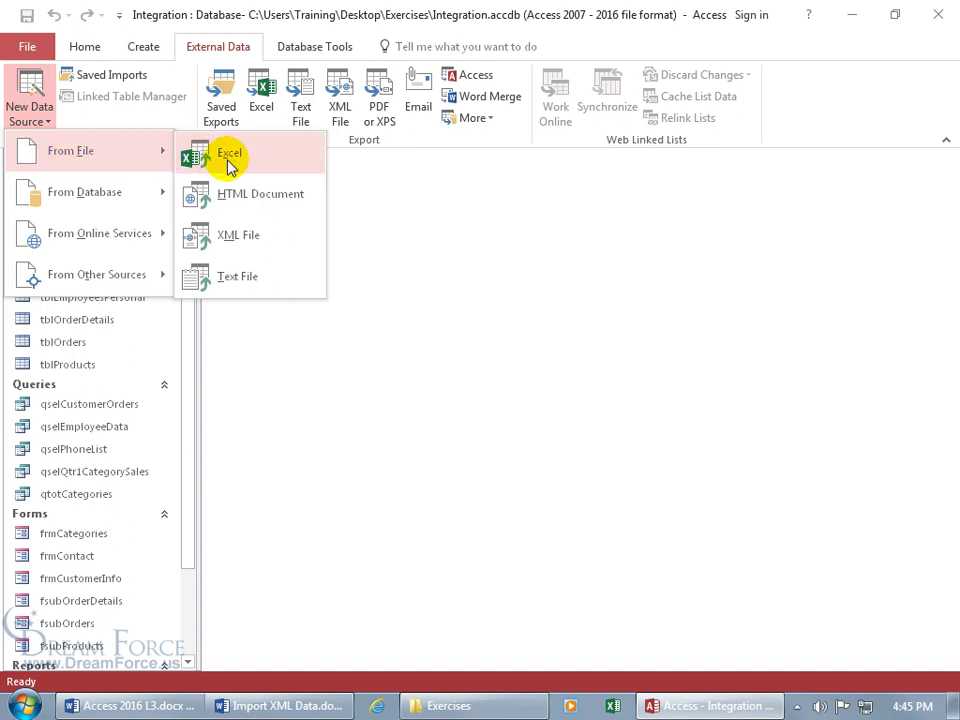
pyautogui.click(236, 238)
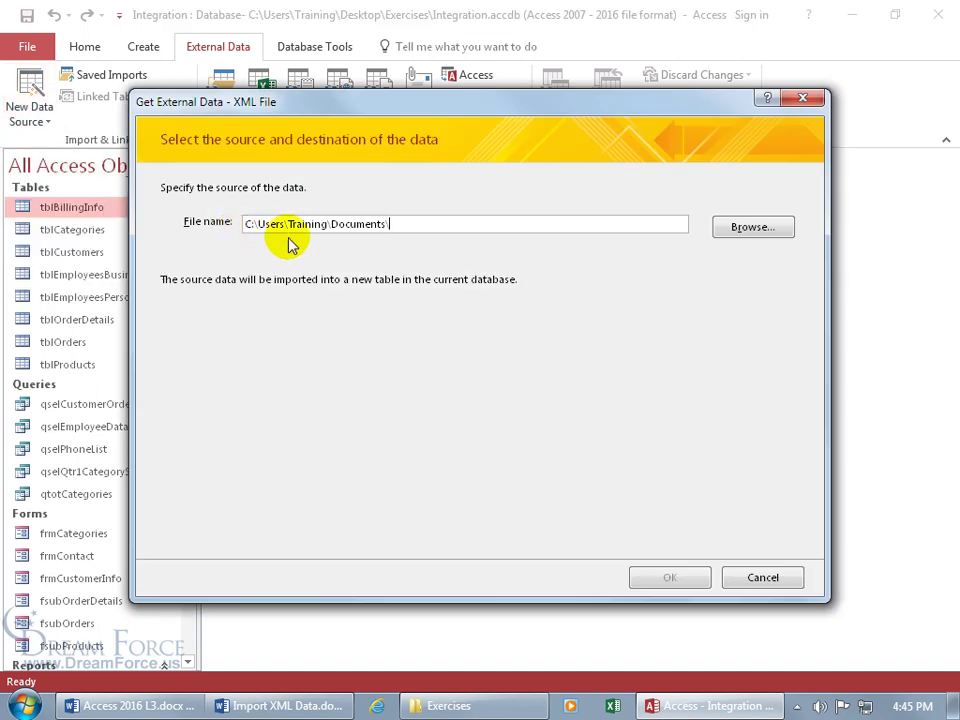
# Choose Desktop\Exercises\Customers.xml as the source and expand the Customers table to see CustomerID through Notes
pyautogui.click(726, 234)
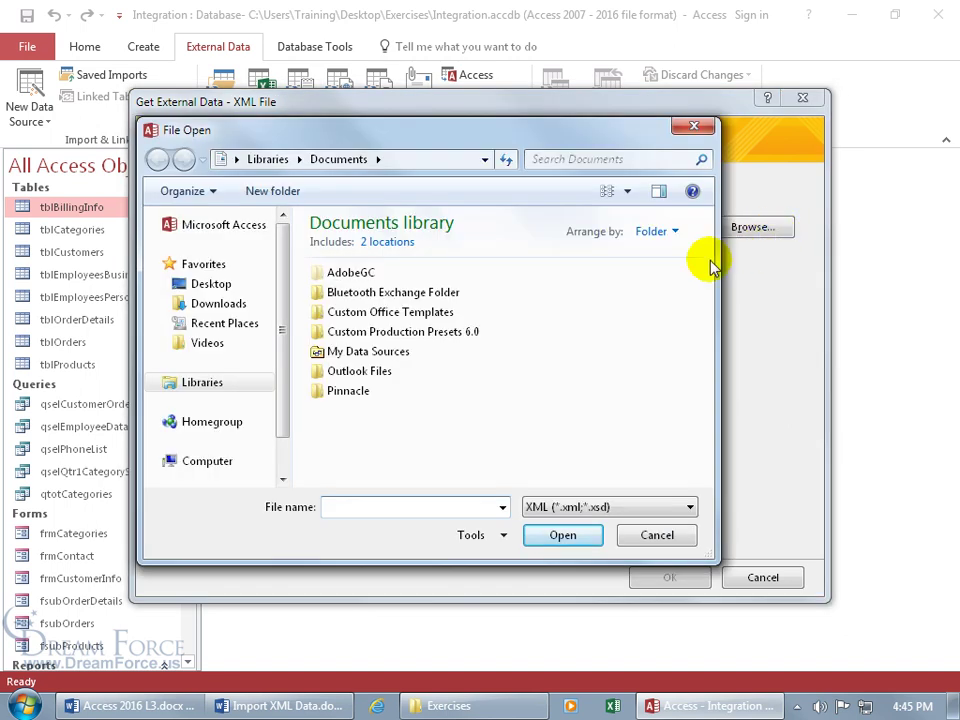
pyautogui.click(223, 284)
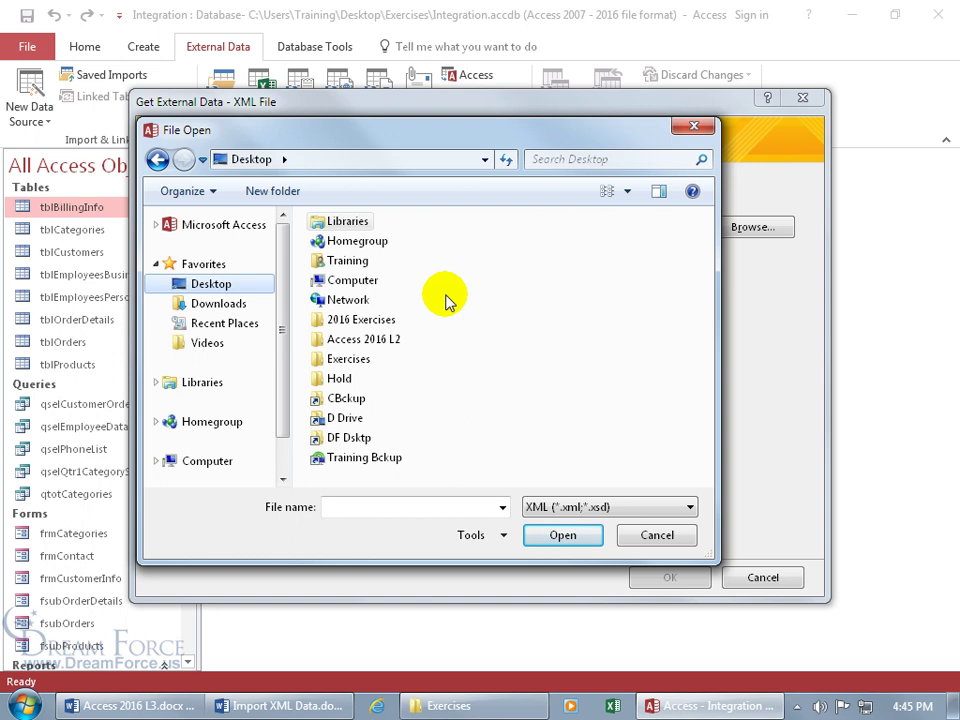
pyautogui.doubleClick(350, 360)
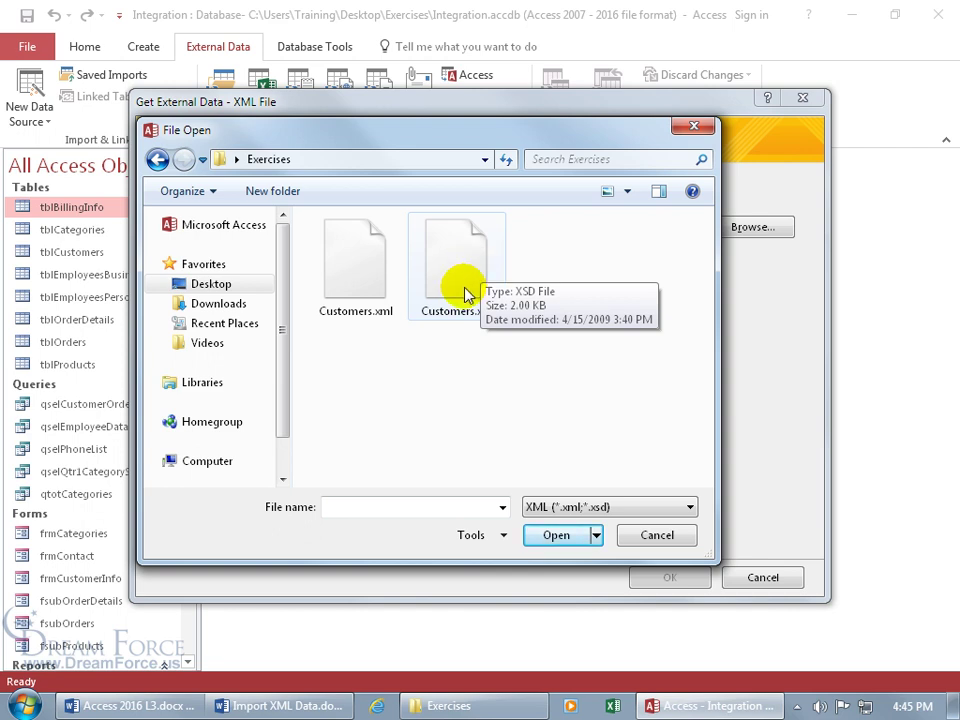
pyautogui.doubleClick(367, 287)
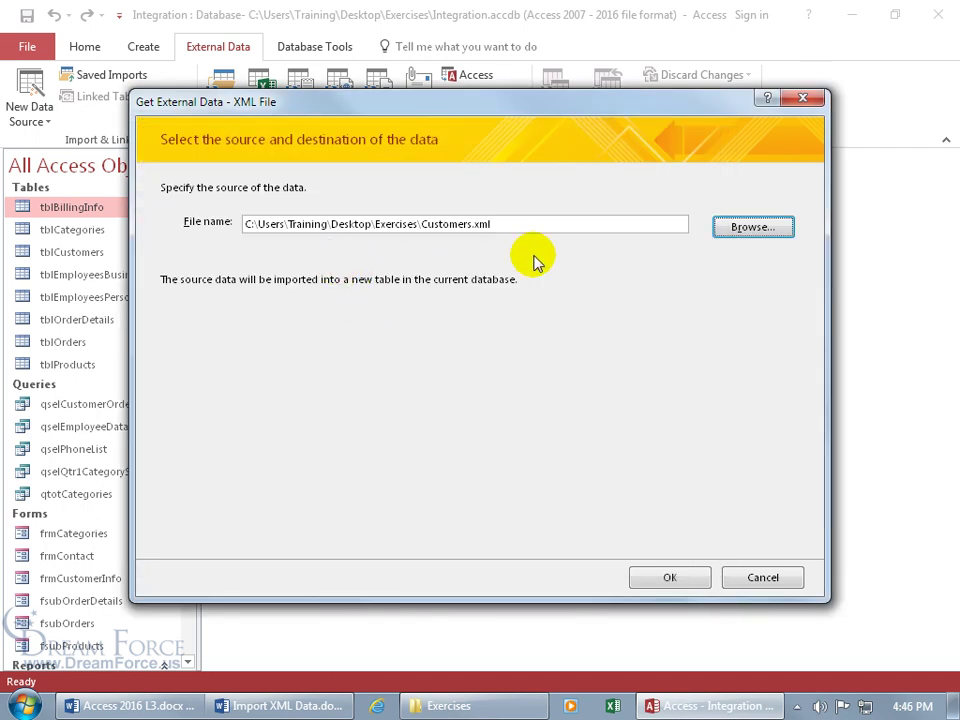
pyautogui.click(667, 577)
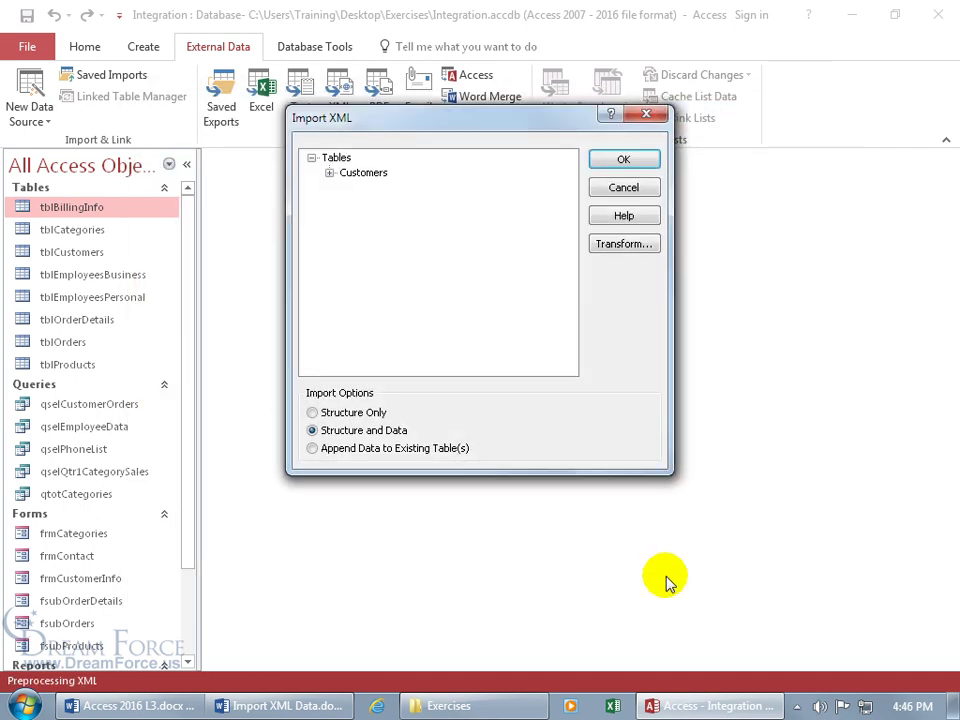
pyautogui.click(330, 175)
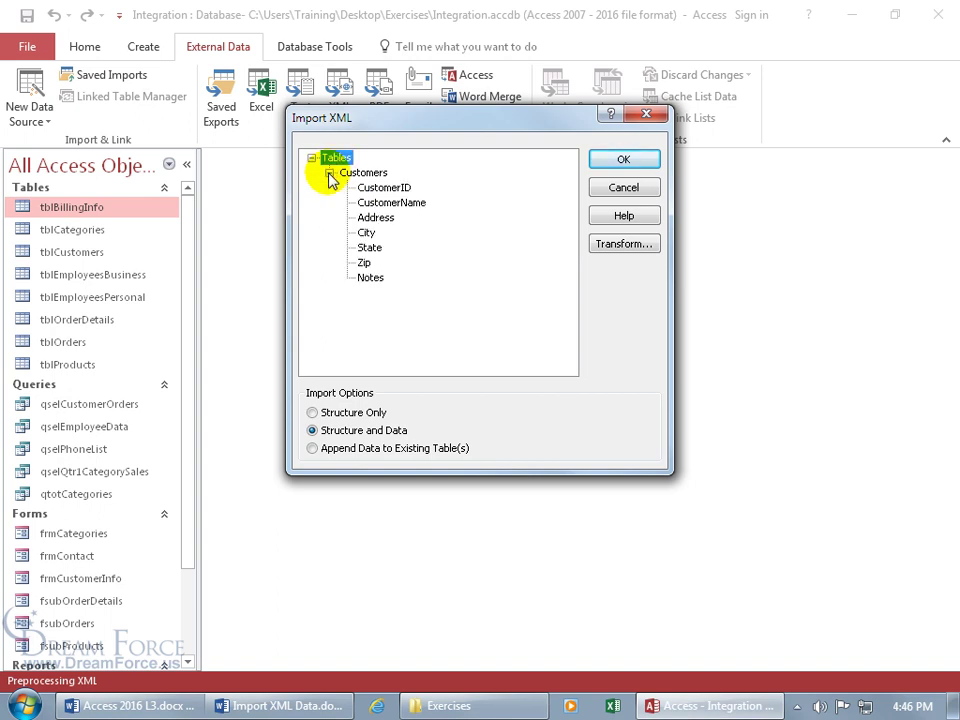
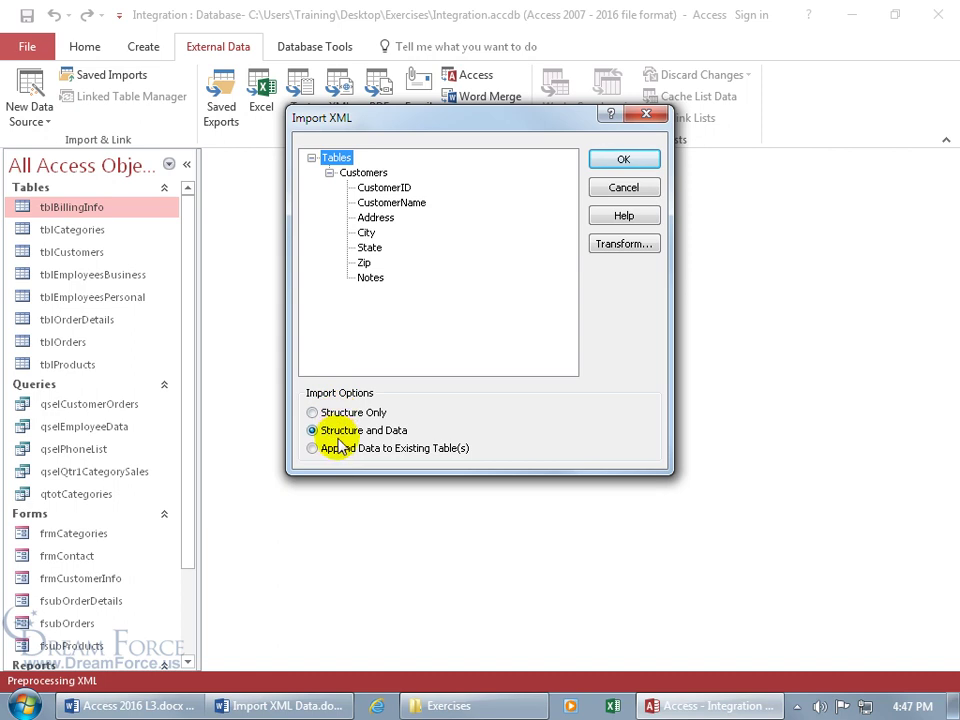
# Finish the XML import without saving steps and open the new Customers table's three records
pyautogui.click(622, 164)
pyautogui.click(752, 594)
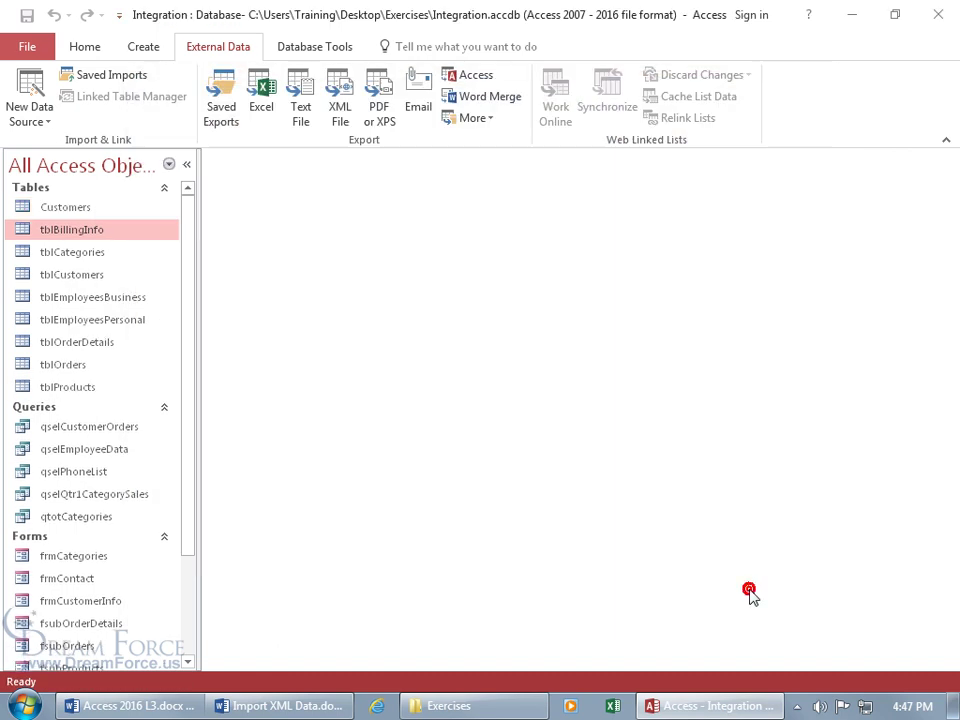
pyautogui.click(72, 207)
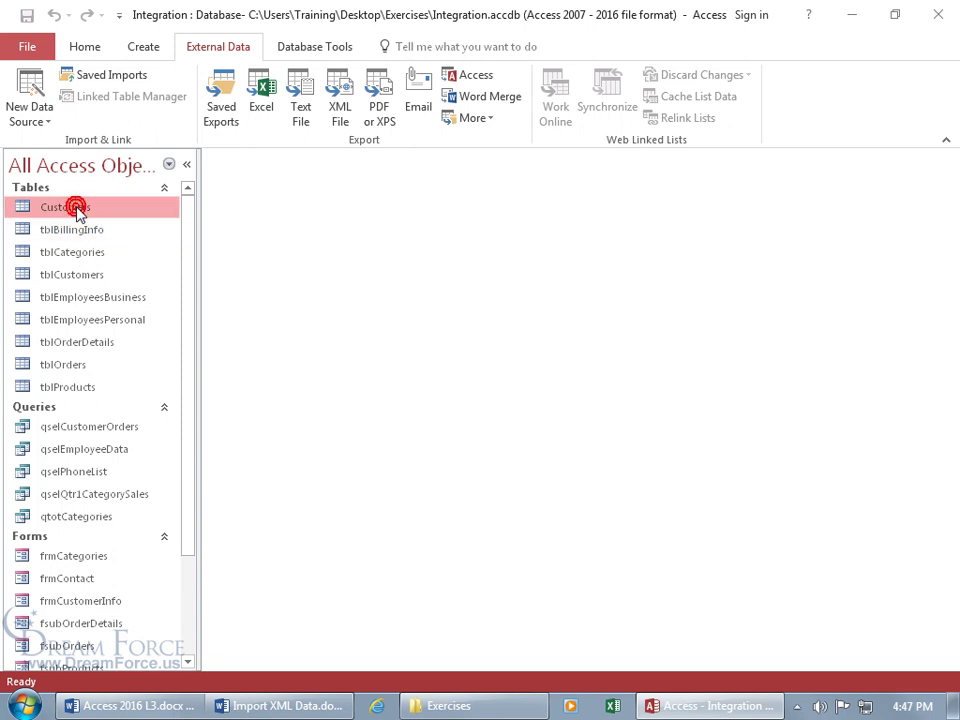
pyautogui.click(64, 274)
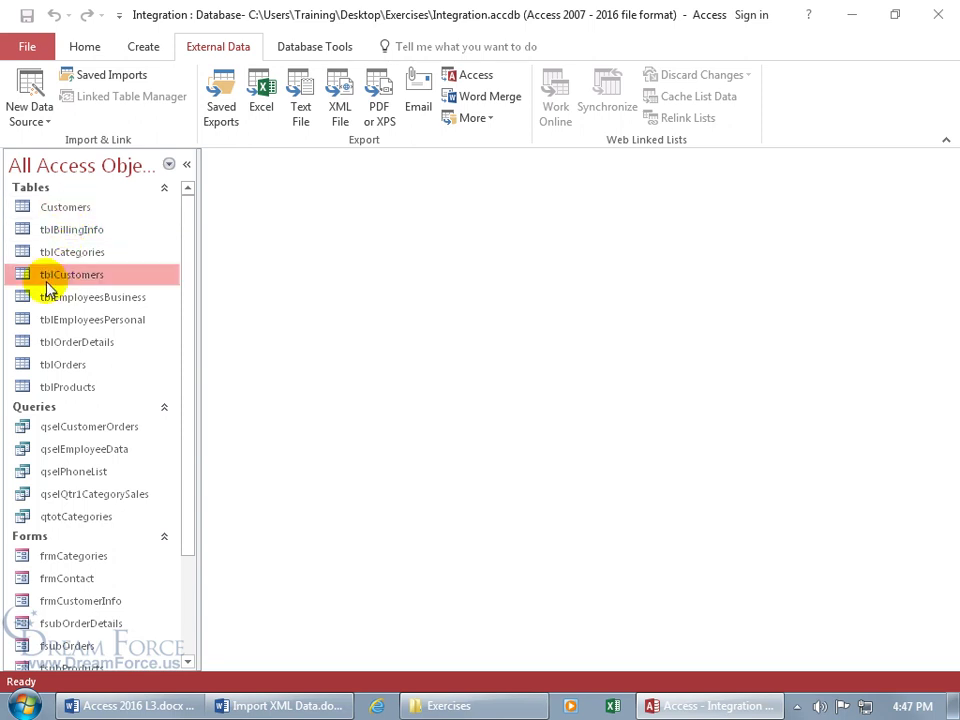
pyautogui.doubleClick(68, 208)
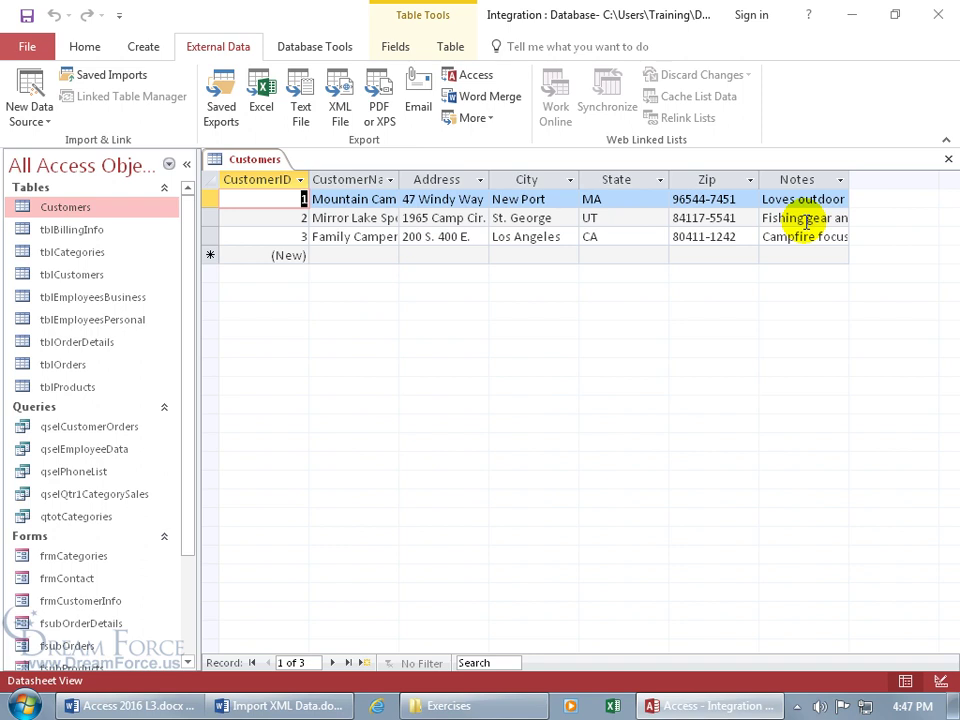
pyautogui.rightClick(251, 161)
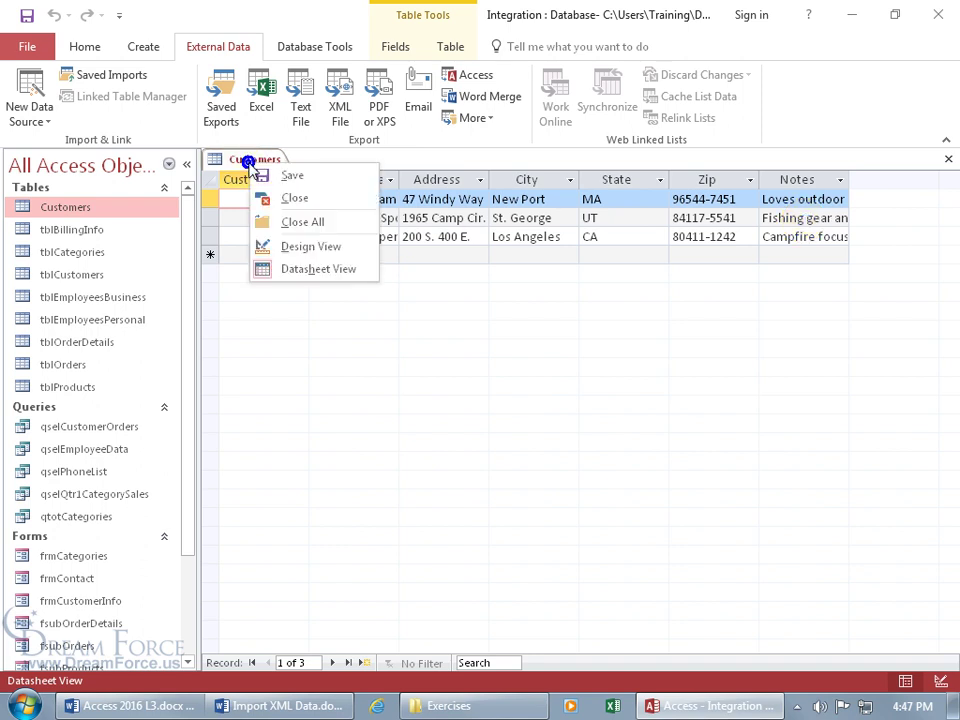
# In Design View, confirm the Customers Notes field's data type stays Long Text
pyautogui.click(289, 245)
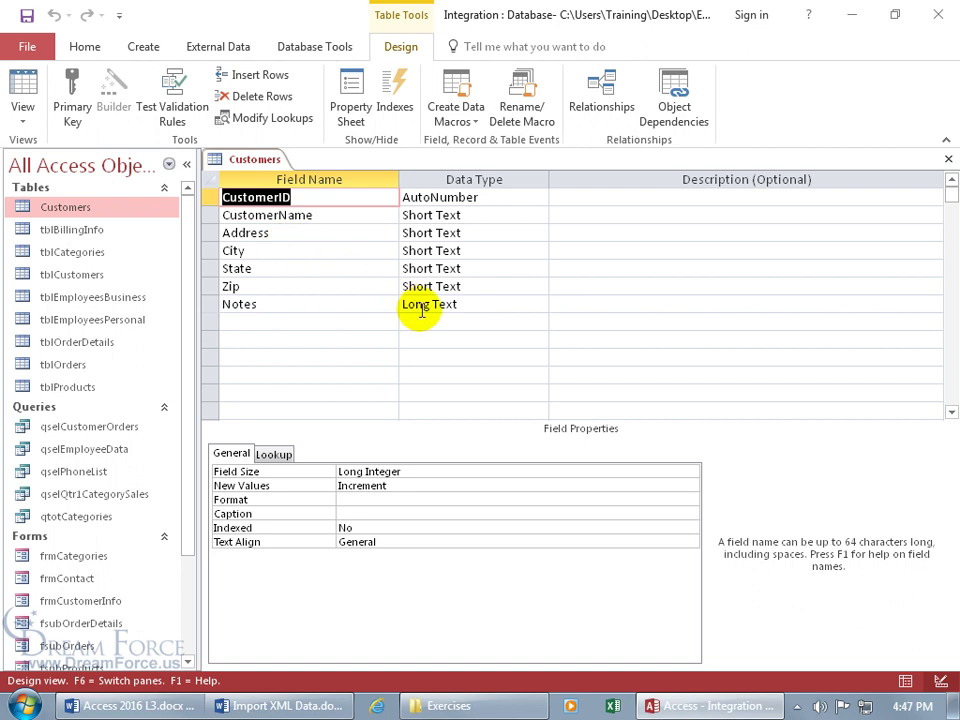
pyautogui.click(428, 306)
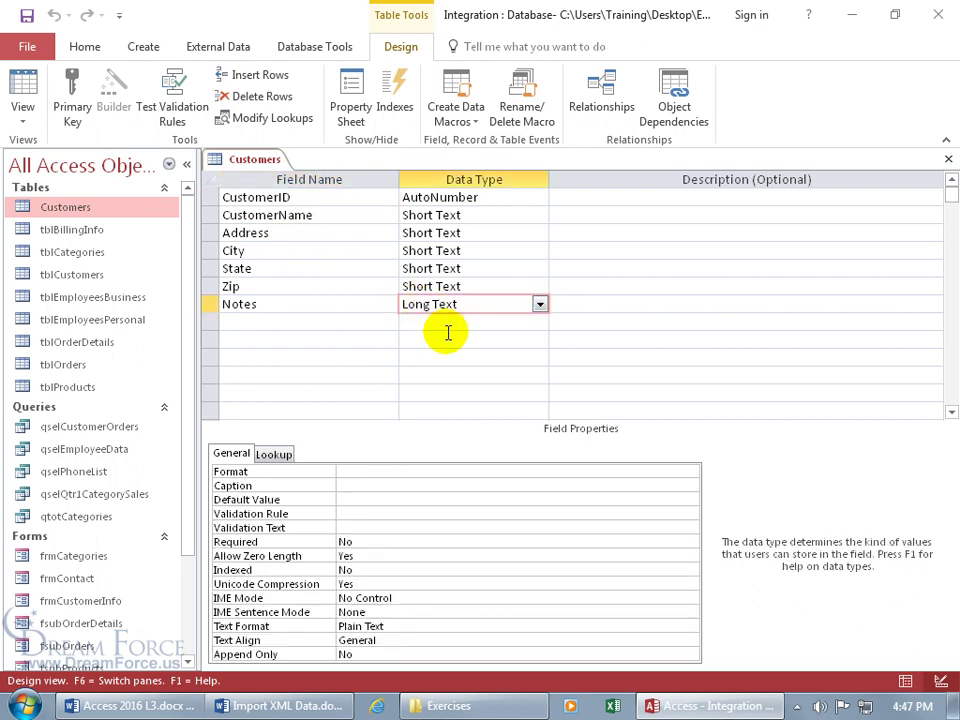
pyautogui.click(540, 305)
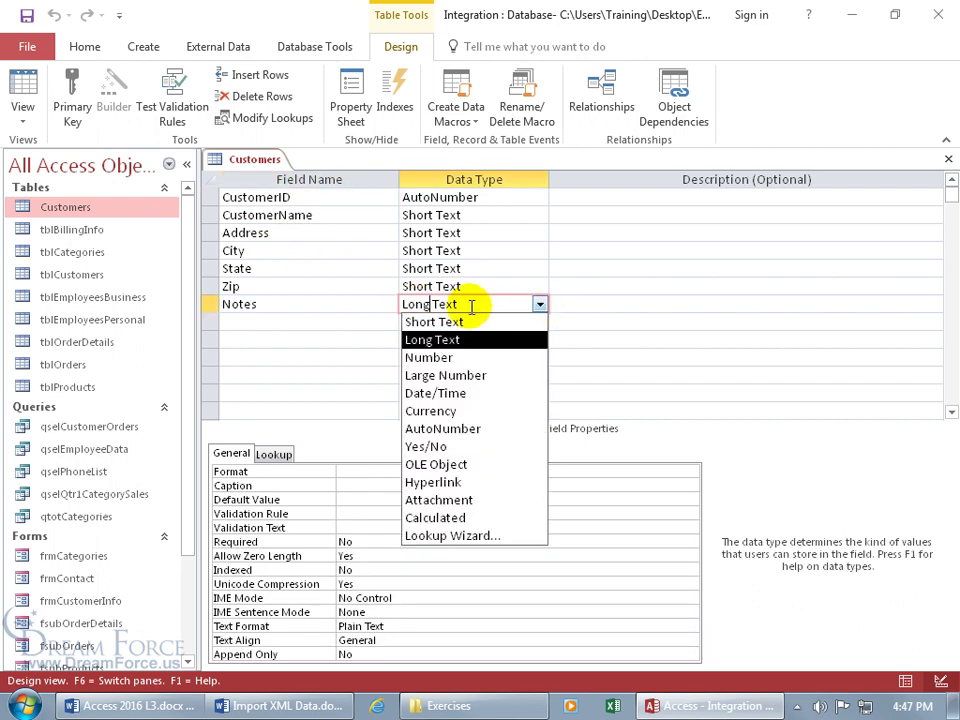
pyautogui.click(352, 320)
pyautogui.click(352, 320)
# Return Customers to Datasheet View and widen the Notes column
pyautogui.rightClick(255, 160)
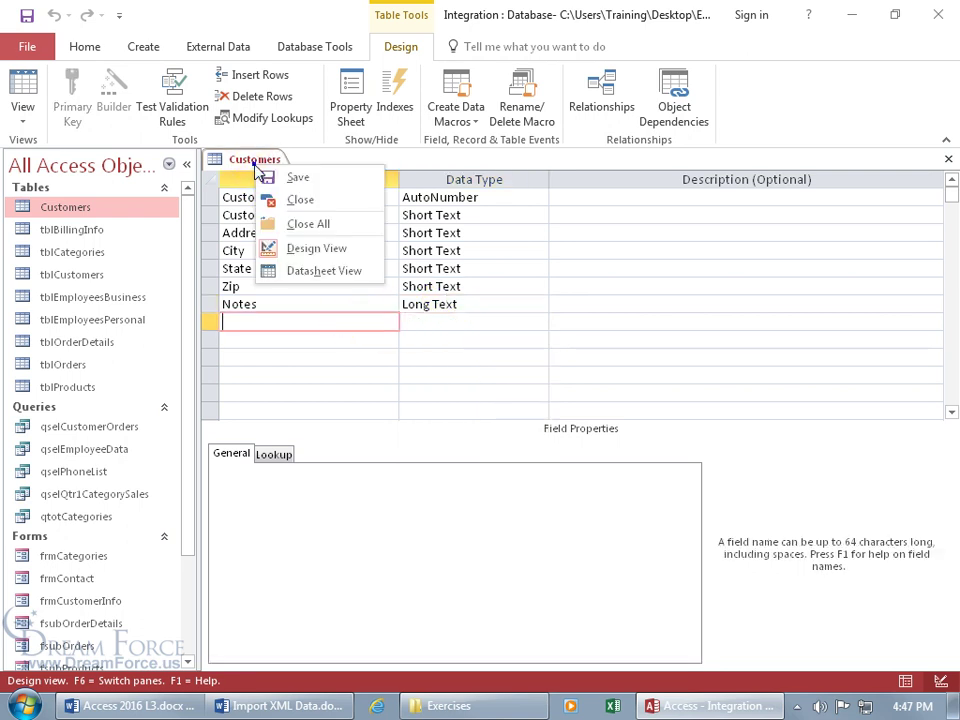
pyautogui.click(314, 270)
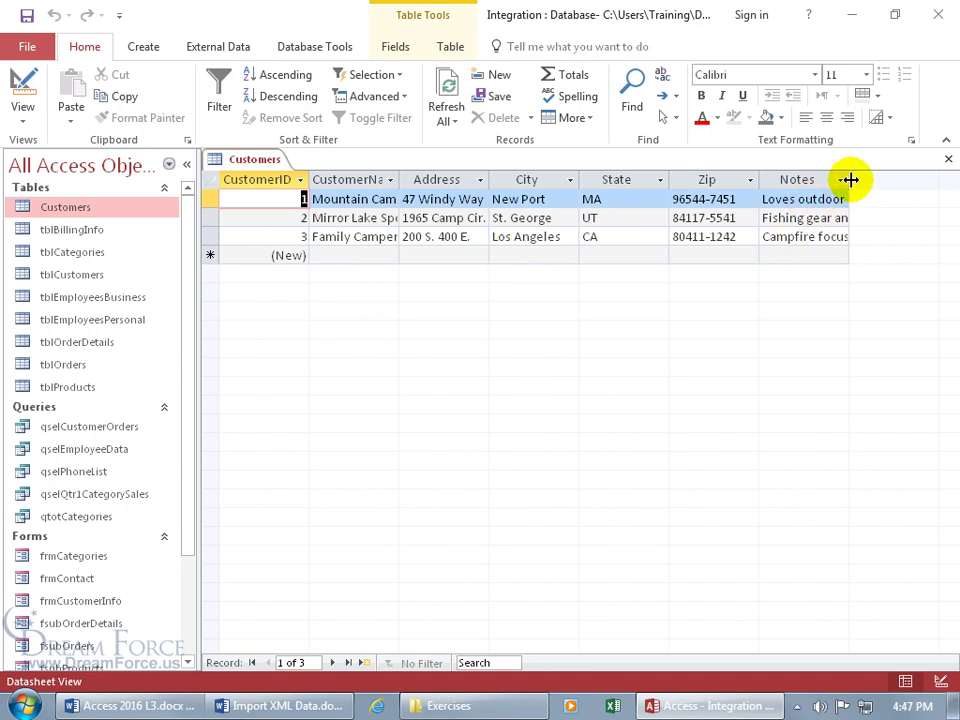
pyautogui.moveTo(850, 179); pyautogui.dragTo(912, 180)
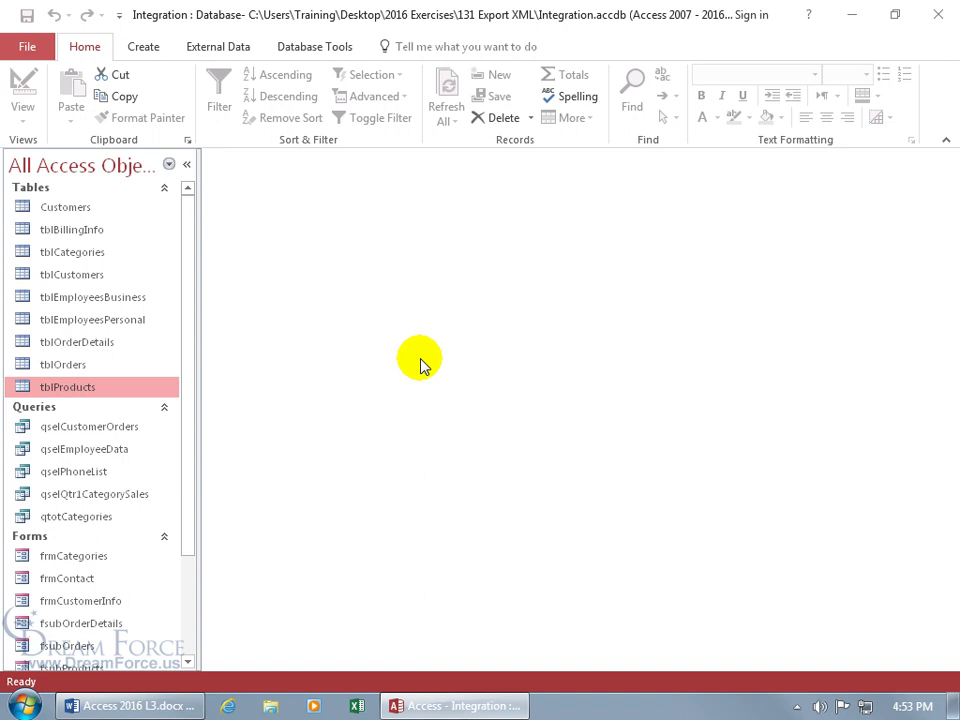
# Start an XML File export of tblProducts with the Desktop as the destination
pyautogui.doubleClick(68, 386)
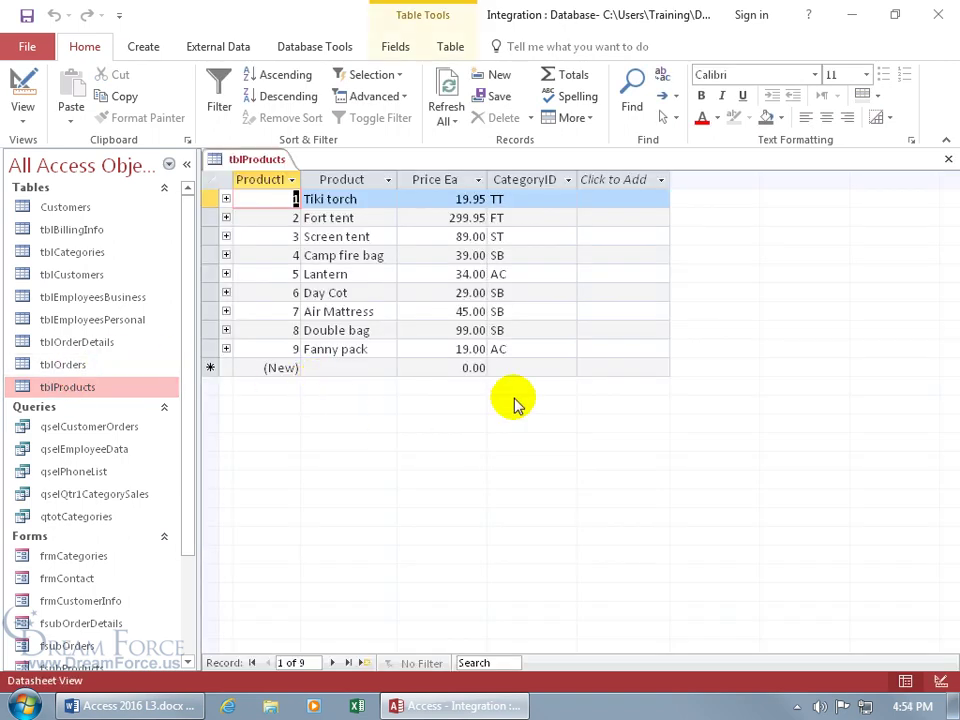
pyautogui.click(947, 160)
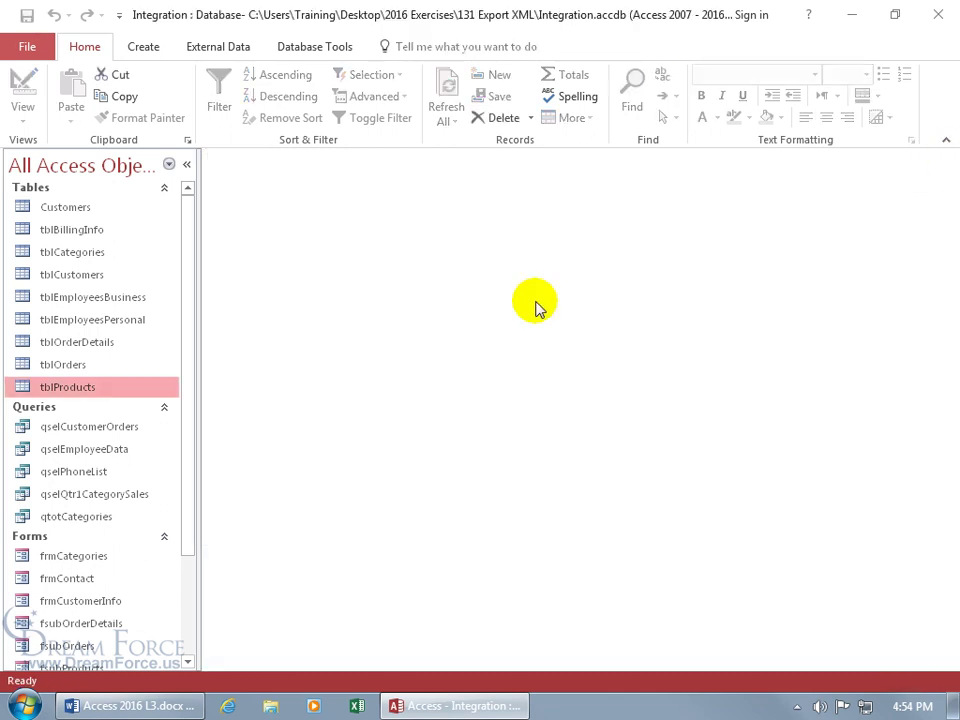
pyautogui.click(230, 50)
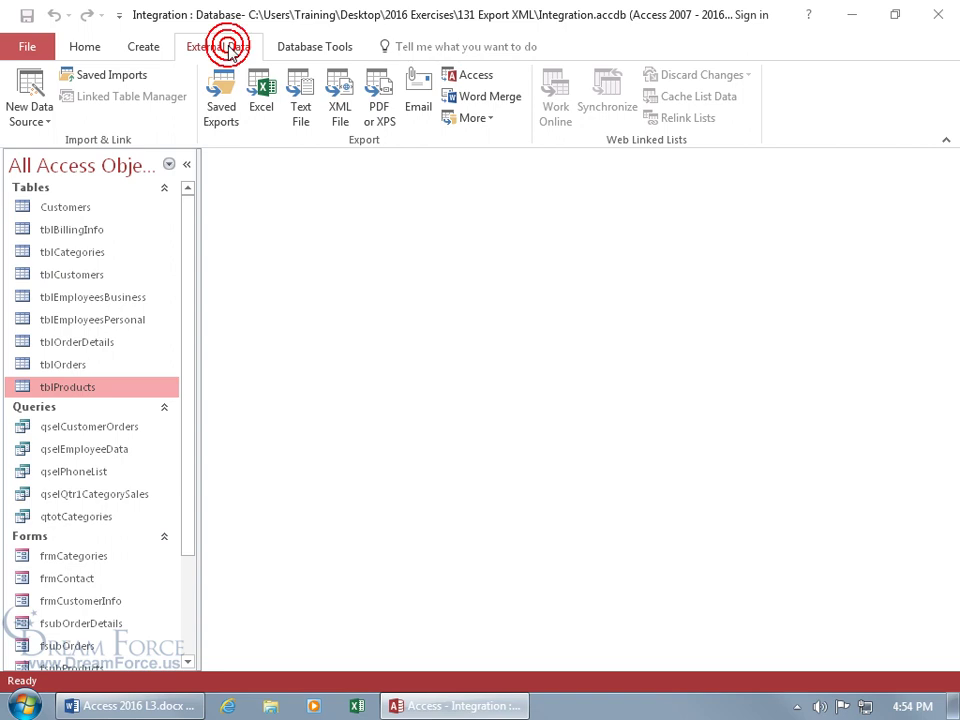
pyautogui.click(341, 108)
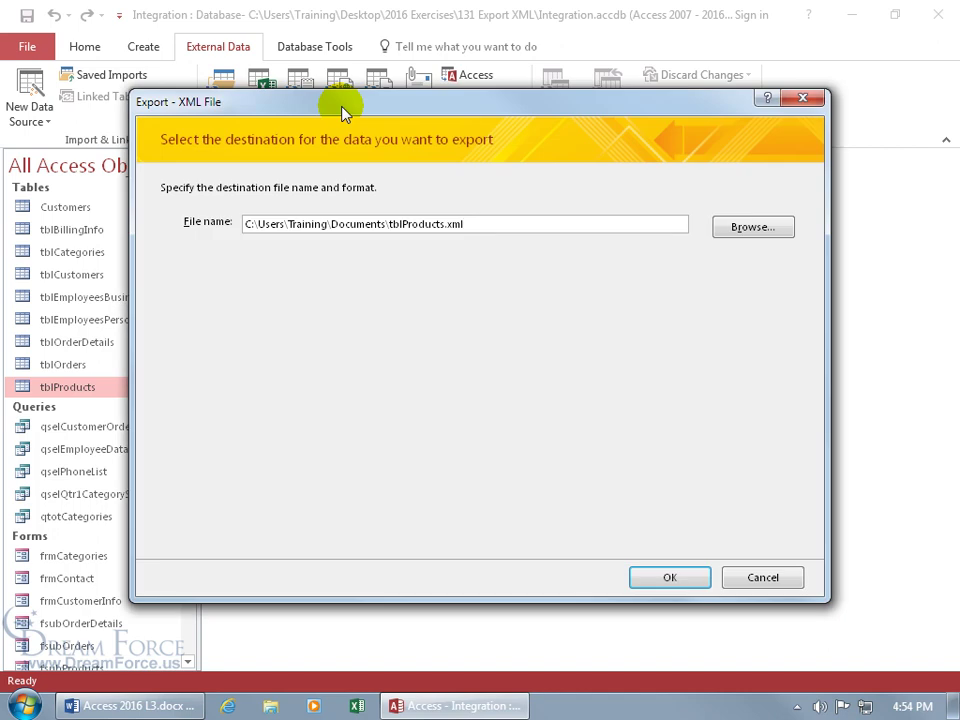
pyautogui.click(737, 232)
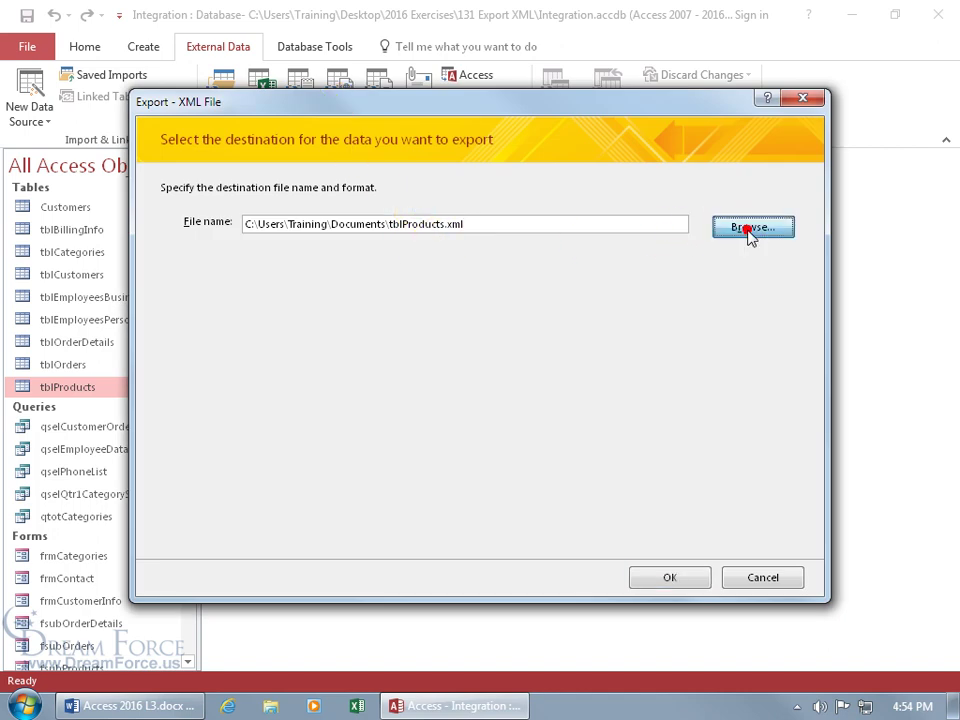
pyautogui.click(203, 283)
pyautogui.click(582, 536)
pyautogui.click(664, 576)
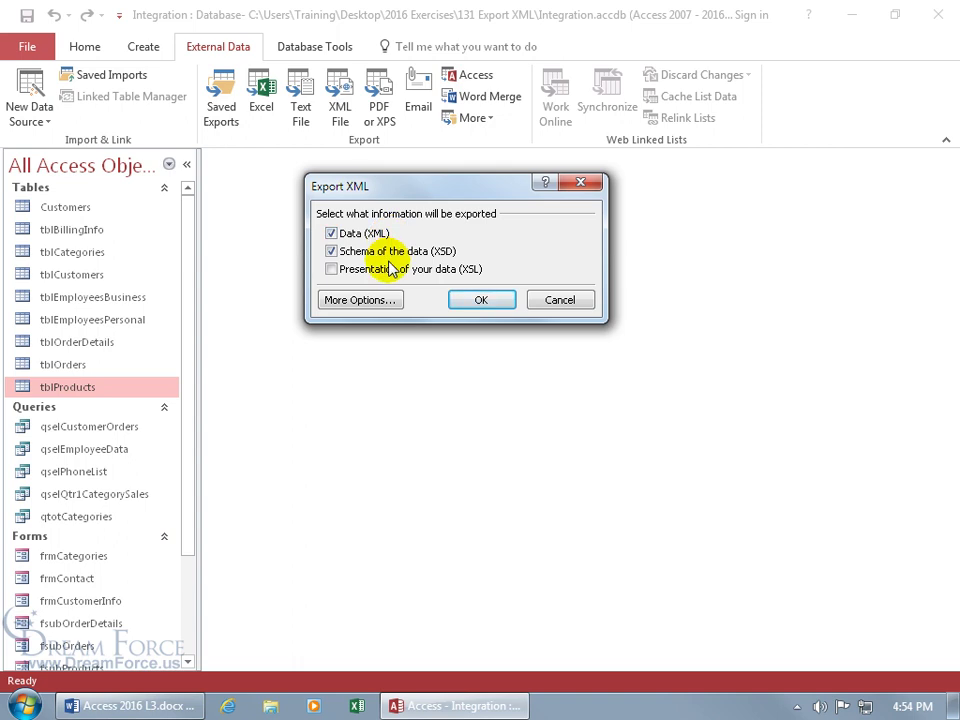
# Export data and schema with XSL presentation left unchecked, without saving export steps
pyautogui.click(334, 270)
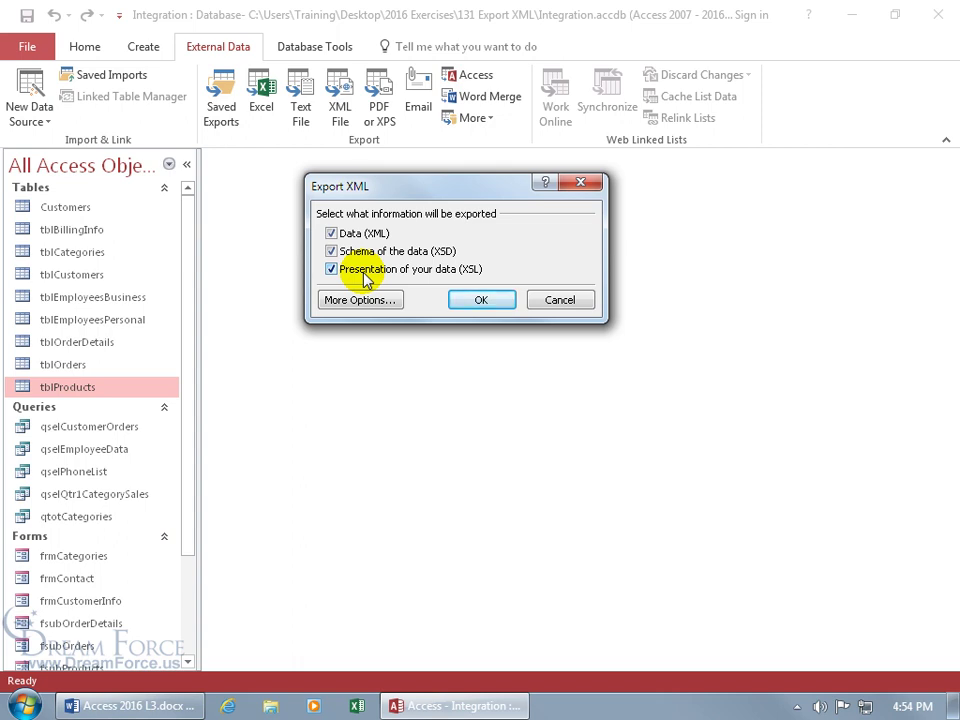
pyautogui.click(334, 272)
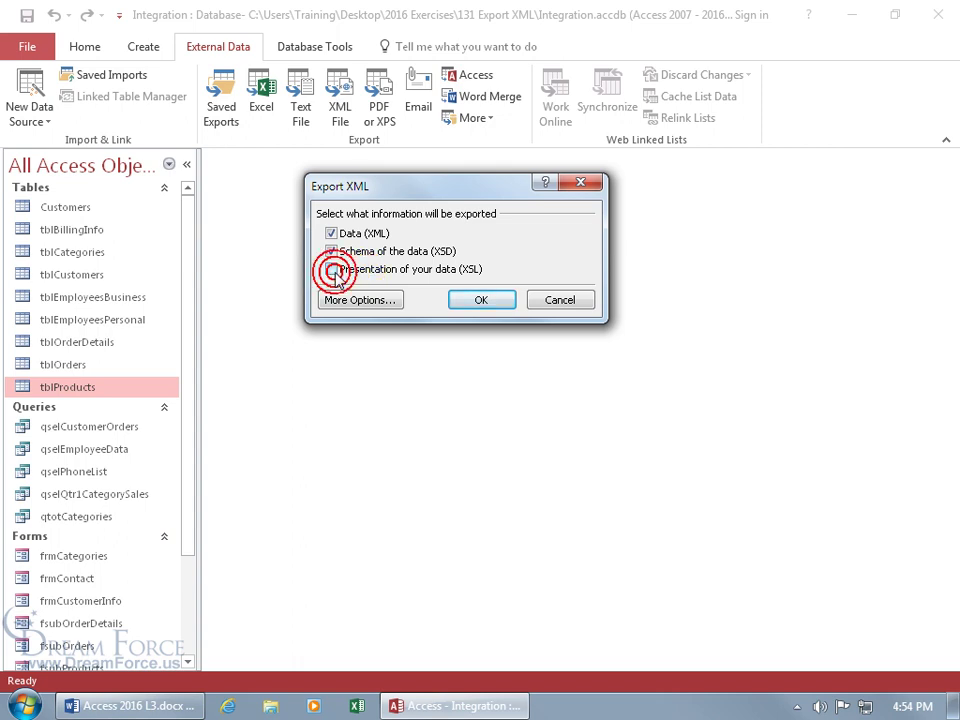
pyautogui.click(469, 300)
pyautogui.click(770, 594)
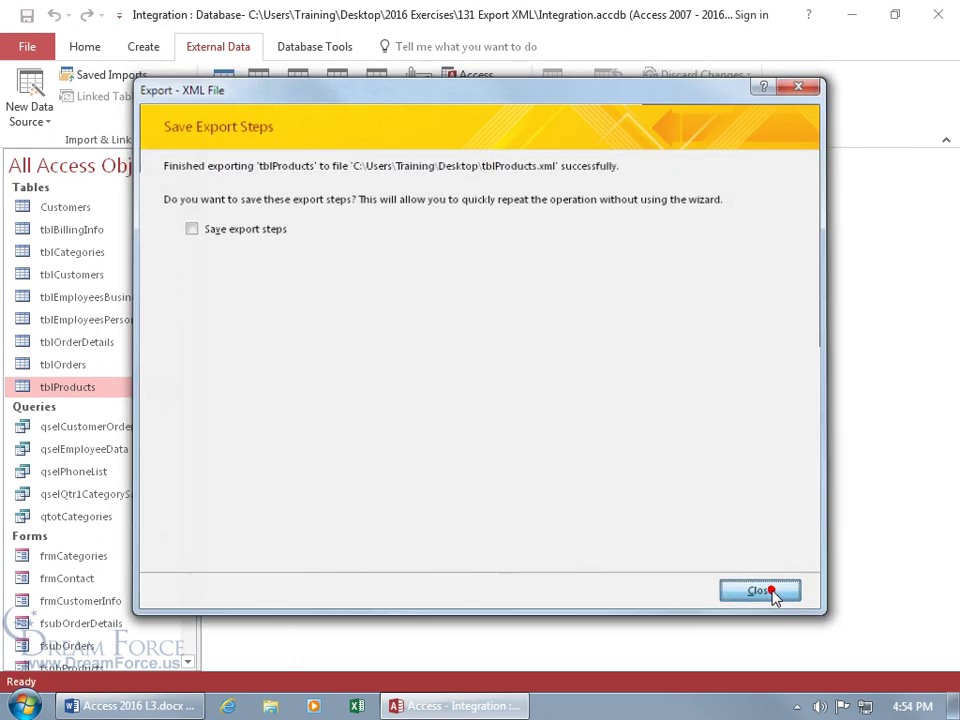
# Minimize Access, move both tblProducts files to mid-desktop, and open tblProducts.xml's context menu
pyautogui.click(851, 14)
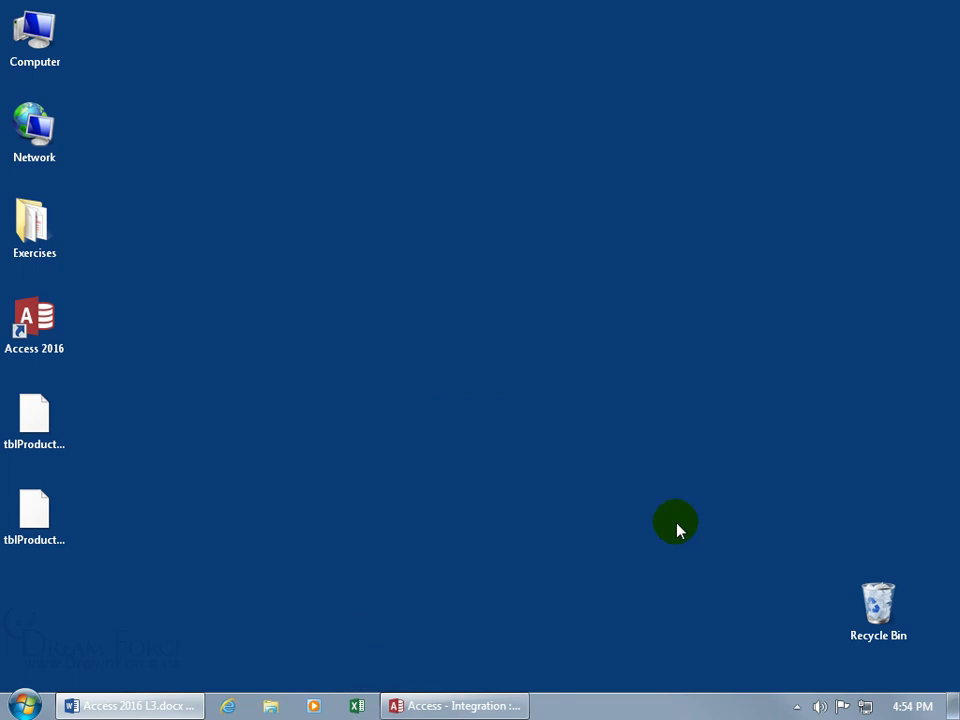
pyautogui.moveTo(182, 563); pyautogui.dragTo(465, 296)
pyautogui.click(517, 300)
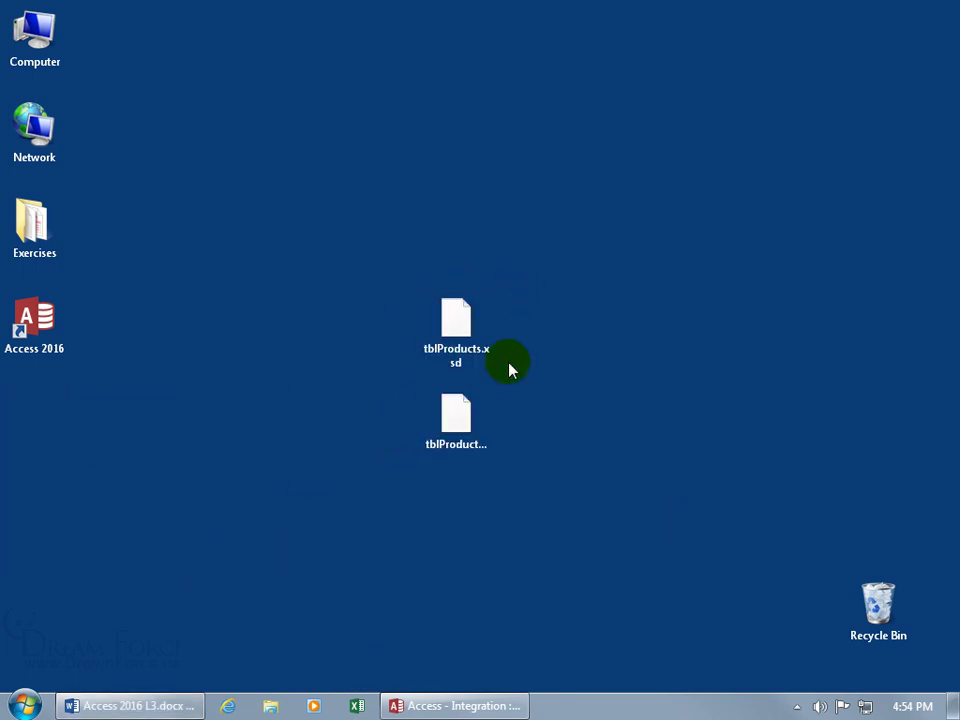
pyautogui.click(478, 362)
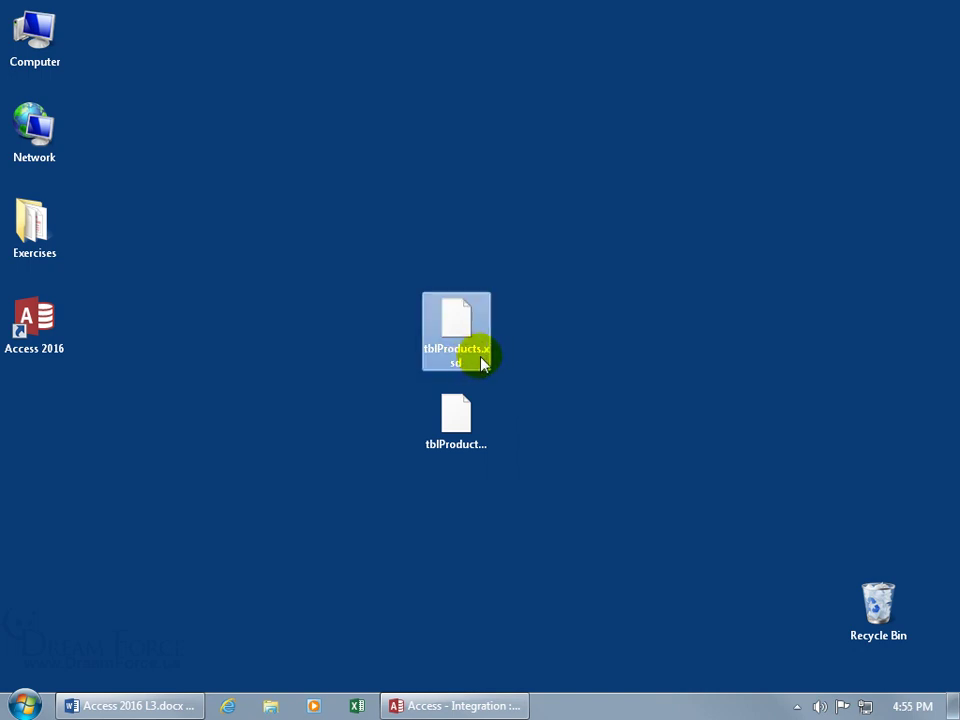
pyautogui.click(464, 429)
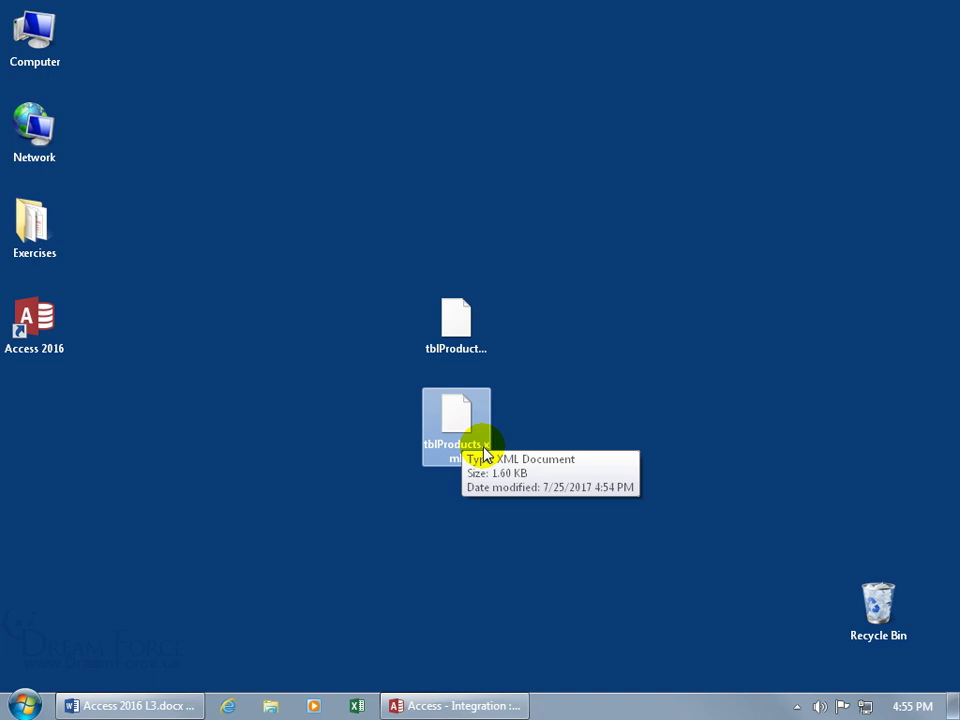
pyautogui.keyDown('ctrl'); pyautogui.click(456, 340); pyautogui.keyUp('ctrl')
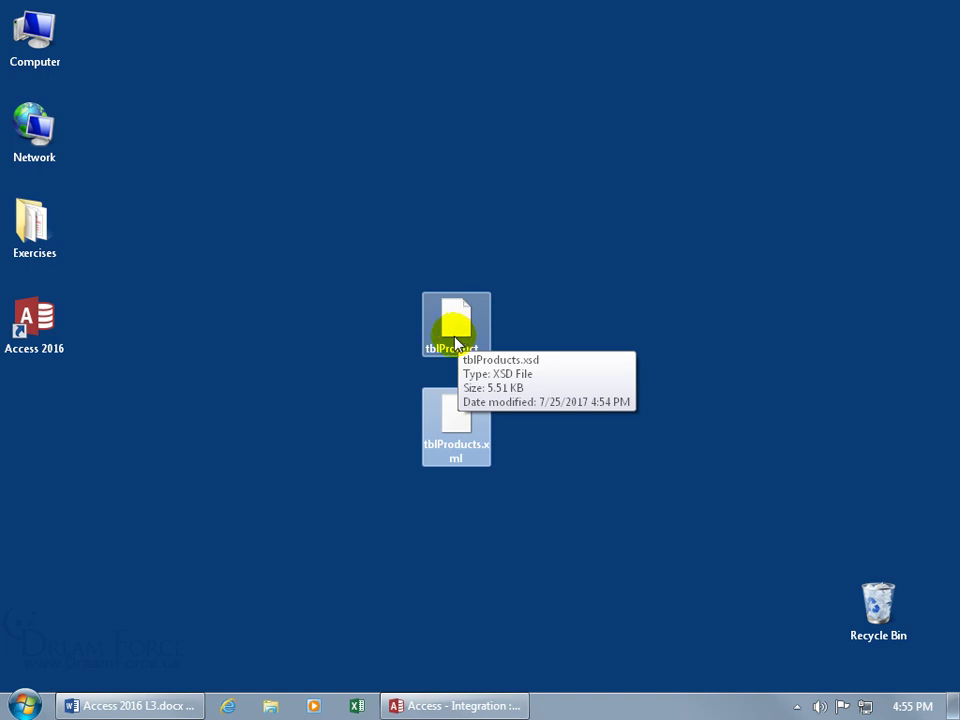
pyautogui.rightClick(453, 423)
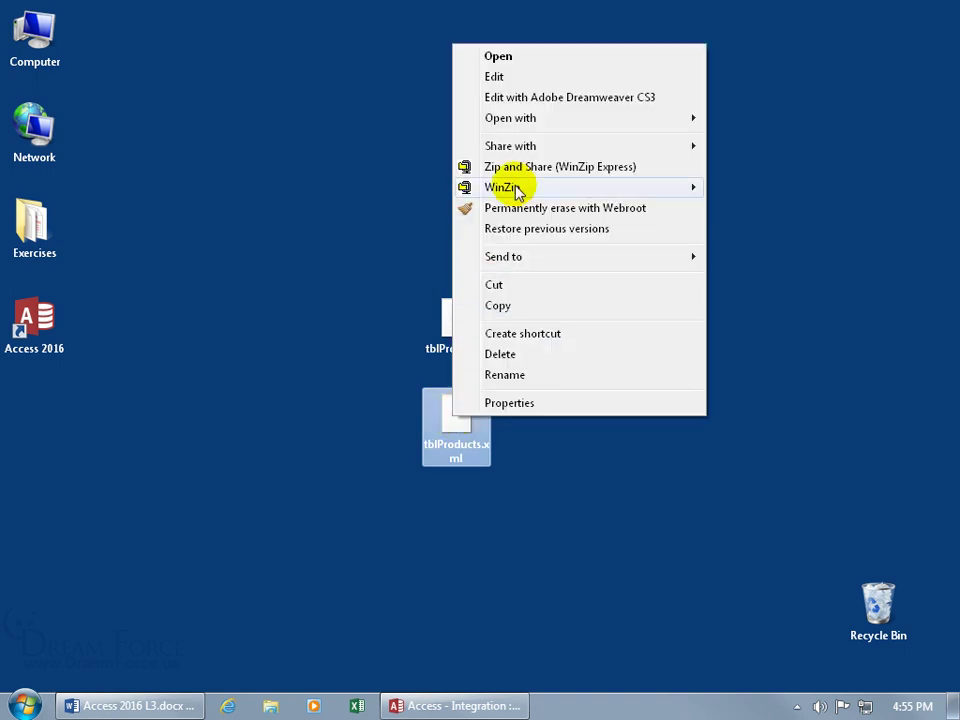
# Open tblProducts.xml in maximized Notepad and highlight the Tiki torch name and first price
pyautogui.moveTo(523, 120)
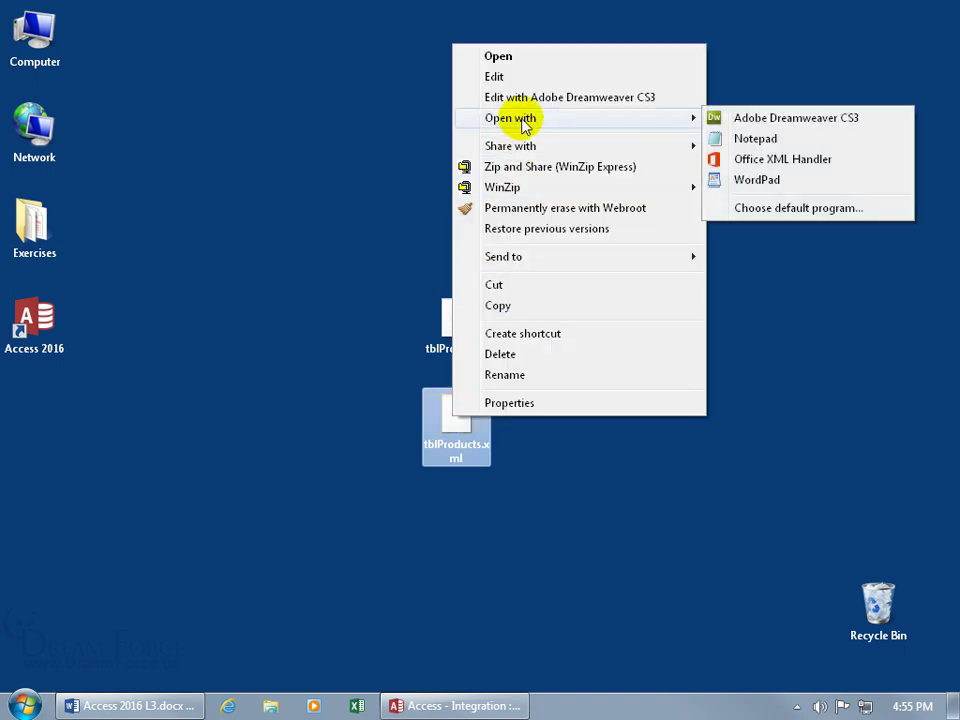
pyautogui.click(757, 138)
pyautogui.click(763, 131)
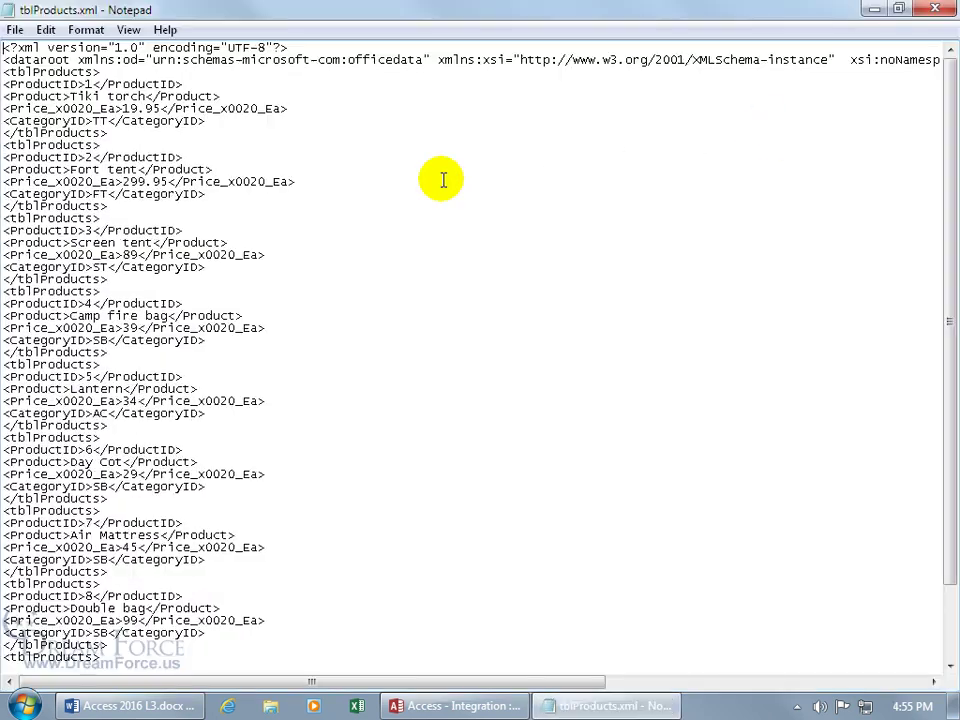
pyautogui.moveTo(72, 96); pyautogui.dragTo(142, 97)
pyautogui.moveTo(72, 96); pyautogui.dragTo(160, 108)
pyautogui.click(130, 112)
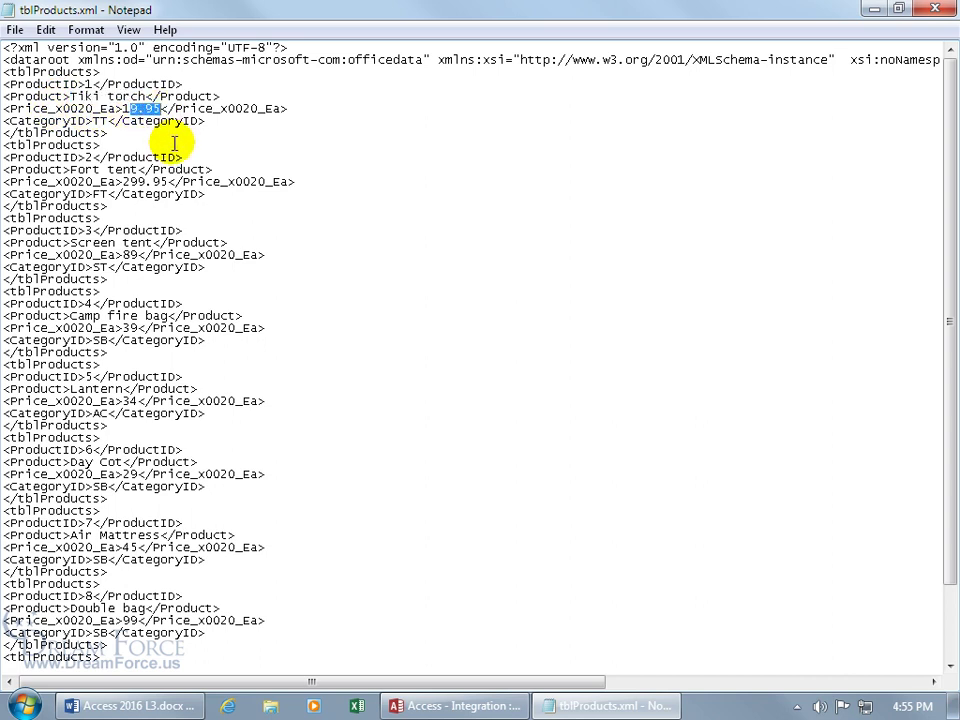
# Close Notepad and select tblProducts.xsd on the desktop
pyautogui.click(935, 10)
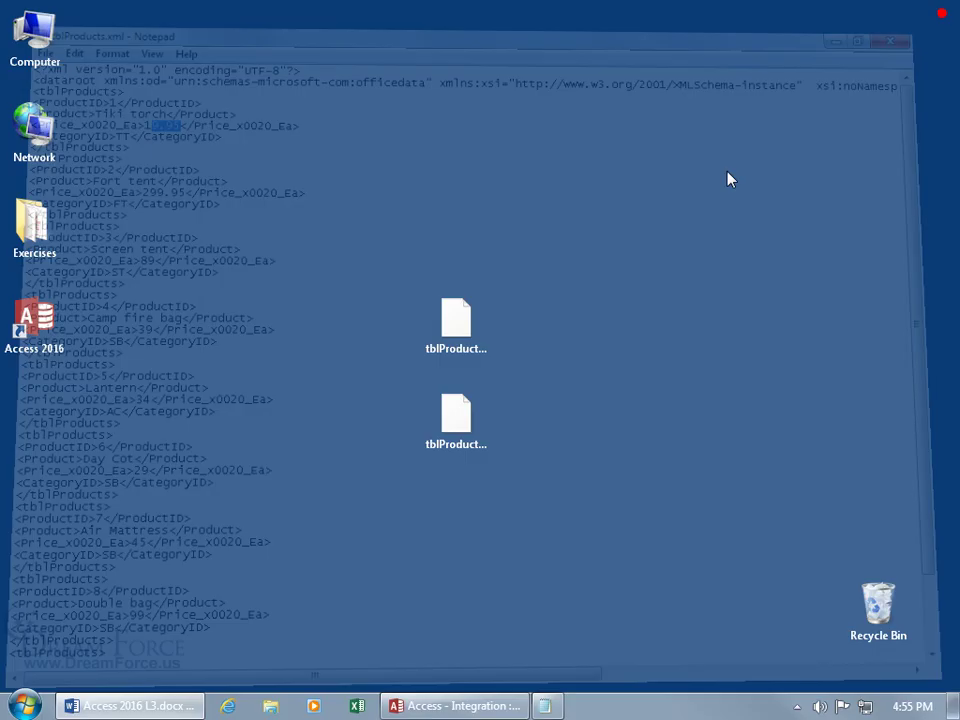
pyautogui.click(479, 418)
pyautogui.click(468, 337)
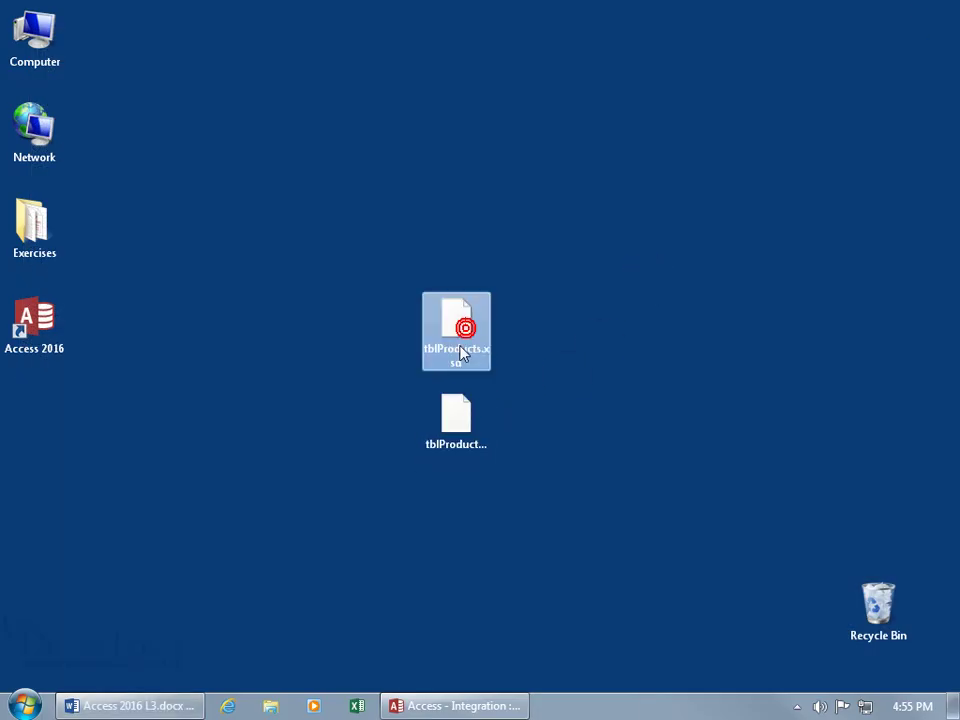
pyautogui.moveTo(465, 362)
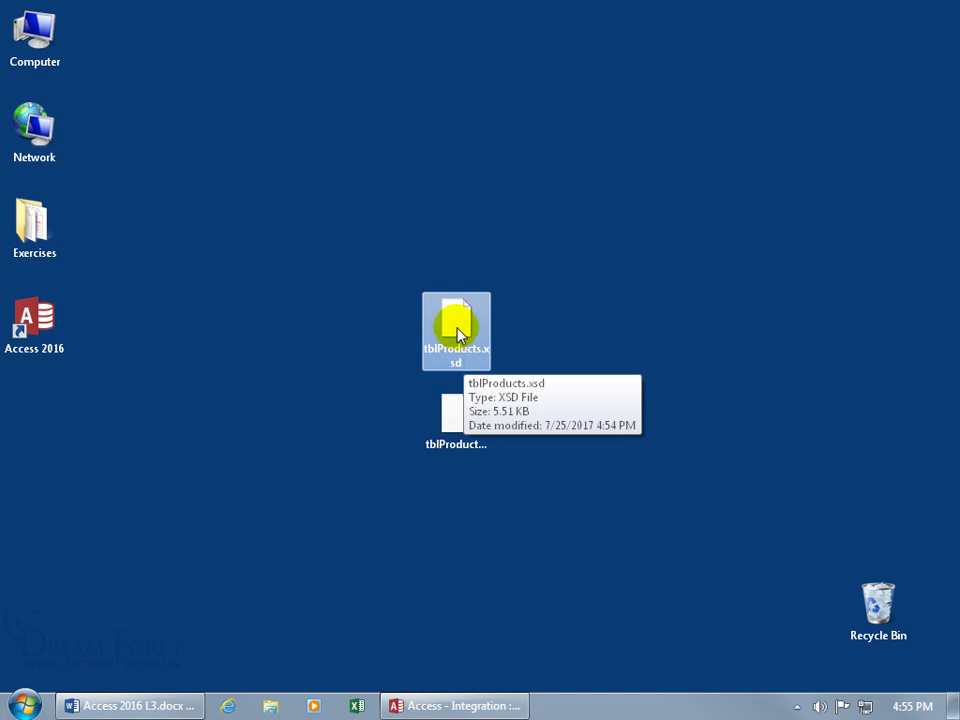
# Launch Notepad, open tblProducts.xsd using the All Files (*.*) filter, and maximize the window
pyautogui.click(28, 703)
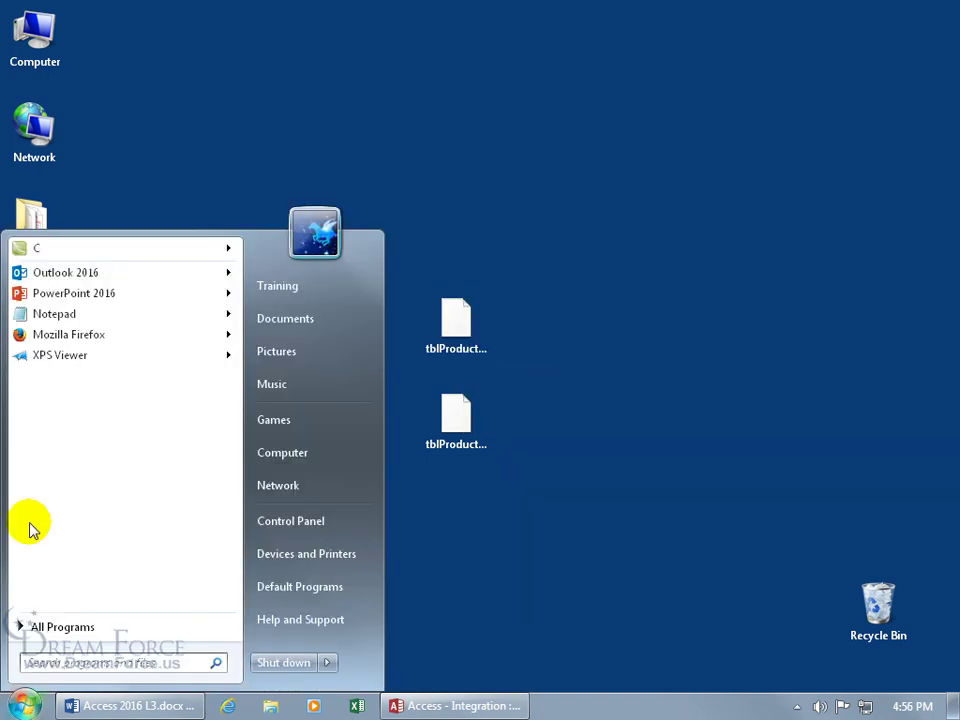
pyautogui.click(58, 315)
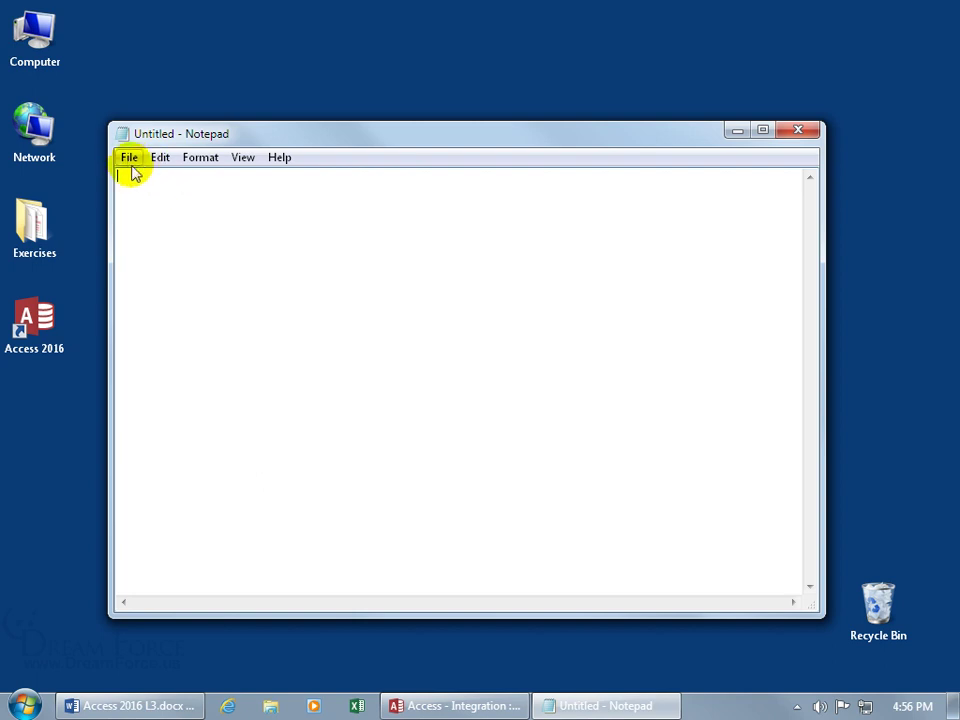
pyautogui.click(129, 158)
pyautogui.click(144, 201)
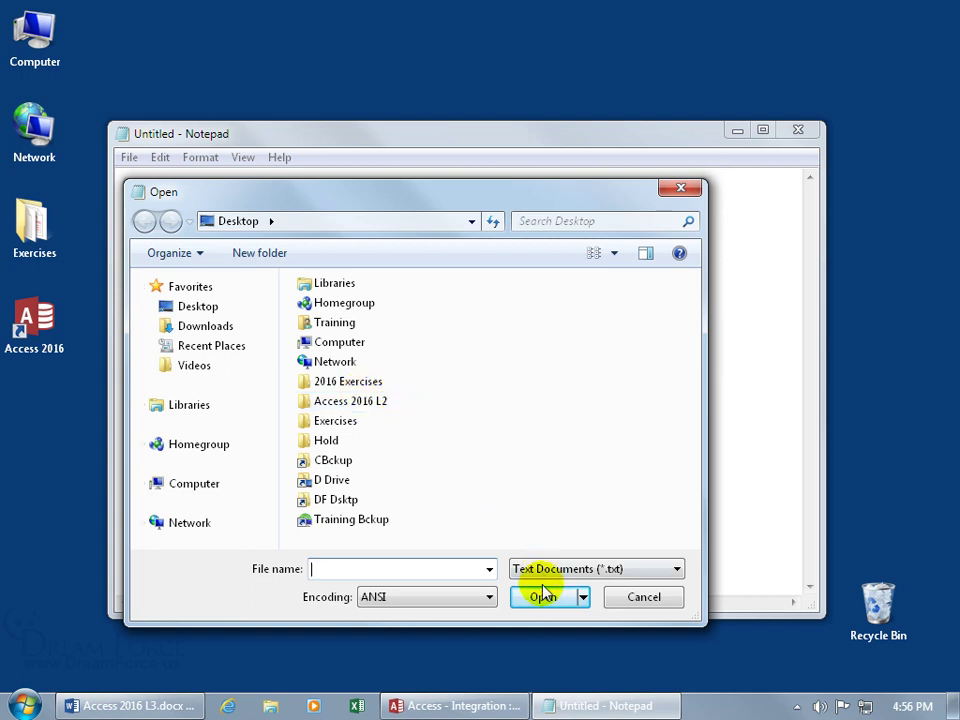
pyautogui.click(632, 580)
pyautogui.click(604, 604)
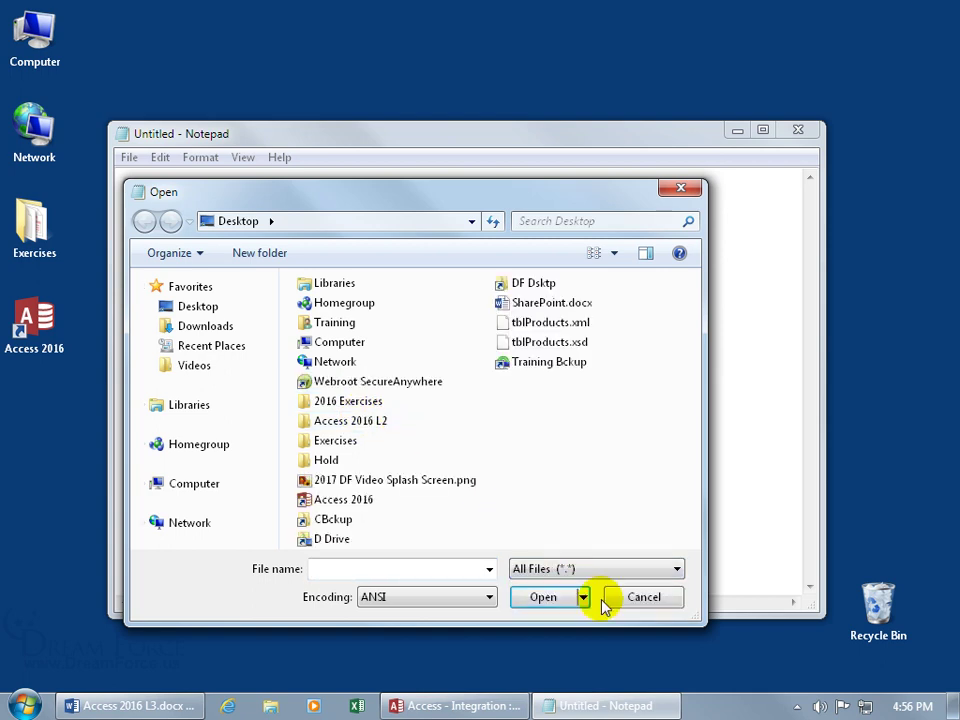
pyautogui.doubleClick(550, 343)
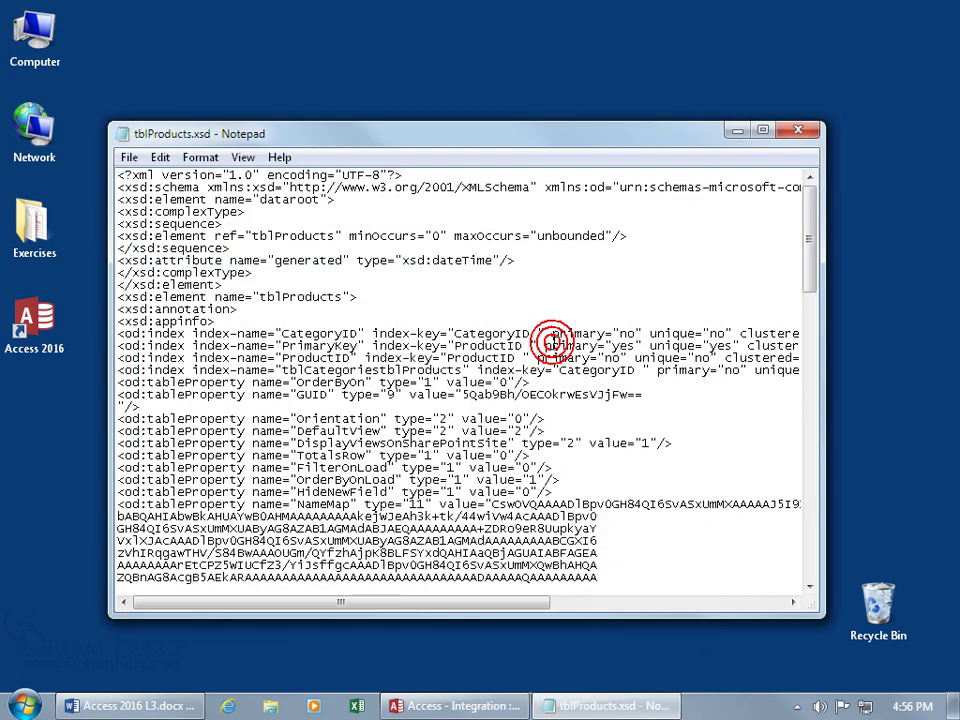
pyautogui.click(762, 130)
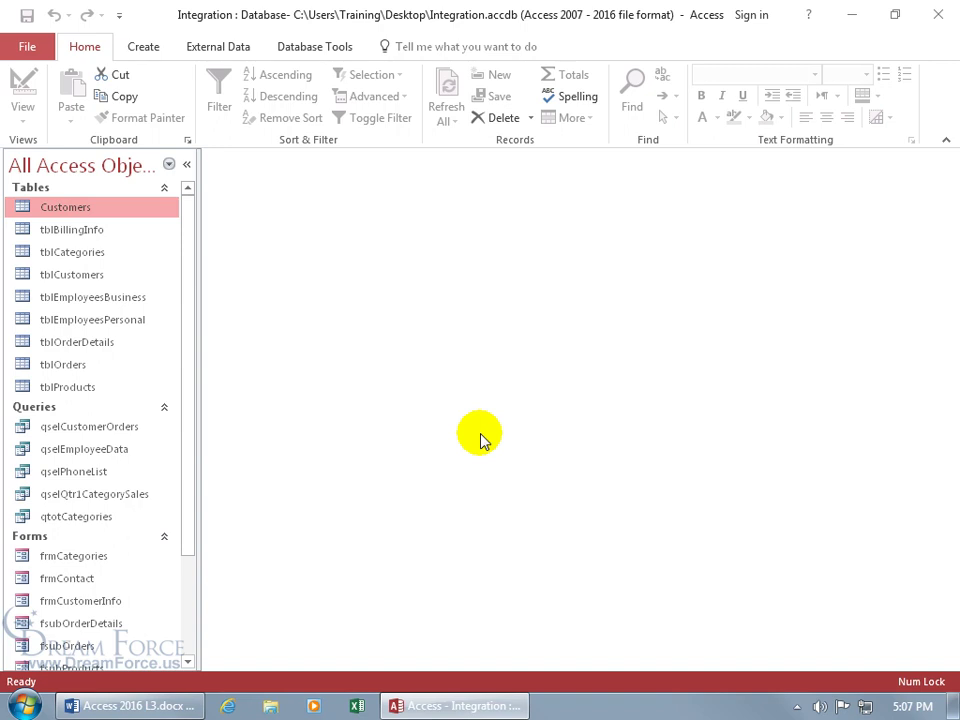
# Start Outlook 2016, go to People, and open a contact's details, dismissing the birthday reminder
pyautogui.click(22, 705)
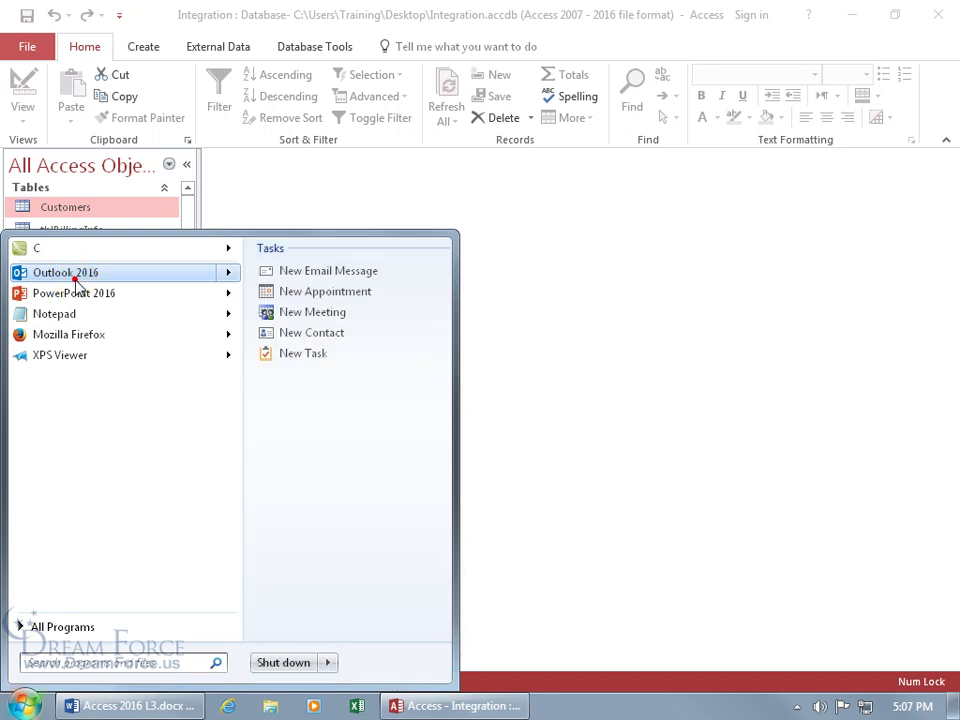
pyautogui.click(70, 276)
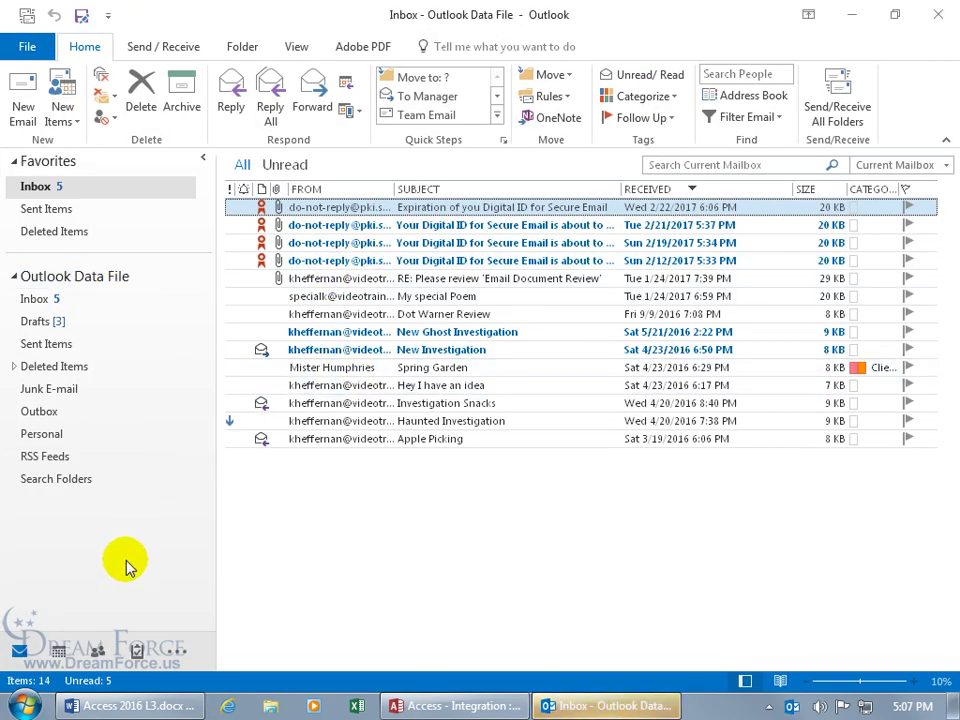
pyautogui.moveTo(97, 650)
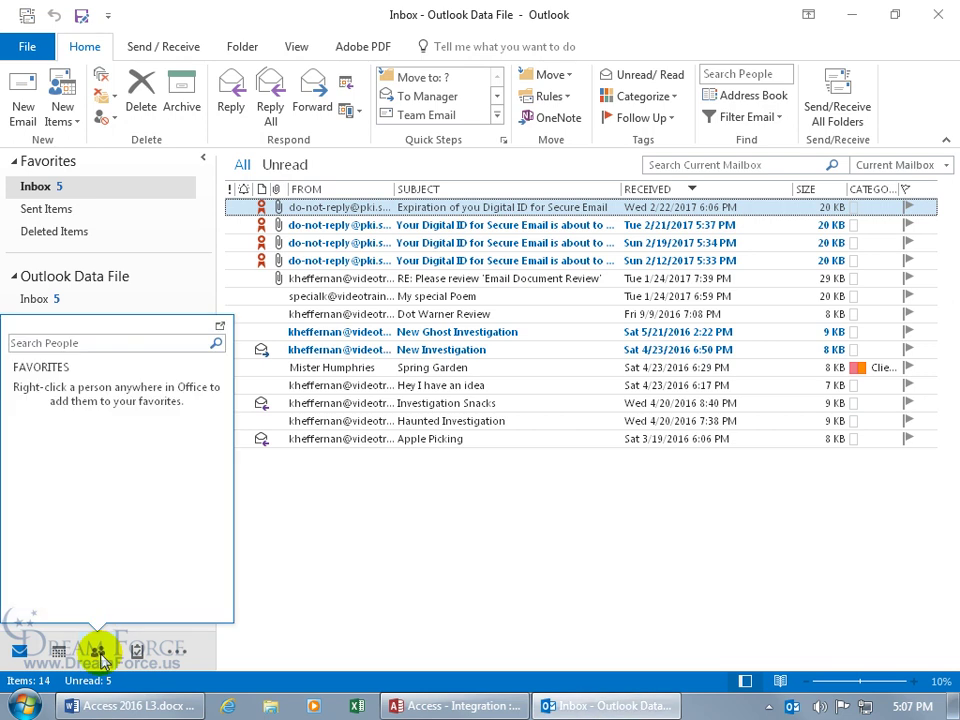
pyautogui.click(100, 655)
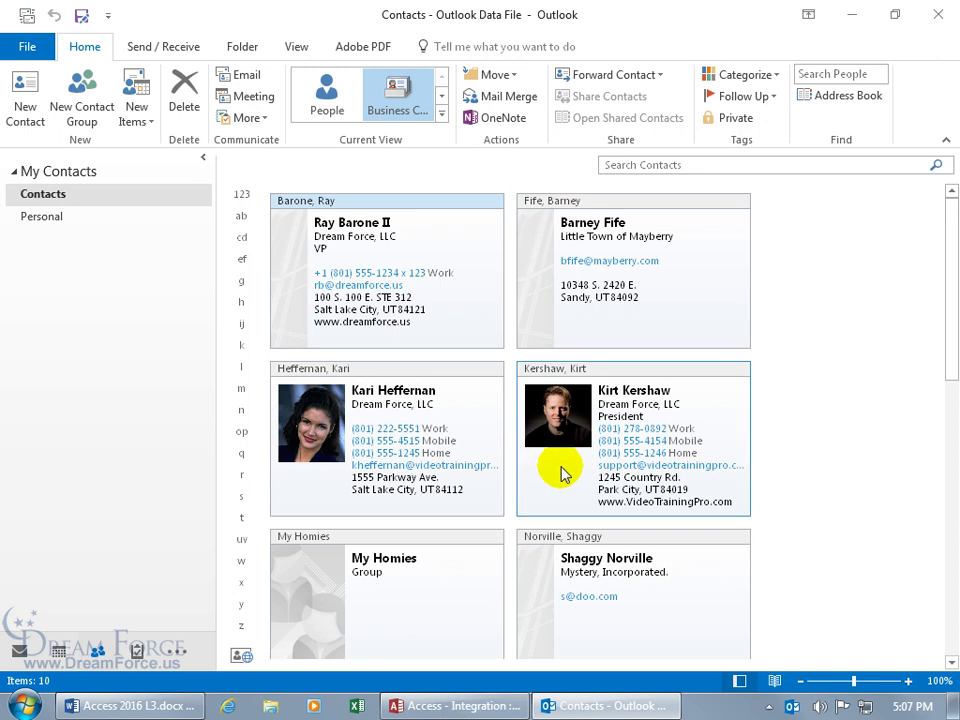
pyautogui.doubleClick(440, 405)
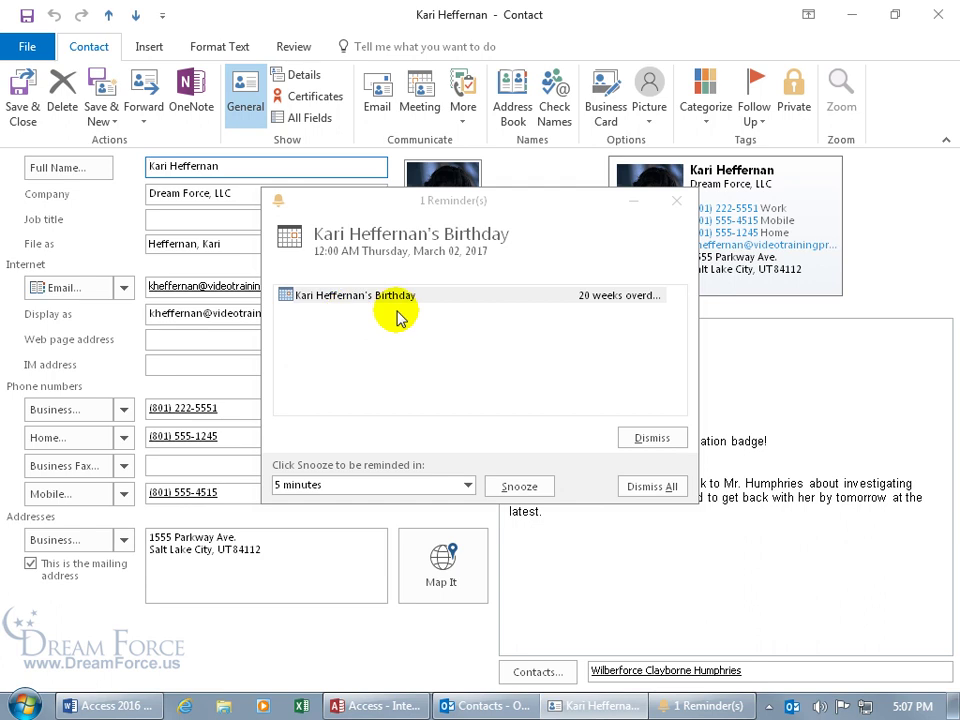
pyautogui.click(634, 203)
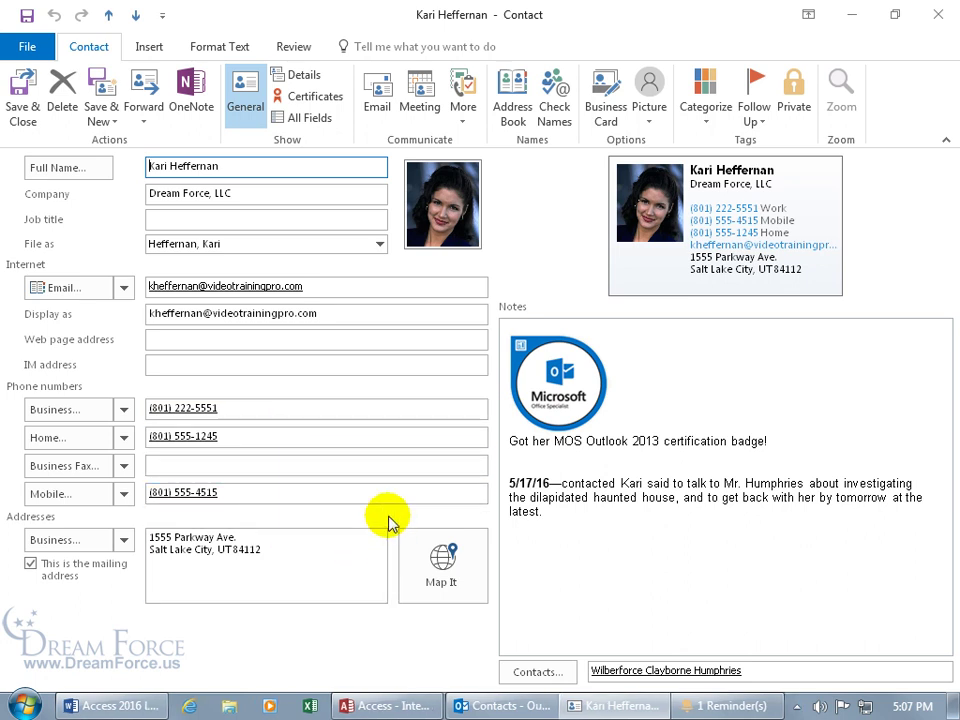
# Close the contact, browse the business cards, then close Outlook
pyautogui.click(938, 14)
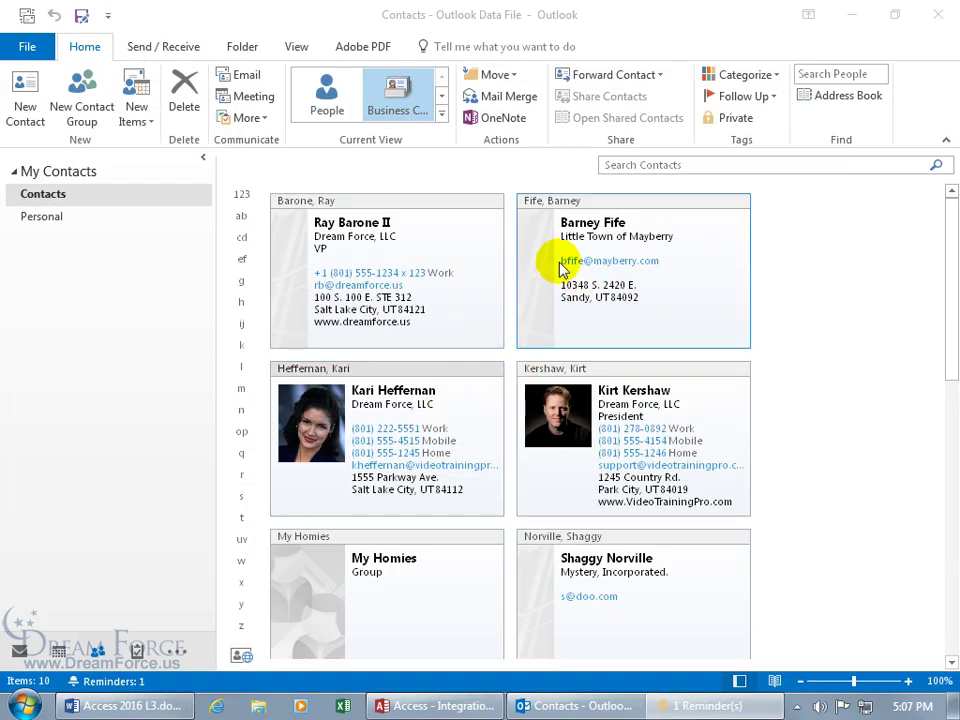
pyautogui.click(418, 255)
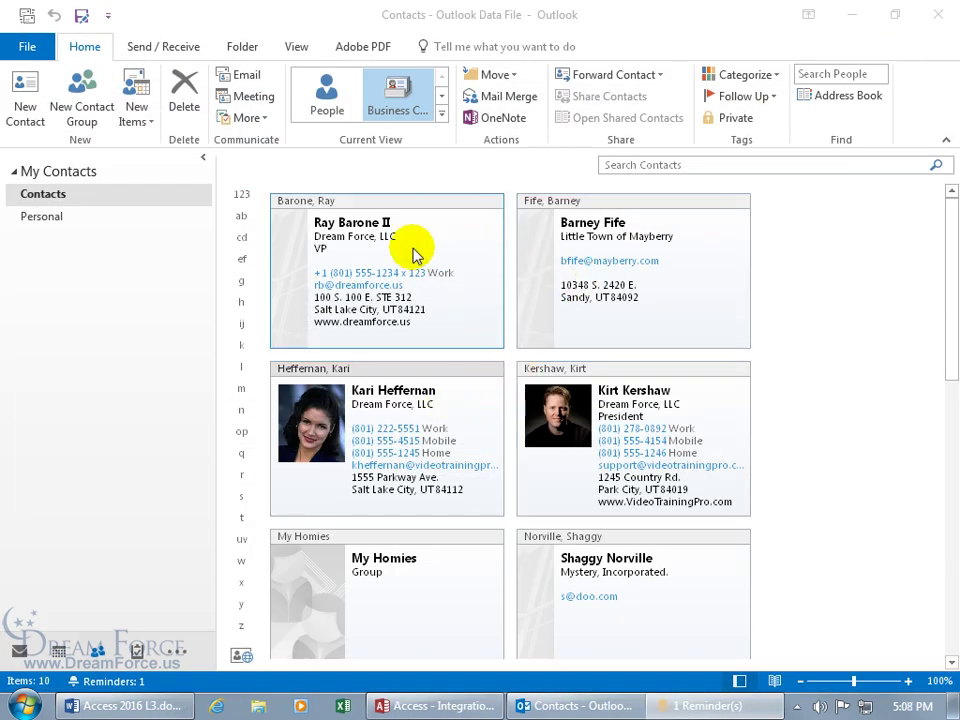
pyautogui.click(64, 203)
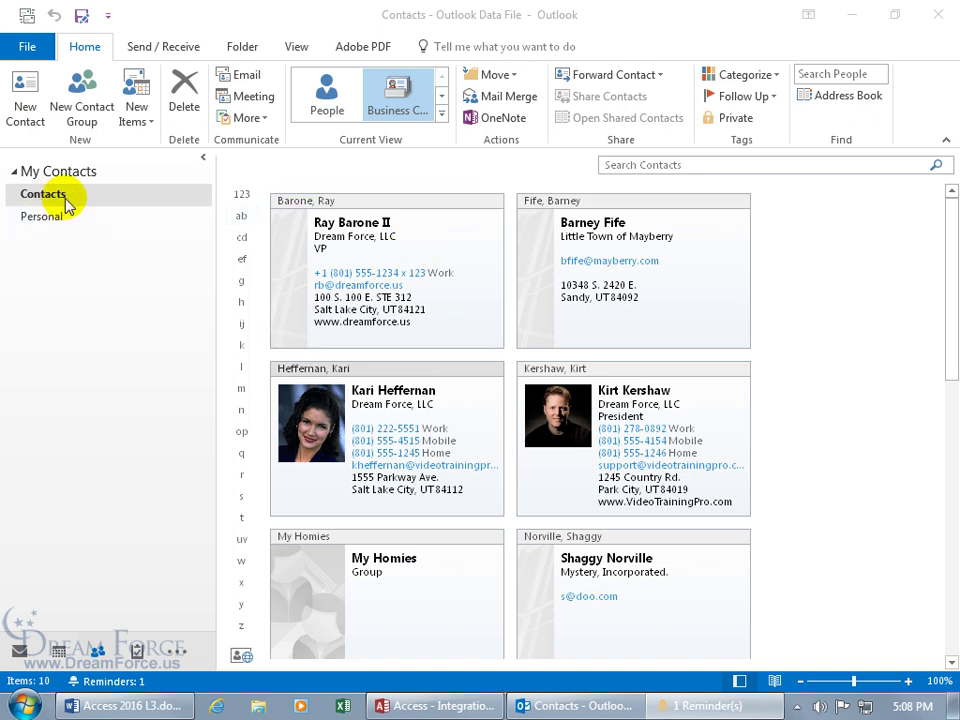
pyautogui.click(422, 487)
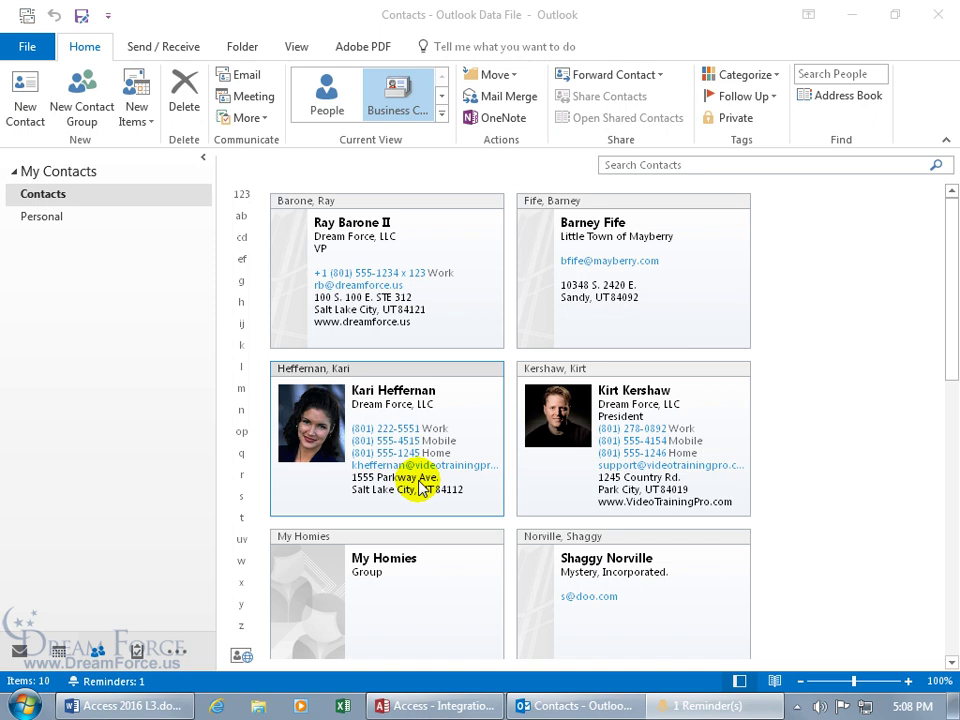
pyautogui.click(122, 315)
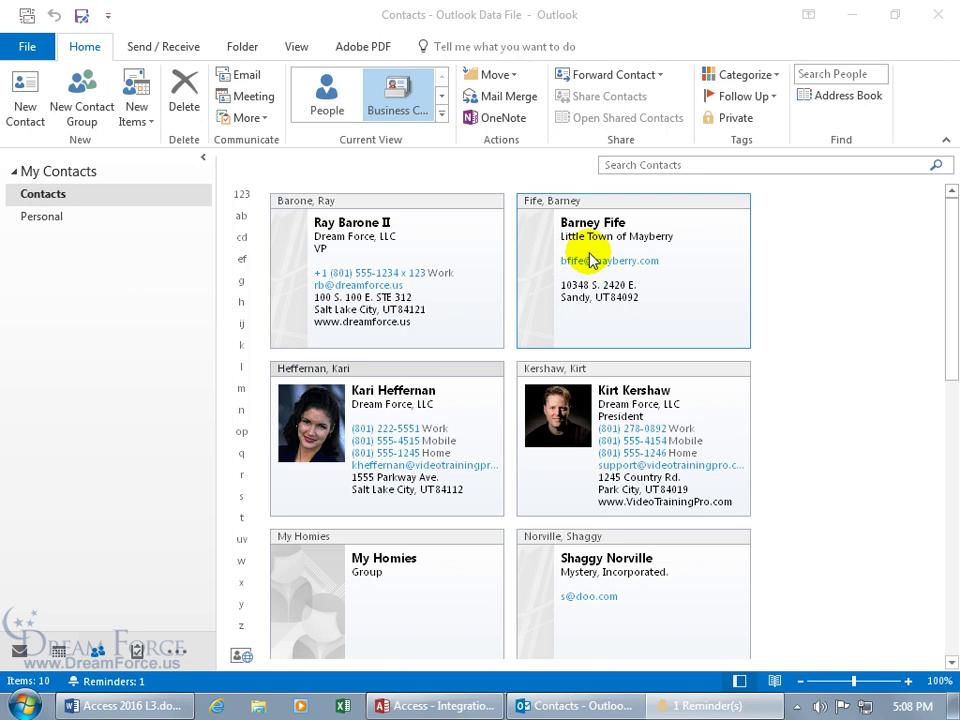
pyautogui.click(938, 14)
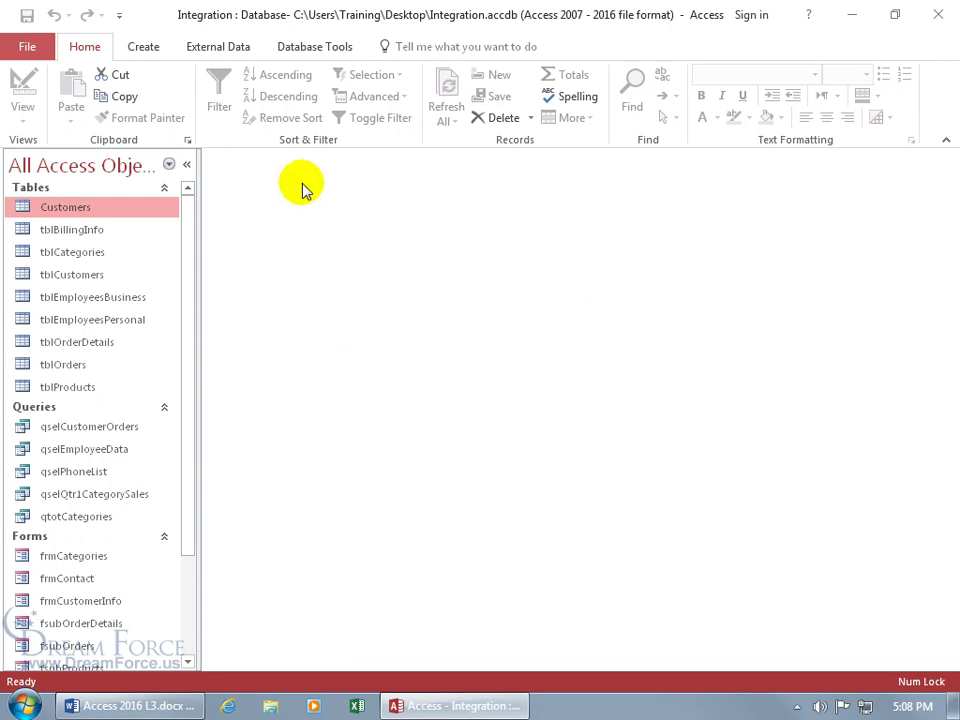
# Start the Outlook Folder data source wizard and choose to link rather than import
pyautogui.click(227, 48)
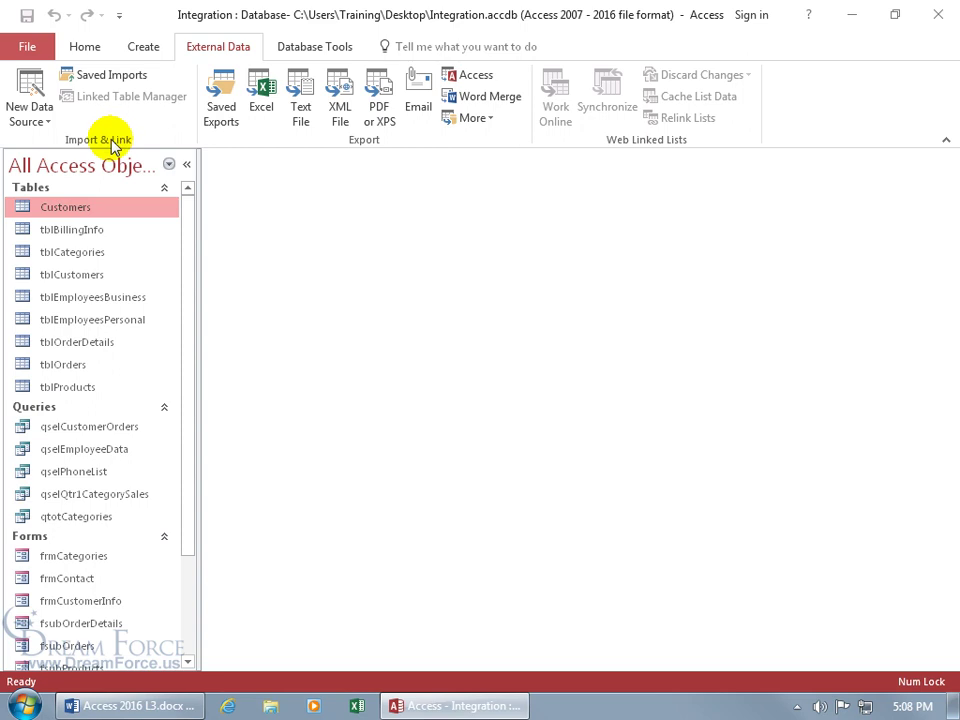
pyautogui.click(40, 118)
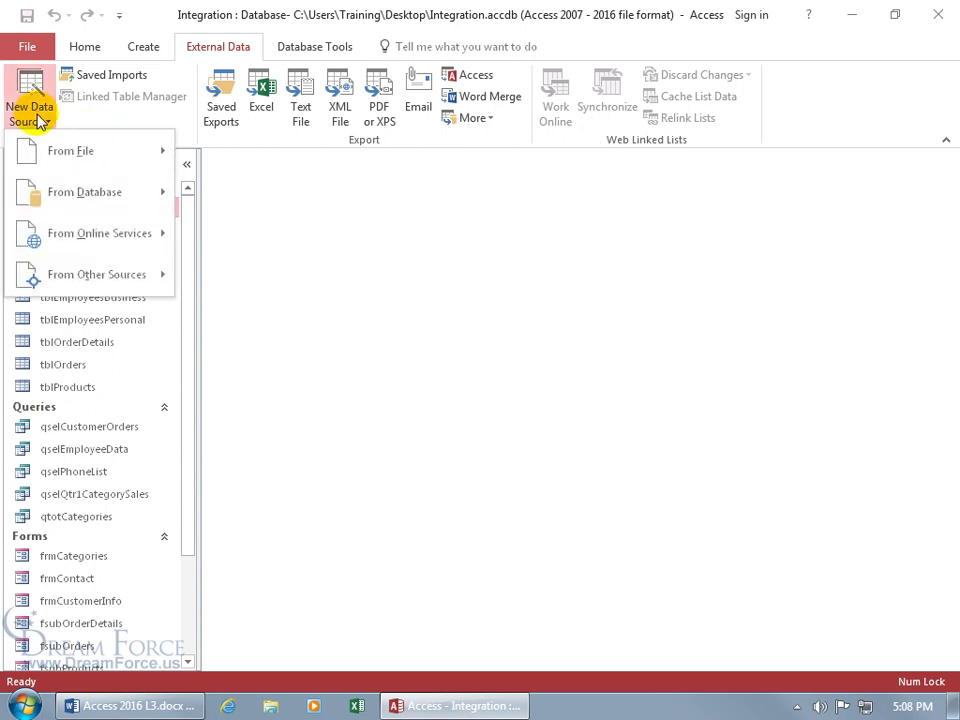
pyautogui.moveTo(32, 275)
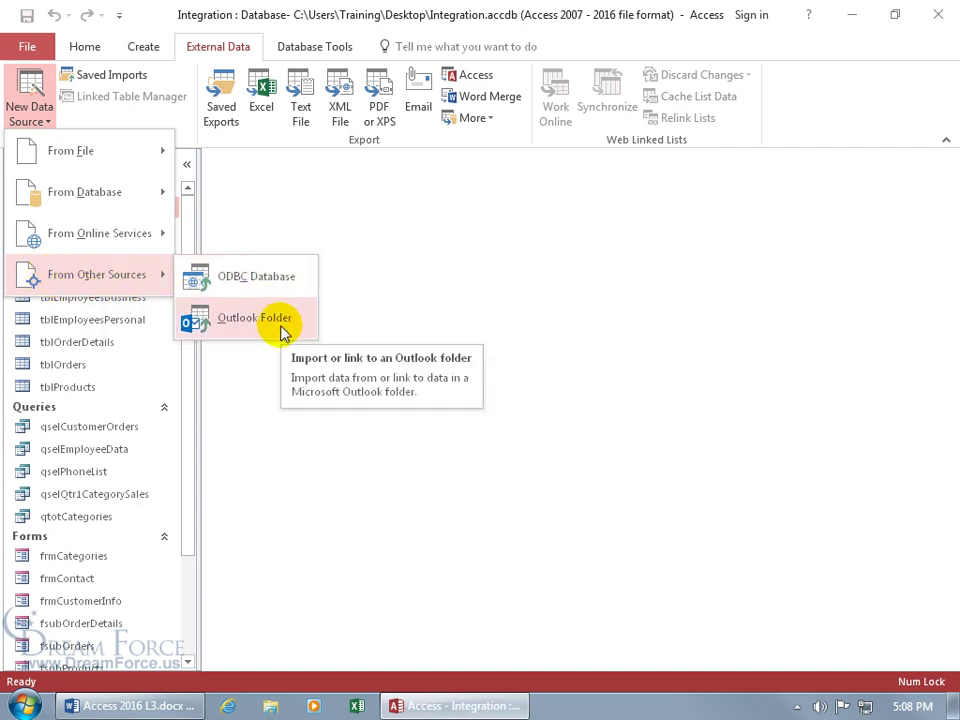
pyautogui.click(283, 333)
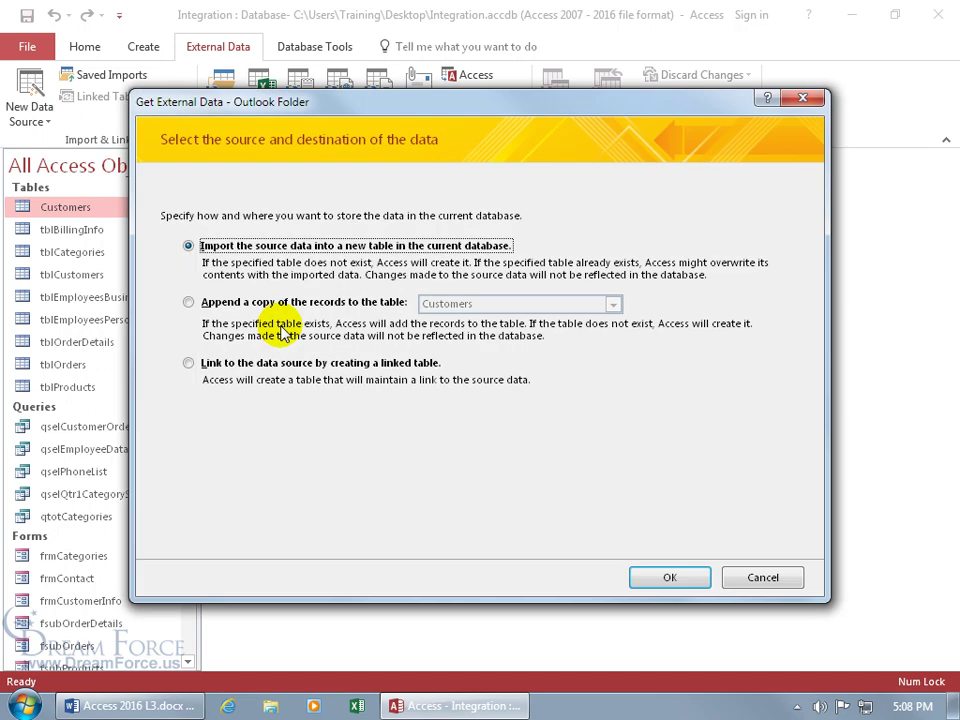
pyautogui.click(204, 366)
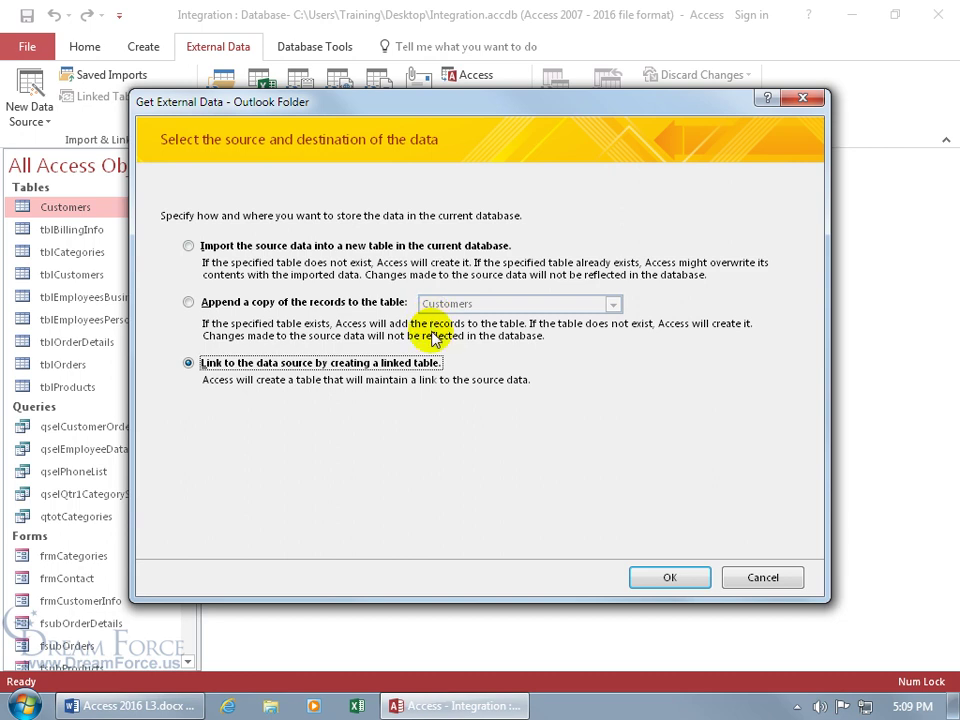
pyautogui.click(669, 576)
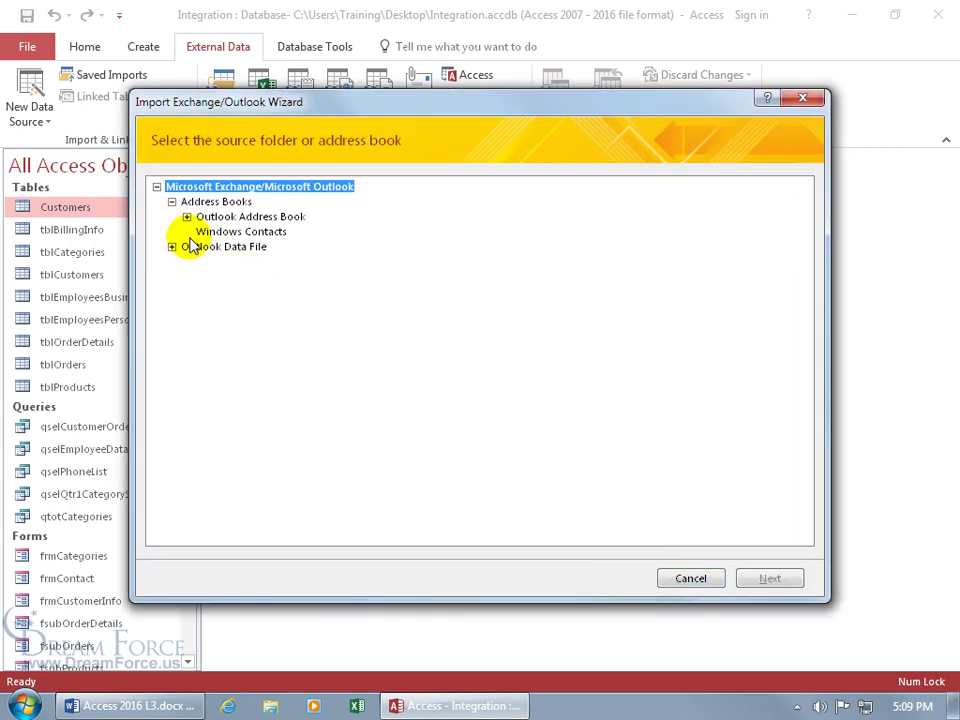
# Pick Outlook Address Book > Contacts and finish creating the linked Contacts table
pyautogui.click(187, 218)
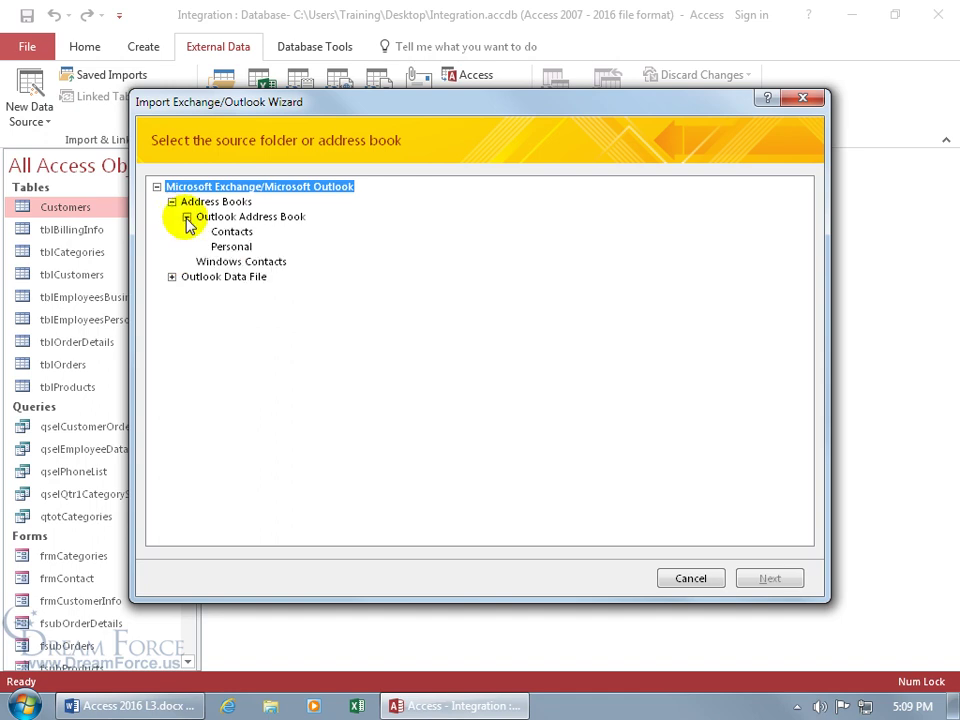
pyautogui.click(234, 234)
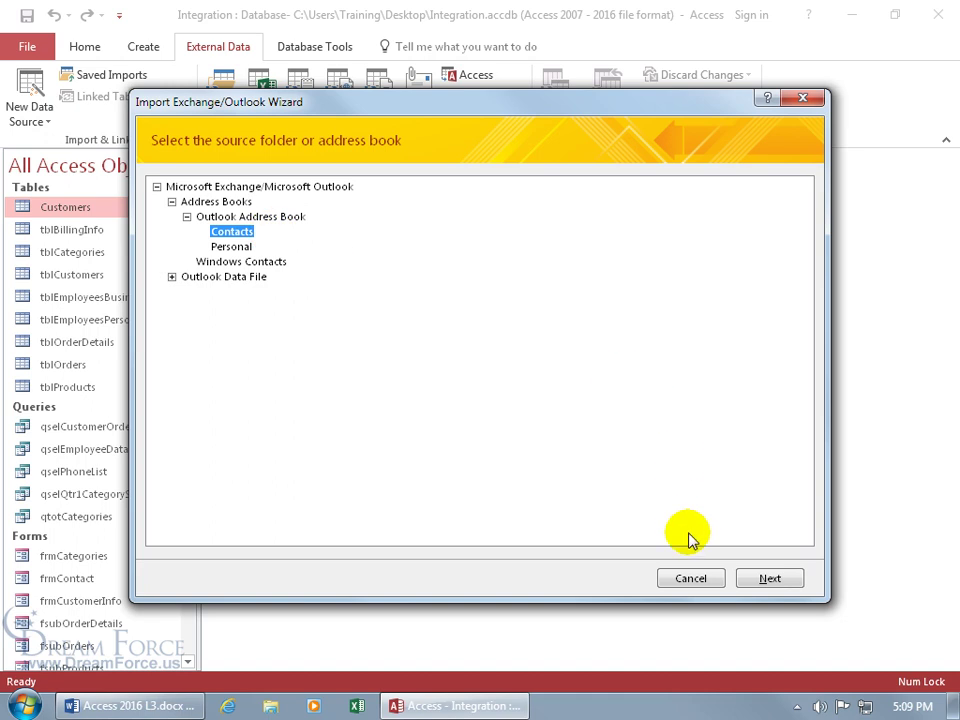
pyautogui.click(766, 580)
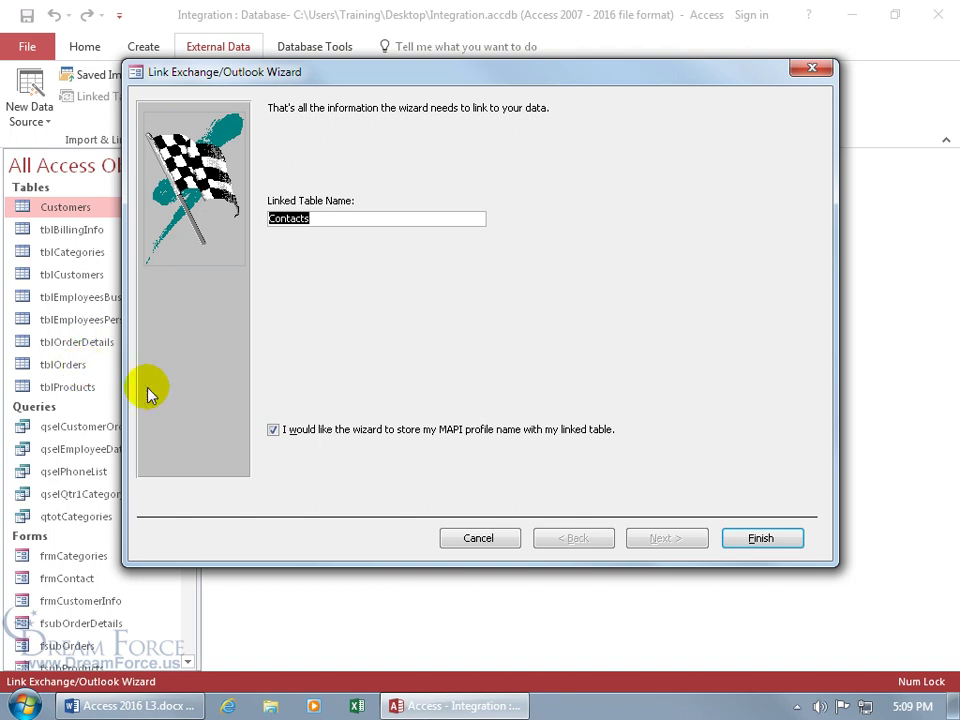
pyautogui.click(756, 540)
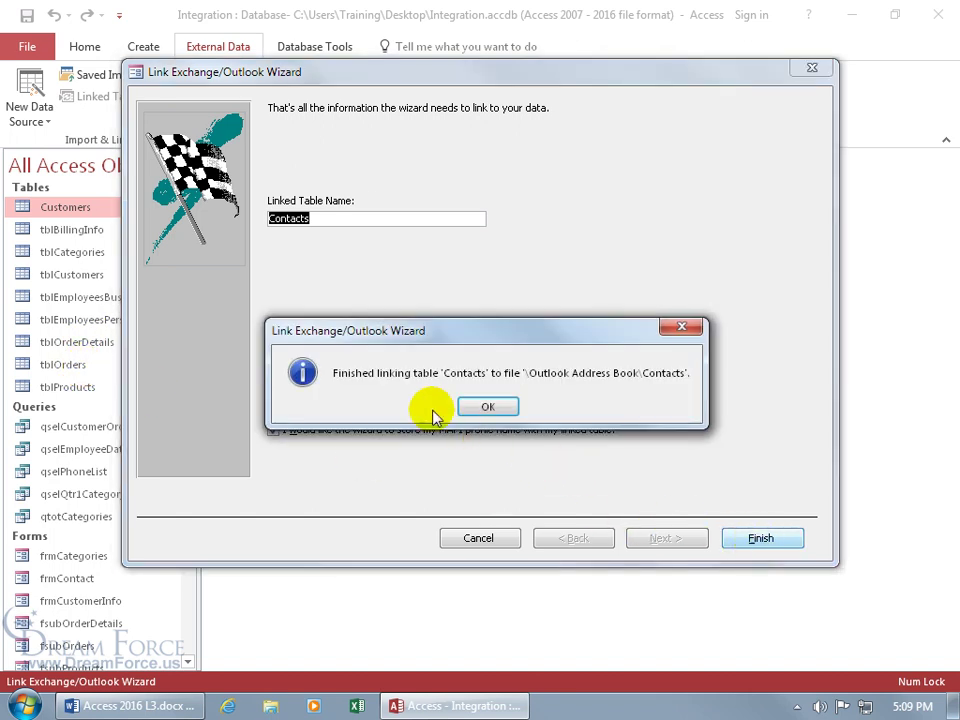
pyautogui.click(482, 406)
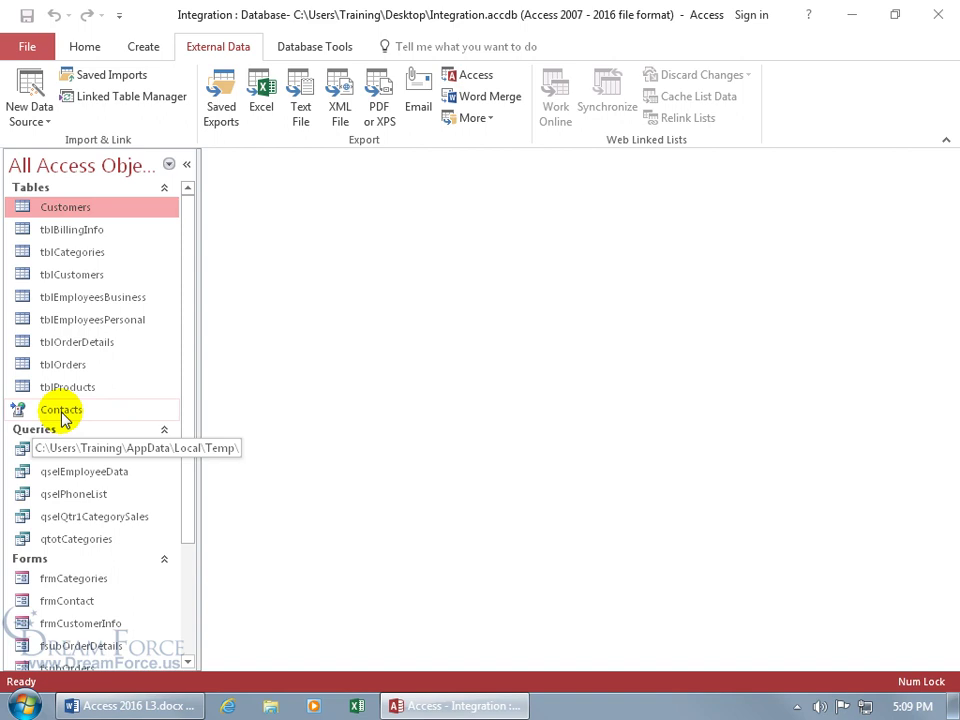
# Open linked Contacts, append 's' to the first record's last name, and refresh with Shift+F9
pyautogui.doubleClick(61, 413)
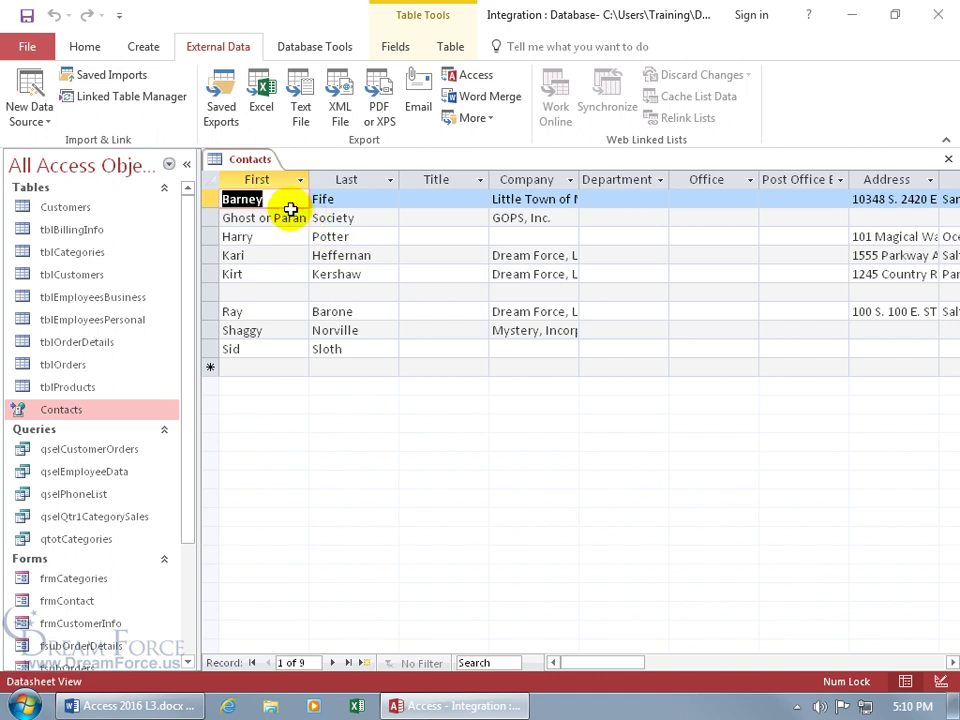
pyautogui.click(341, 199)
pyautogui.write('s')
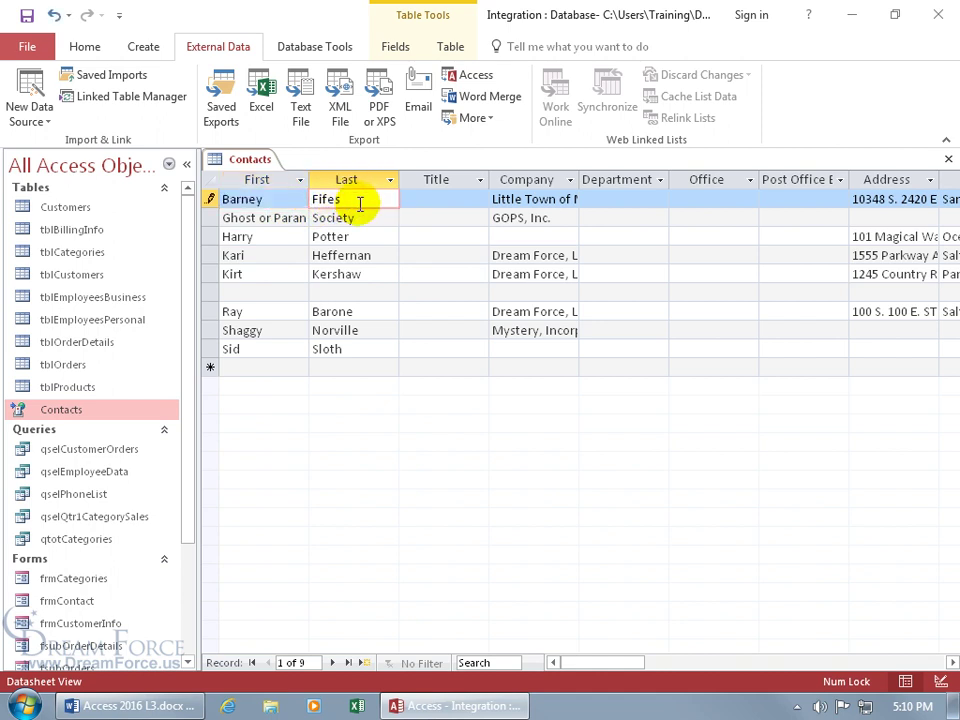
pyautogui.hotkey('shift', 'Return')
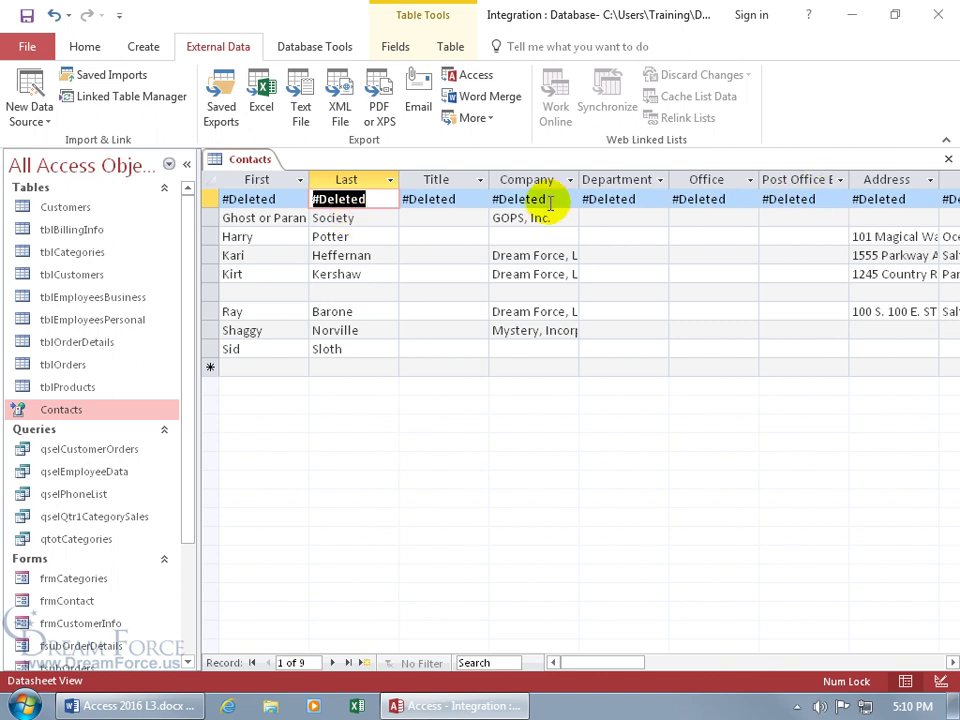
pyautogui.hotkey('shift', 'F9')
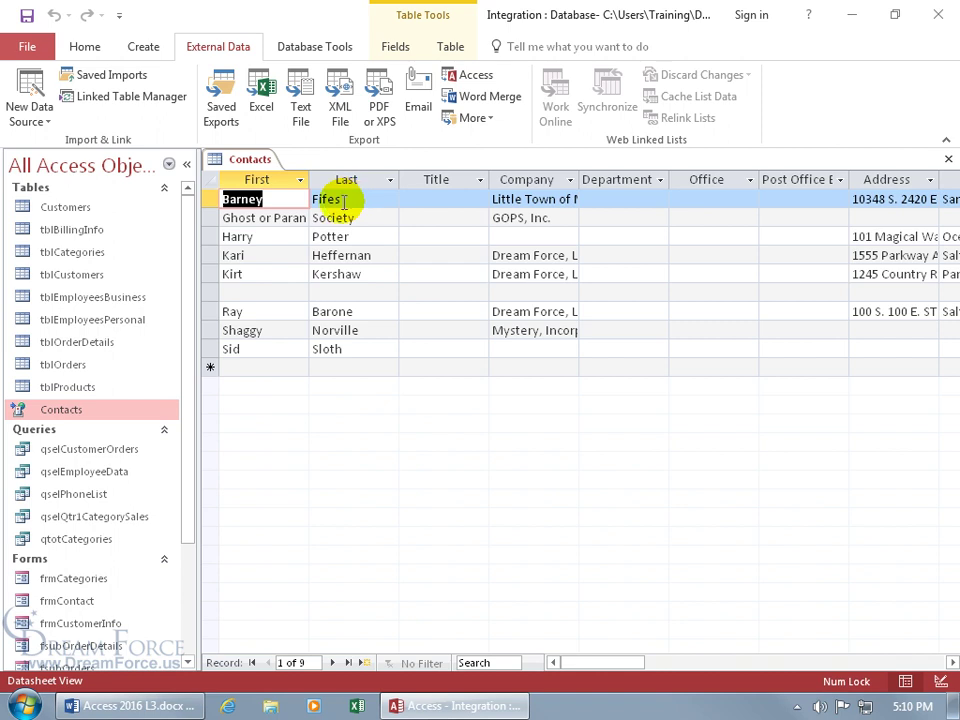
pyautogui.click(24, 706)
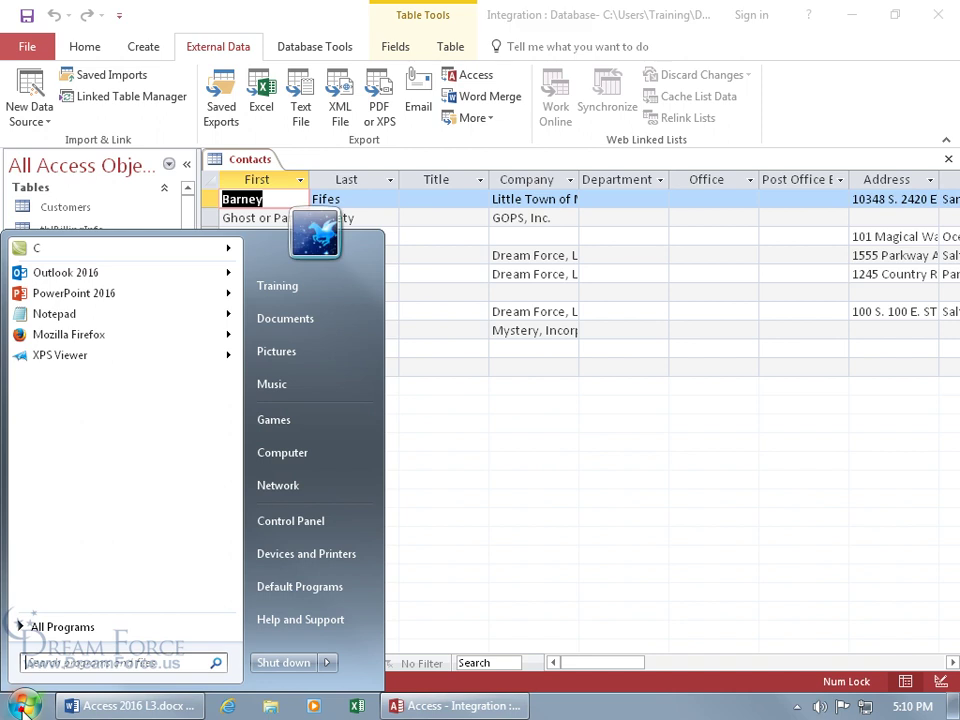
# In Outlook People, delete the trailing s from the contact's Full Name, Save & Close, exit Outlook
pyautogui.click(64, 273)
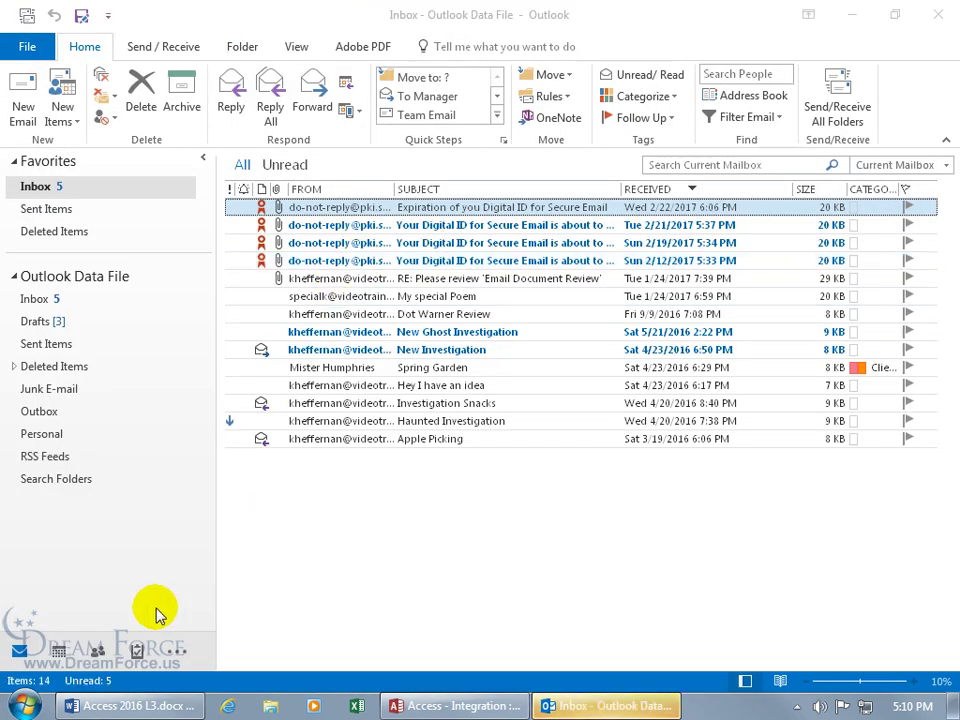
pyautogui.click(97, 651)
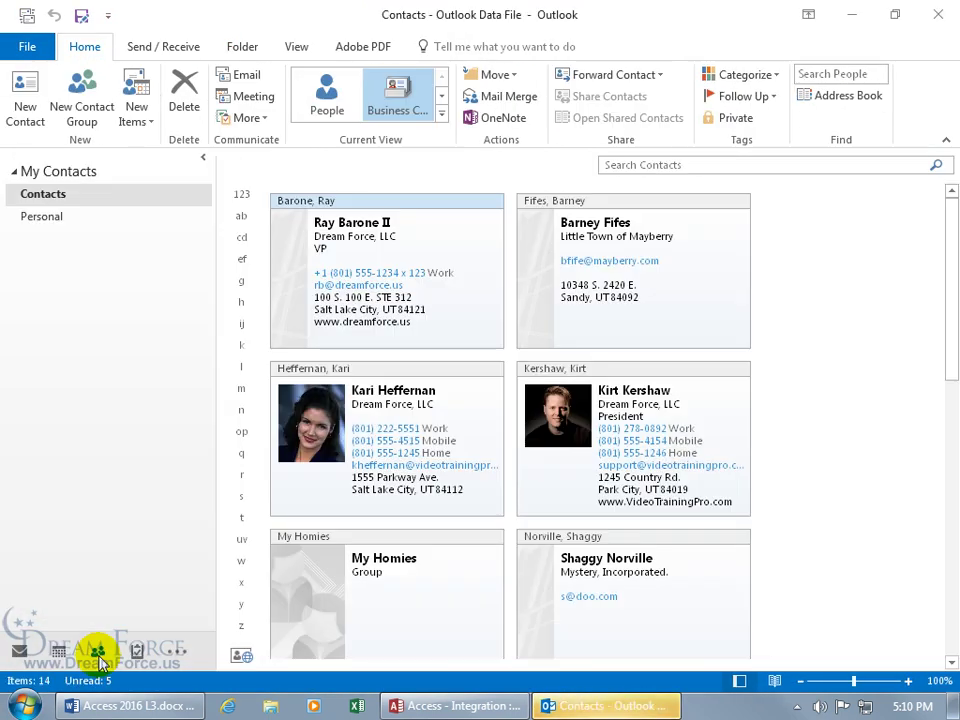
pyautogui.doubleClick(645, 223)
pyautogui.click(246, 196)
pyautogui.press('BackSpace')
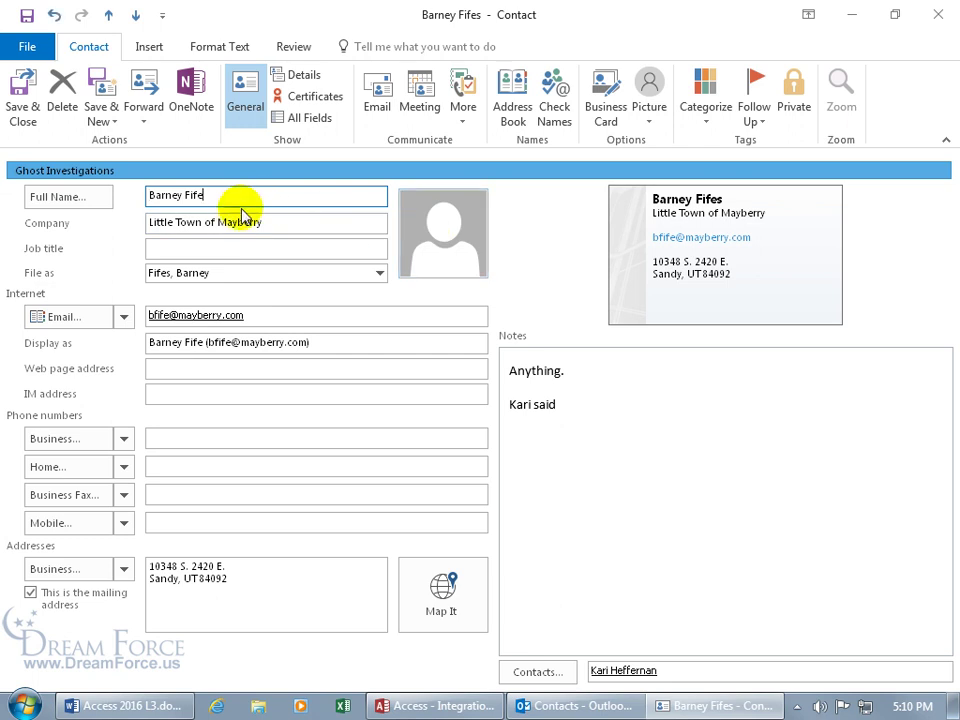
pyautogui.click(22, 104)
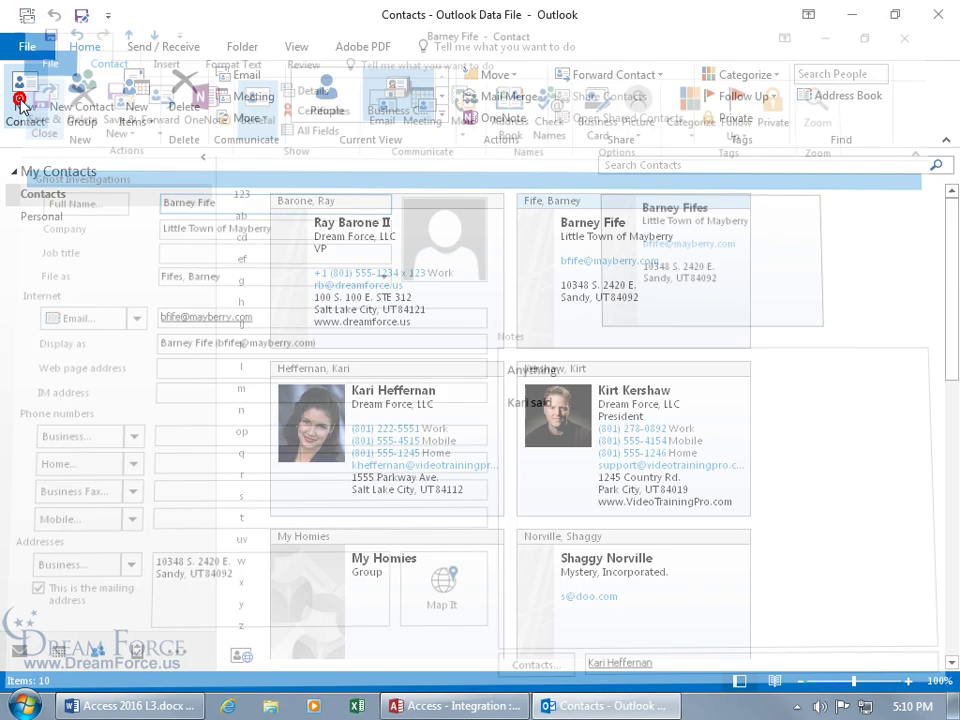
pyautogui.click(932, 18)
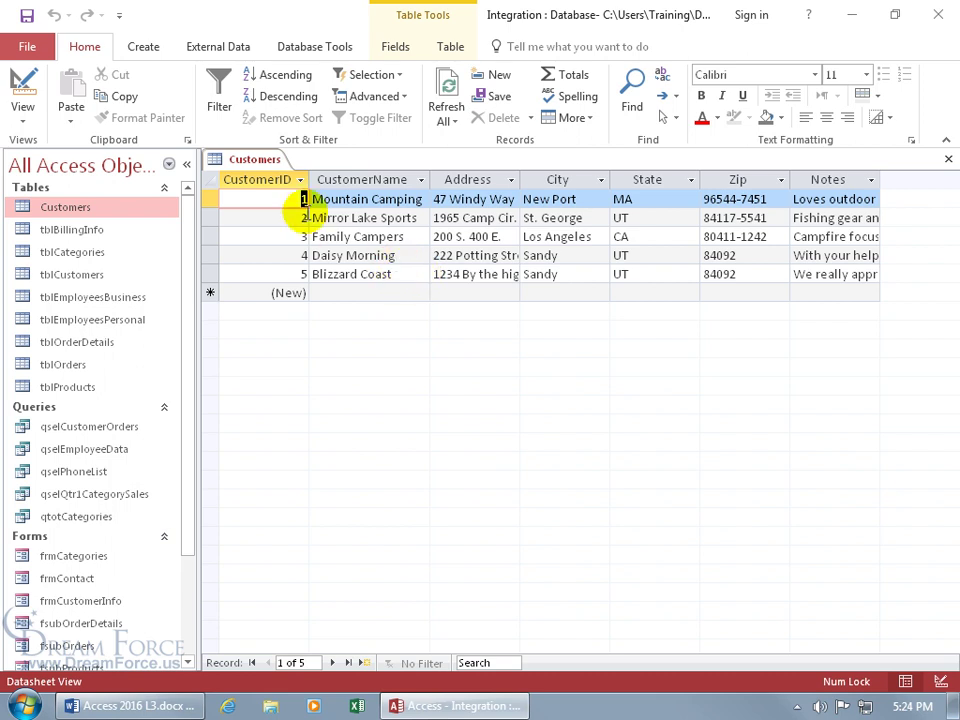
# In the Customers table design, add a field named Attachment of type Attachment, captioned Clip
pyautogui.rightClick(268, 161)
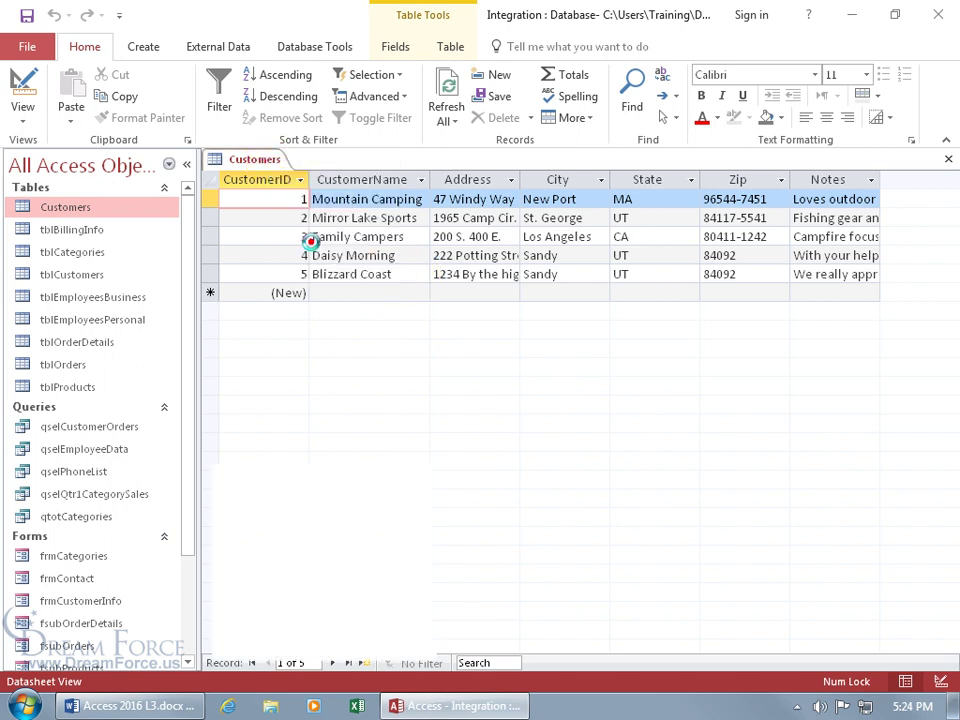
pyautogui.click(316, 246)
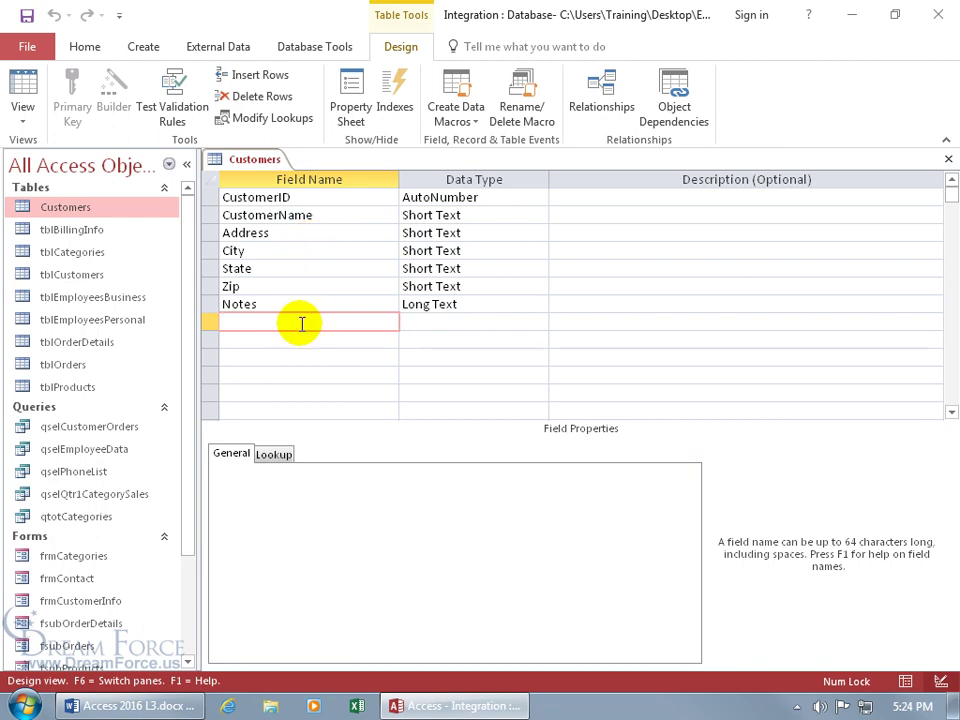
pyautogui.write('Attachment')
pyautogui.press('Tab')
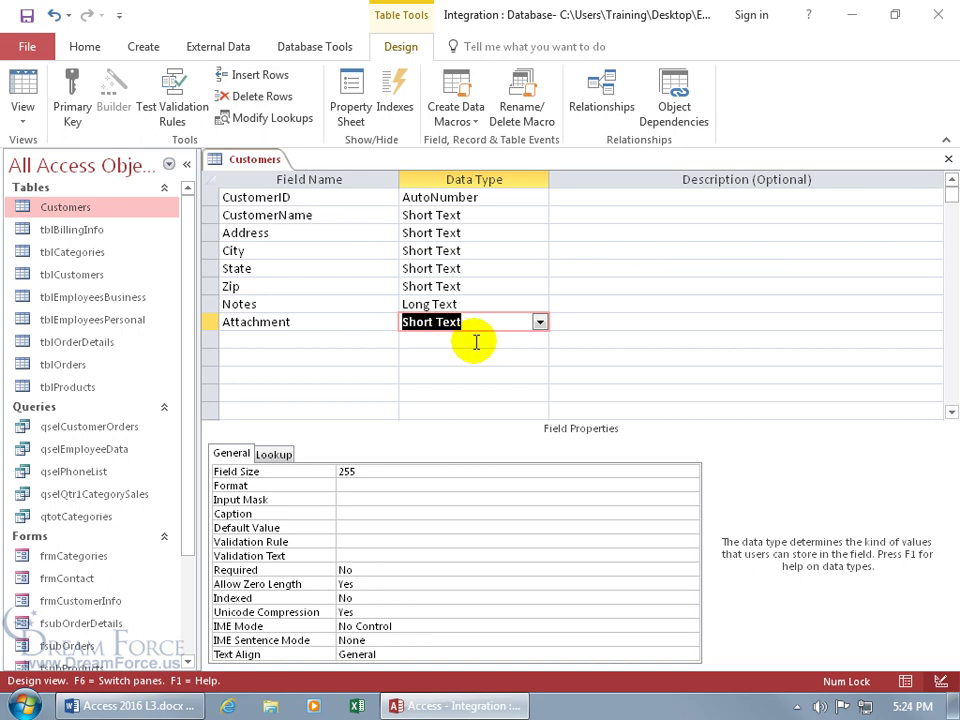
pyautogui.click(541, 325)
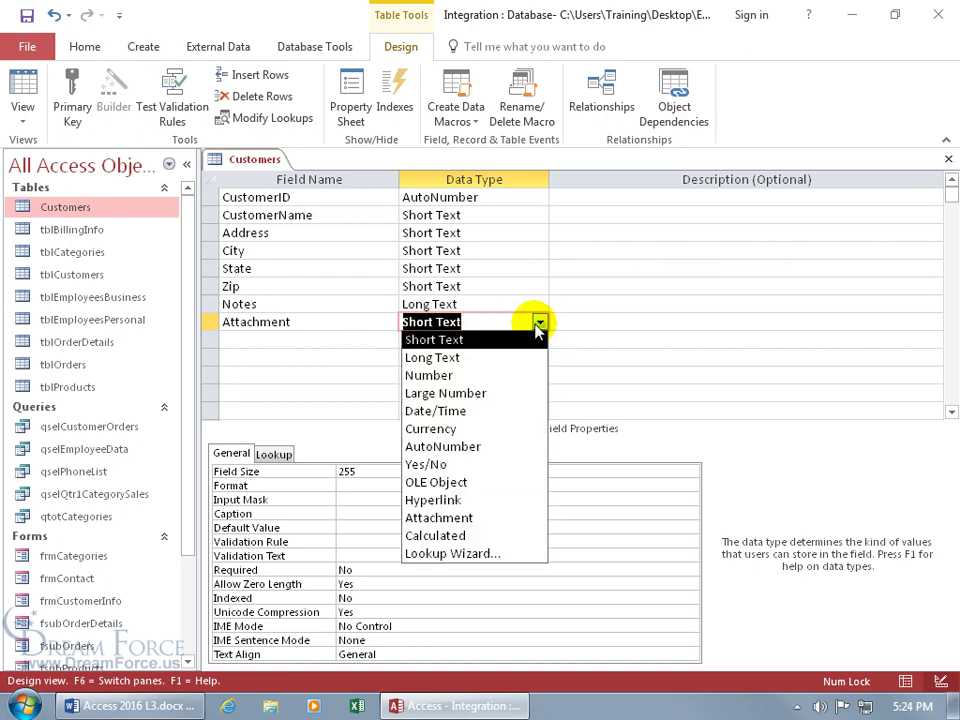
pyautogui.click(499, 517)
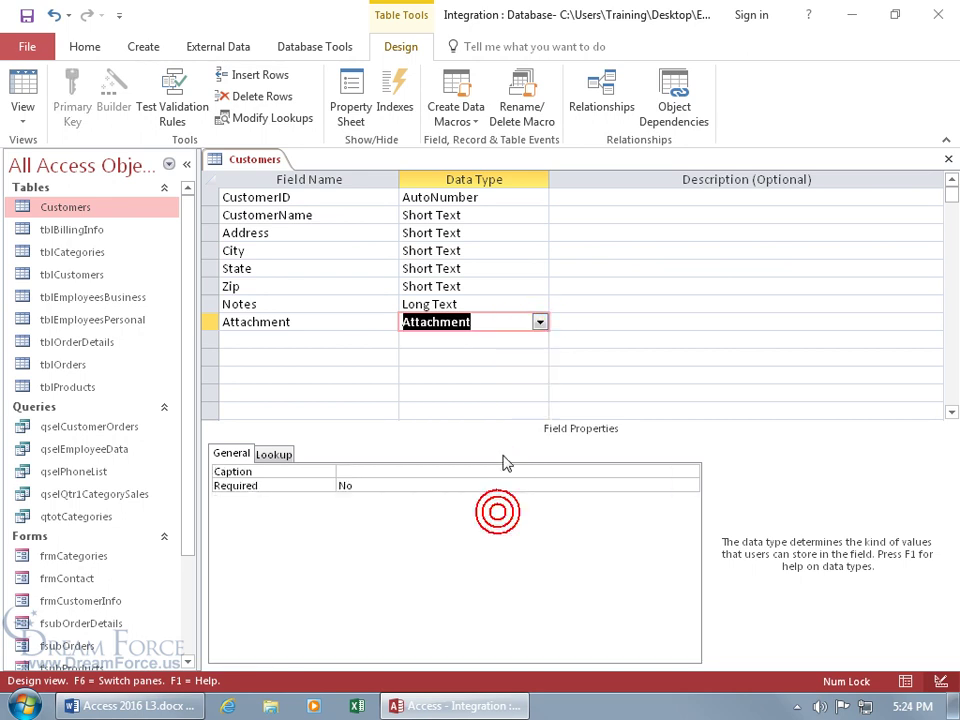
pyautogui.click(382, 469)
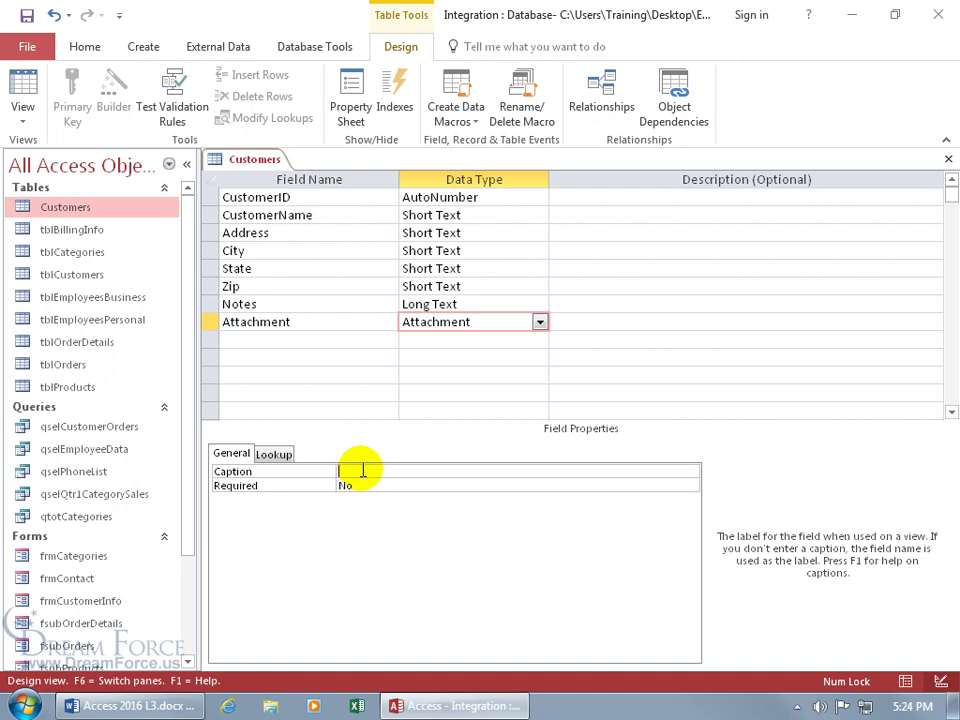
pyautogui.write('Clip')
# Return to Datasheet View and save the table design changes
pyautogui.click(24, 92)
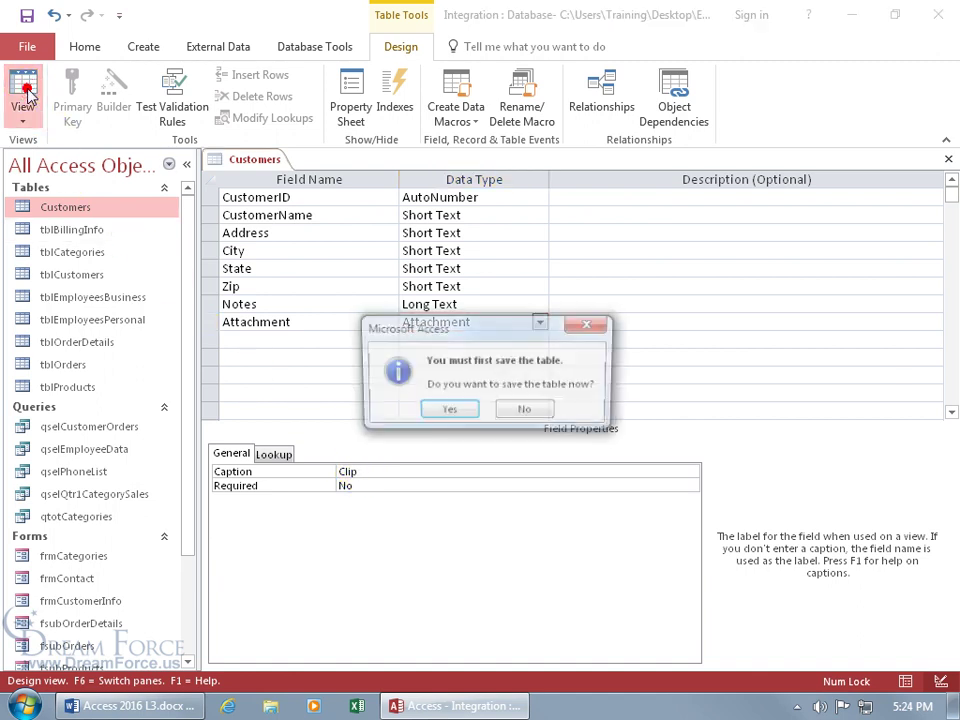
pyautogui.click(442, 412)
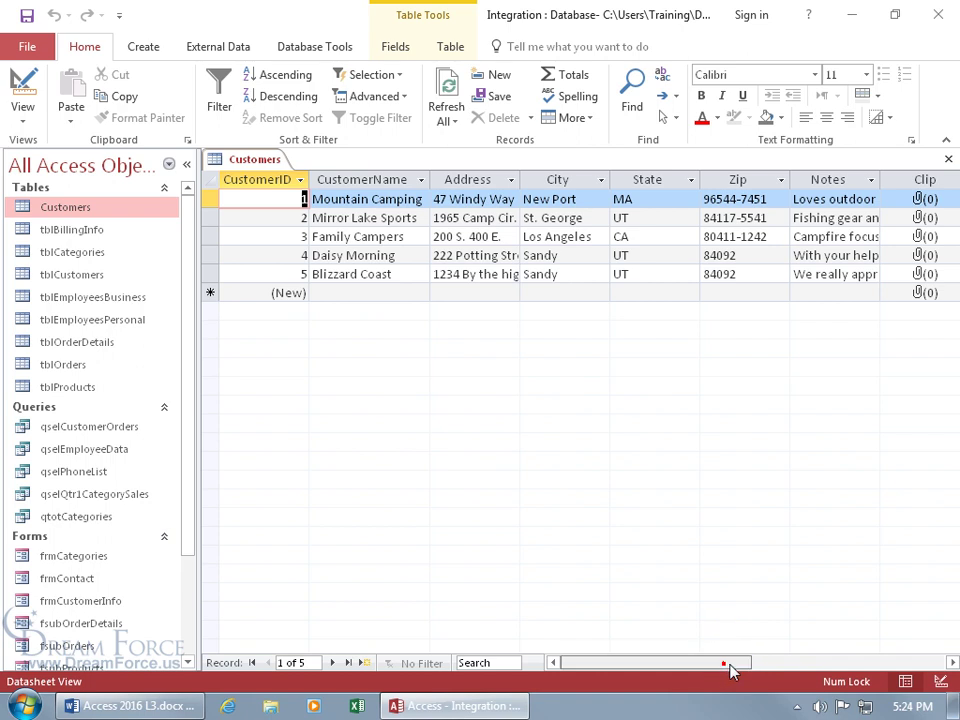
pyautogui.moveTo(727, 672); pyautogui.dragTo(765, 675)
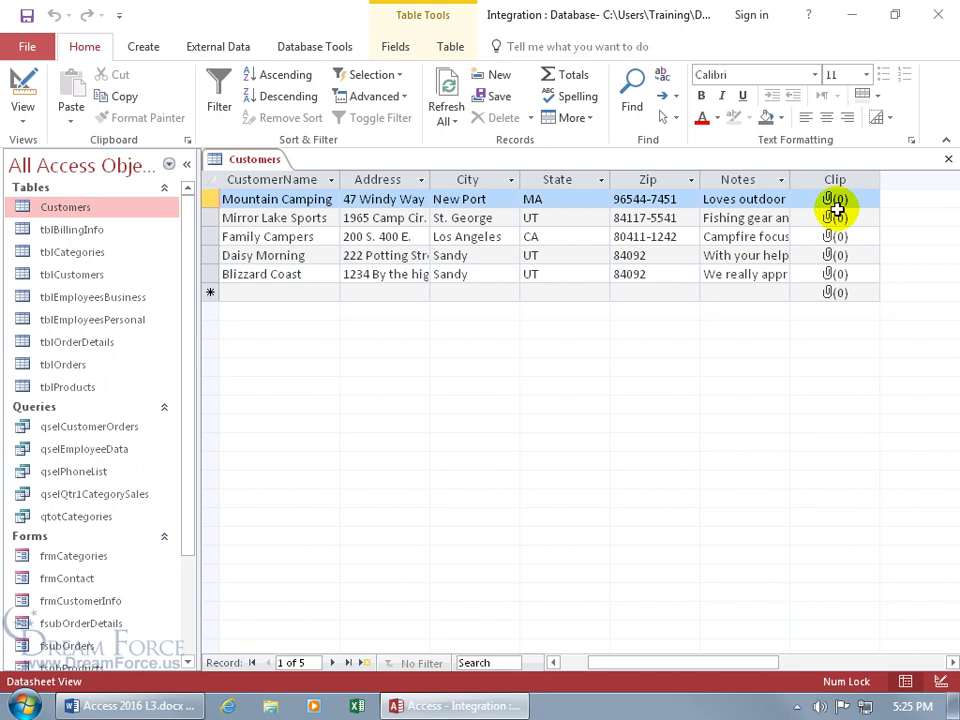
# Add Books.png and Delete Certificates Path.docx to Mountain Camping's Clip cell through the Attachments dialog
pyautogui.rightClick(834, 200)
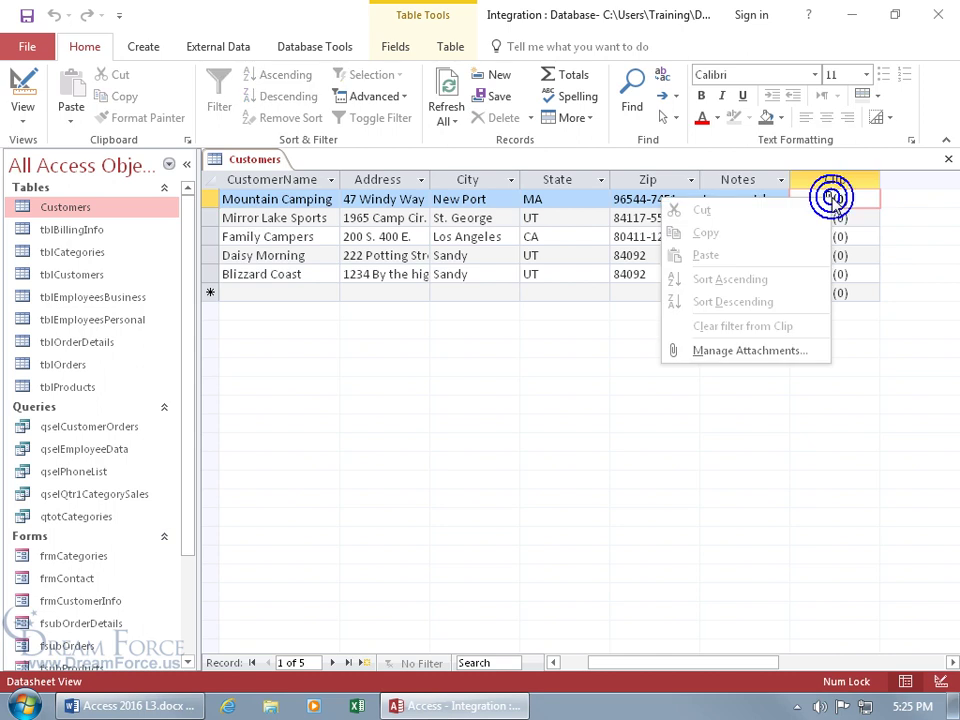
pyautogui.click(781, 352)
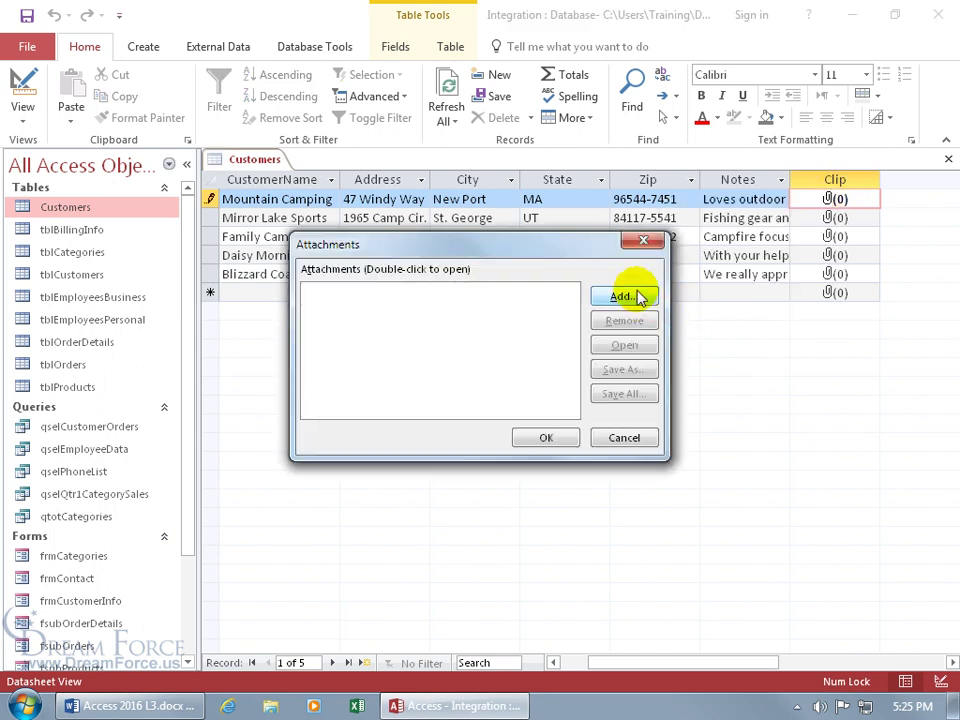
pyautogui.click(643, 240)
pyautogui.doubleClick(836, 200)
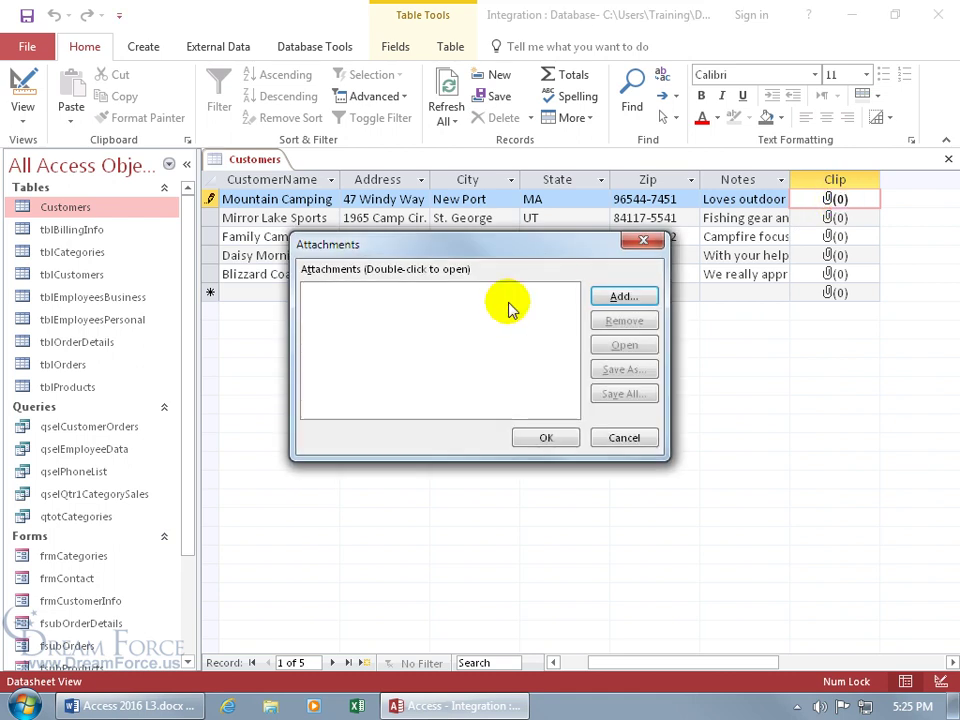
pyautogui.click(617, 297)
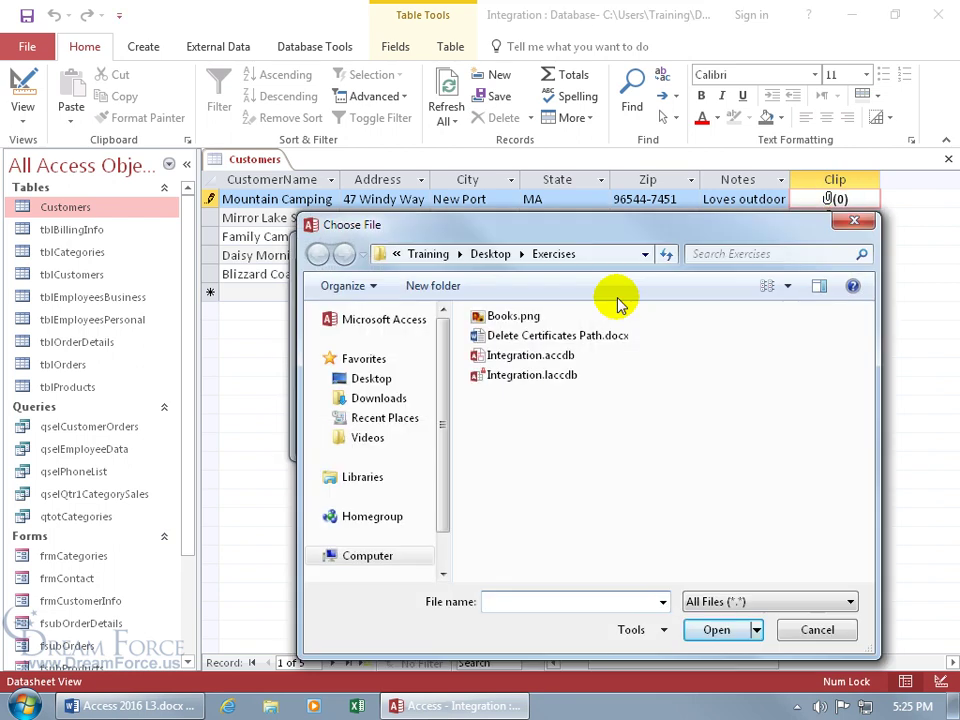
pyautogui.doubleClick(519, 320)
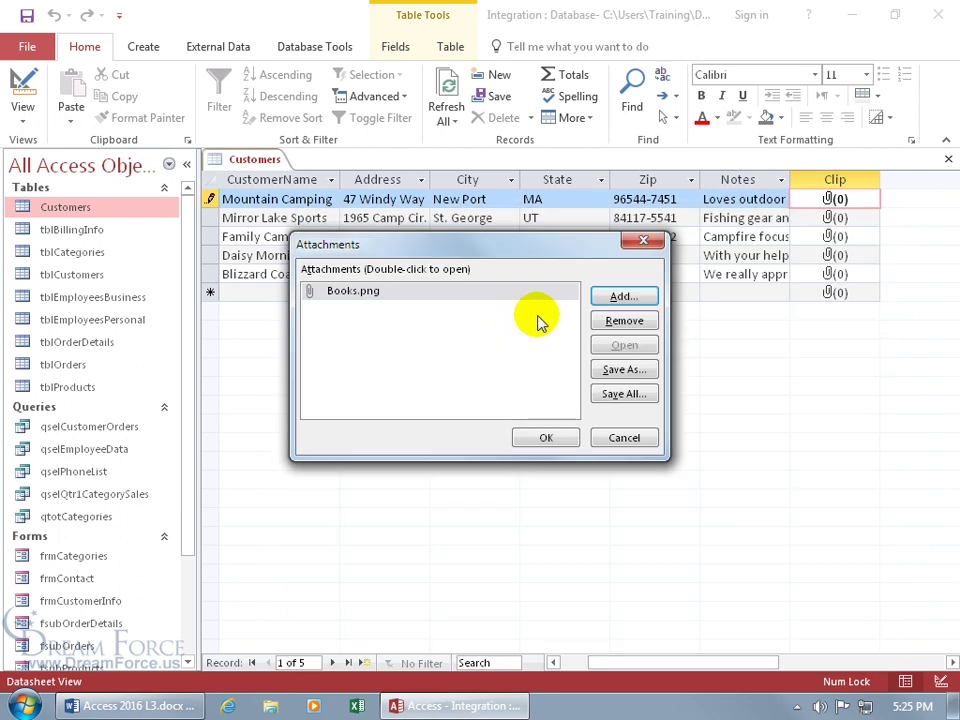
pyautogui.click(615, 298)
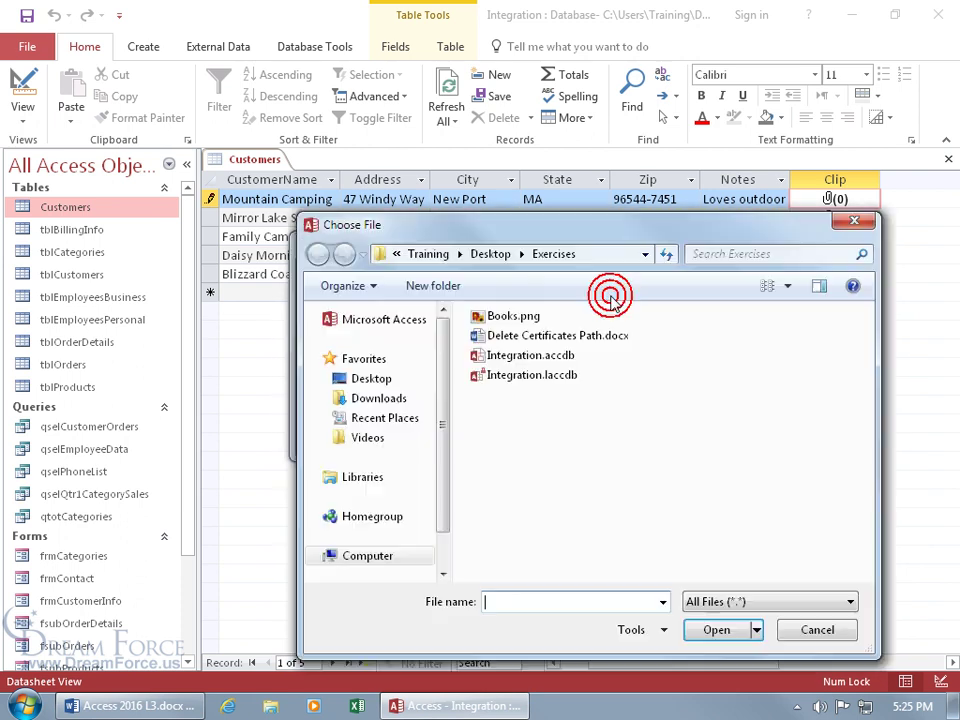
pyautogui.doubleClick(563, 337)
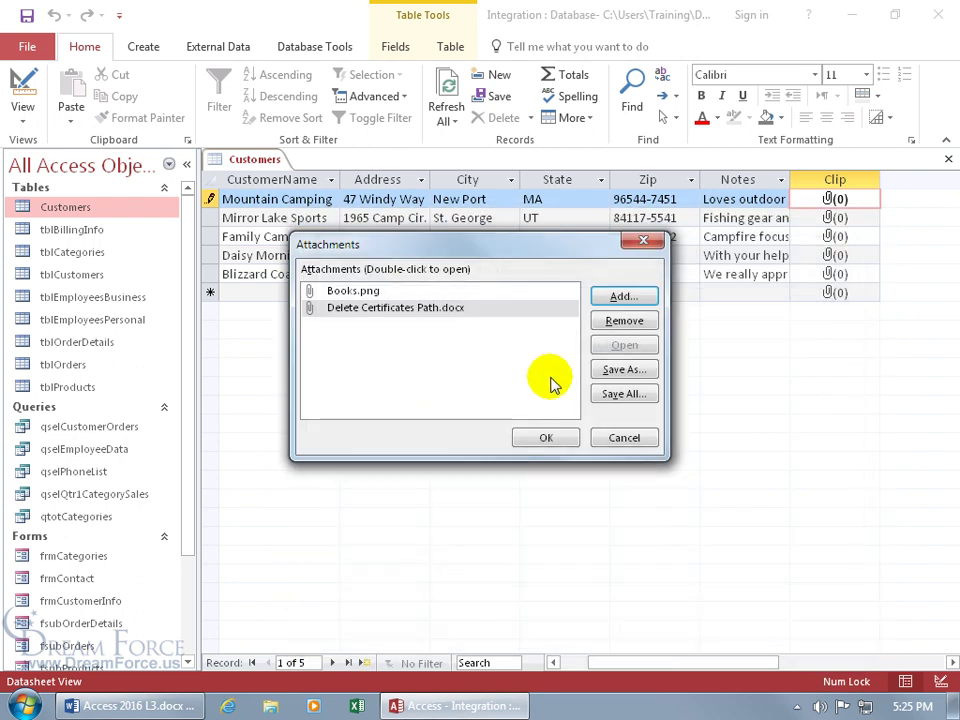
pyautogui.click(546, 437)
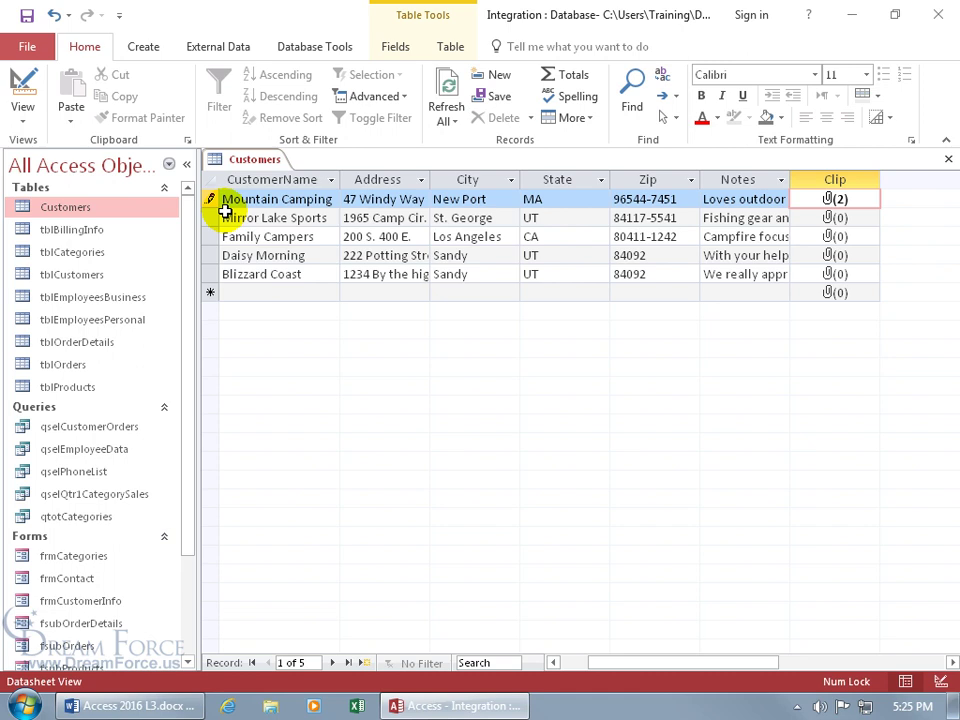
# Save the Mountain Camping record, then open Books.png from its Clip attachments
pyautogui.click(224, 210)
pyautogui.doubleClick(832, 199)
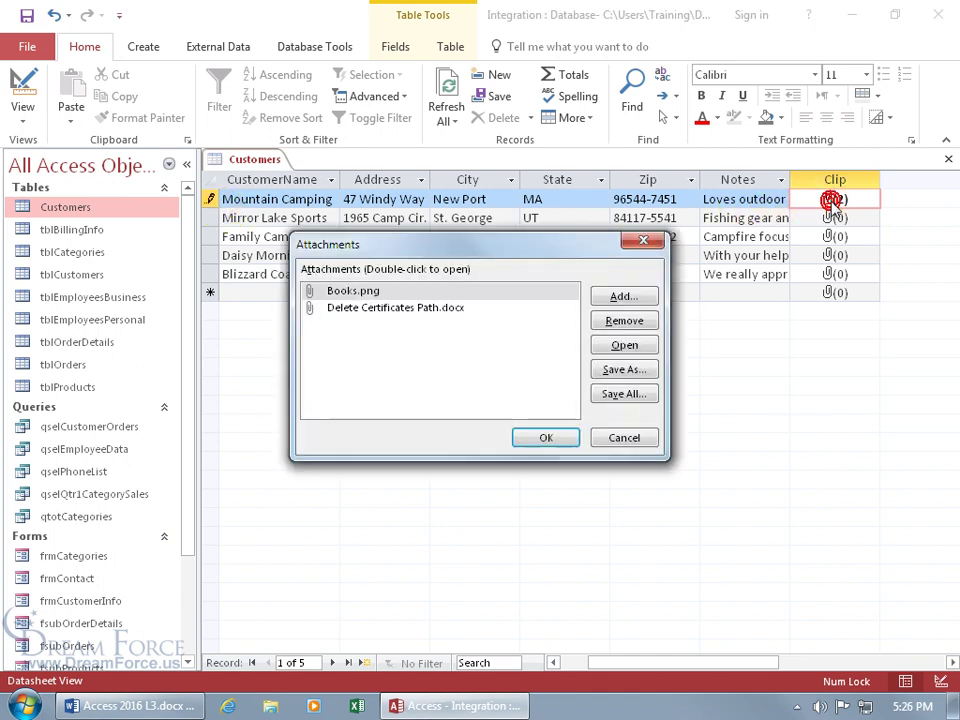
pyautogui.click(353, 291)
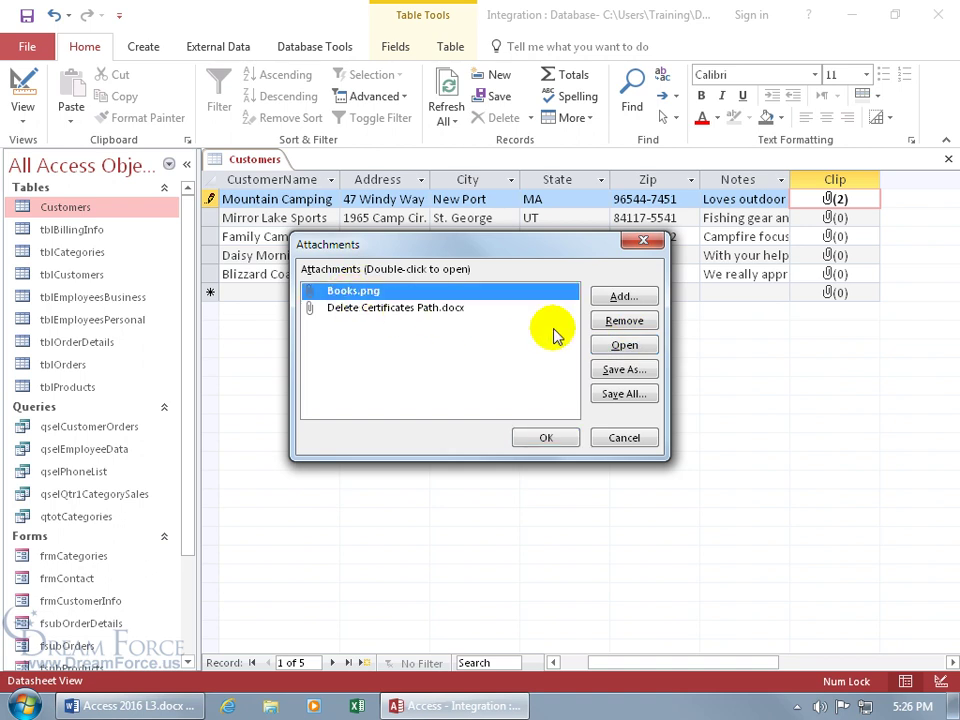
pyautogui.doubleClick(342, 293)
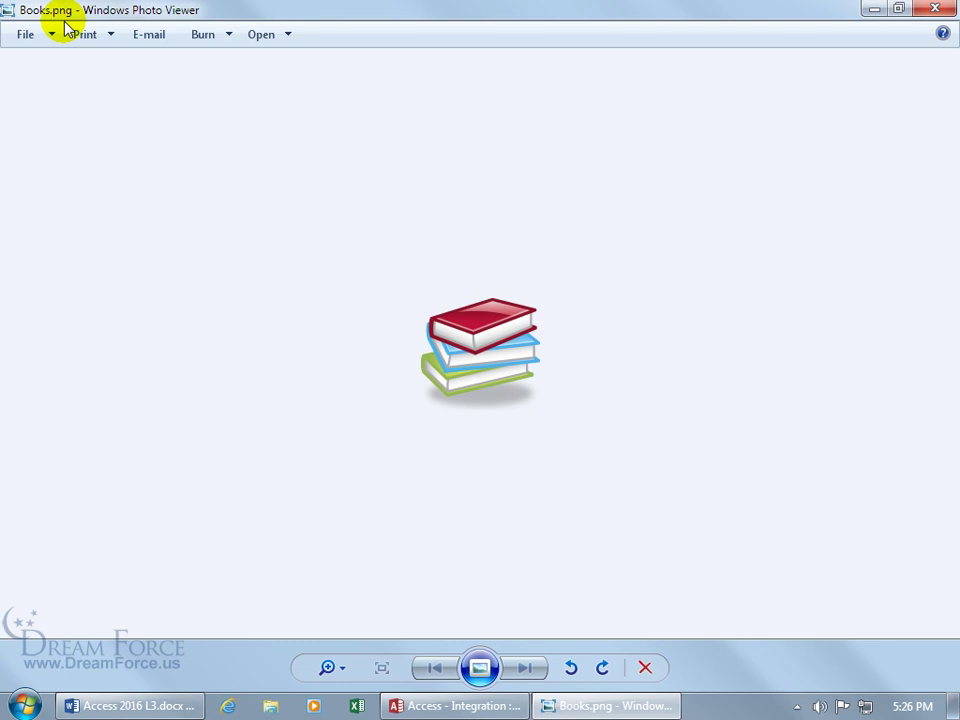
# Close Photo Viewer and open the Delete Certificates Path.docx attachment
pyautogui.click(935, 10)
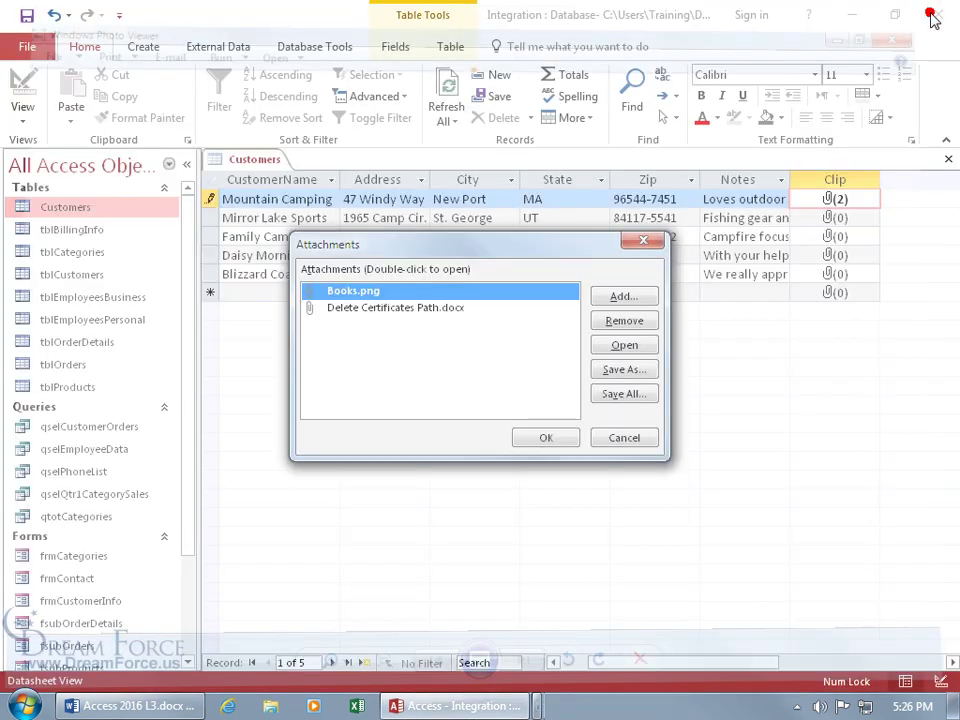
pyautogui.click(392, 307)
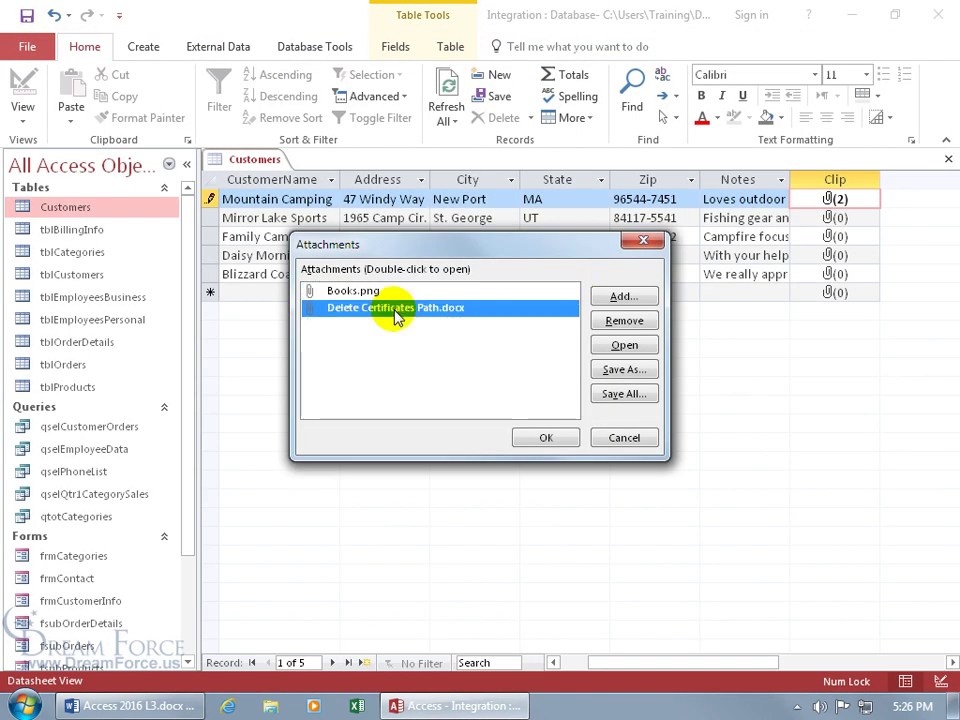
pyautogui.doubleClick(395, 310)
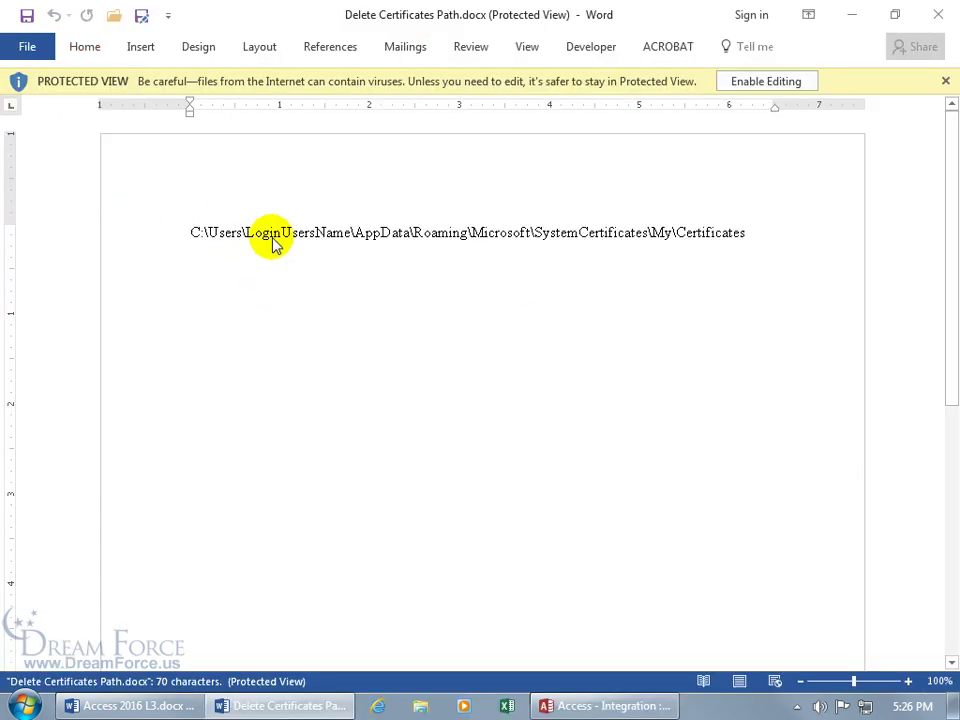
# Enable saving and save a copy of Delete Certificates Path.docx to the Desktop, then close Word
pyautogui.click(142, 18)
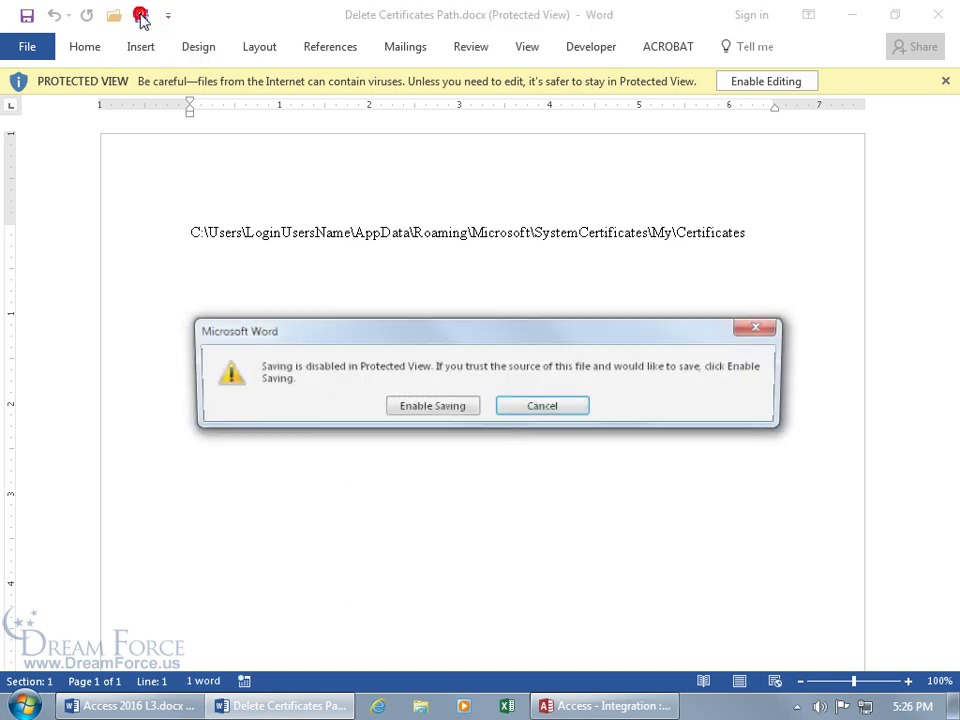
pyautogui.click(437, 409)
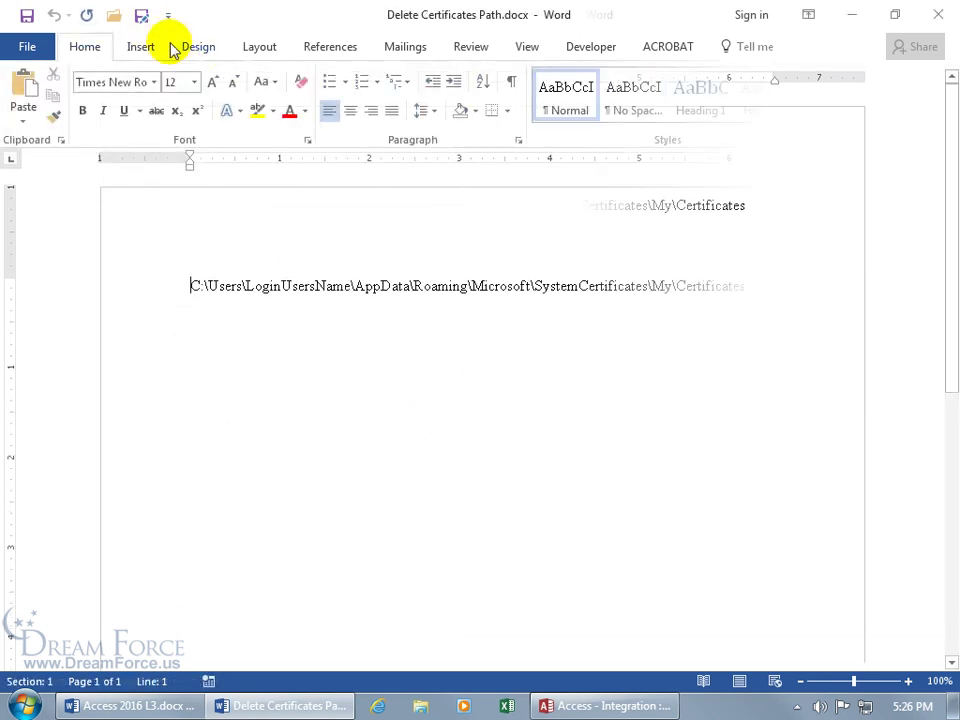
pyautogui.moveTo(308, 24); pyautogui.dragTo(506, 133)
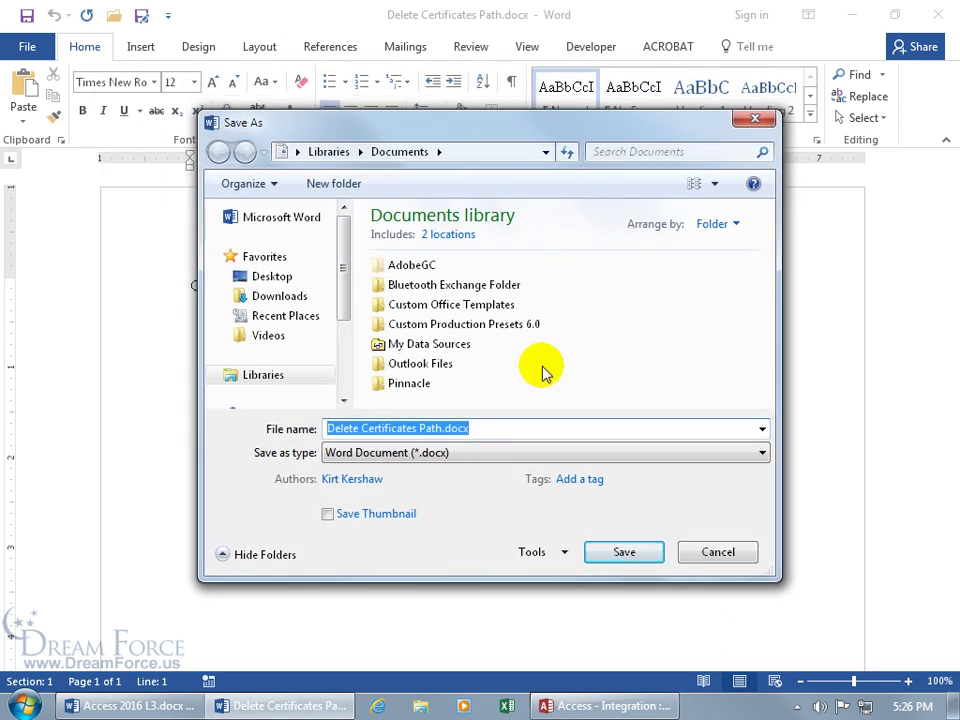
pyautogui.click(258, 277)
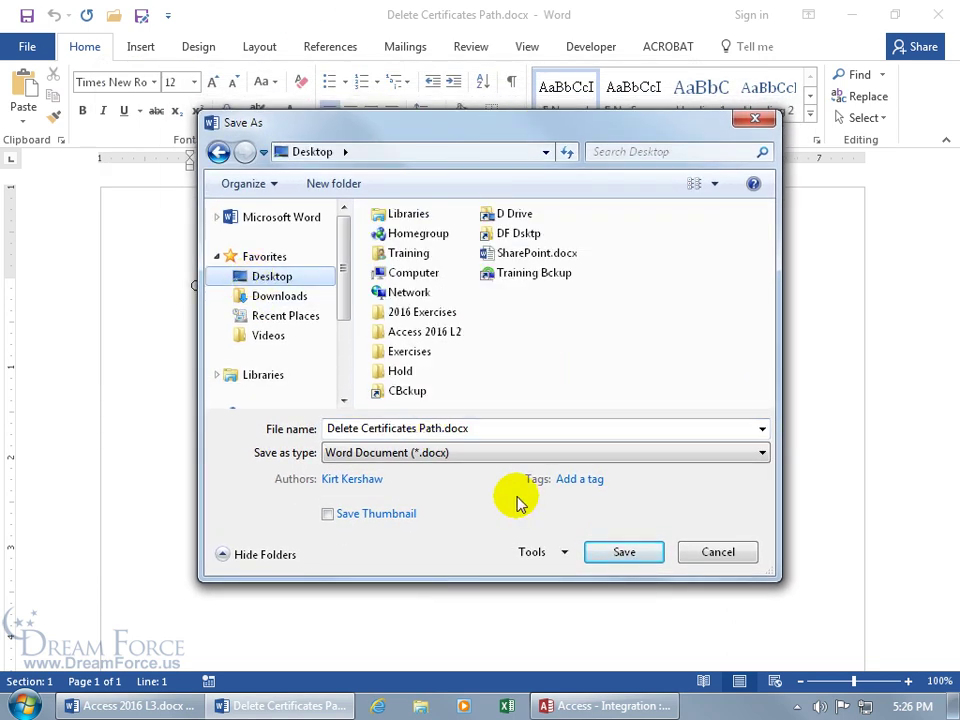
pyautogui.click(621, 552)
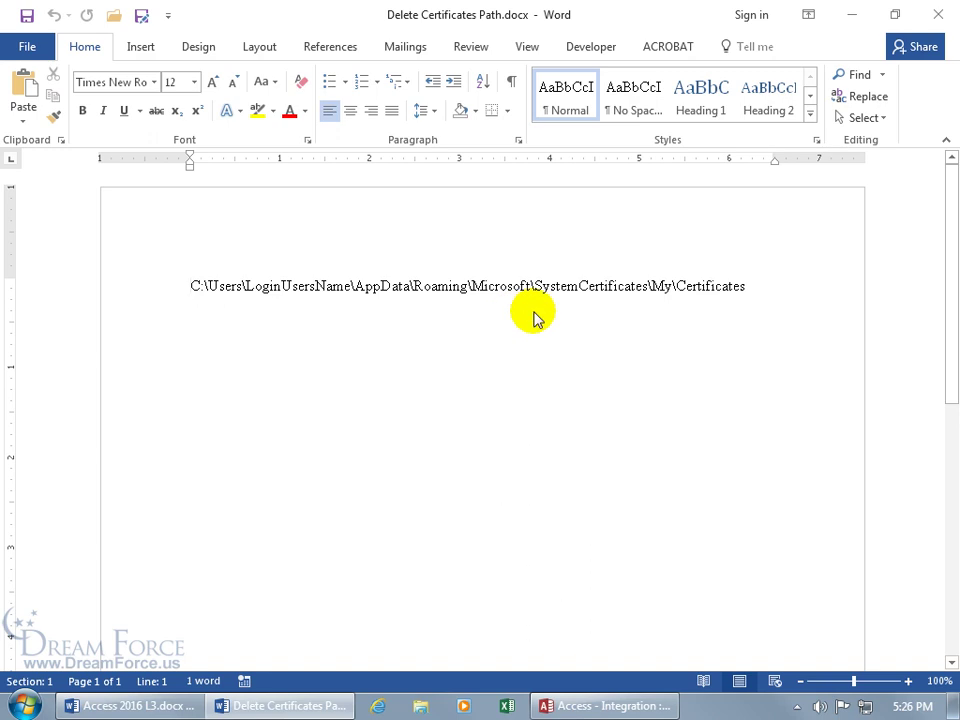
pyautogui.click(932, 16)
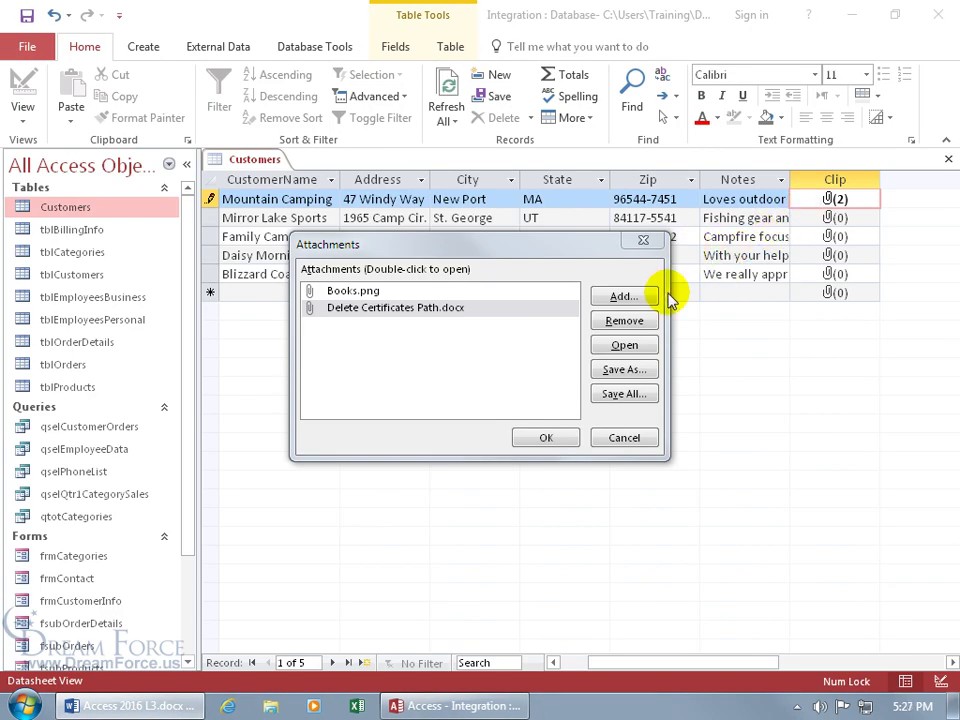
# Cancel the Attachments dialog, confirm the .docx is on the desktop, and restore Access
pyautogui.click(624, 438)
pyautogui.click(870, 14)
pyautogui.moveTo(45, 410); pyautogui.dragTo(532, 281)
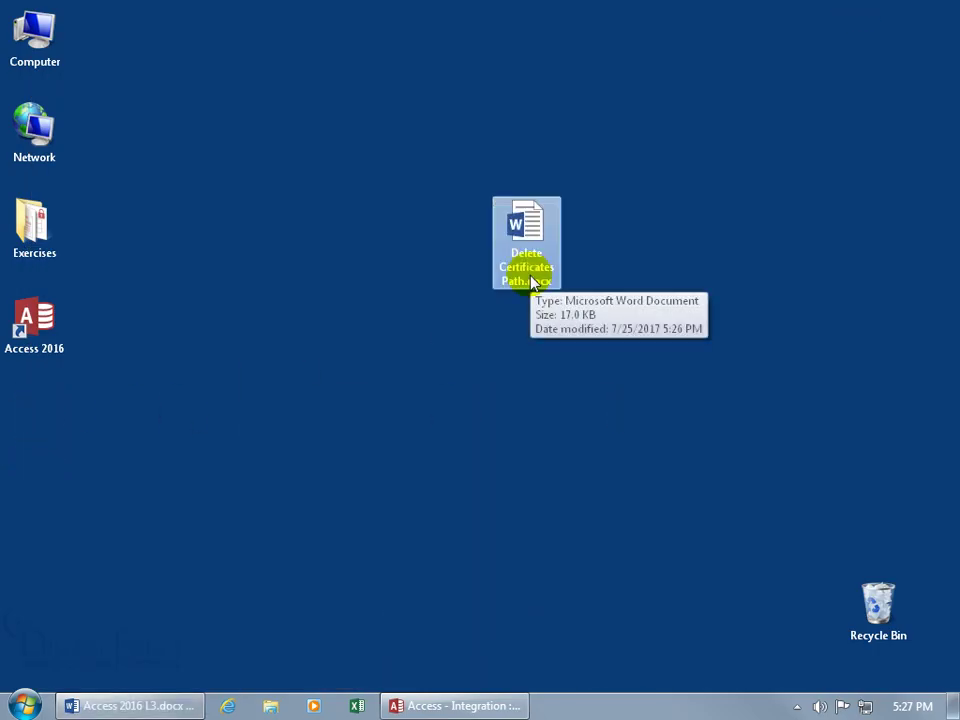
pyautogui.click(472, 705)
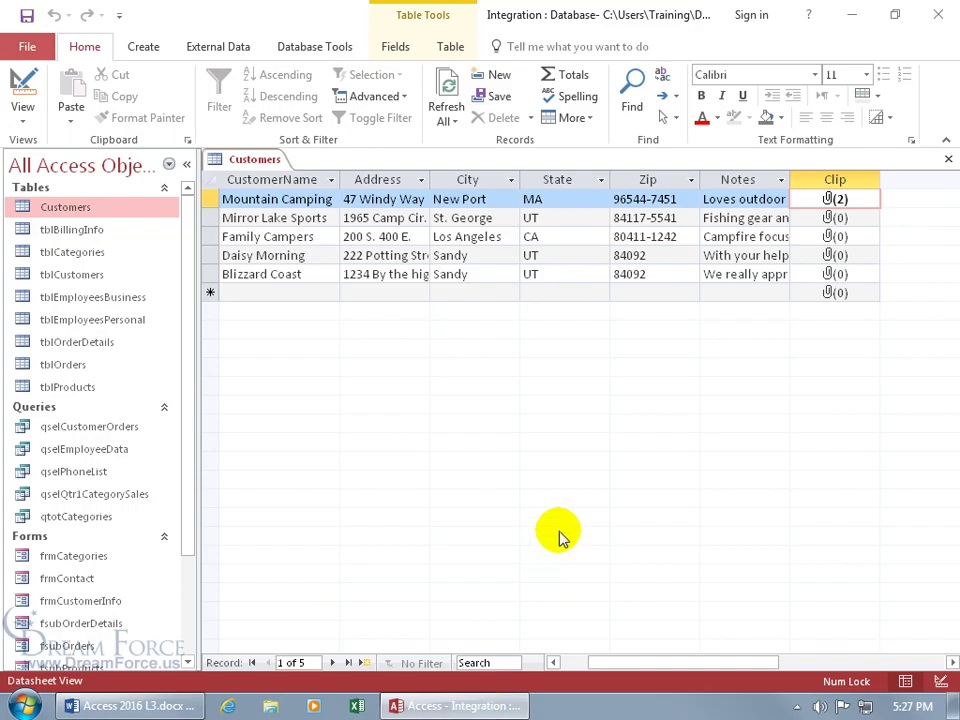
# Save Delete Certificates Path.docx from Mountain Camping's attachments to the Desktop, replacing the existing file; cancel Save All
pyautogui.doubleClick(824, 197)
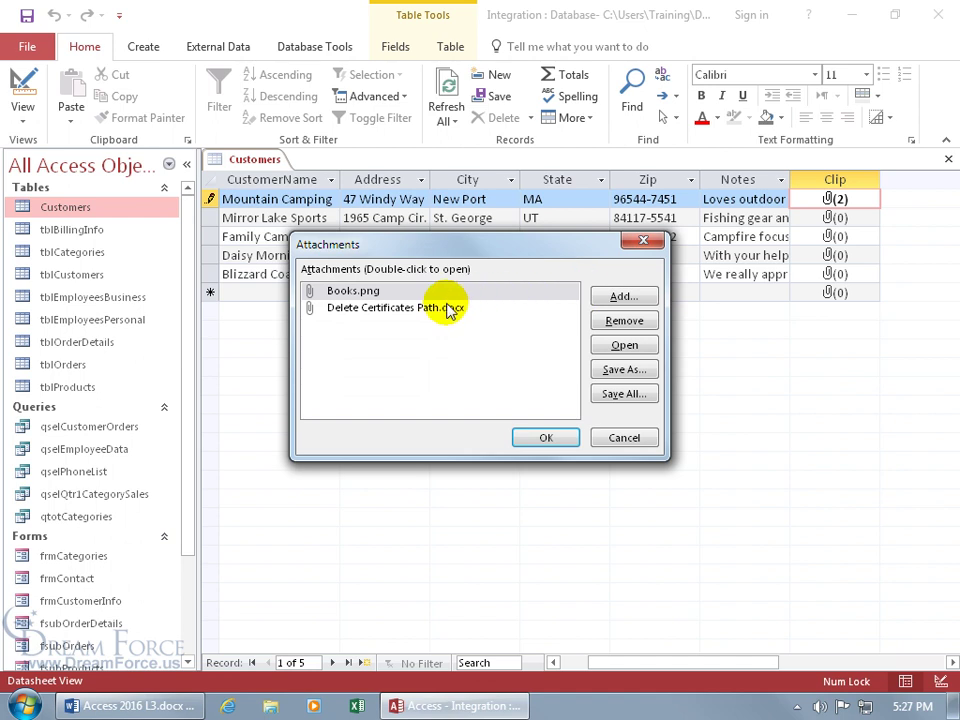
pyautogui.click(380, 309)
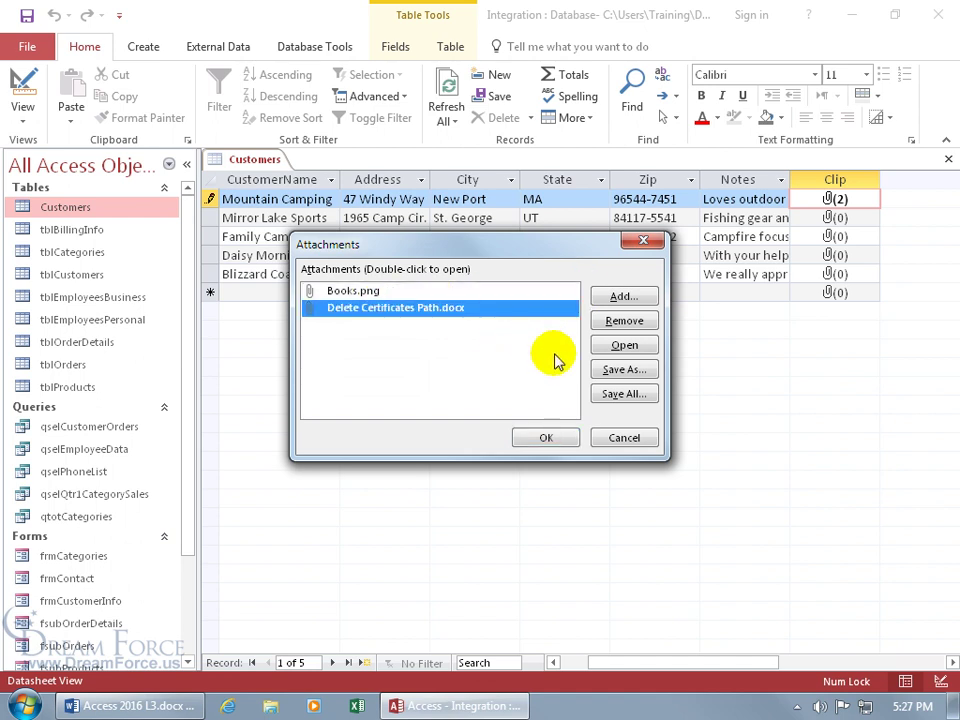
pyautogui.click(612, 370)
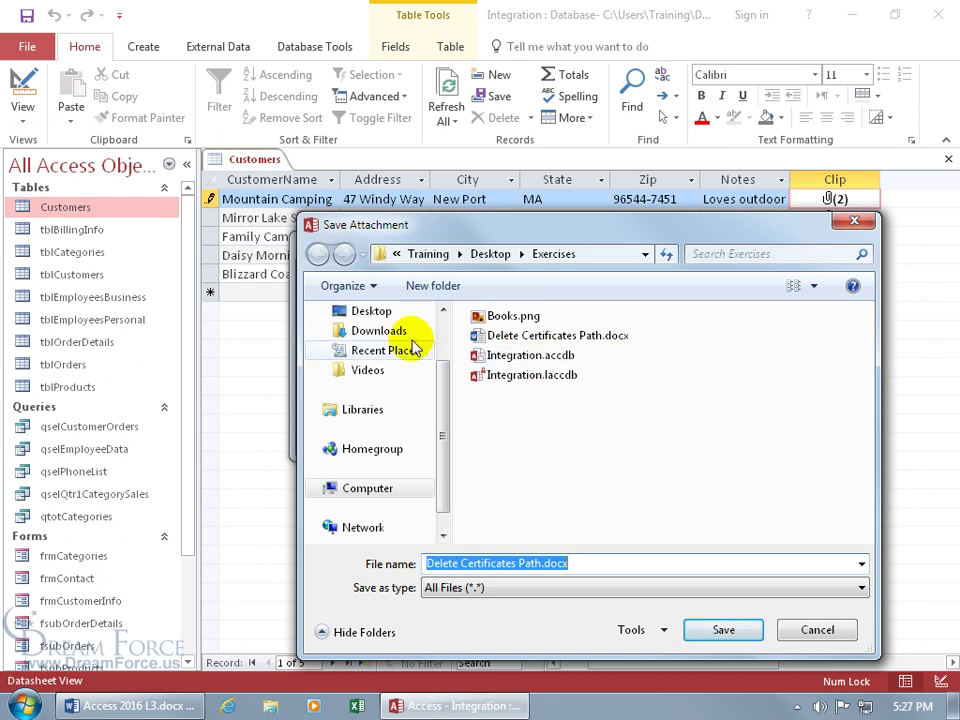
pyautogui.click(367, 311)
pyautogui.click(717, 640)
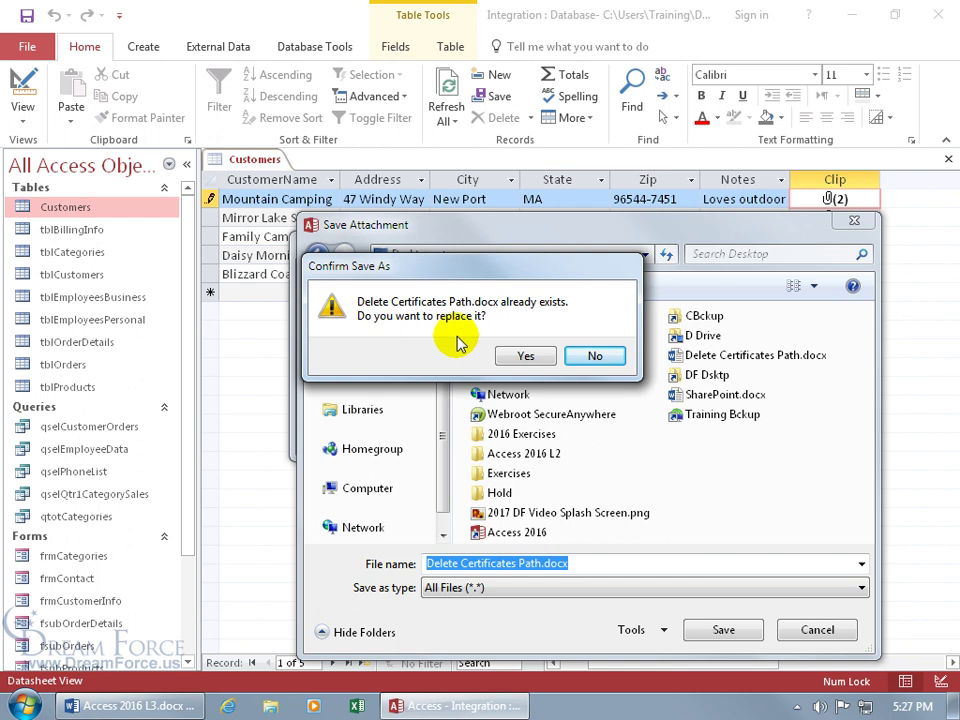
pyautogui.click(520, 356)
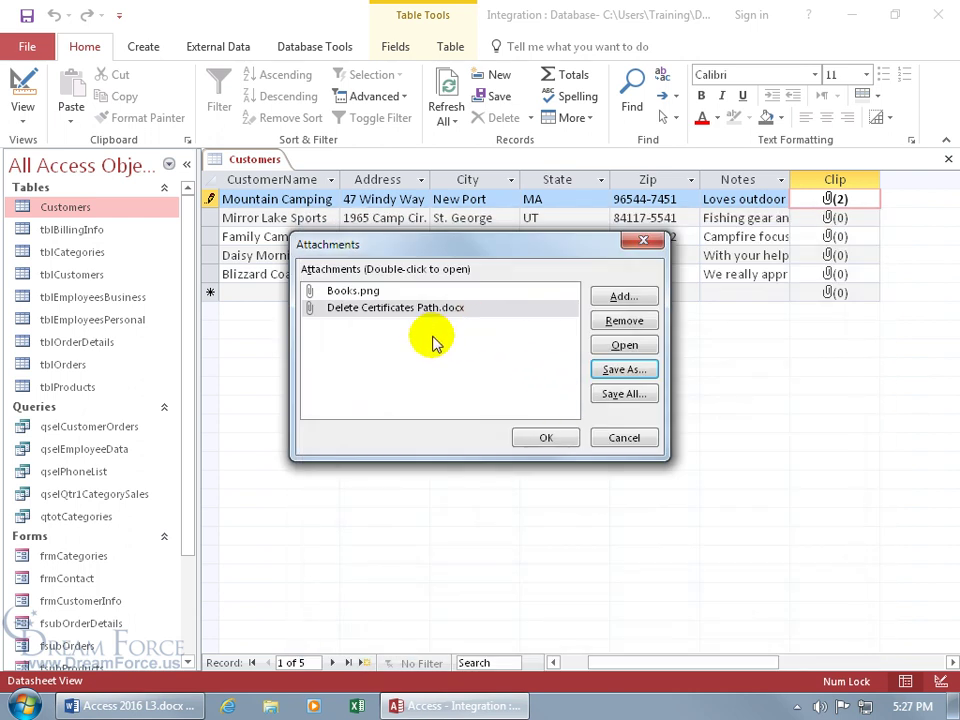
pyautogui.click(618, 395)
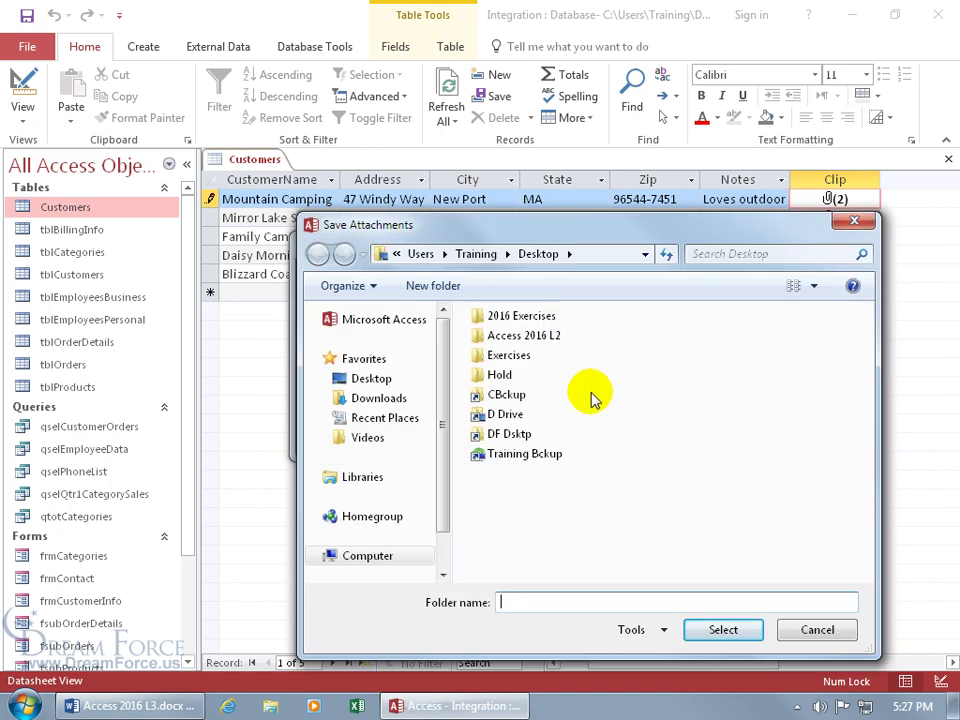
pyautogui.click(812, 630)
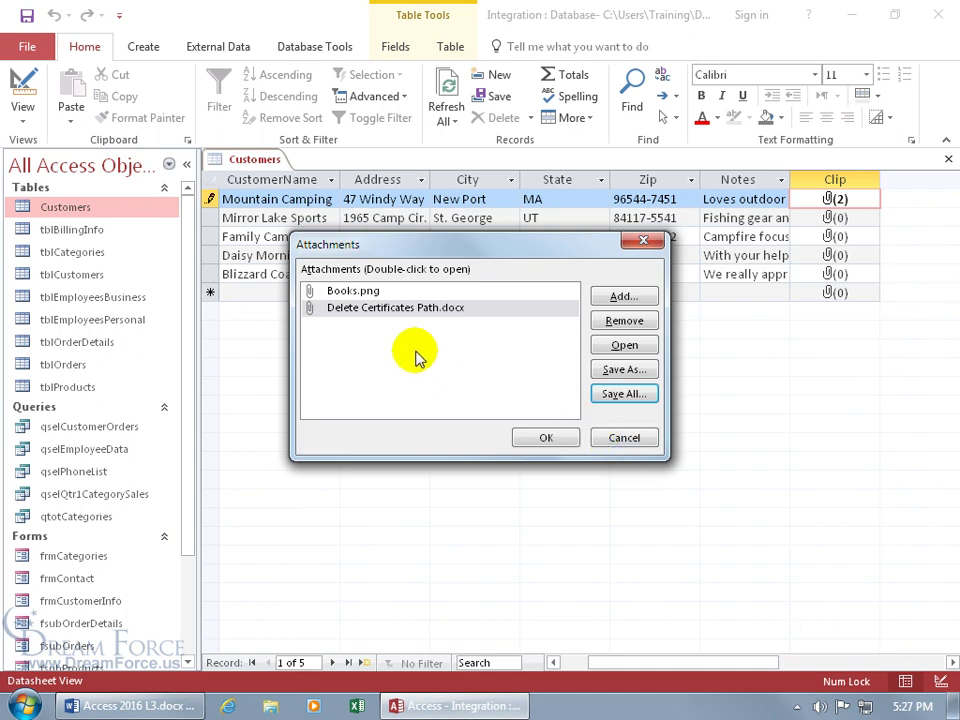
# Remove the .docx, re-attach it from the Exercises folder, and save the record with Shift+Enter
pyautogui.click(392, 310)
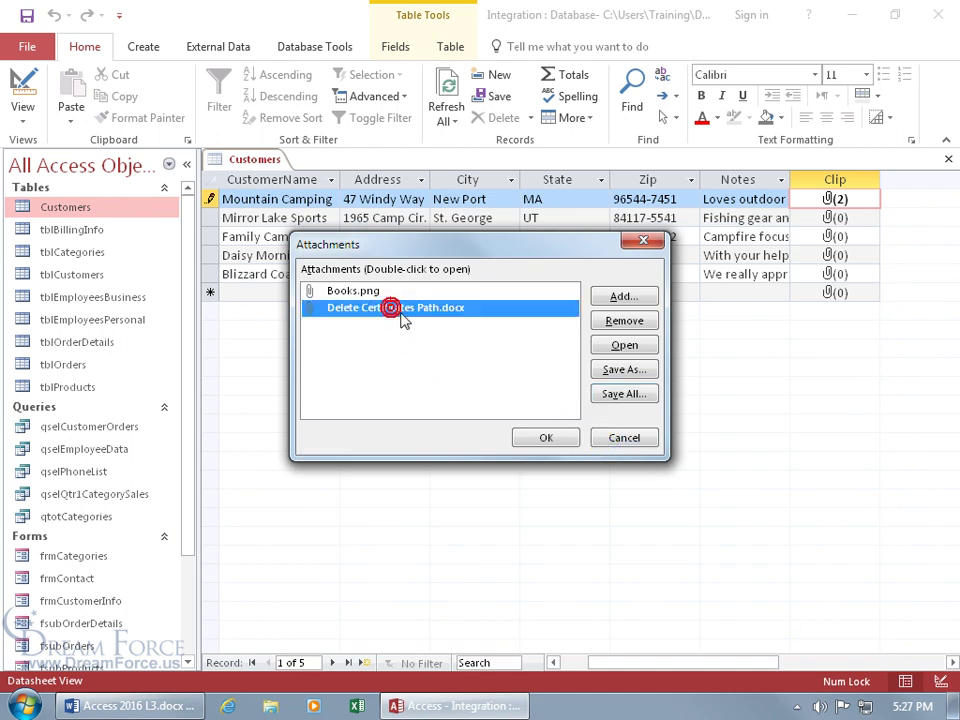
pyautogui.click(621, 322)
pyautogui.click(622, 296)
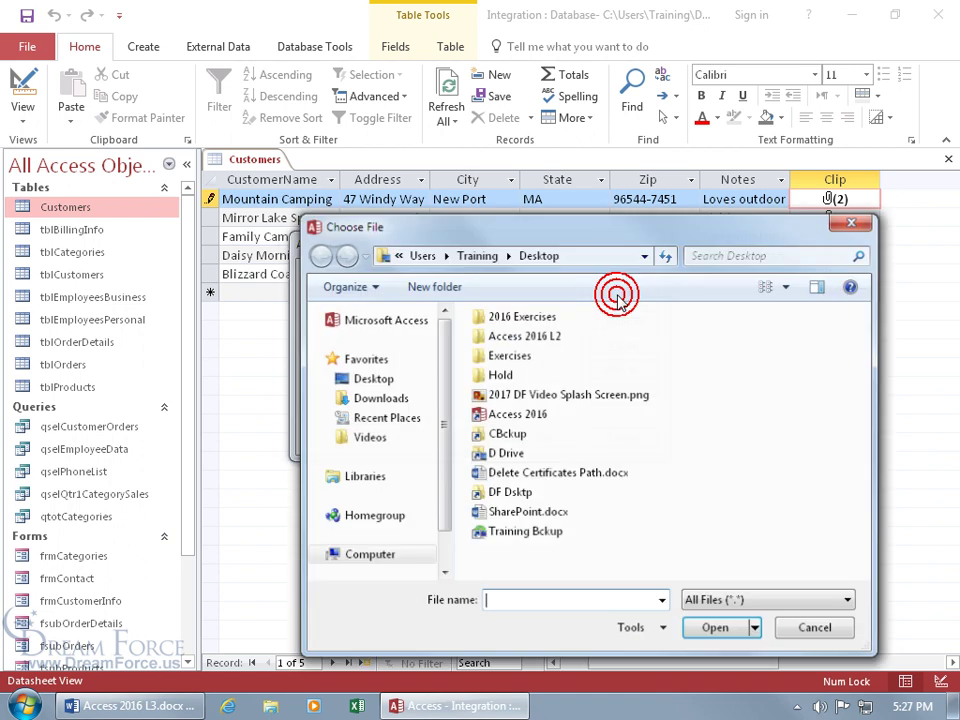
pyautogui.doubleClick(527, 357)
pyautogui.click(521, 338)
pyautogui.doubleClick(521, 338)
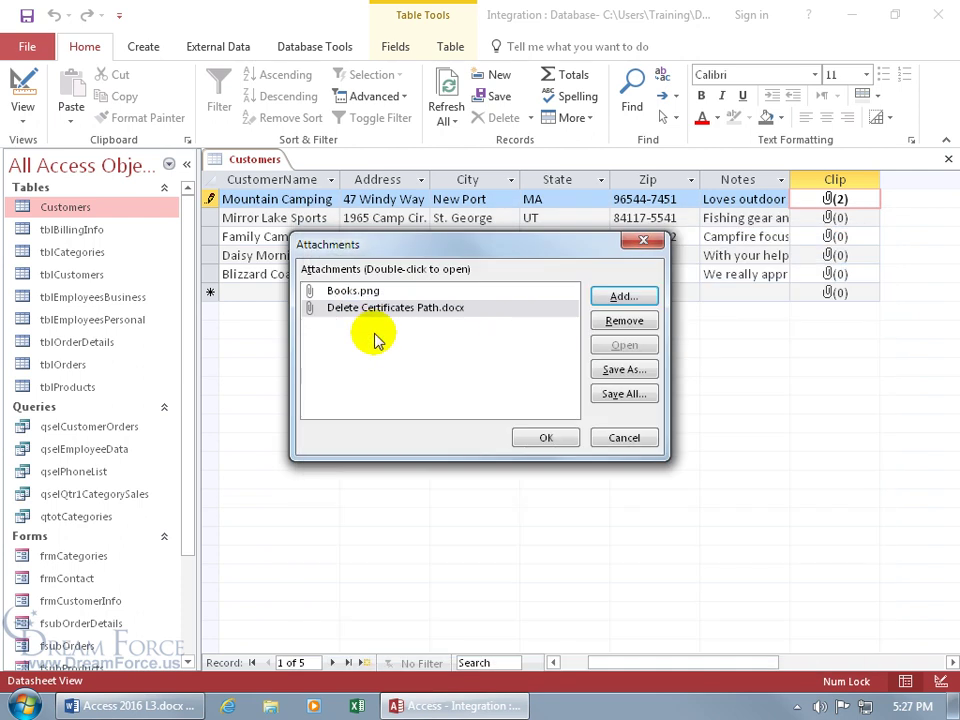
pyautogui.click(551, 445)
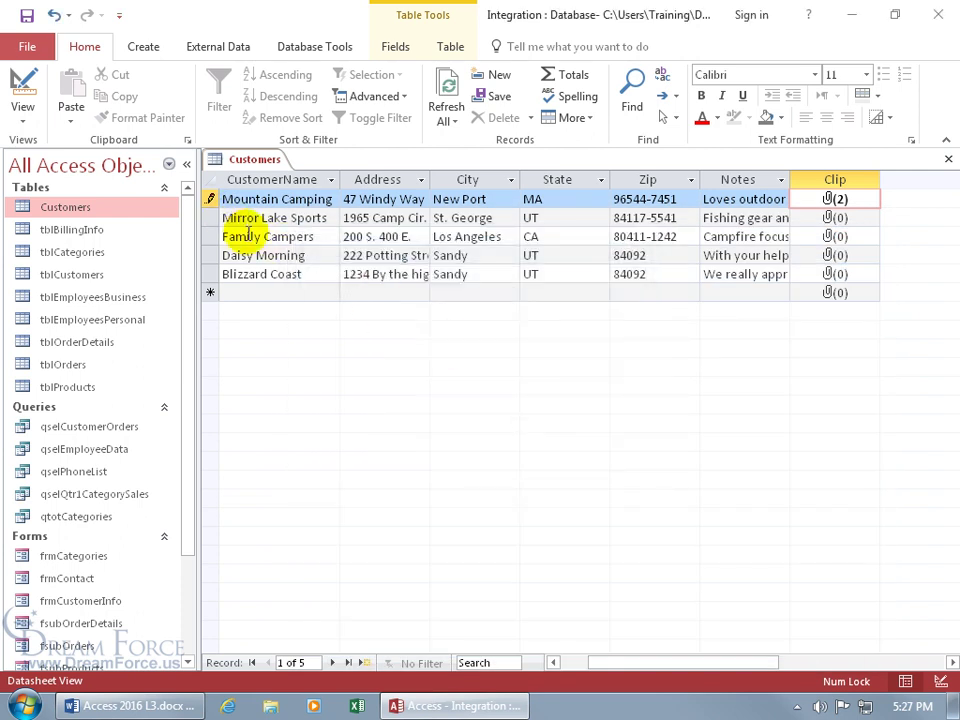
pyautogui.hotkey('shift', 'Return')
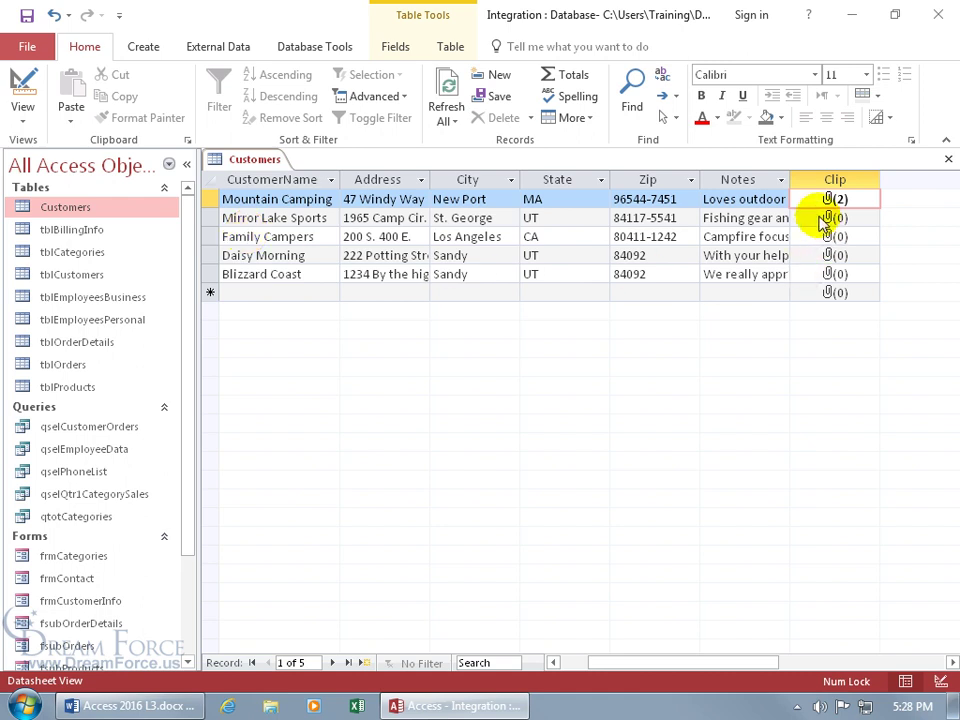
# Close the Customers table, create a form from it with Create > Form, and switch to Form View
pyautogui.click(948, 159)
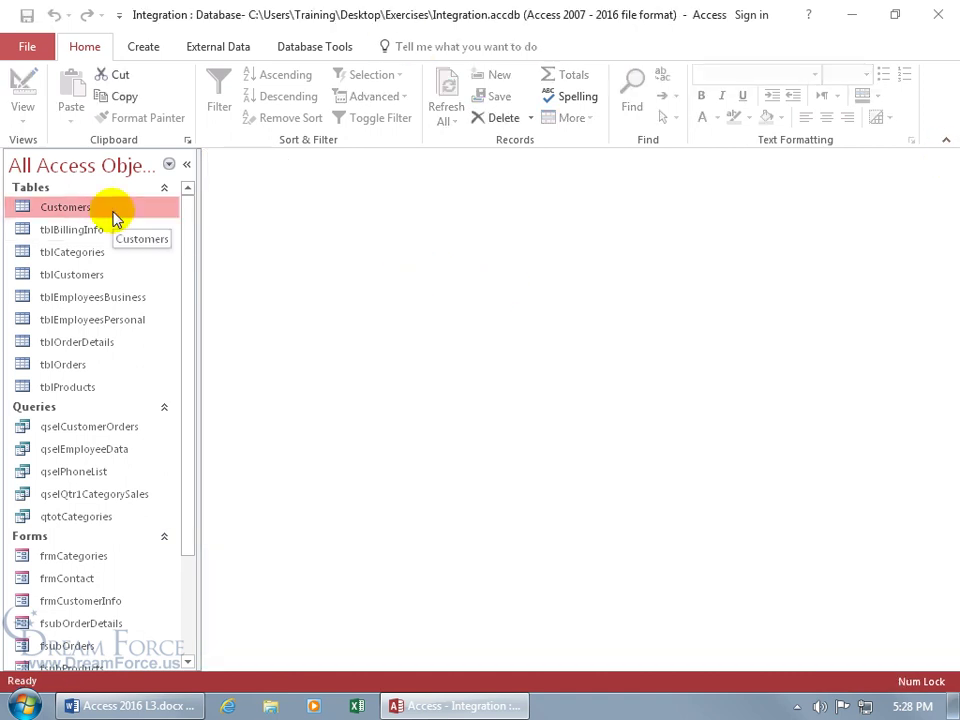
pyautogui.click(145, 48)
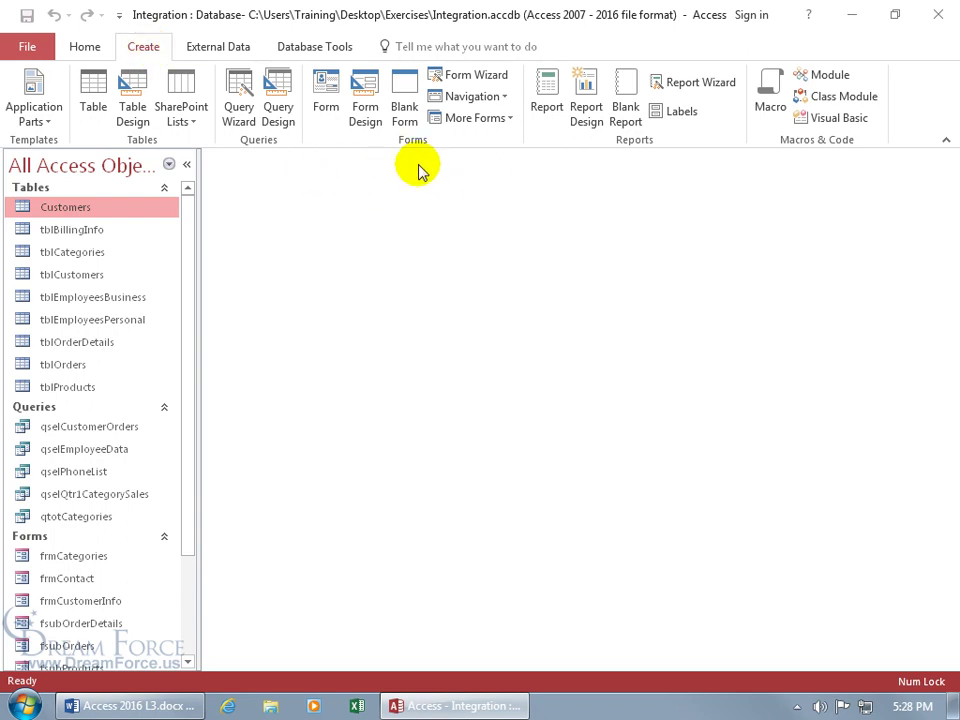
pyautogui.click(326, 92)
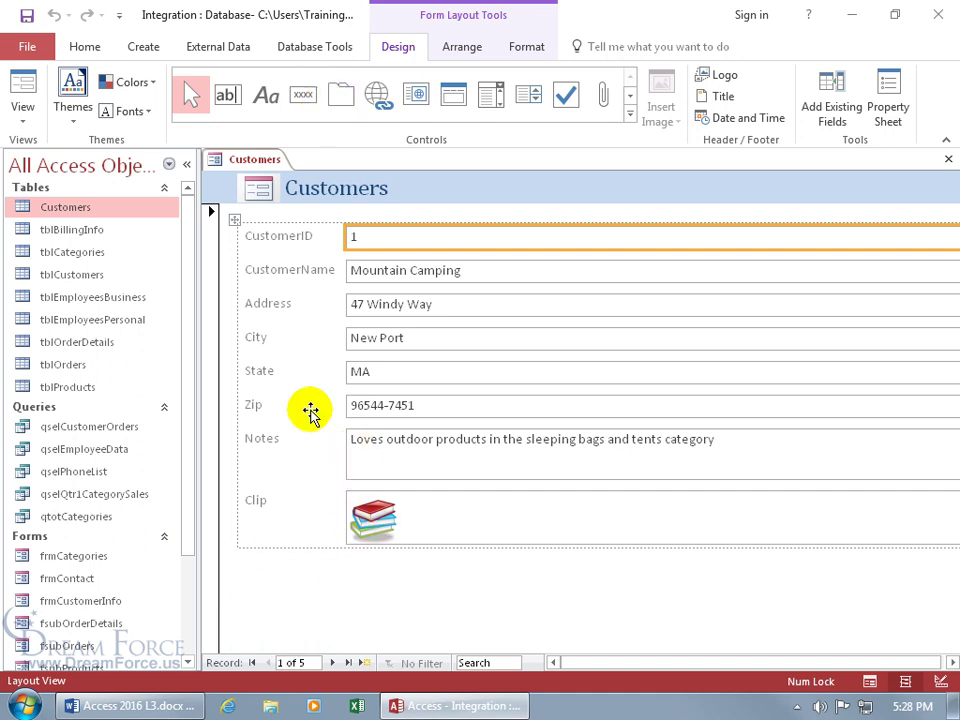
pyautogui.rightClick(250, 165)
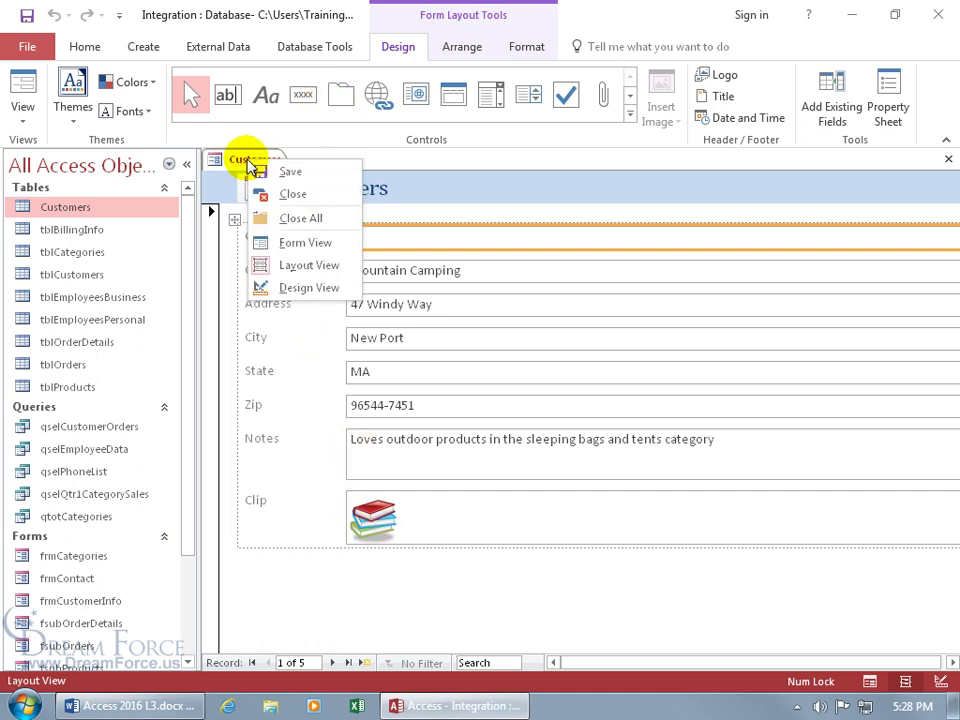
pyautogui.click(287, 246)
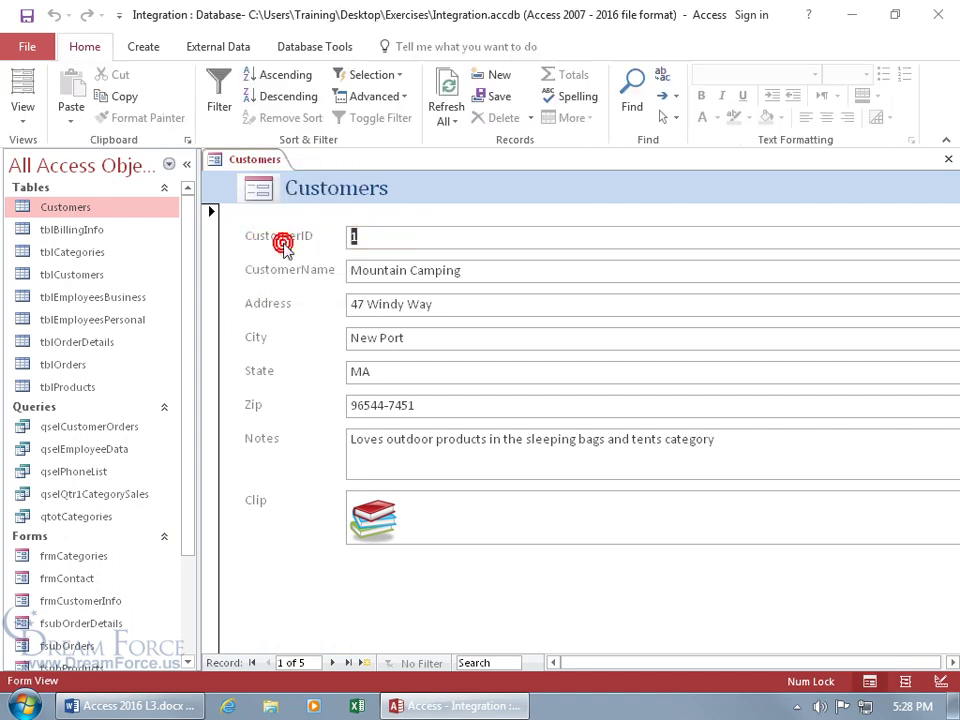
# Move between Mountain Camping's Clip attachments using the right-click Forward and Back options
pyautogui.doubleClick(373, 528)
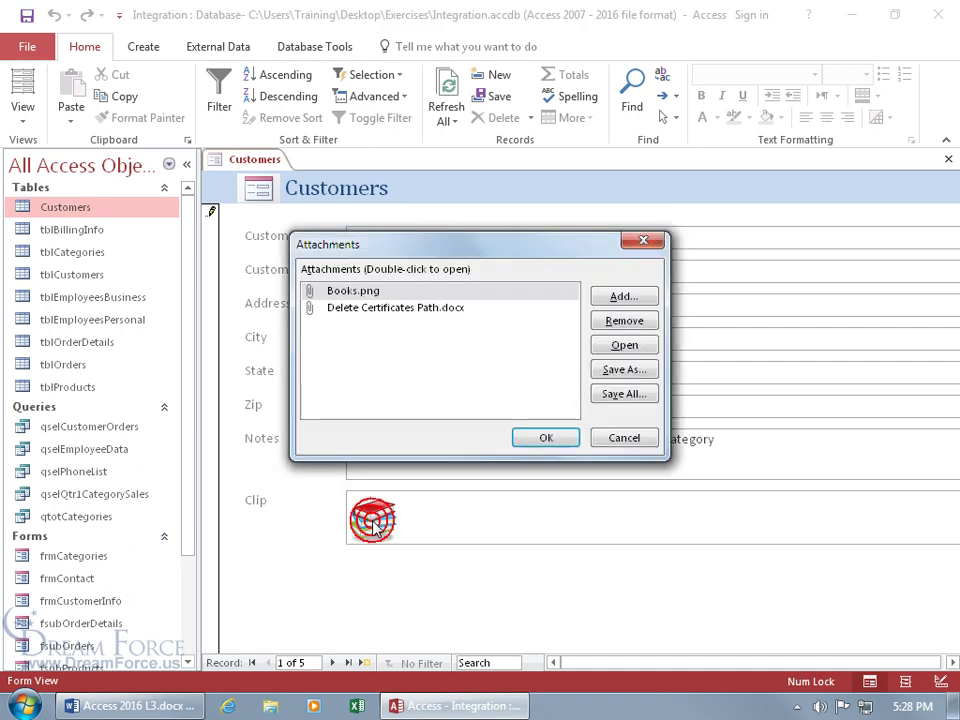
pyautogui.click(613, 440)
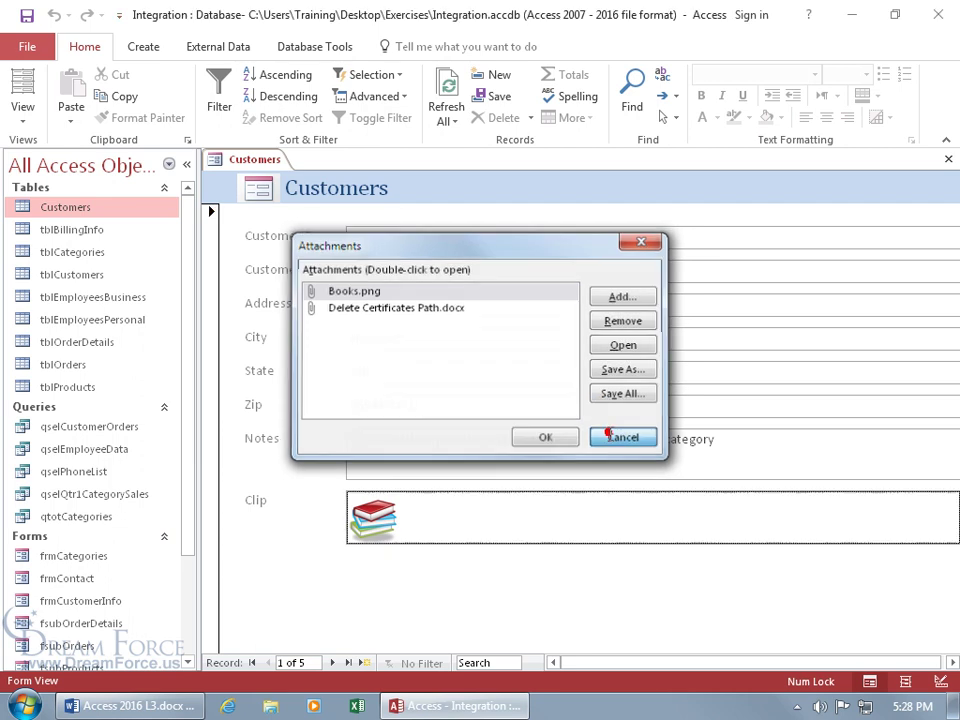
pyautogui.rightClick(372, 522)
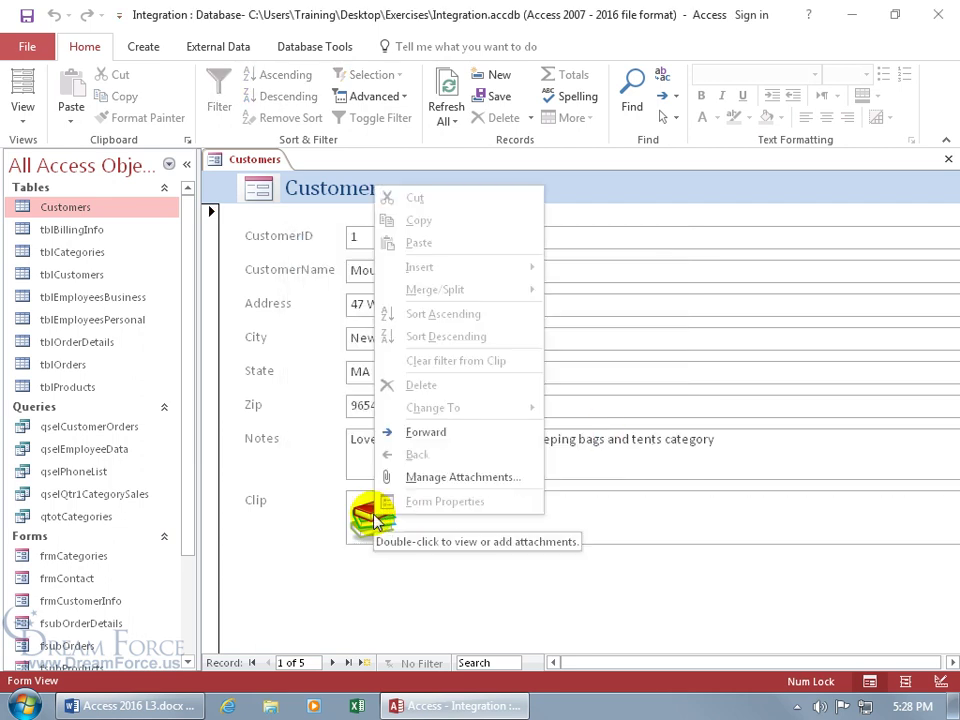
pyautogui.click(441, 484)
pyautogui.click(624, 437)
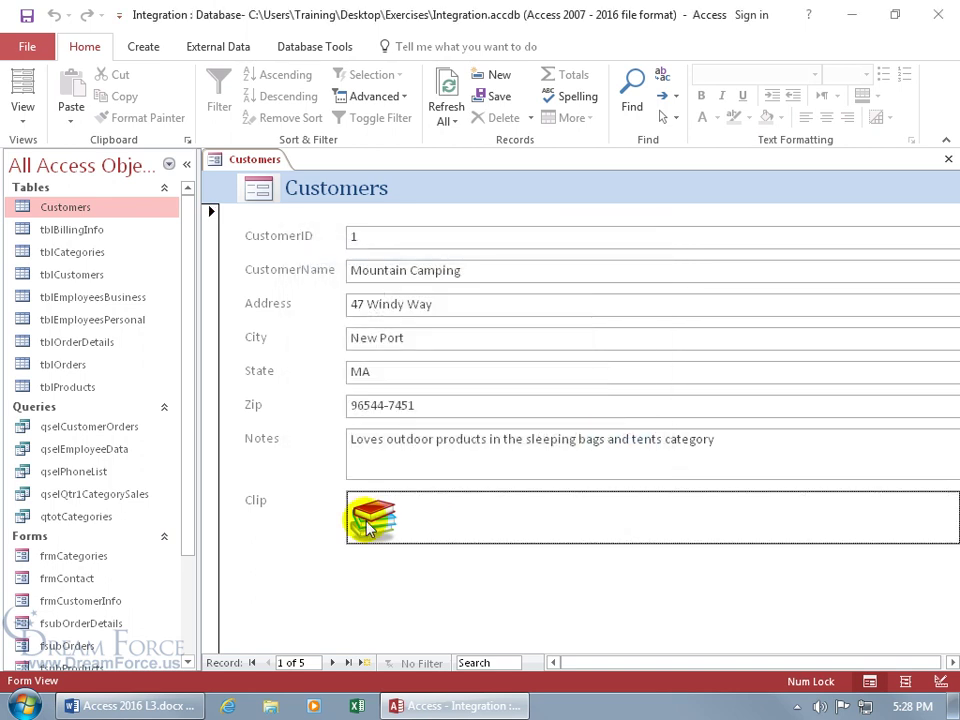
pyautogui.rightClick(368, 527)
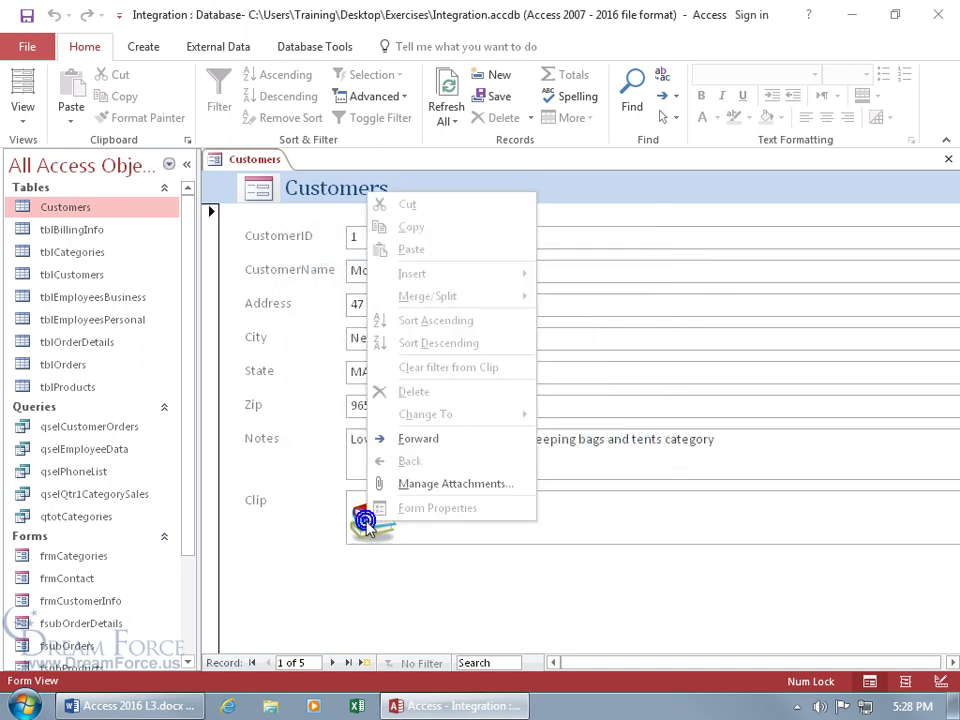
pyautogui.click(418, 440)
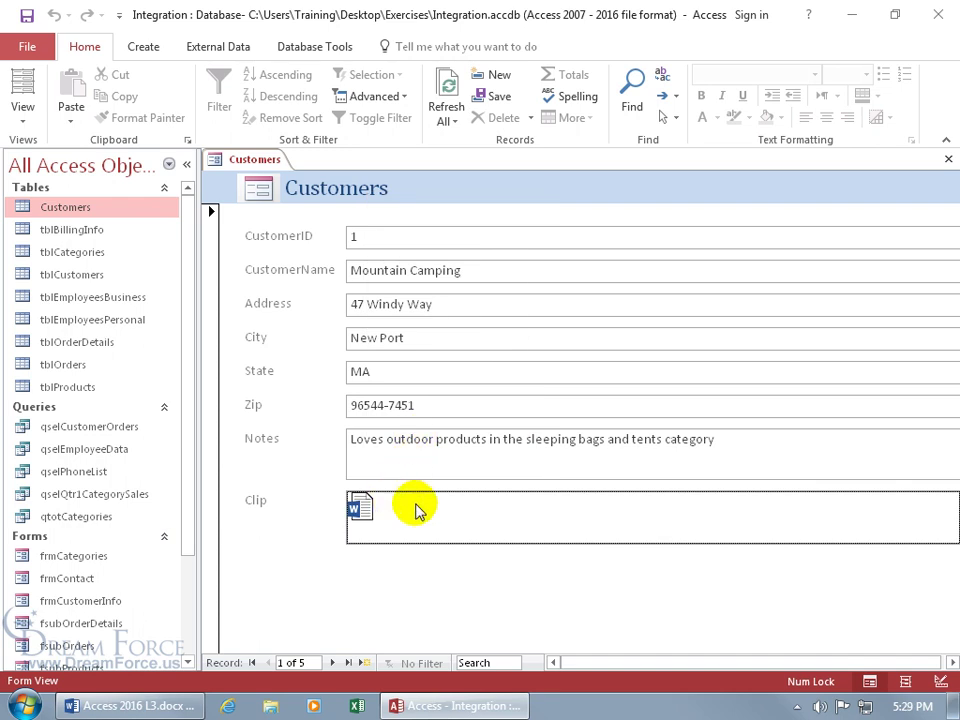
pyautogui.rightClick(367, 510)
pyautogui.click(392, 449)
# Use the Clip attachment toolbar arrows, then open the full attachments list
pyautogui.click(370, 515)
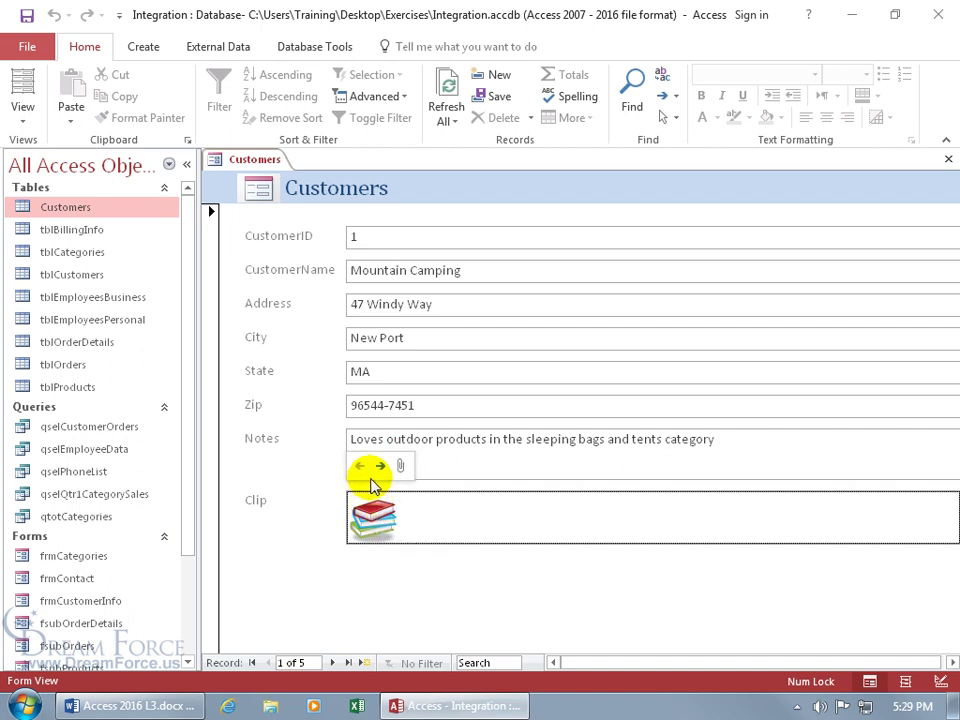
pyautogui.click(380, 467)
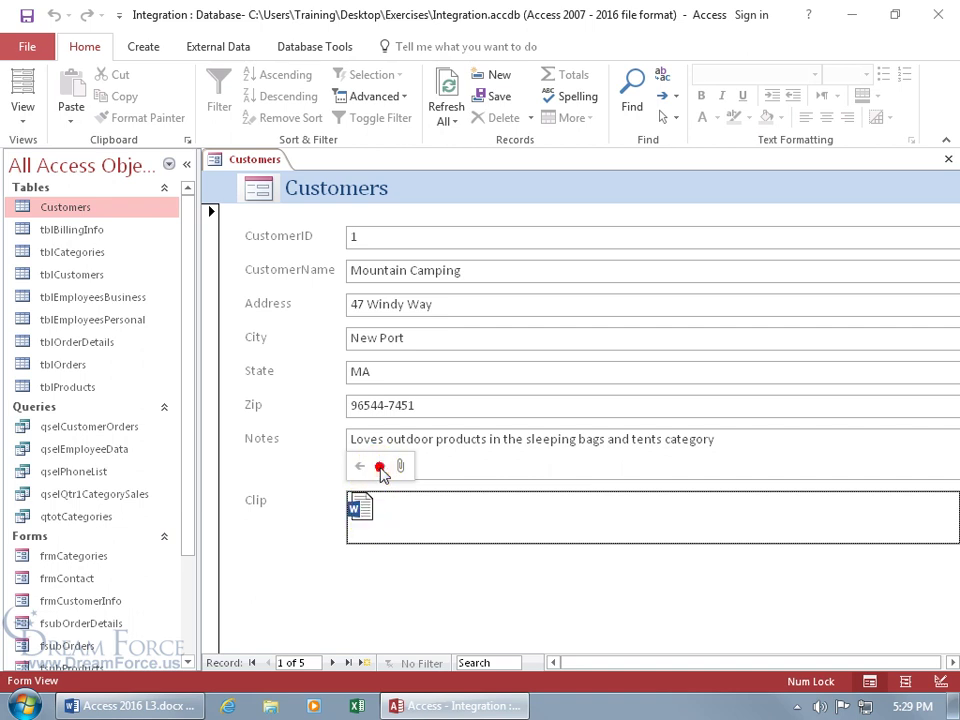
pyautogui.click(360, 467)
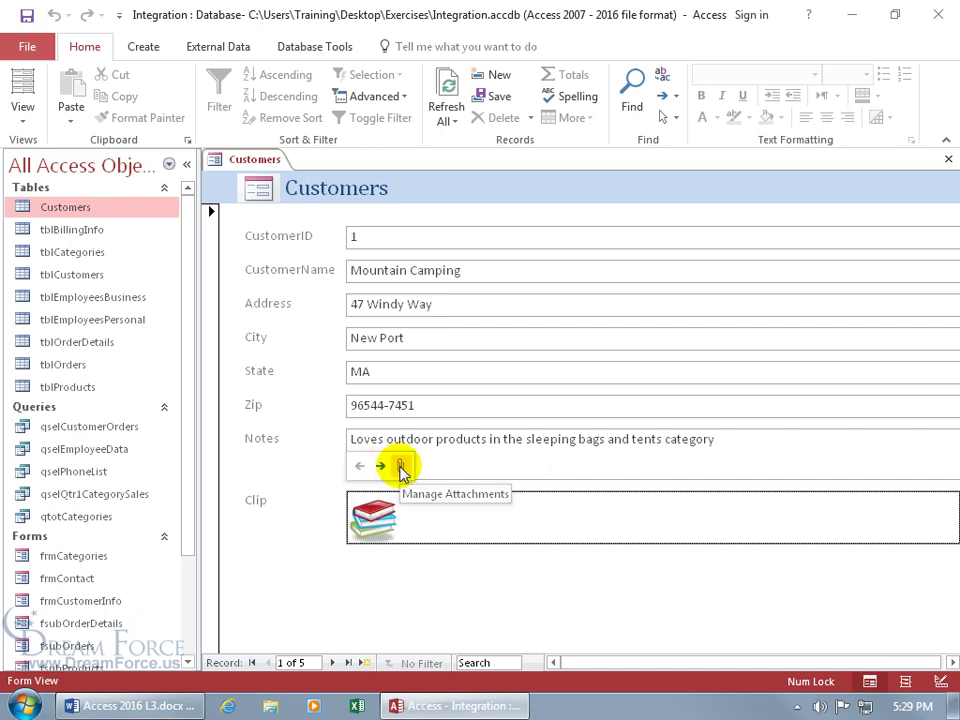
pyautogui.click(400, 466)
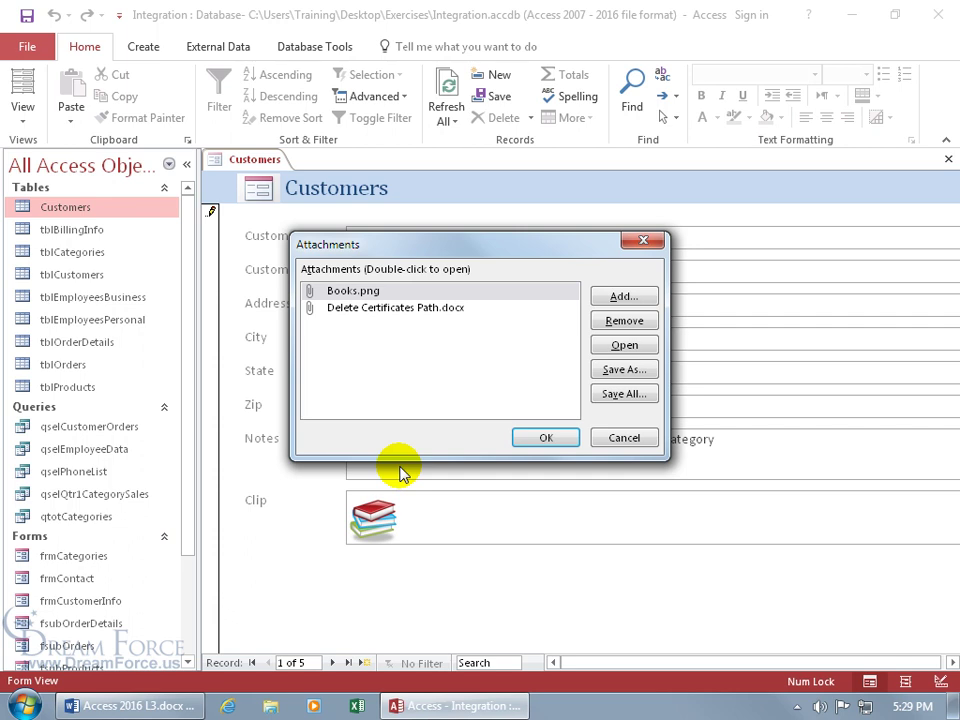
# Cancel the Attachments dialog and close the Customers form
pyautogui.click(622, 438)
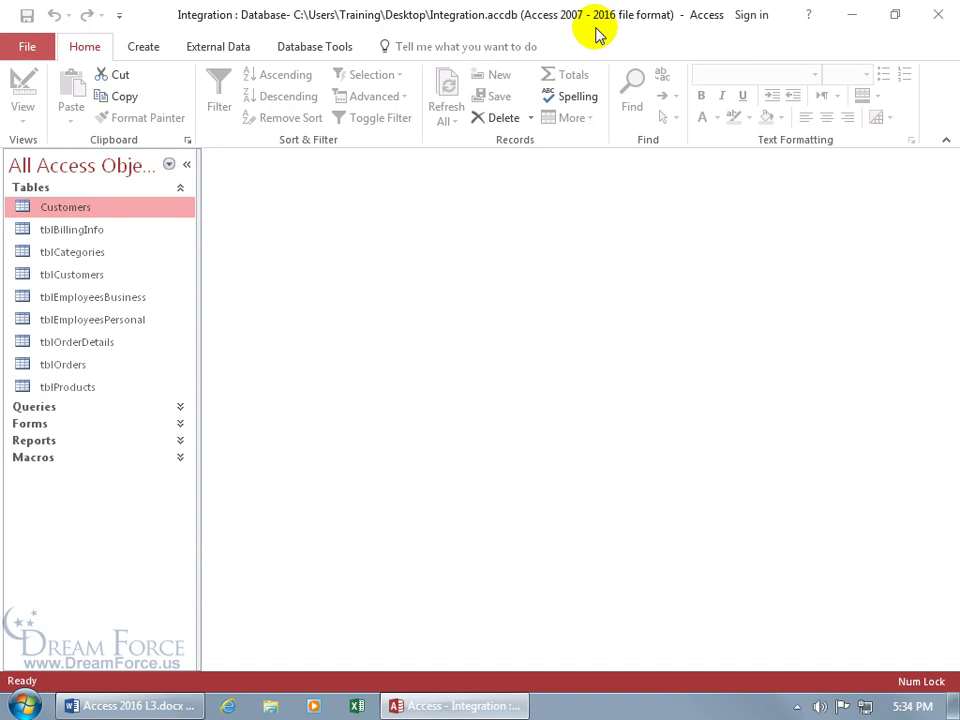
pyautogui.click(28, 47)
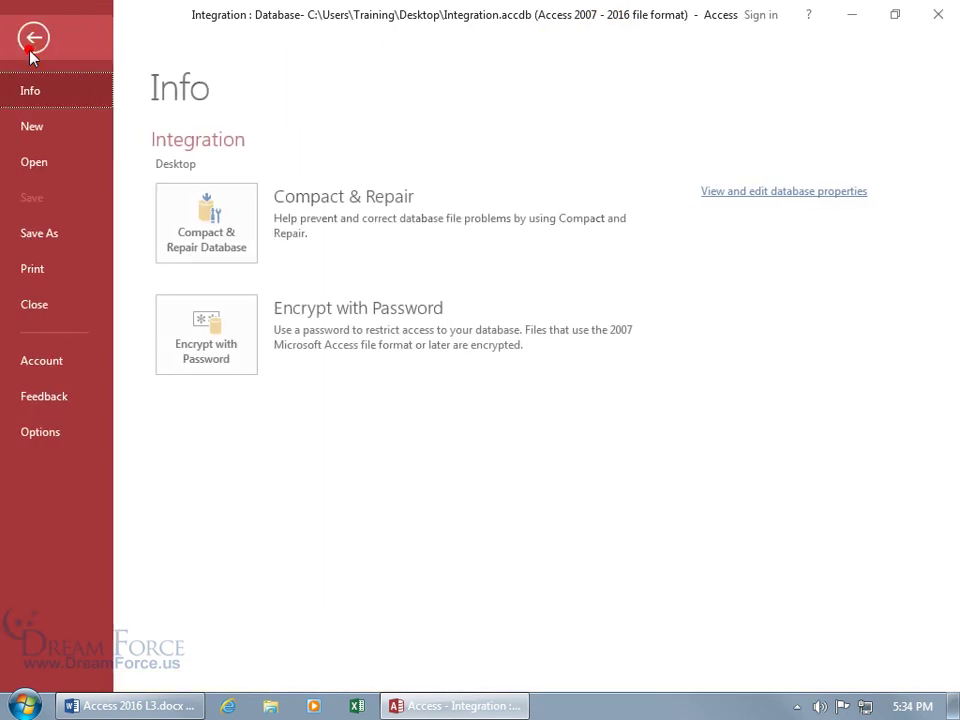
pyautogui.click(58, 238)
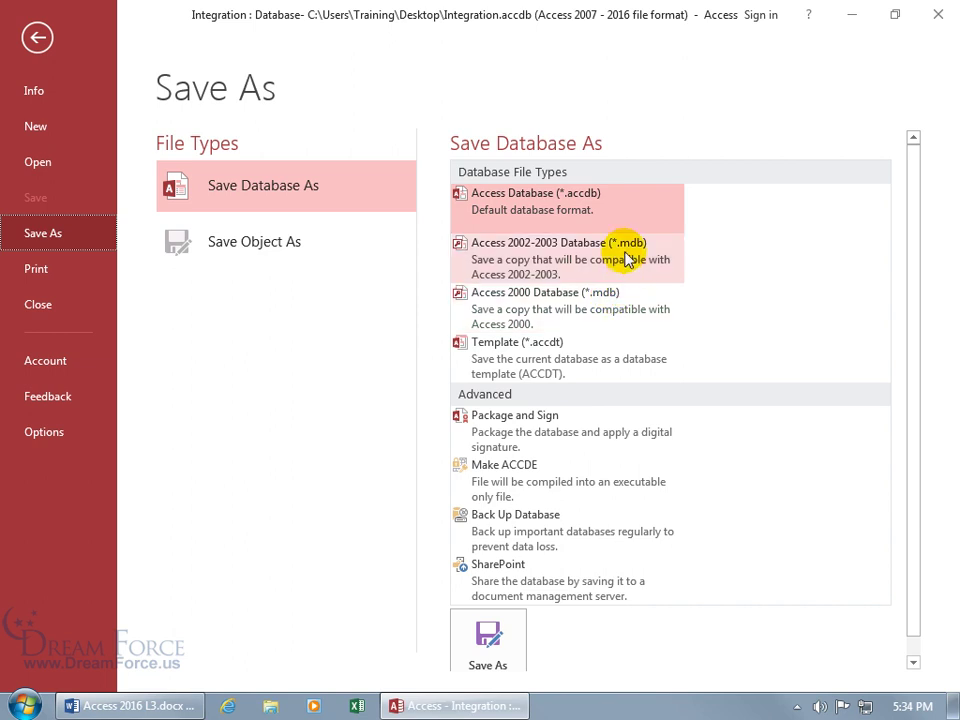
pyautogui.click(551, 260)
pyautogui.click(497, 640)
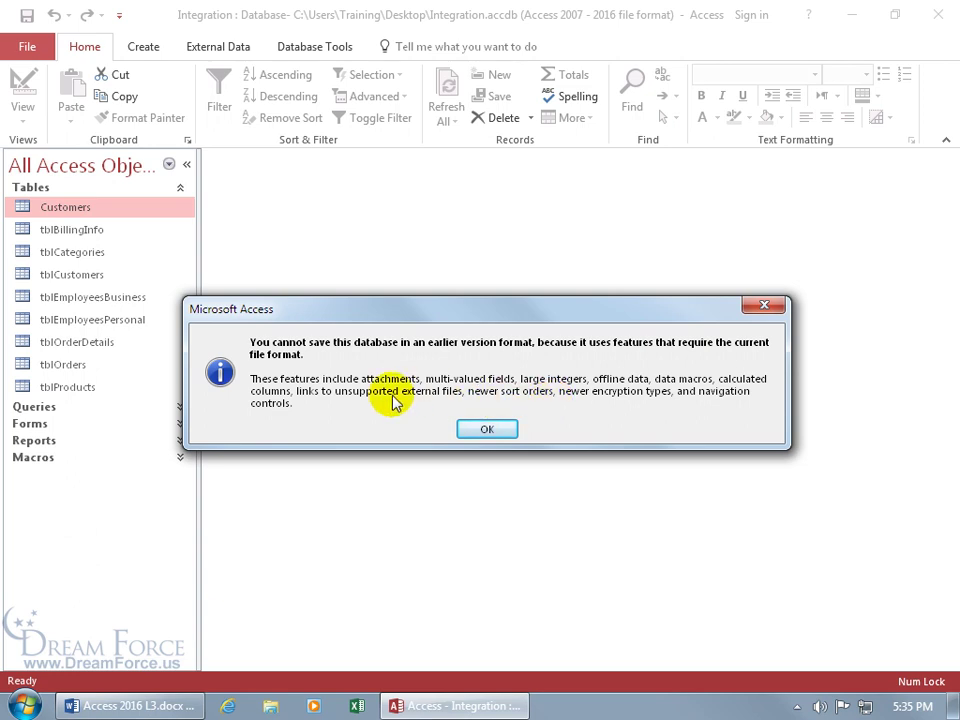
pyautogui.click(485, 430)
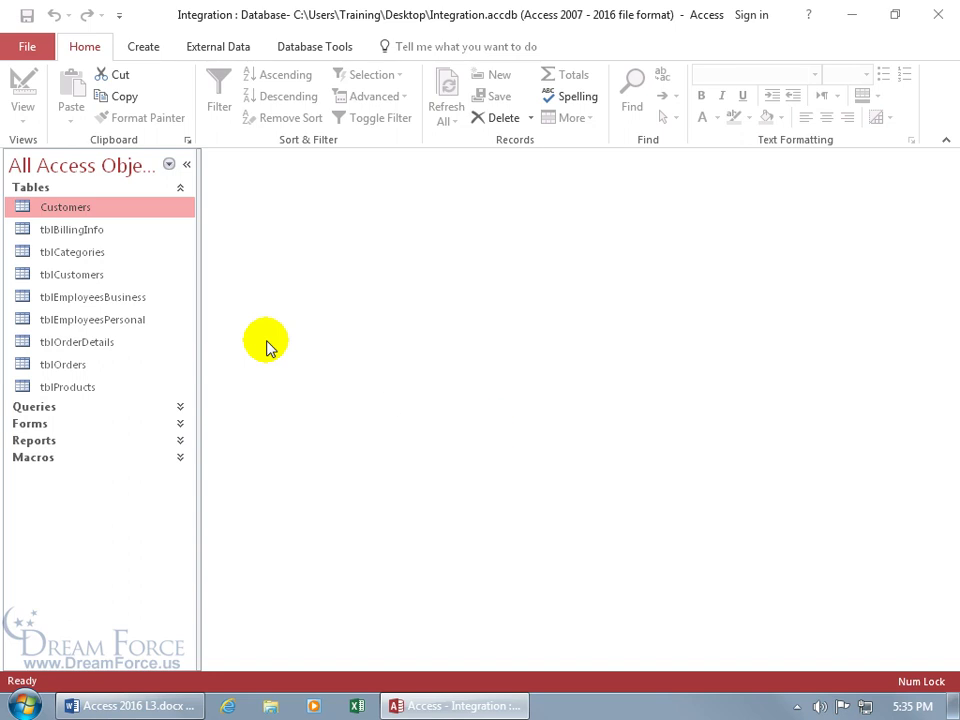
# Open the Customers table and switch it to Design View
pyautogui.doubleClick(78, 210)
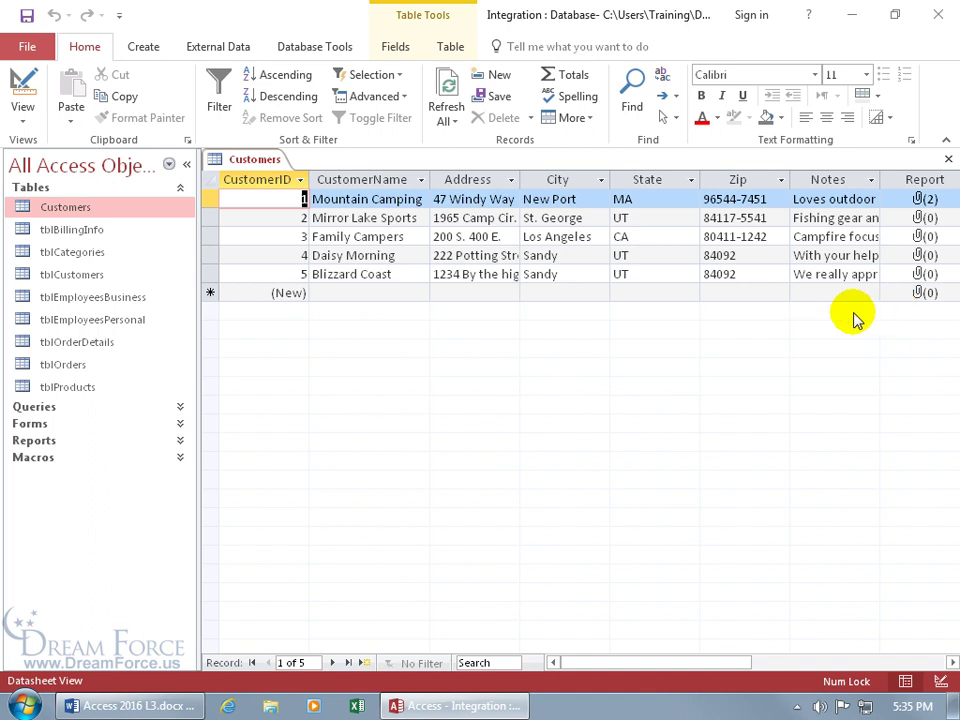
pyautogui.rightClick(253, 160)
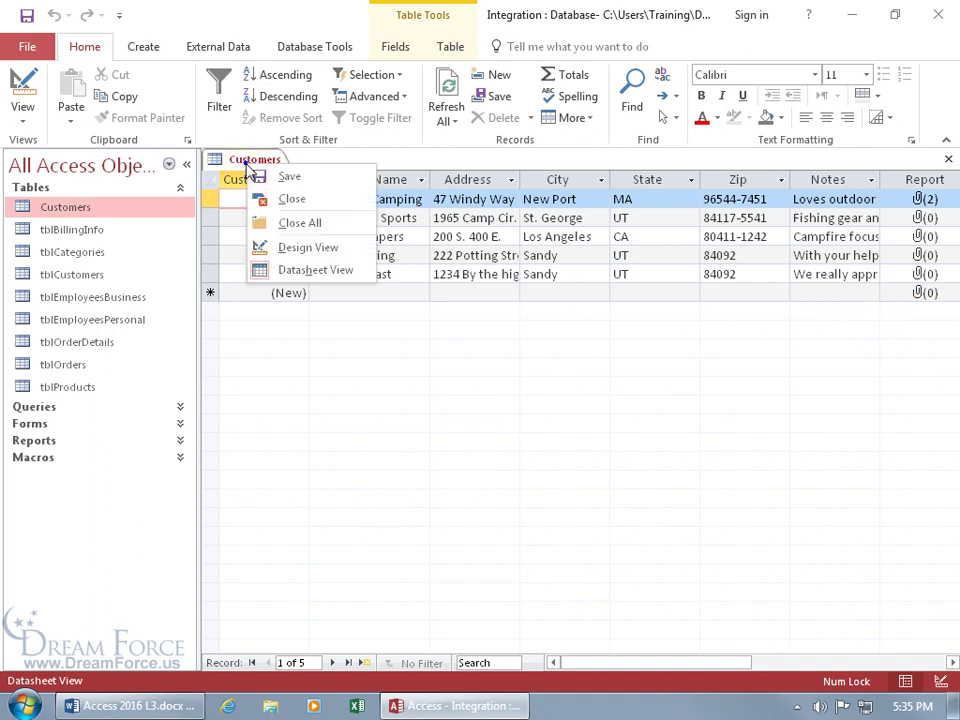
pyautogui.click(280, 244)
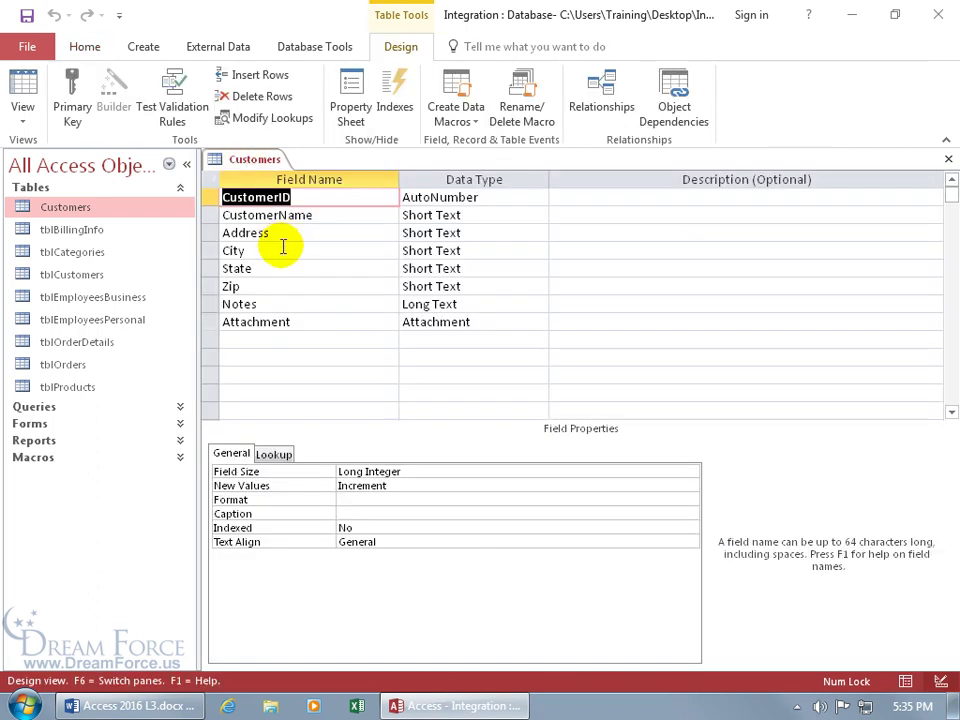
# Delete the Attachment field row, confirm, and save the design on closing
pyautogui.rightClick(210, 322)
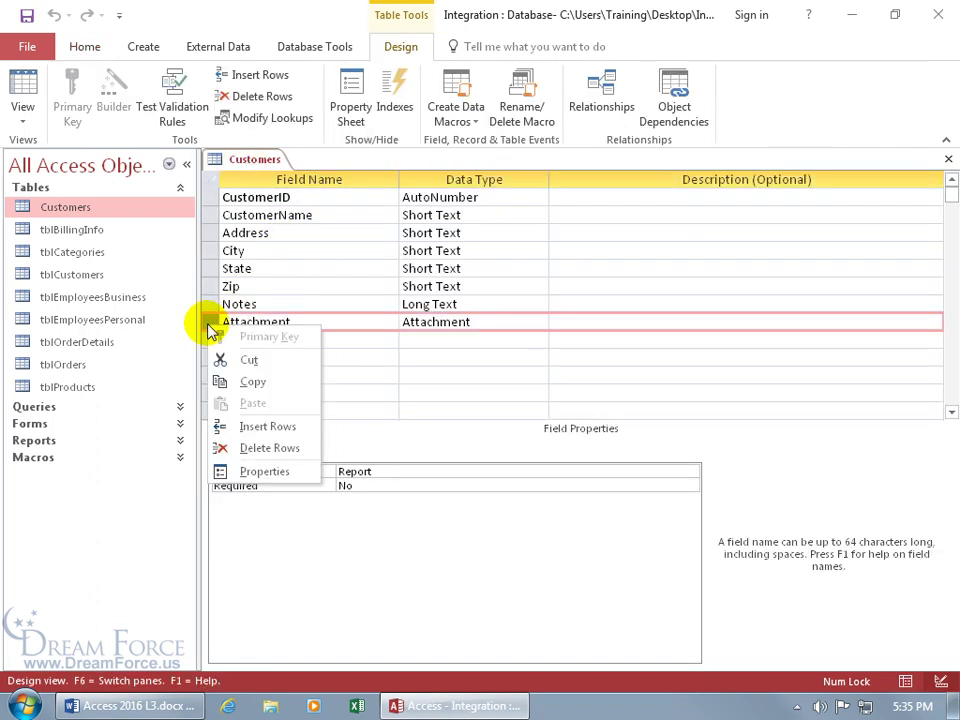
pyautogui.click(258, 448)
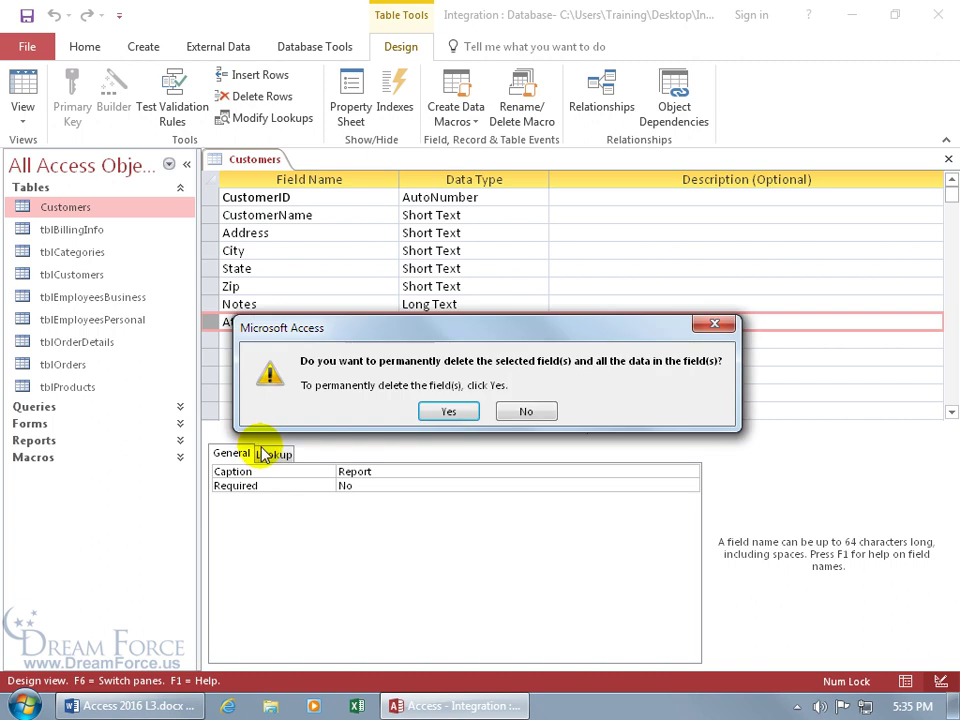
pyautogui.click(437, 414)
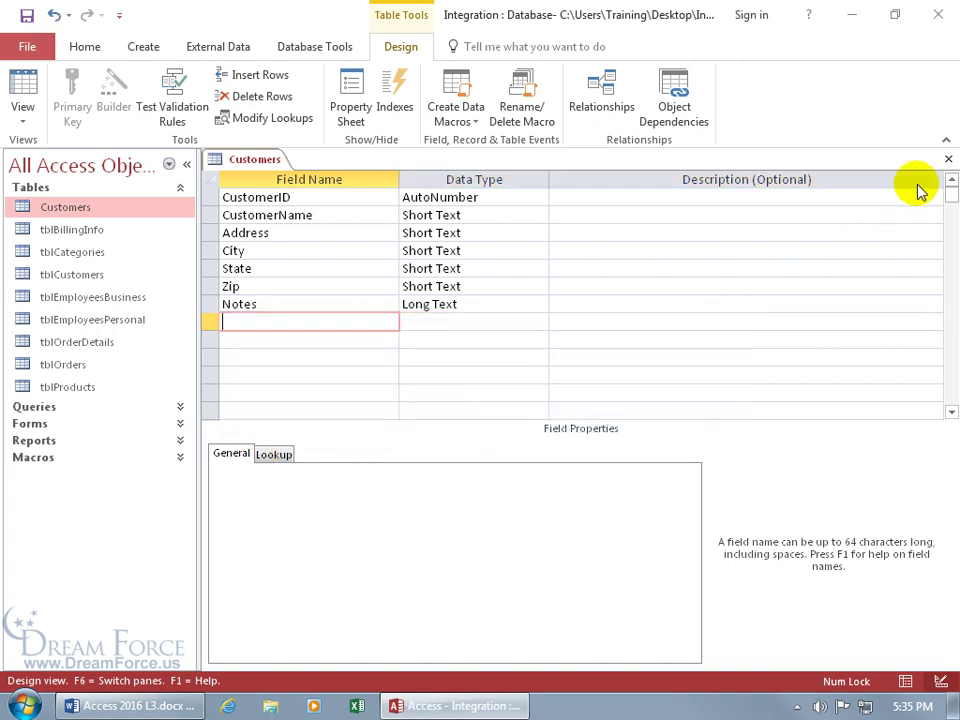
pyautogui.click(948, 159)
pyautogui.click(418, 406)
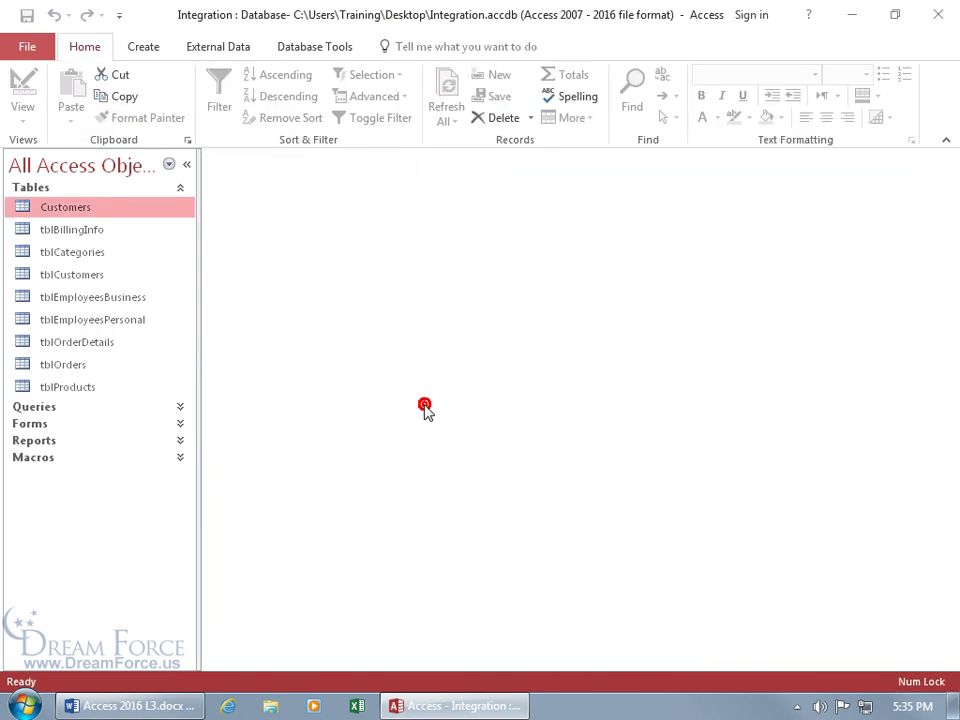
# Save the database as Integration.mdb using the Access 2002-2003 Database (*.mdb) format
pyautogui.click(27, 46)
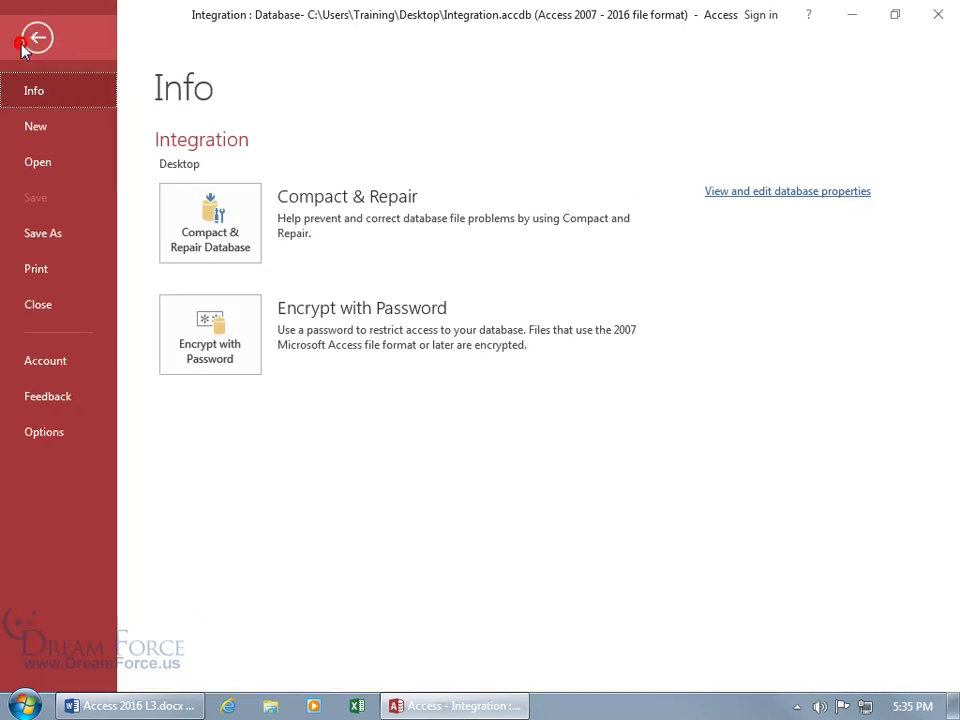
pyautogui.click(52, 240)
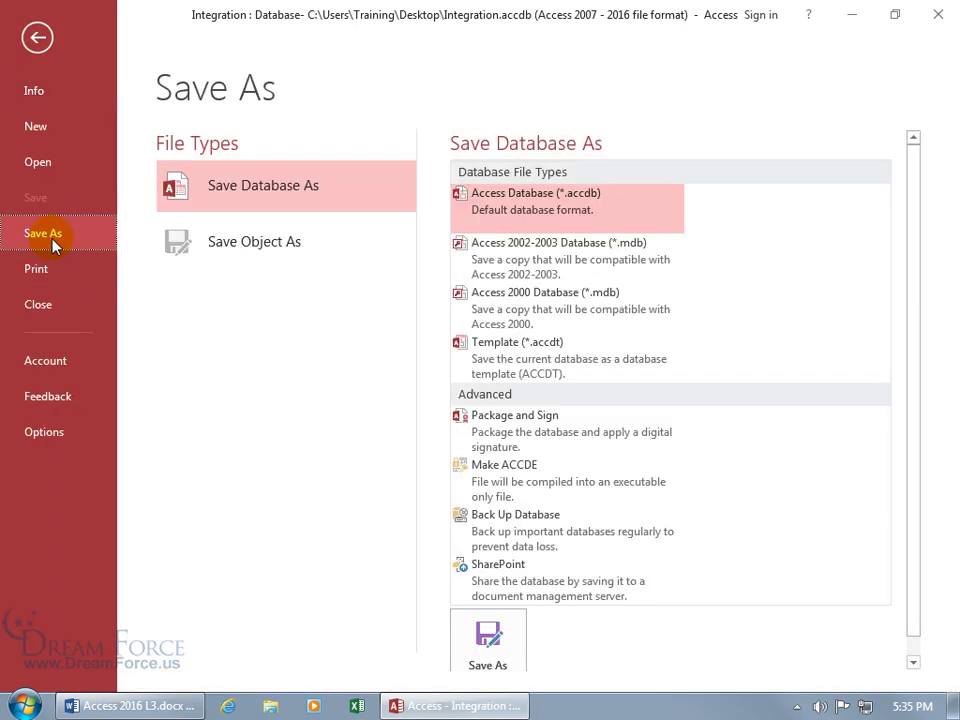
pyautogui.doubleClick(476, 261)
pyautogui.moveTo(294, 32); pyautogui.dragTo(415, 95)
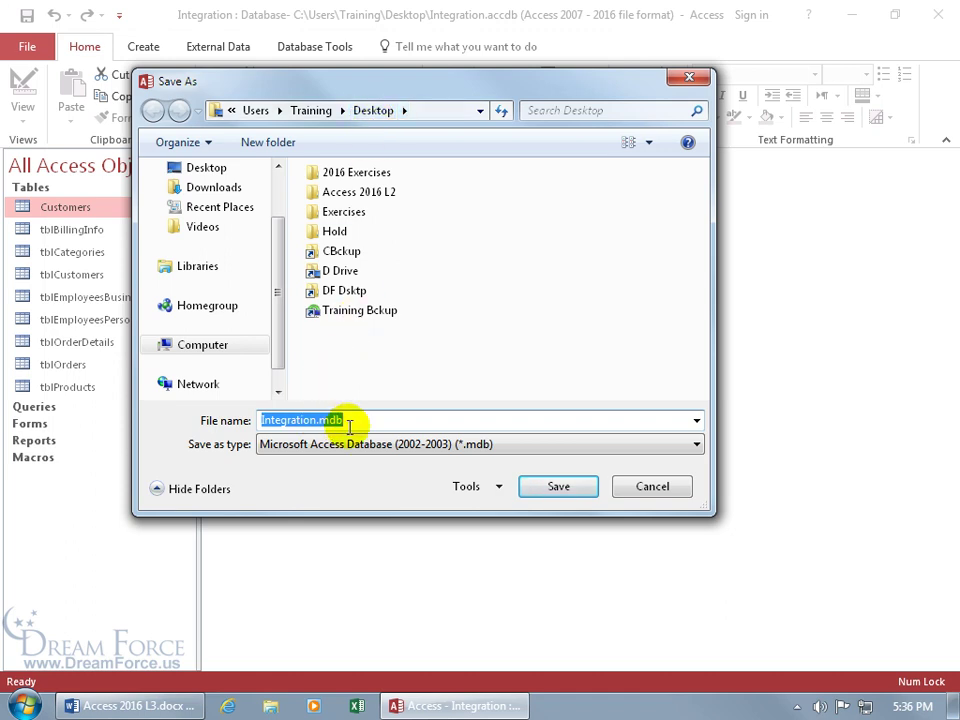
pyautogui.click(553, 487)
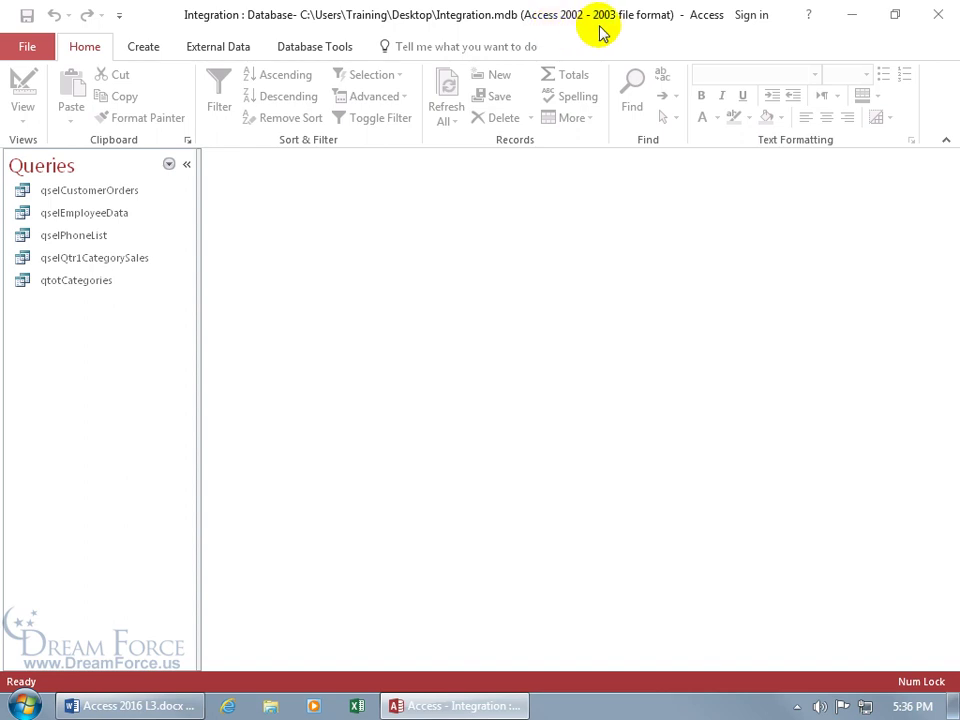
# Close Access and place Integration.accdb and Integration.mdb together to compare 972 KB versus 832 KB
pyautogui.click(938, 16)
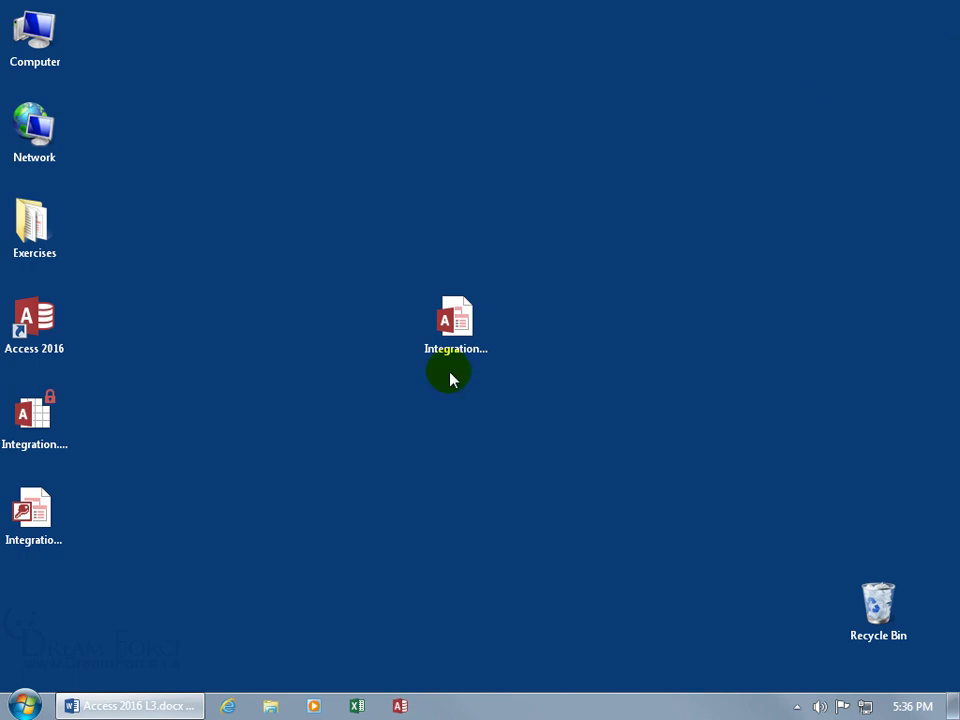
pyautogui.moveTo(50, 518); pyautogui.dragTo(538, 328)
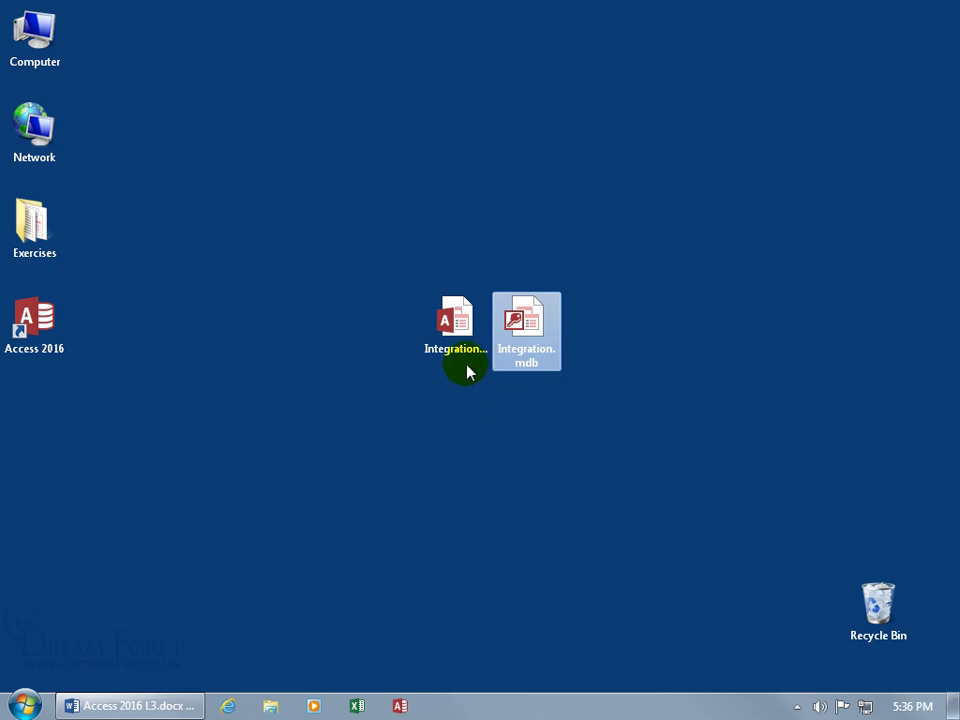
pyautogui.keyDown('ctrl'); pyautogui.click(451, 333); pyautogui.keyUp('ctrl')
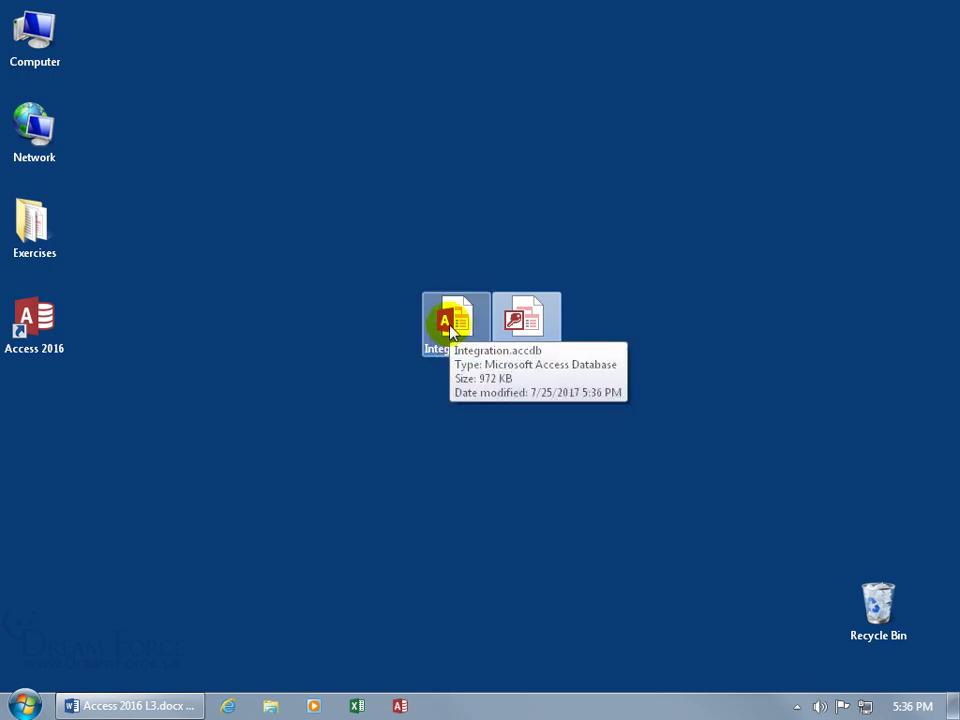
pyautogui.click(512, 330)
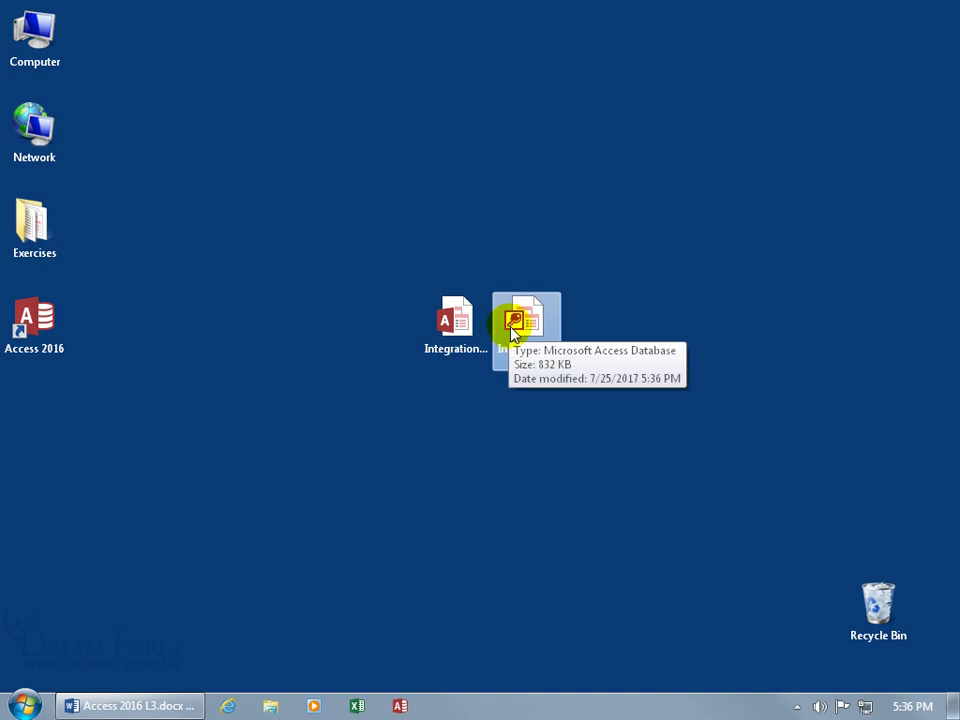
pyautogui.click(499, 363)
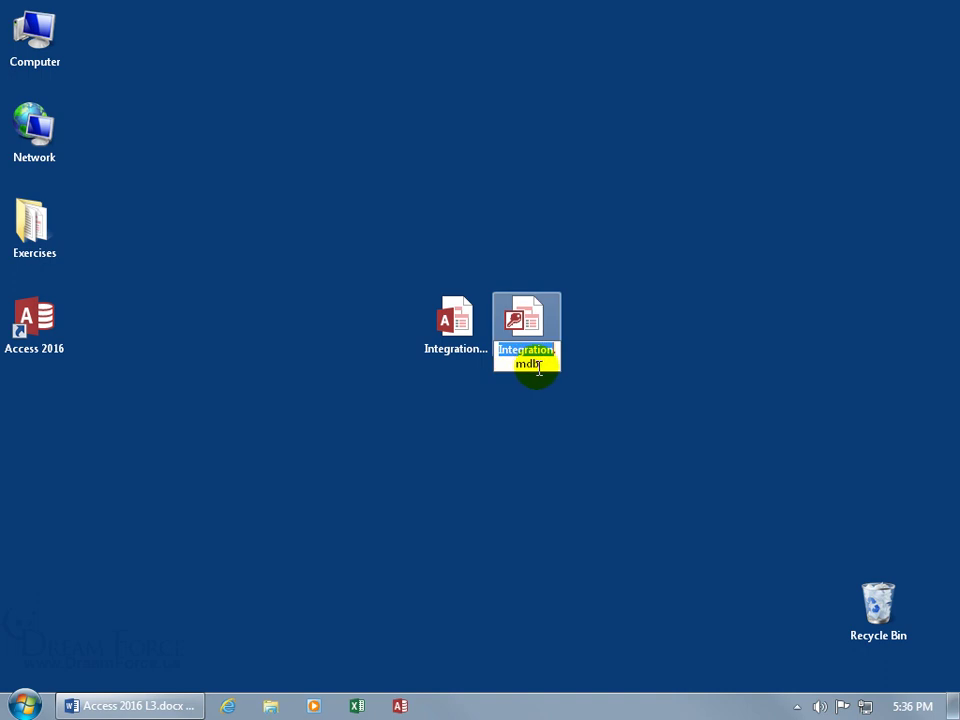
pyautogui.click(466, 362)
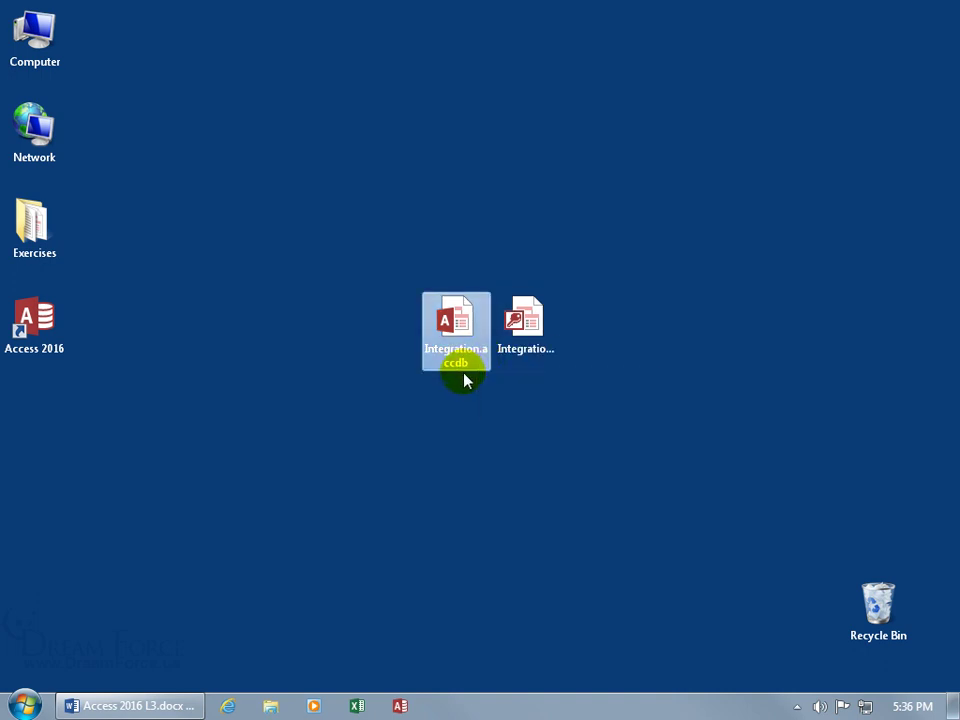
pyautogui.moveTo(453, 330)
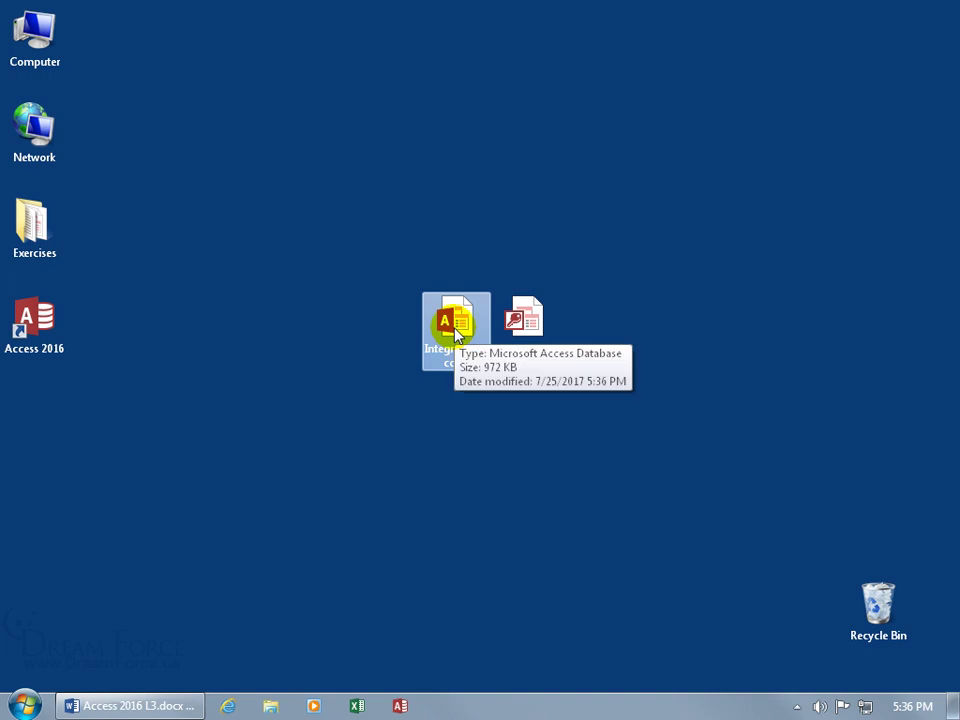
pyautogui.keyDown('ctrl'); pyautogui.click(524, 325); pyautogui.keyUp('ctrl')
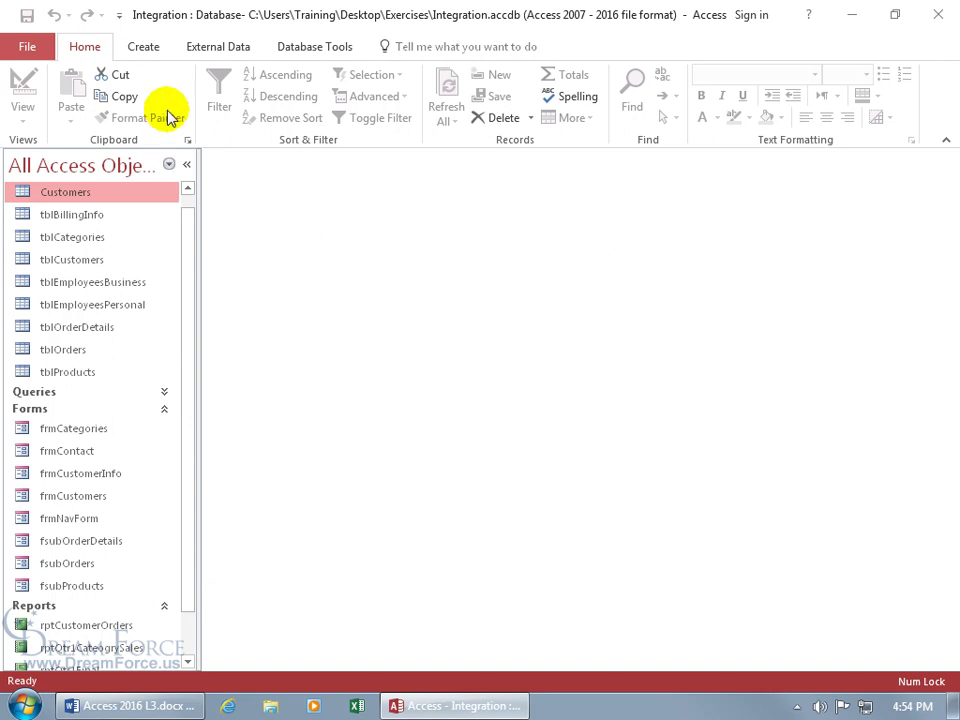
# Create a new Navigation Form with the Horizontal Tabs layout
pyautogui.click(150, 54)
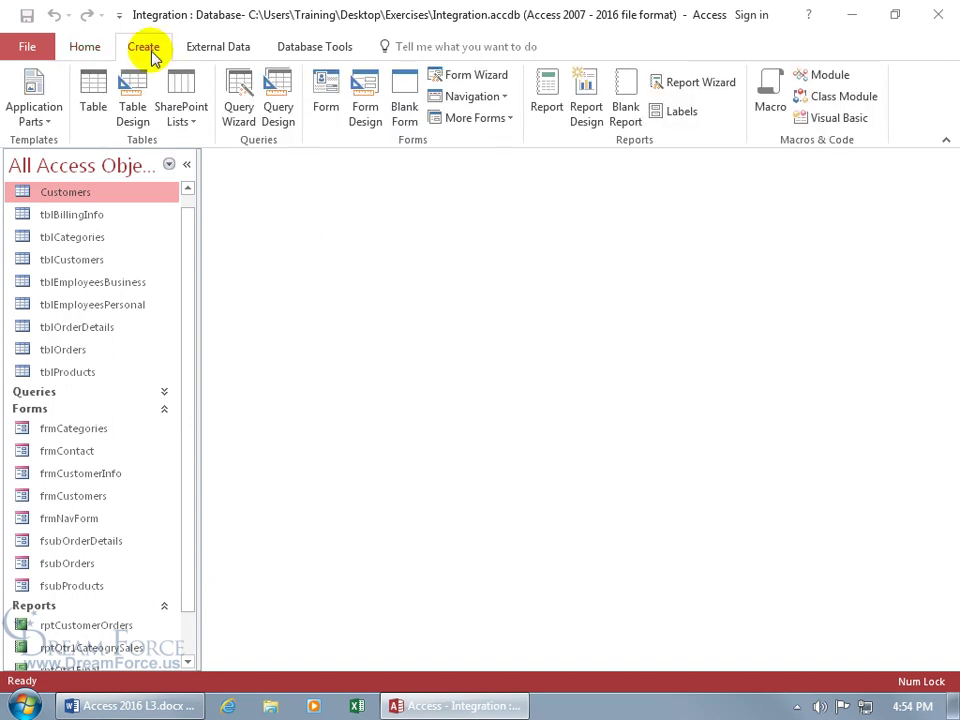
pyautogui.click(487, 97)
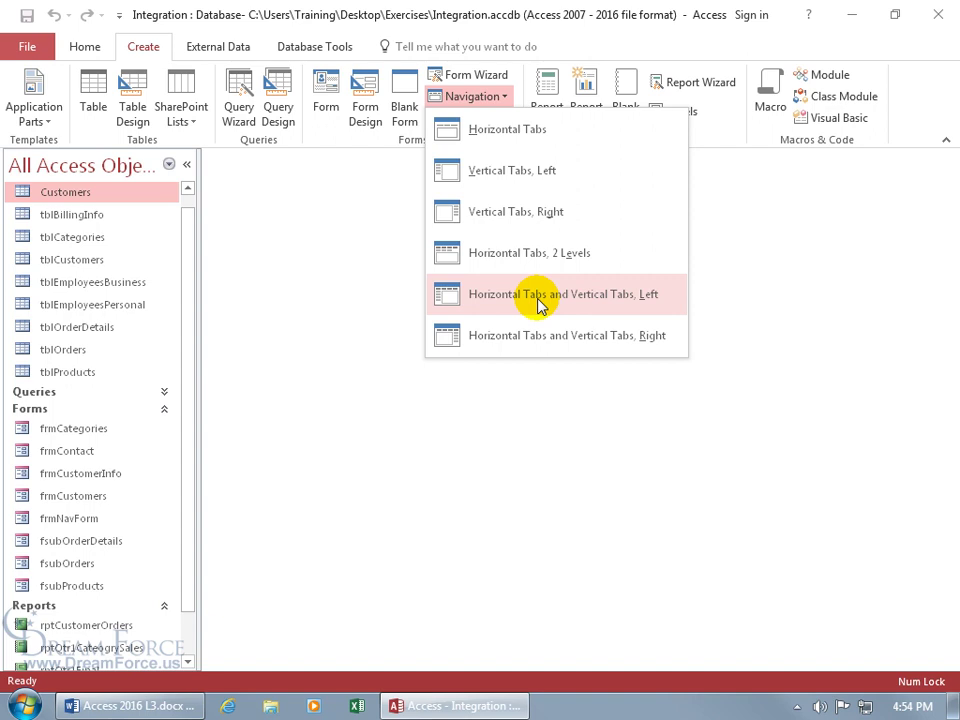
pyautogui.click(490, 145)
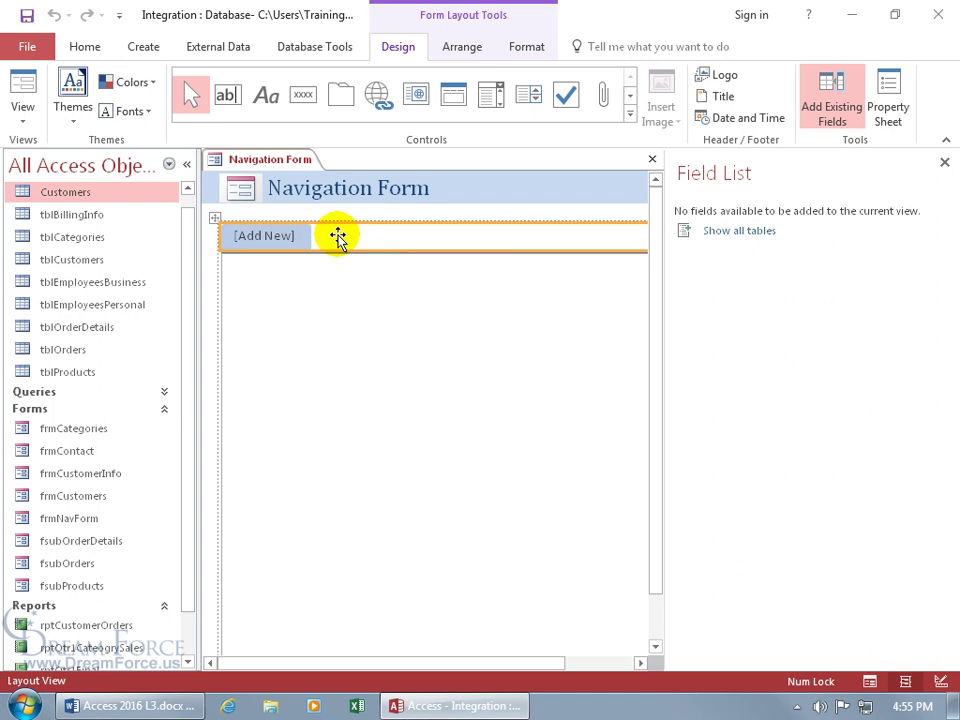
# Name the first tab frmcontact, then add frmCustomers and rptQtr1CategorySales as tabs
pyautogui.doubleClick(288, 237)
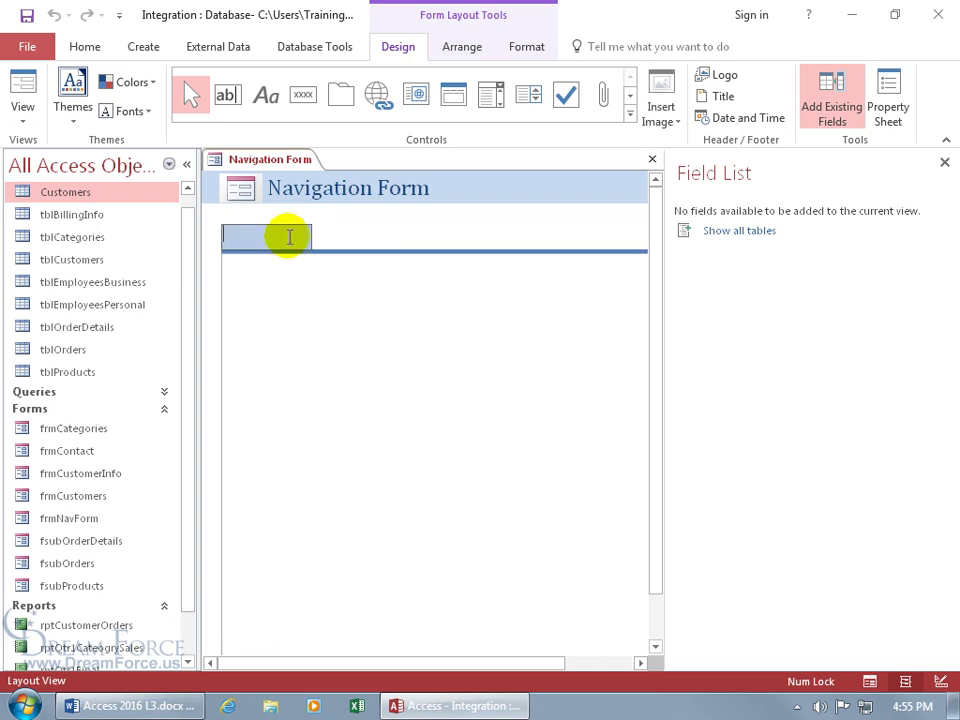
pyautogui.write('frmcontact')
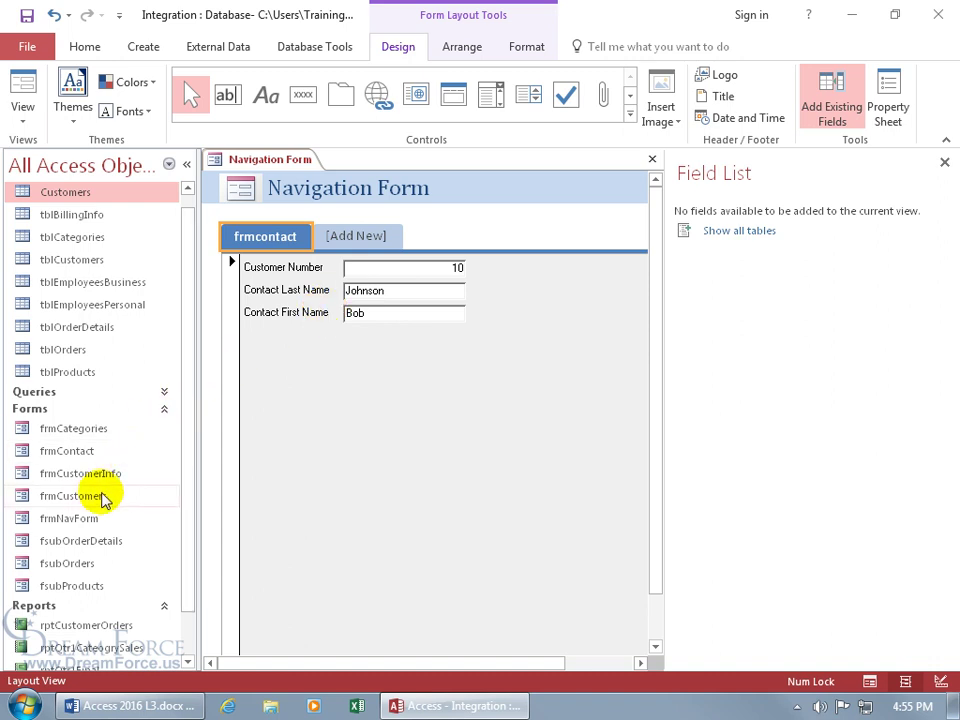
pyautogui.moveTo(66, 503); pyautogui.dragTo(298, 302)
pyautogui.moveTo(358, 239); pyautogui.dragTo(358, 233)
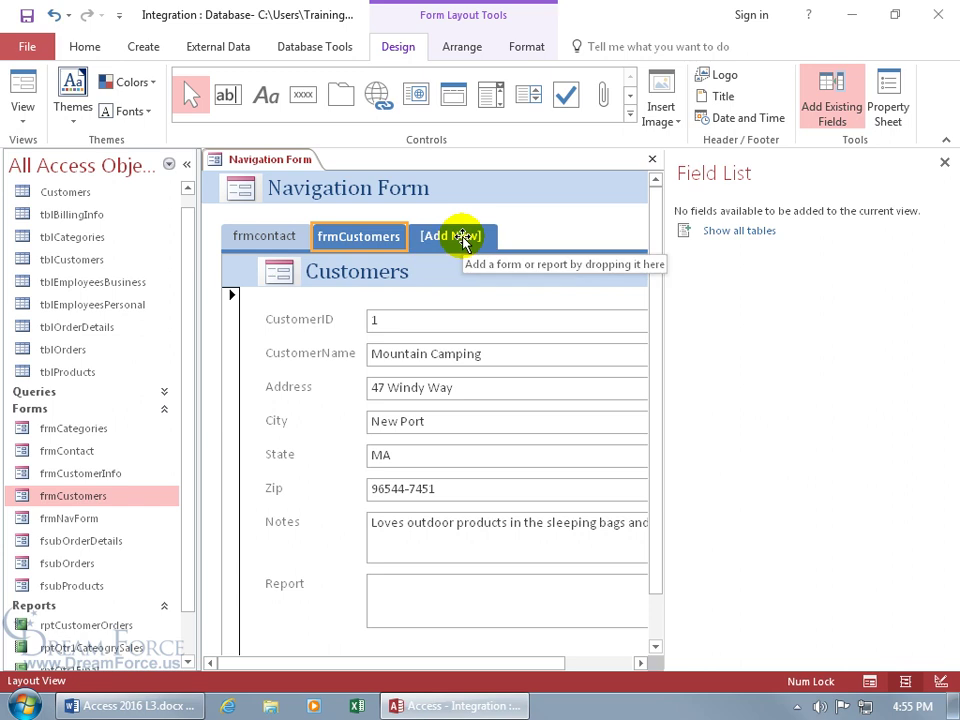
pyautogui.moveTo(102, 647); pyautogui.dragTo(454, 231)
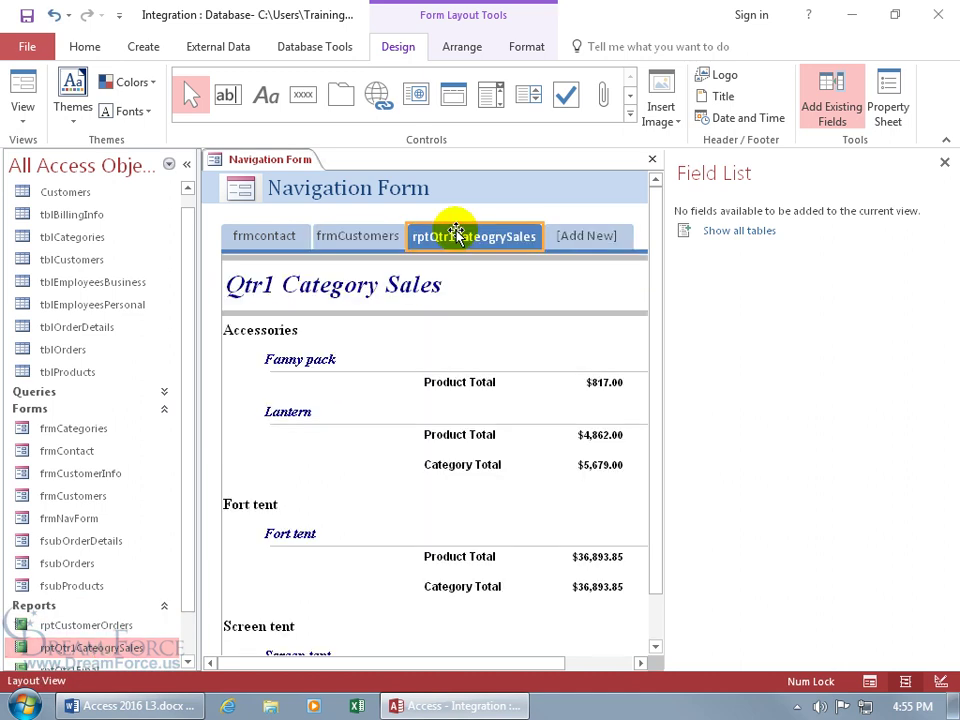
pyautogui.click(944, 162)
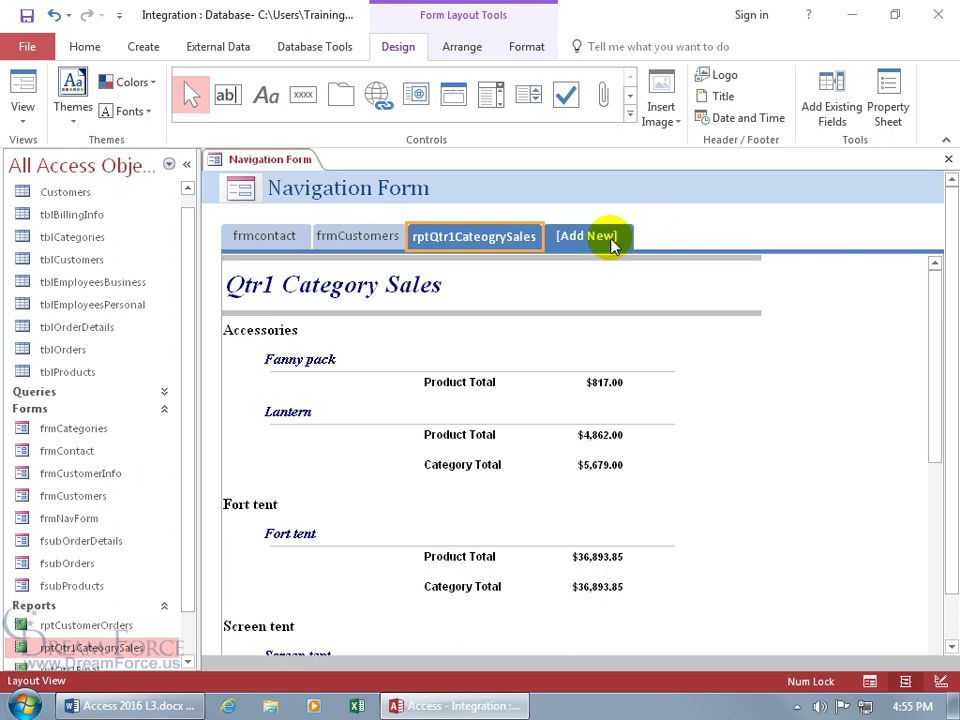
# In Form View, view the contact, Customers and Qtr1 Category Sales tabs, scrolling the report
pyautogui.rightClick(261, 162)
pyautogui.click(270, 245)
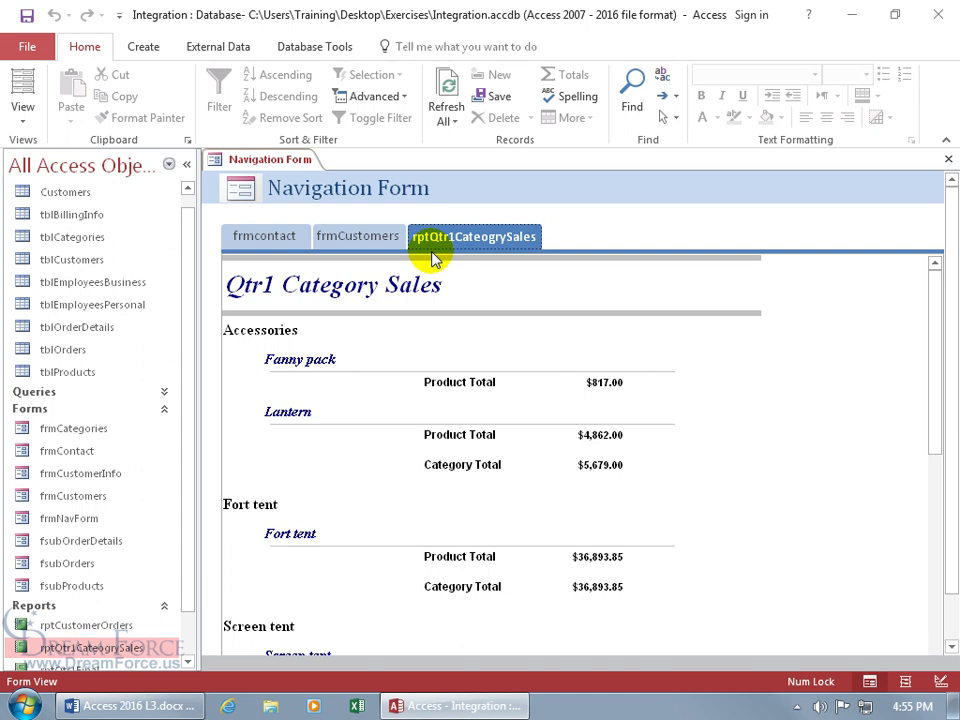
pyautogui.click(283, 239)
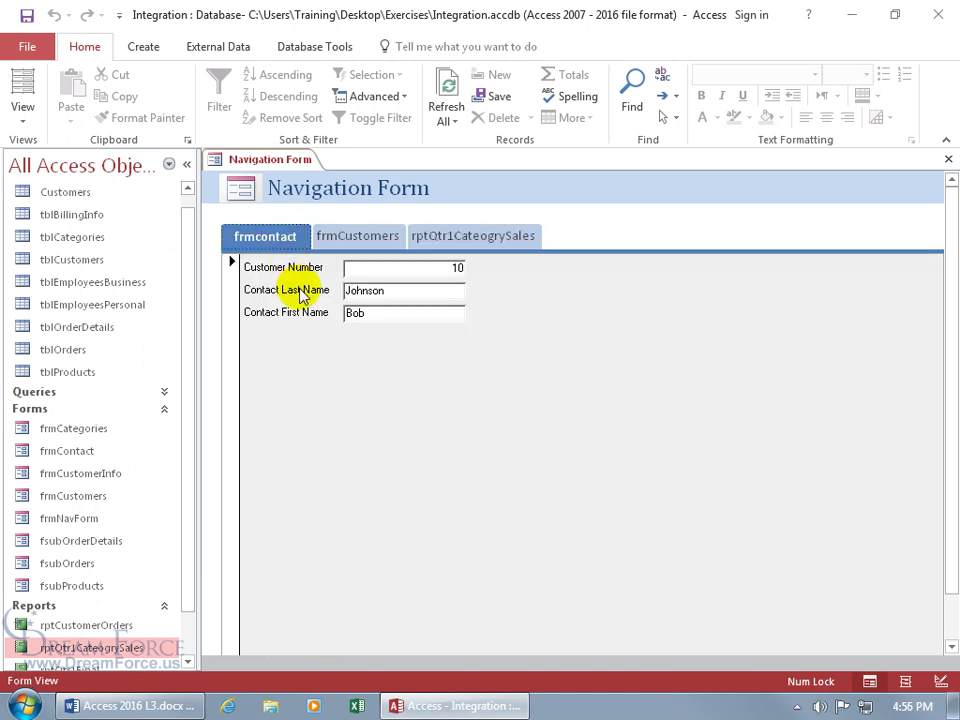
pyautogui.click(355, 238)
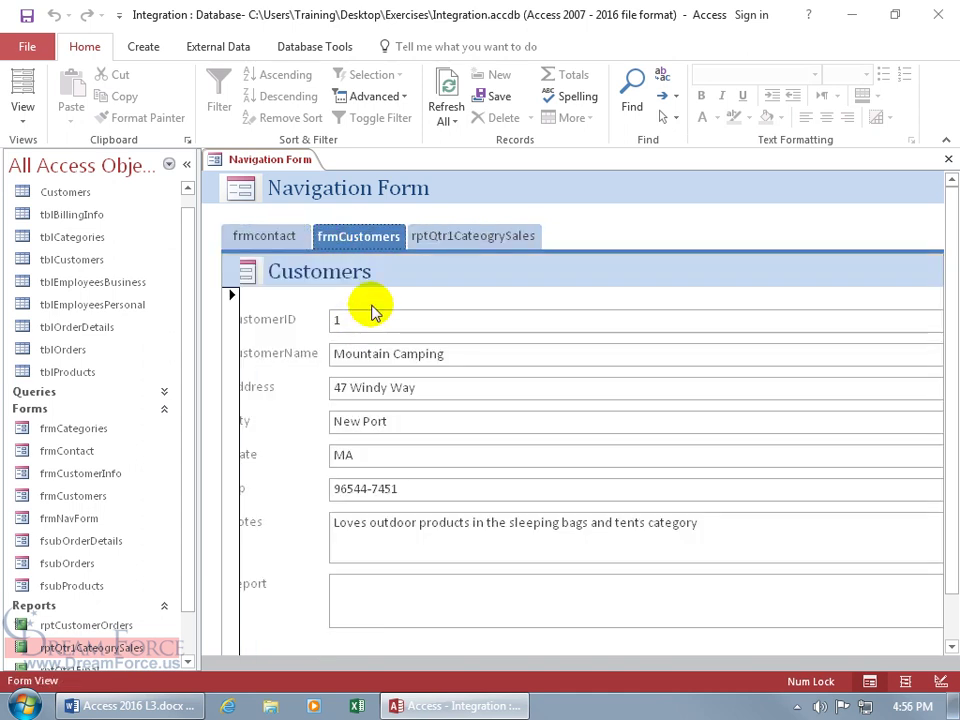
pyautogui.moveTo(945, 364)
pyautogui.mouseDown()
pyautogui.moveTo(950, 440)
pyautogui.moveTo(954, 354)
pyautogui.mouseUp()
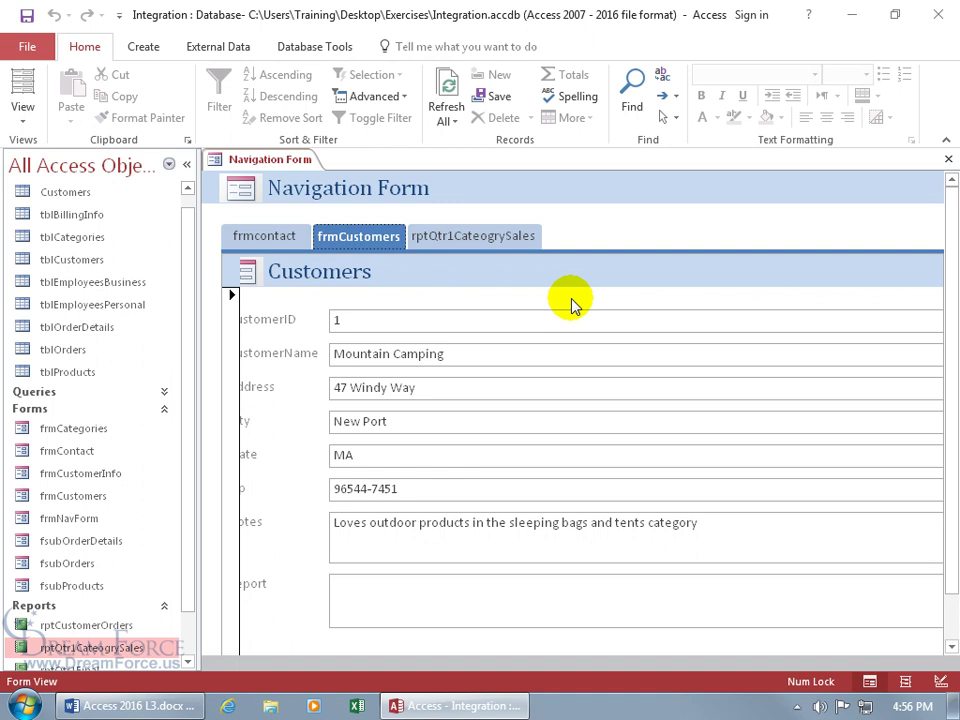
pyautogui.click(505, 245)
pyautogui.moveTo(926, 332); pyautogui.dragTo(943, 557)
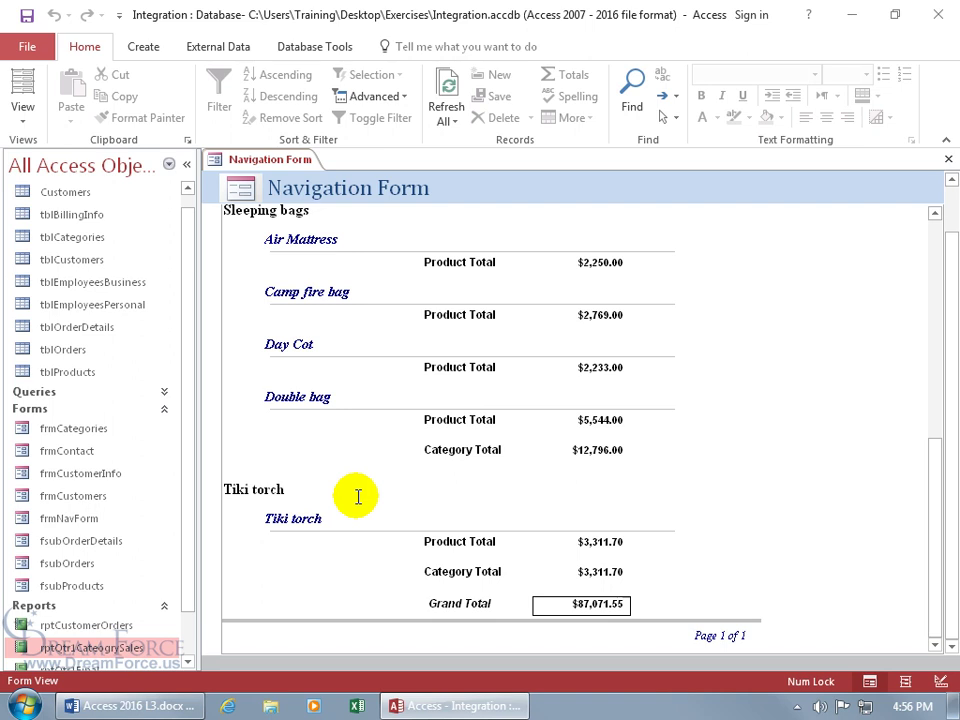
pyautogui.rightClick(287, 165)
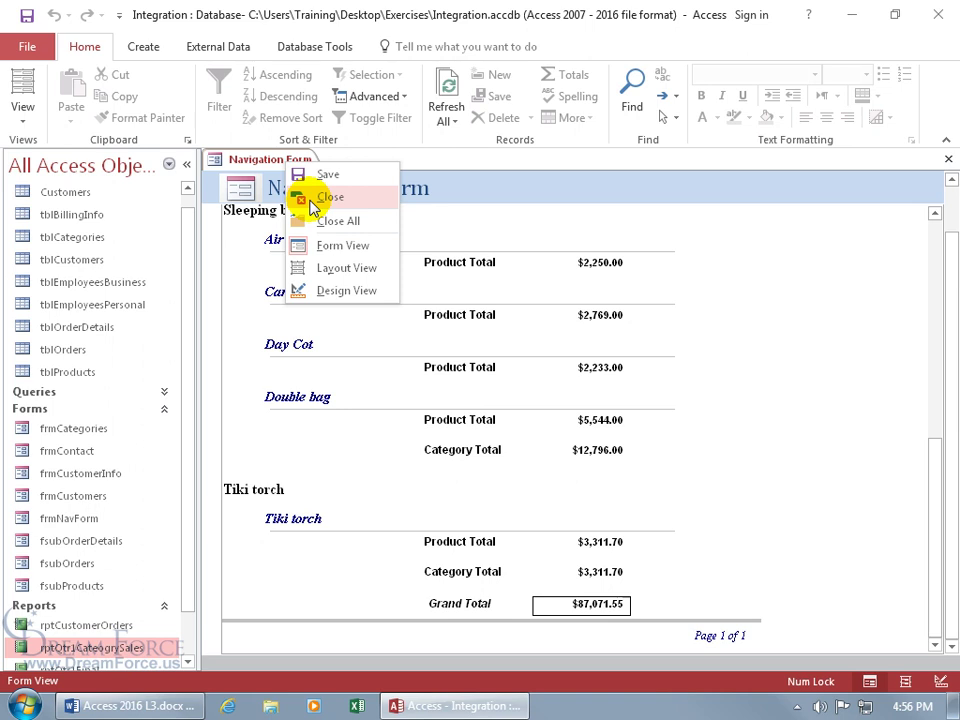
# In Layout View, edit the frmcontact tab text to read contact
pyautogui.click(314, 267)
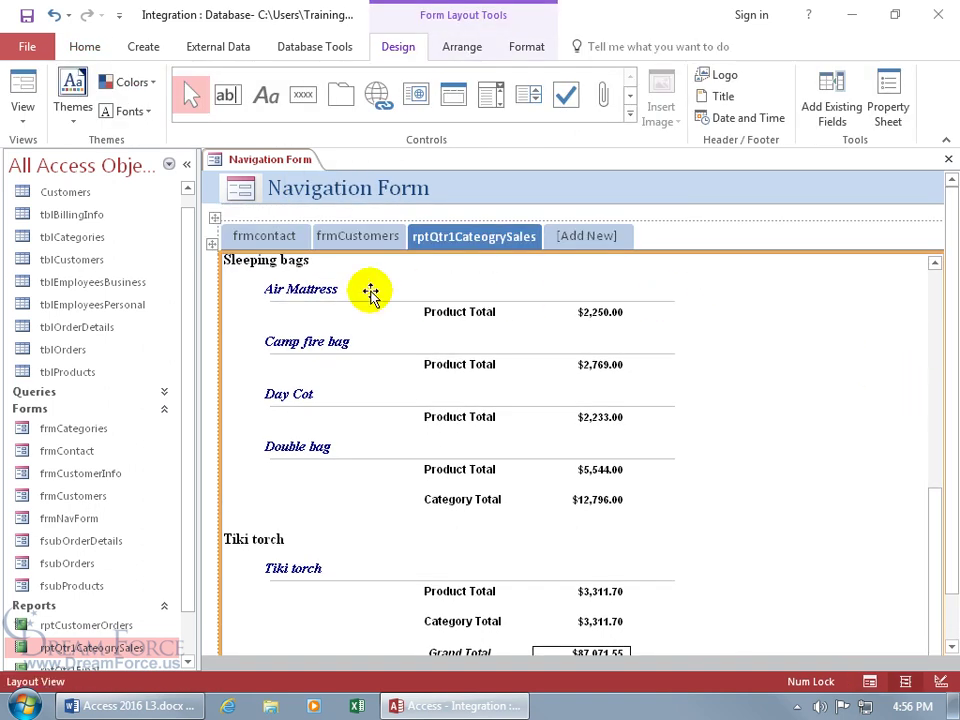
pyautogui.click(268, 240)
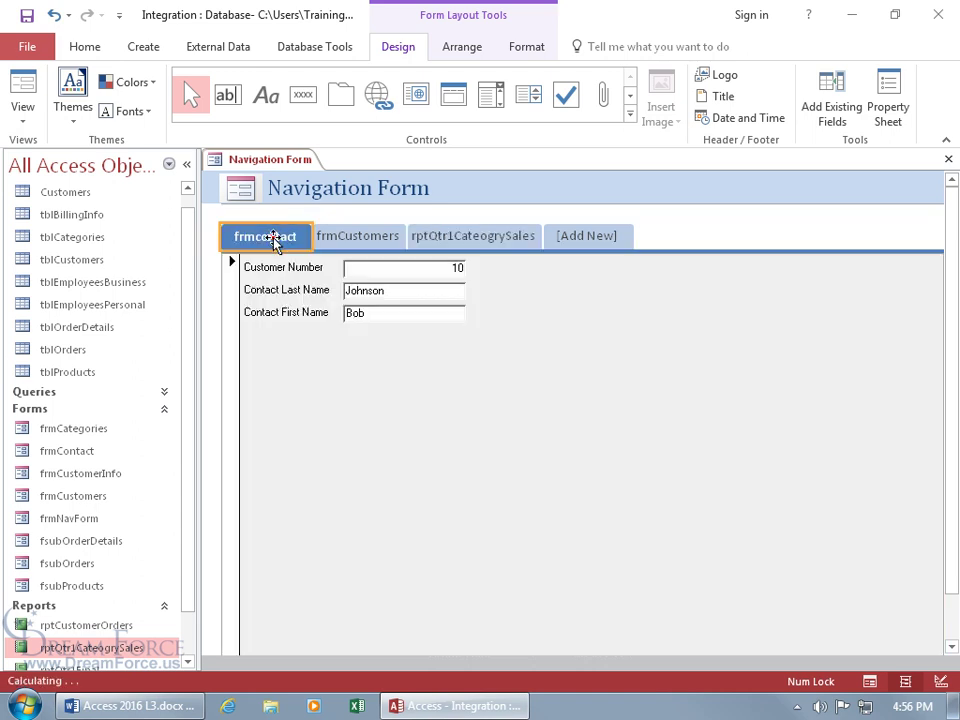
pyautogui.click(266, 236)
pyautogui.click(242, 236)
pyautogui.press('BackSpace')
pyautogui.press('BackSpace')
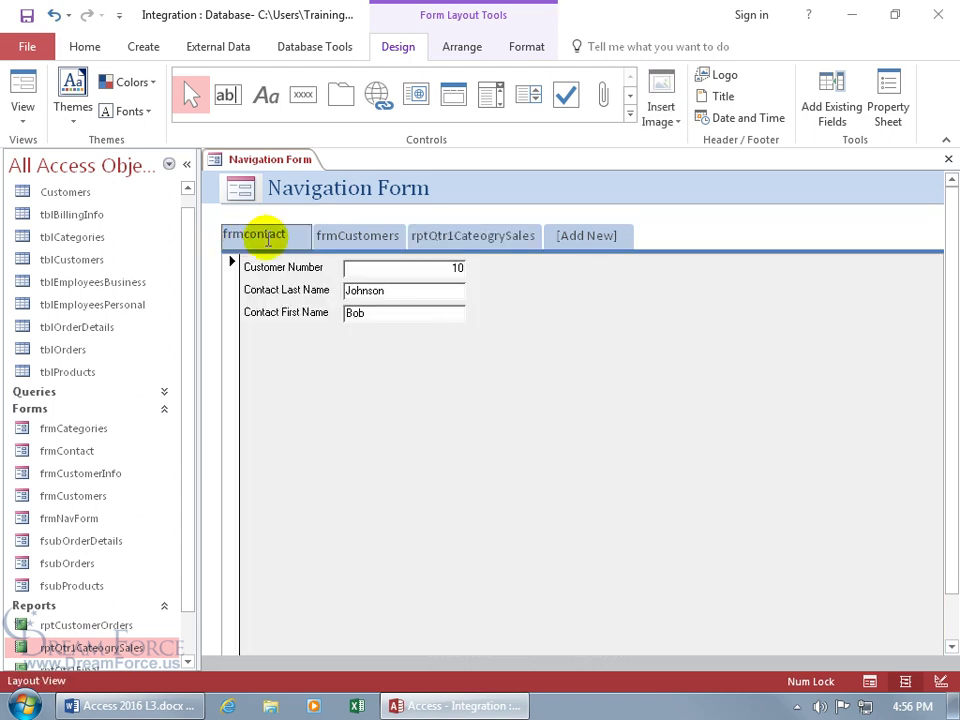
pyautogui.press('BackSpace')
pyautogui.press('Return')
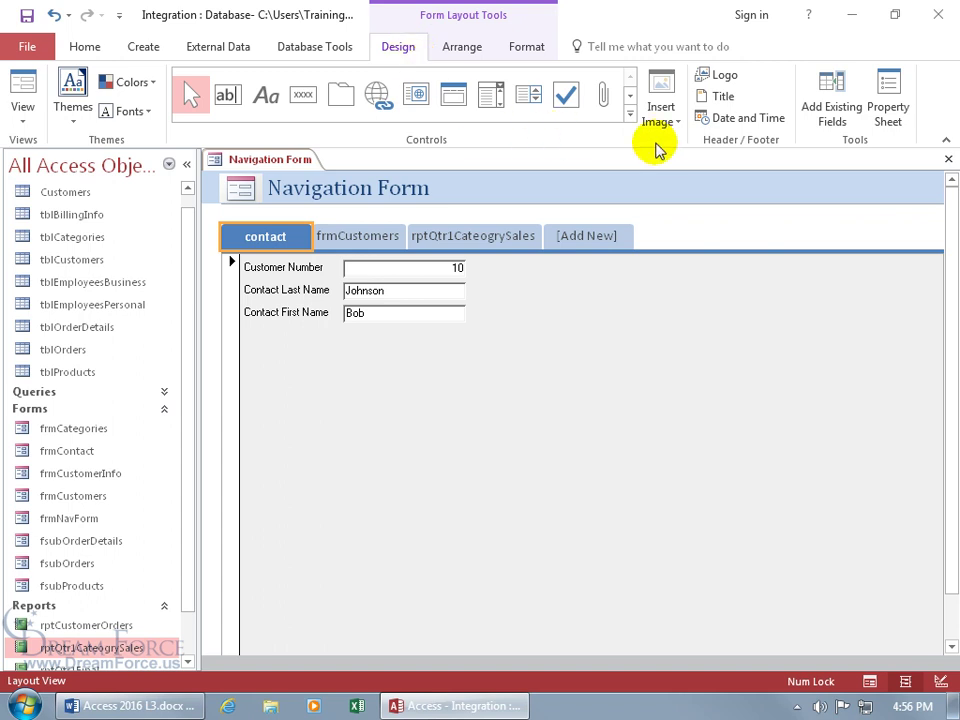
# In the Property Sheet, set the tab's Caption to Contact
pyautogui.click(888, 108)
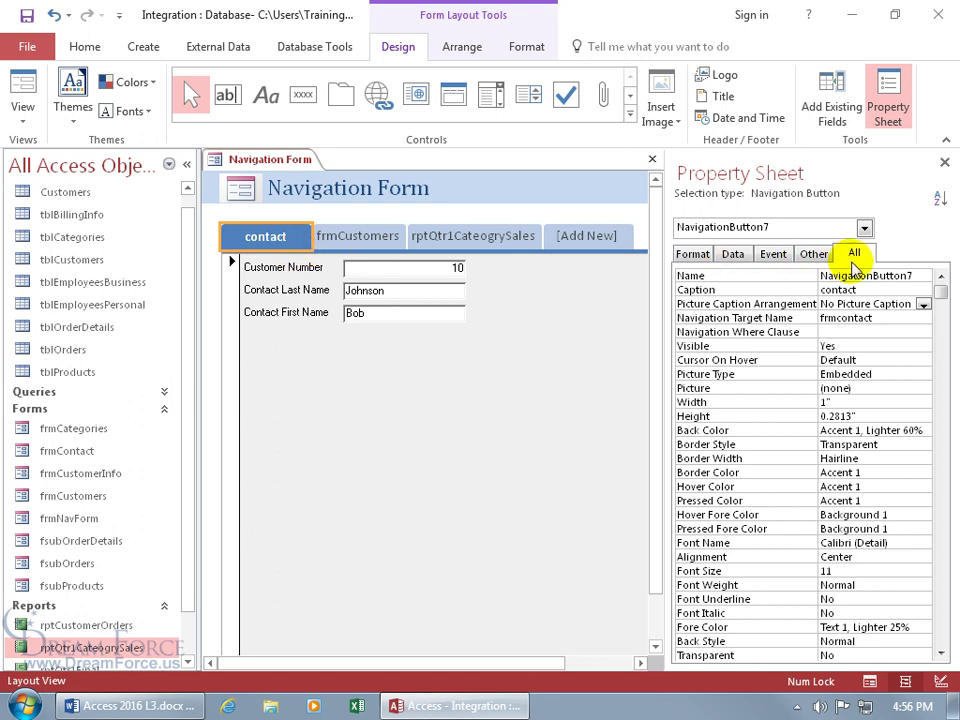
pyautogui.click(832, 290)
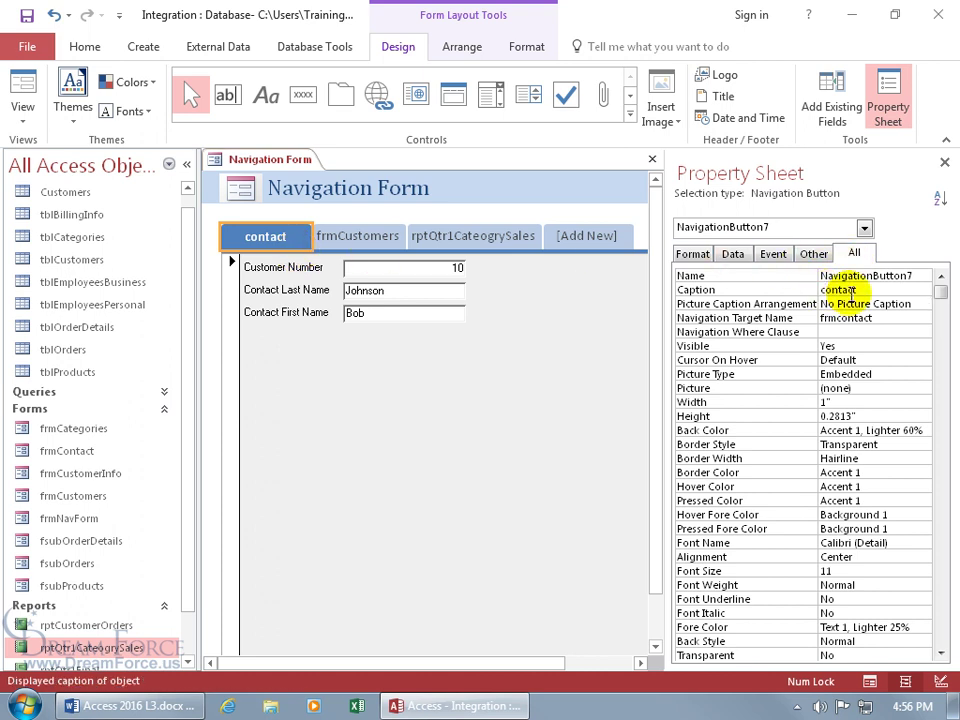
pyautogui.write('C')
pyautogui.press('Return')
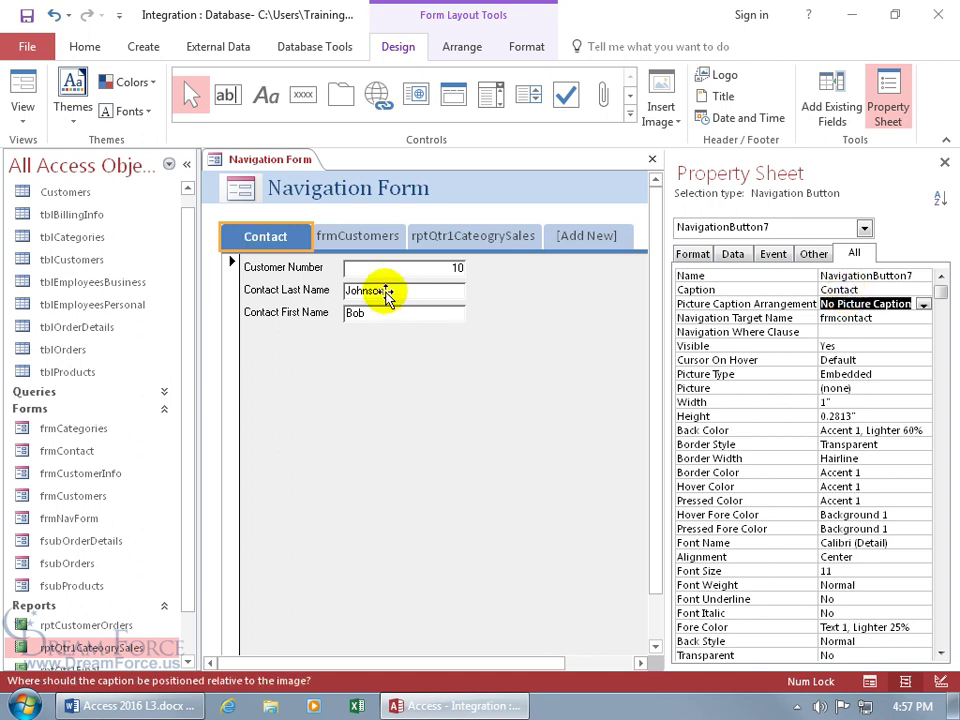
# Rename the tab button to NavButContact in its Name property
pyautogui.click(860, 275)
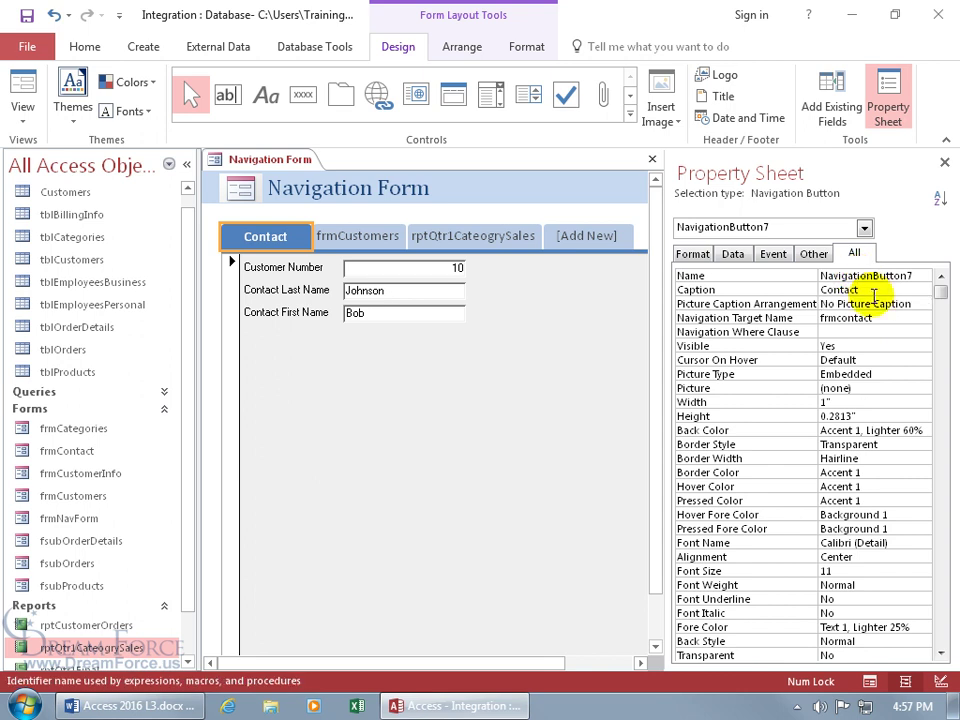
pyautogui.click(862, 275)
pyautogui.press('BackSpace')
pyautogui.press('BackSpace')
pyautogui.press('BackSpace')
pyautogui.press('BackSpace')
pyautogui.press('BackSpace')
pyautogui.press('BackSpace')
pyautogui.press('BackSpace')
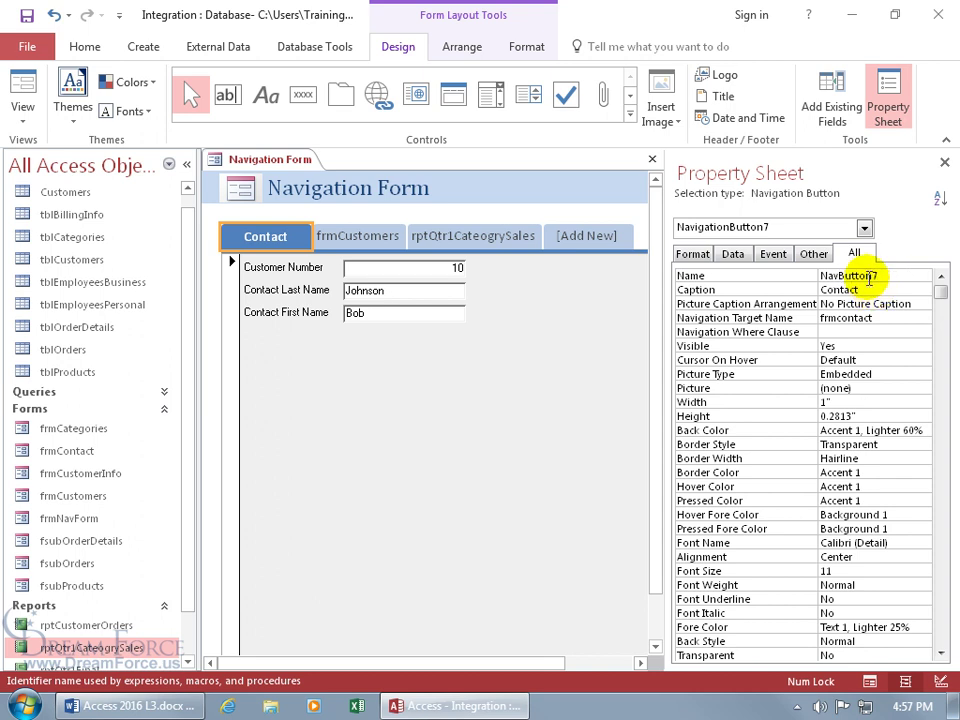
pyautogui.click(871, 276)
pyautogui.press('BackSpace')
pyautogui.press('BackSpace')
pyautogui.press('BackSpace')
pyautogui.click(867, 275)
pyautogui.press('BackSpace')
pyautogui.write('Contact')
pyautogui.press('Return')
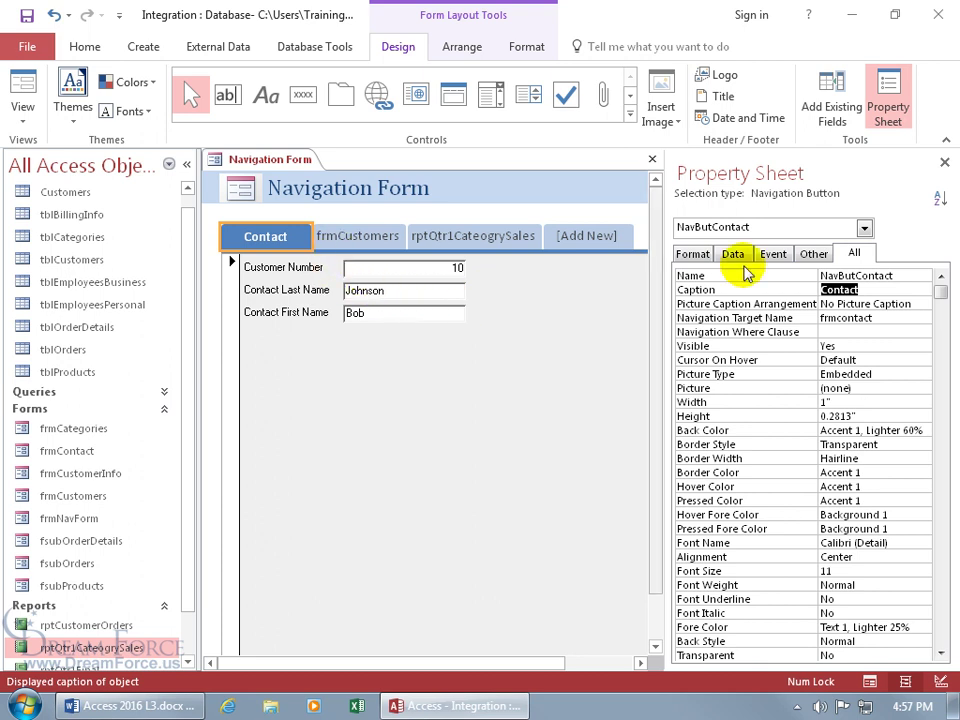
pyautogui.click(864, 229)
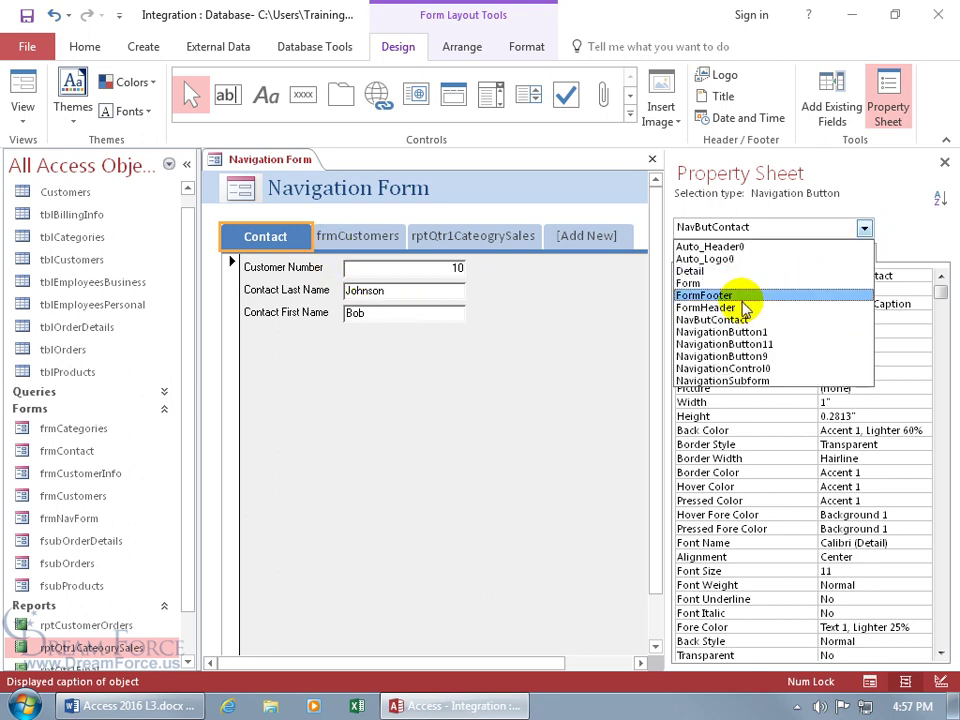
pyautogui.click(690, 320)
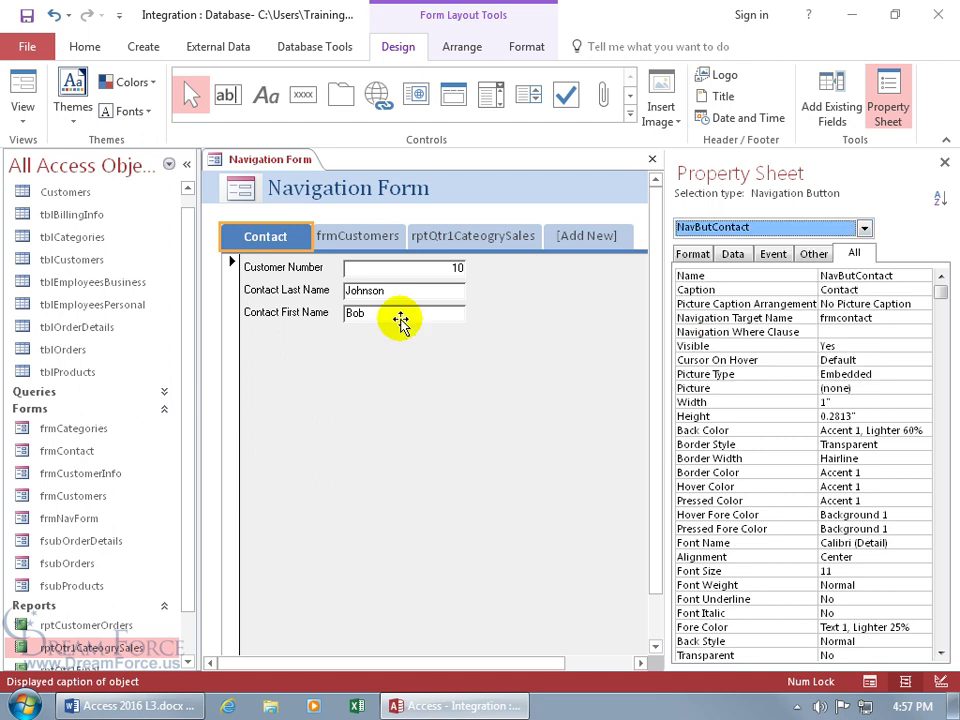
# Delete the Contact and frmCustomers tabs, then close the navigation form without saving
pyautogui.click(293, 265)
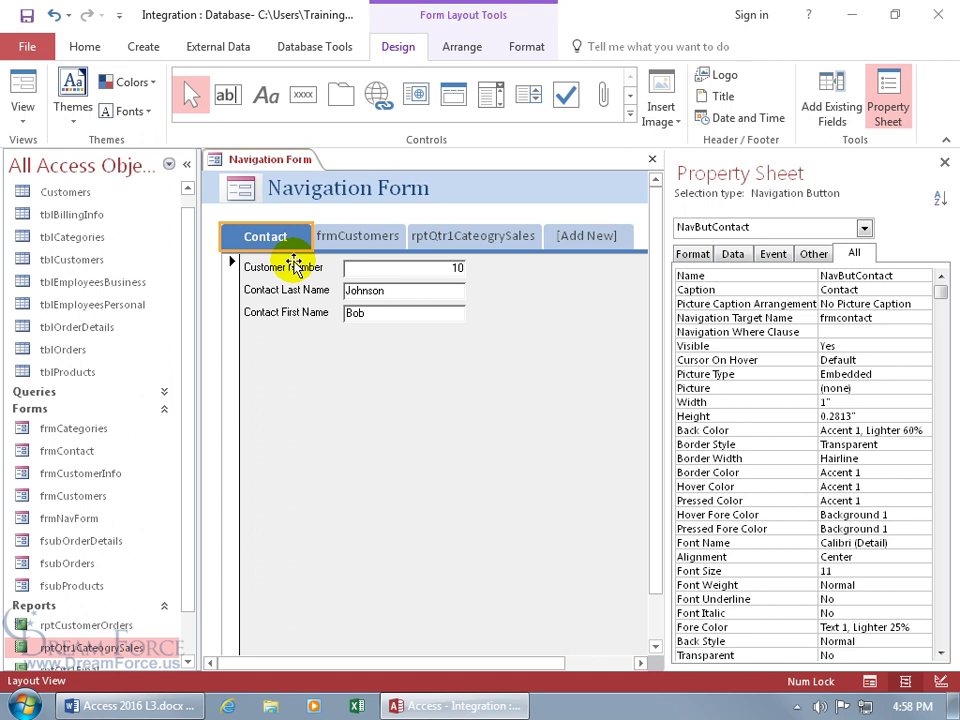
pyautogui.press('Delete')
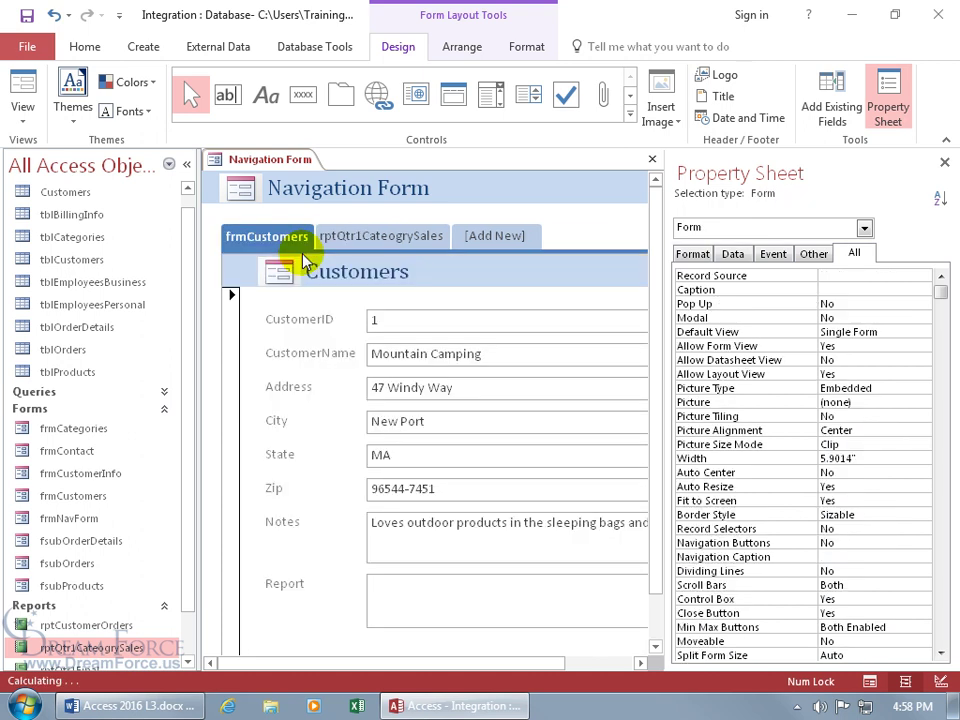
pyautogui.click(286, 237)
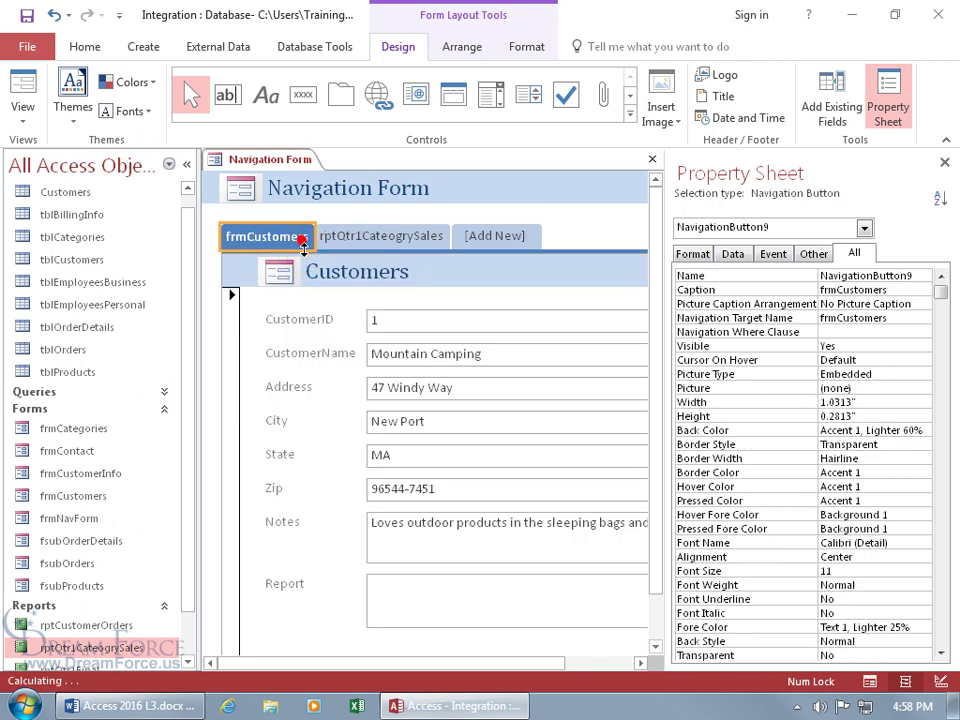
pyautogui.press('Delete')
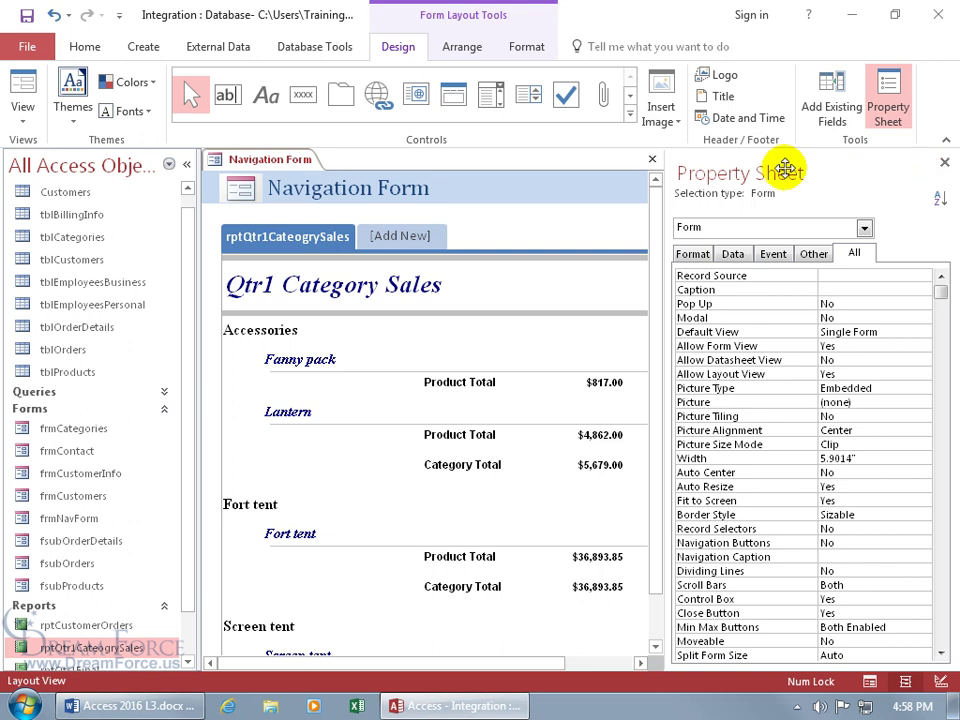
pyautogui.click(652, 159)
pyautogui.click(508, 404)
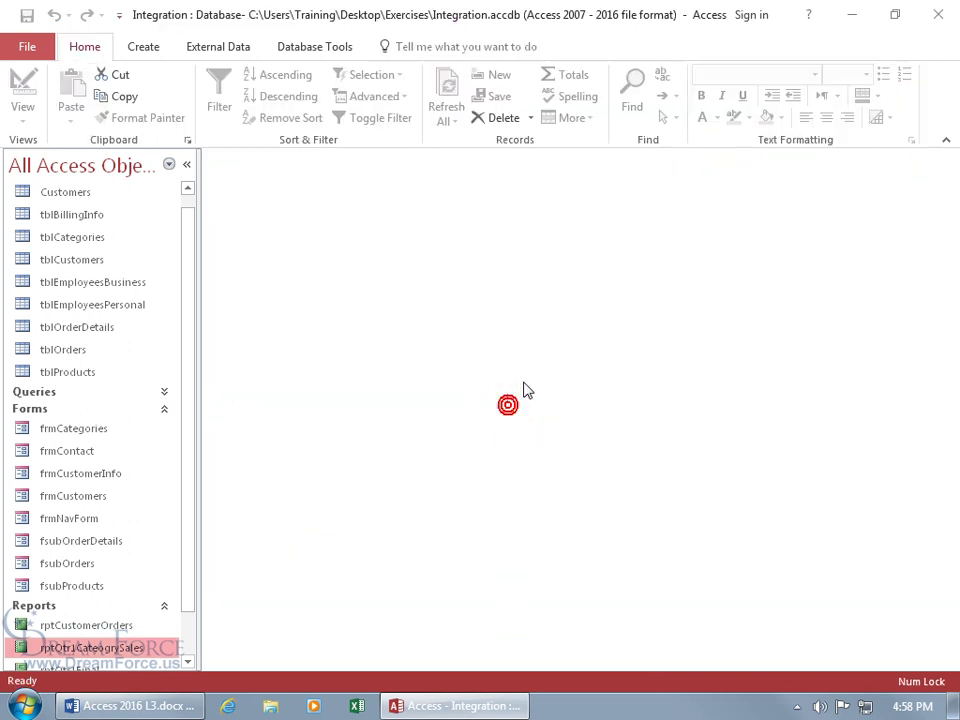
# Create a Navigation Form using the Horizontal Tabs and Vertical Tabs, Left layout
pyautogui.click(150, 48)
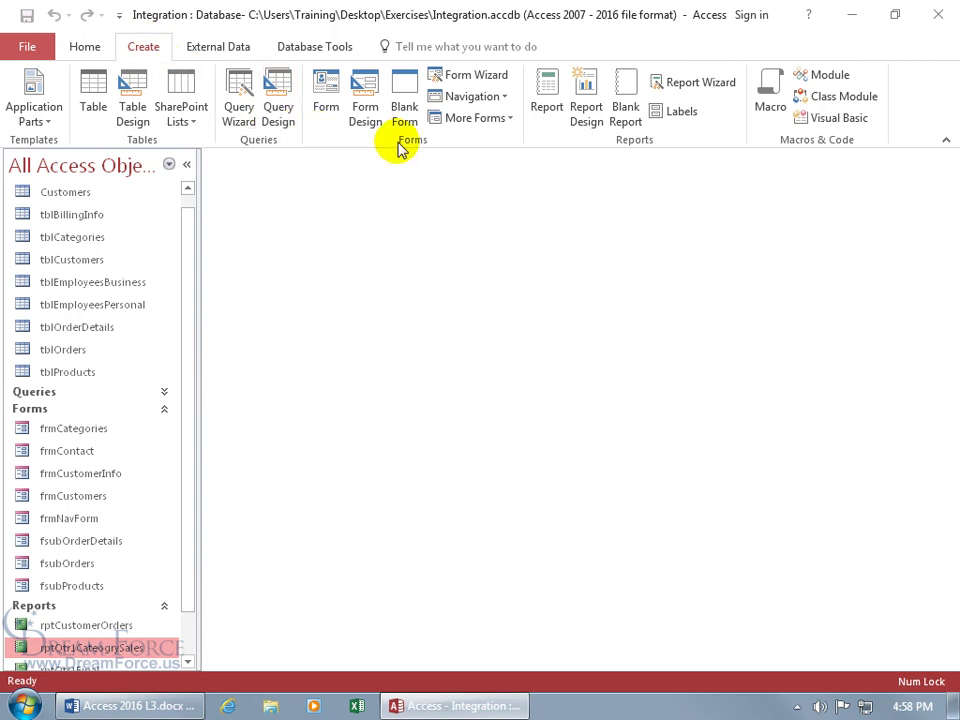
pyautogui.click(503, 97)
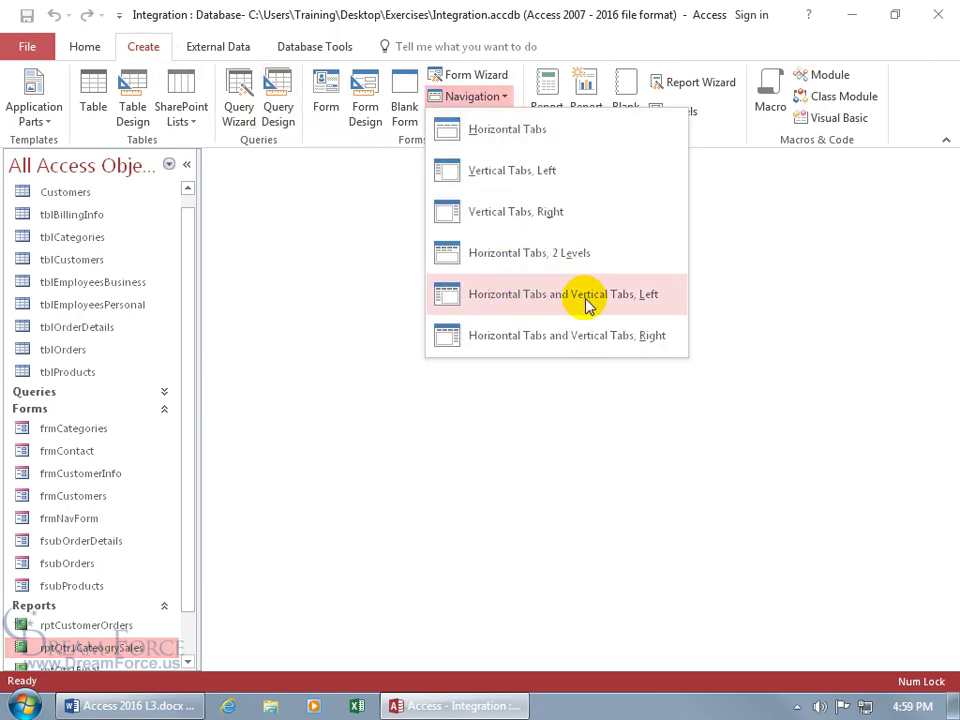
pyautogui.click(520, 302)
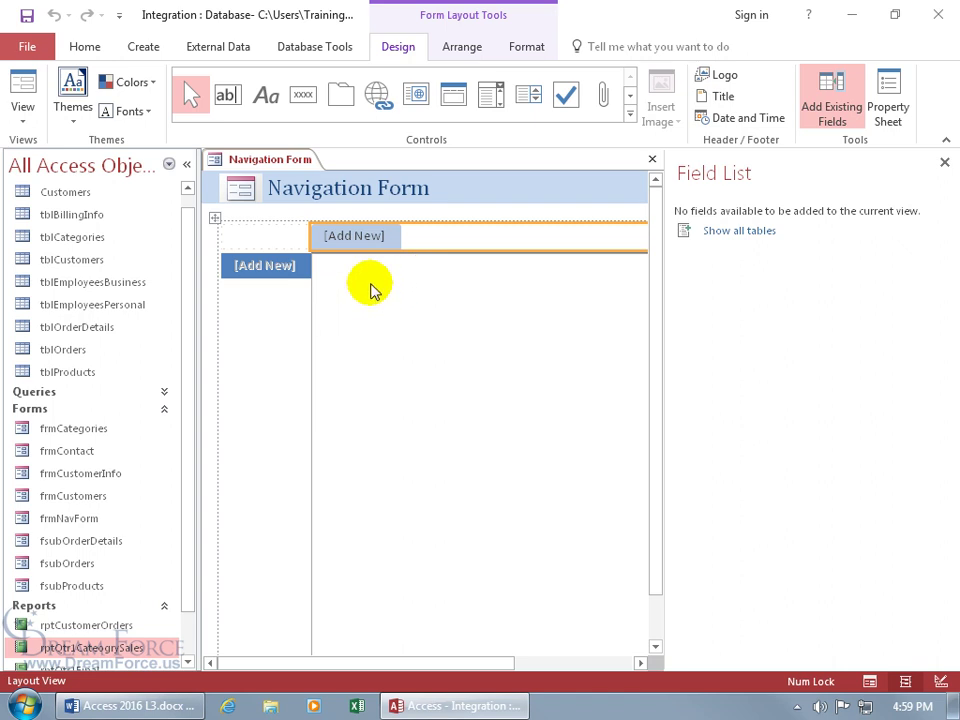
# Add frmContact and rptQtr1CategorySales as the top horizontal tabs
pyautogui.moveTo(81, 450); pyautogui.dragTo(372, 234)
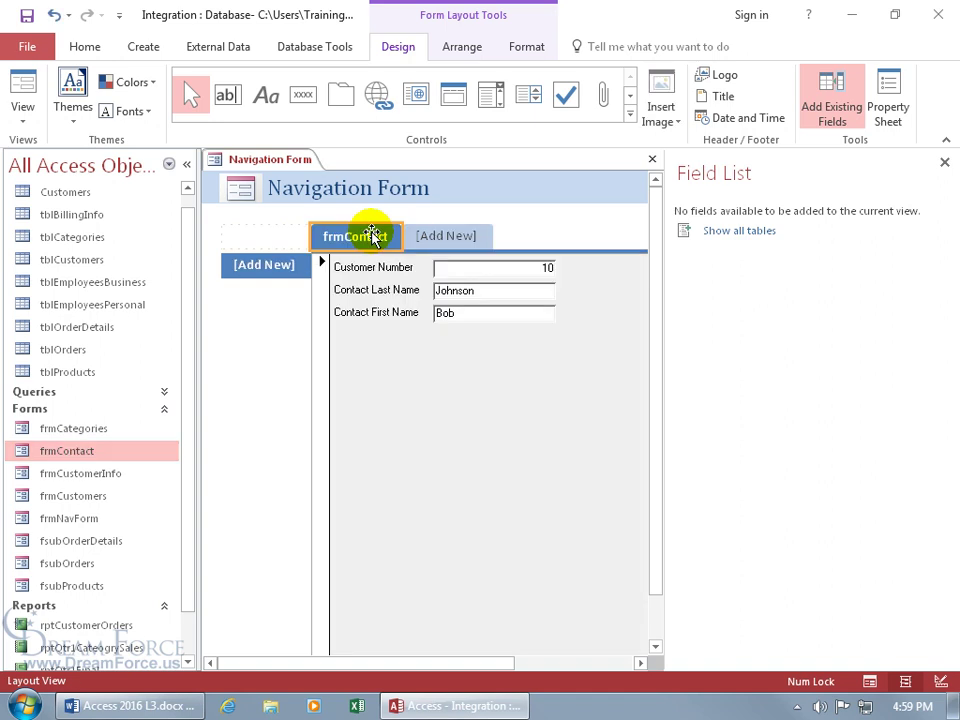
pyautogui.click(126, 645)
pyautogui.moveTo(126, 645); pyautogui.dragTo(463, 236)
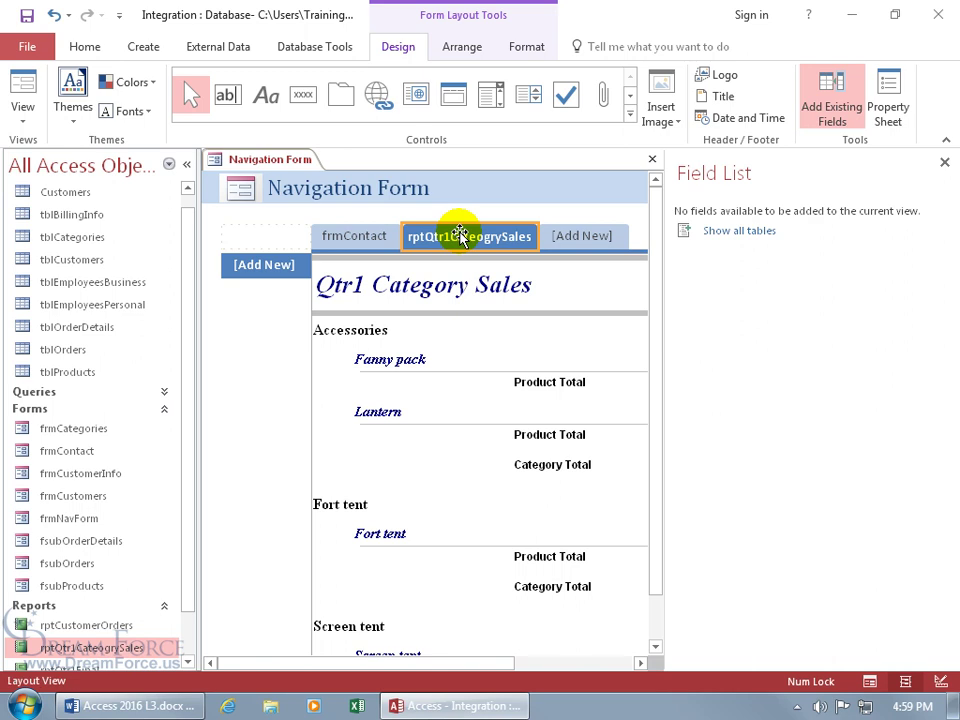
pyautogui.click(369, 240)
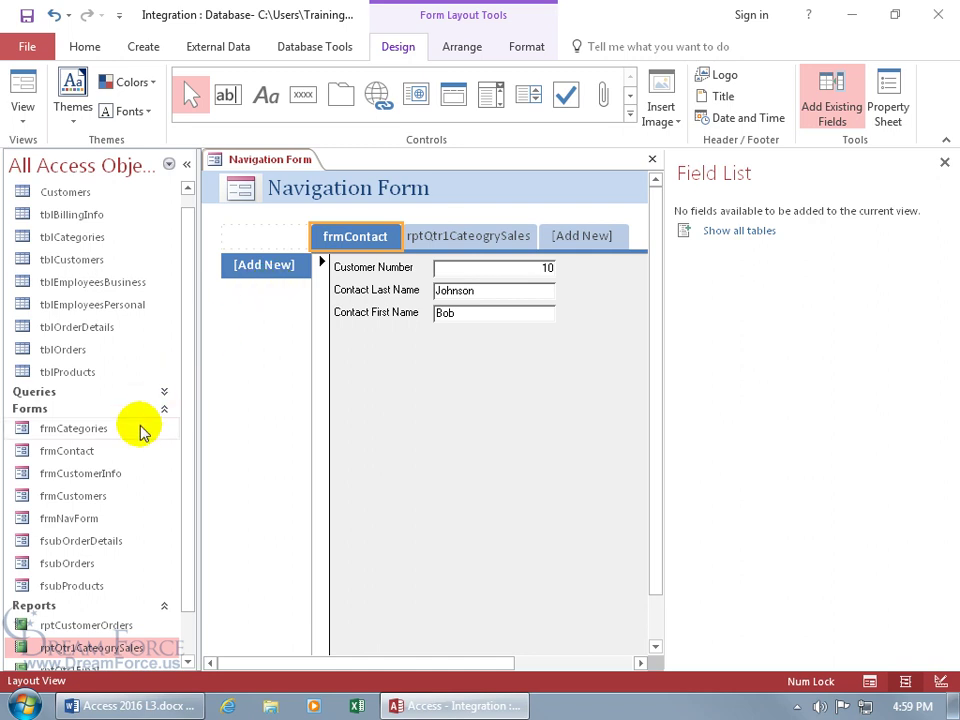
# Add frmCustomerInfo and frmCustomers as vertical side tabs under frmContact
pyautogui.click(88, 472)
pyautogui.moveTo(88, 472); pyautogui.dragTo(262, 263)
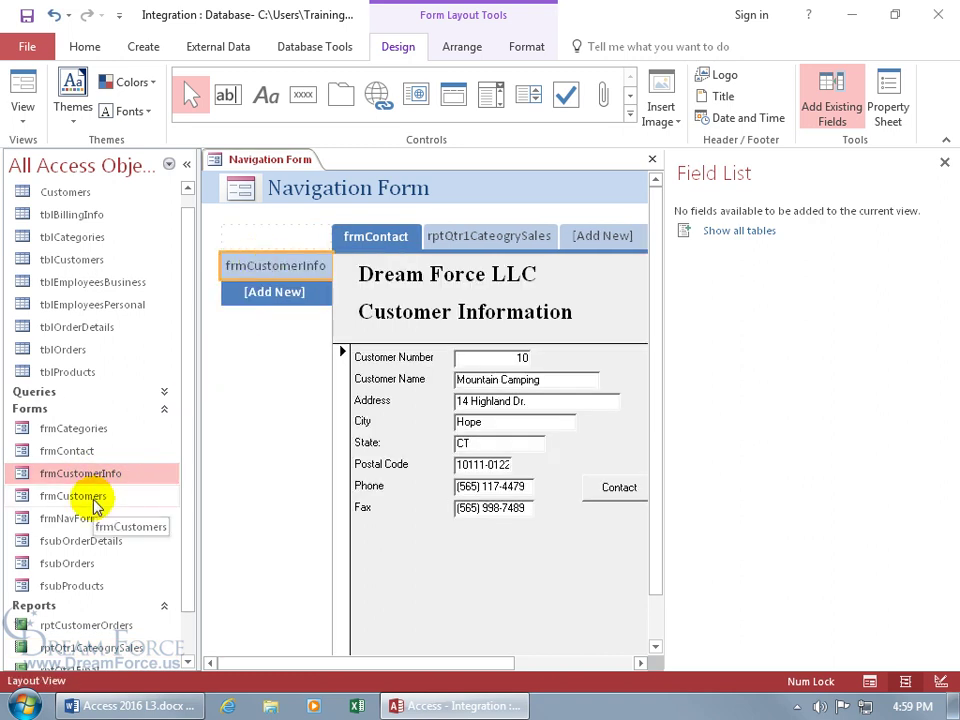
pyautogui.moveTo(88, 495); pyautogui.dragTo(297, 295)
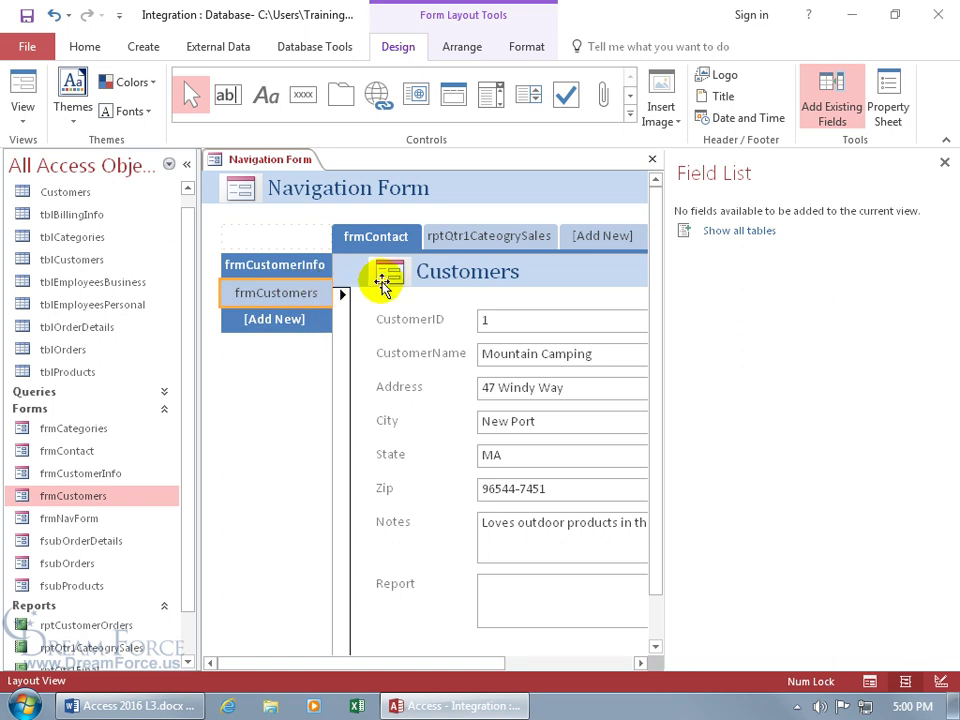
pyautogui.click(428, 240)
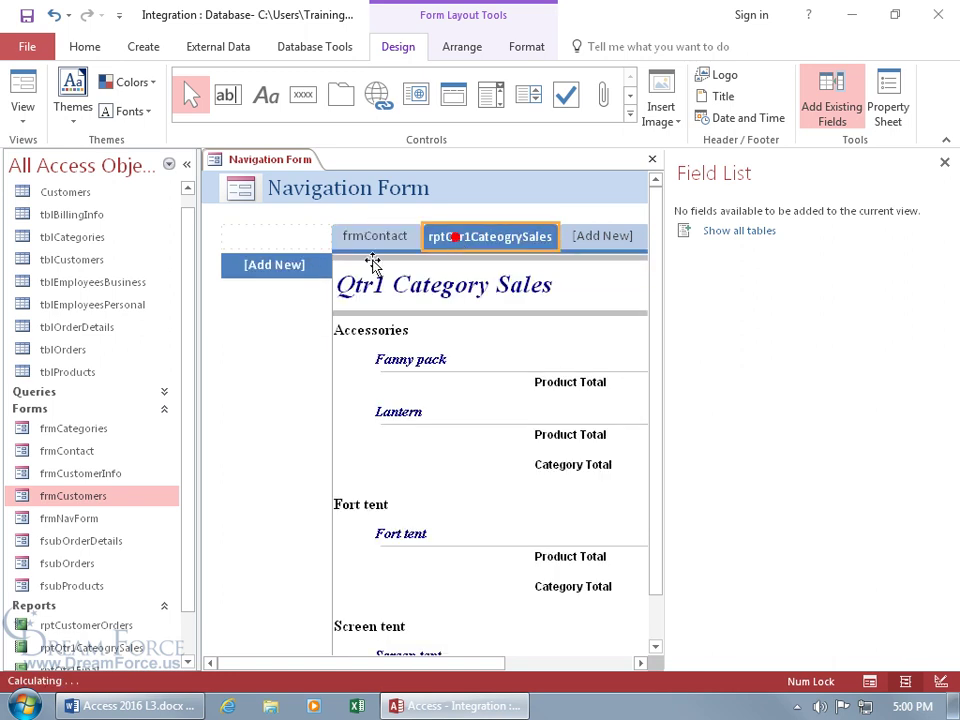
pyautogui.click(945, 163)
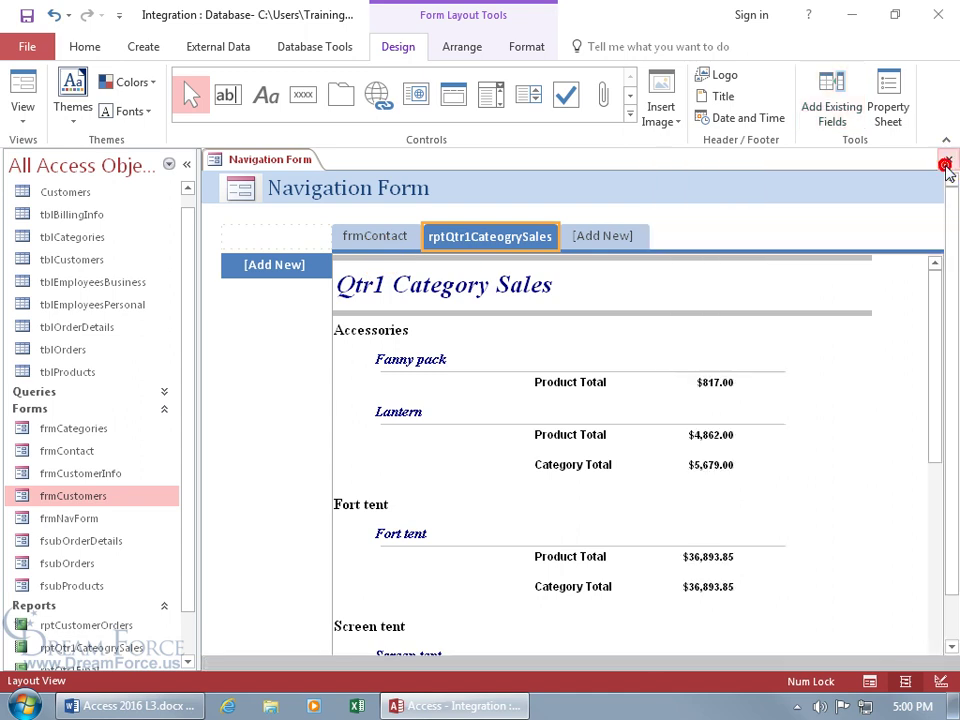
# In Form View, try the frmContact tab's Customer Information and Customers side tabs, then return to Layout View
pyautogui.rightClick(287, 159)
pyautogui.click(306, 242)
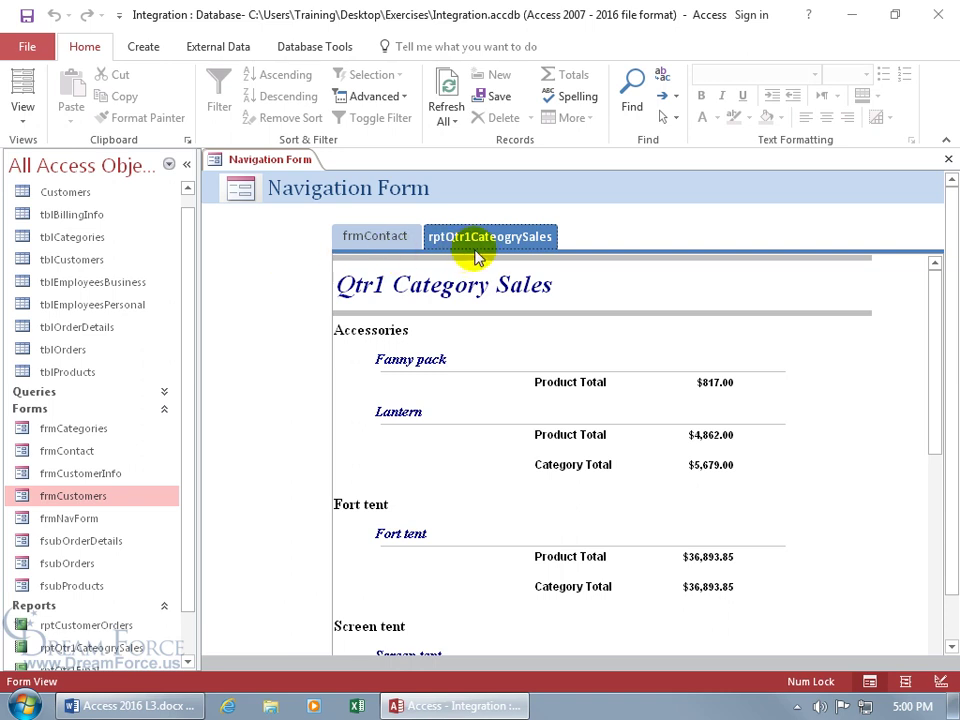
pyautogui.click(378, 246)
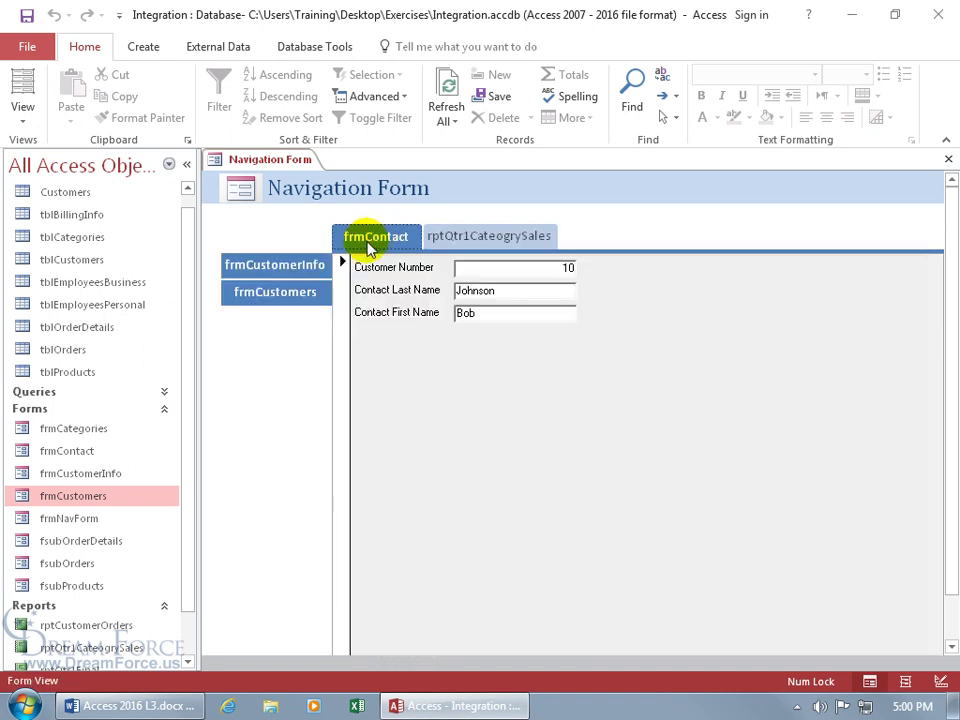
pyautogui.click(316, 290)
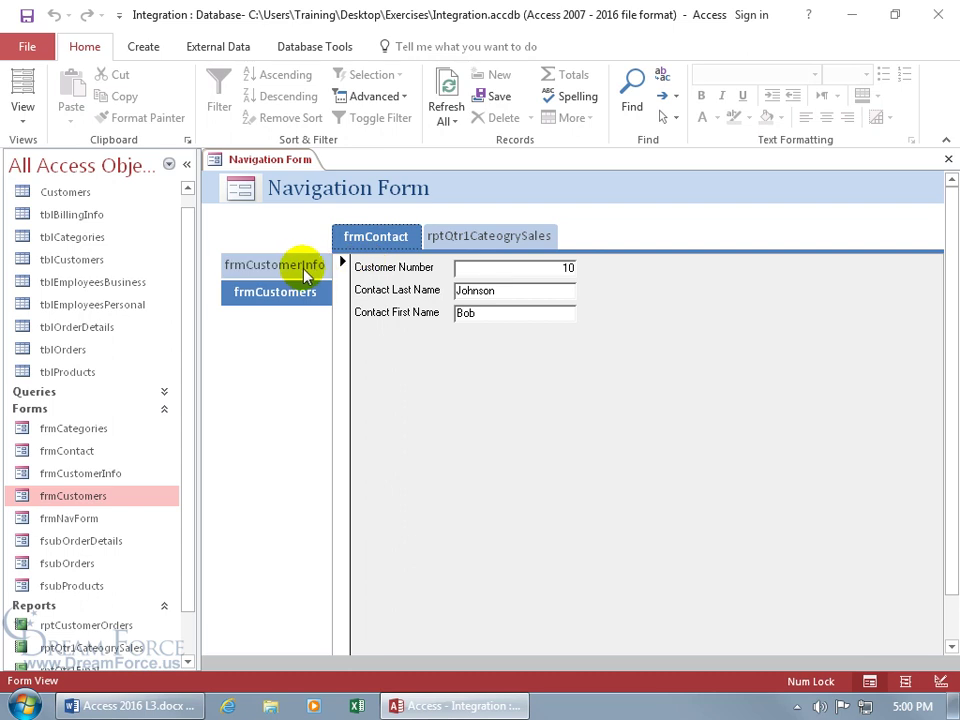
pyautogui.click(303, 272)
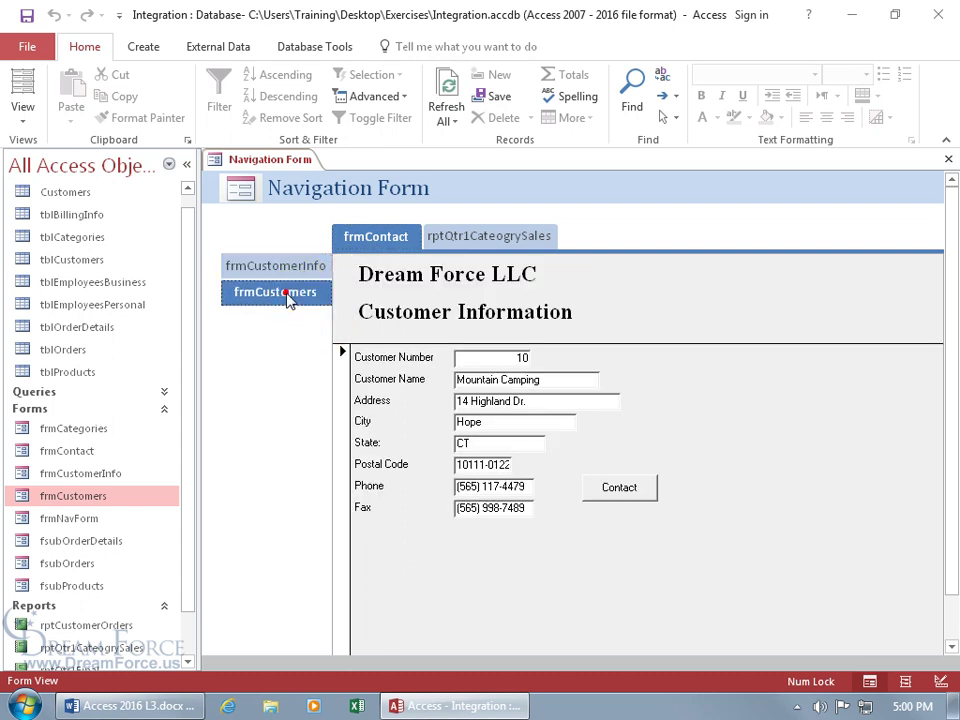
pyautogui.click(289, 297)
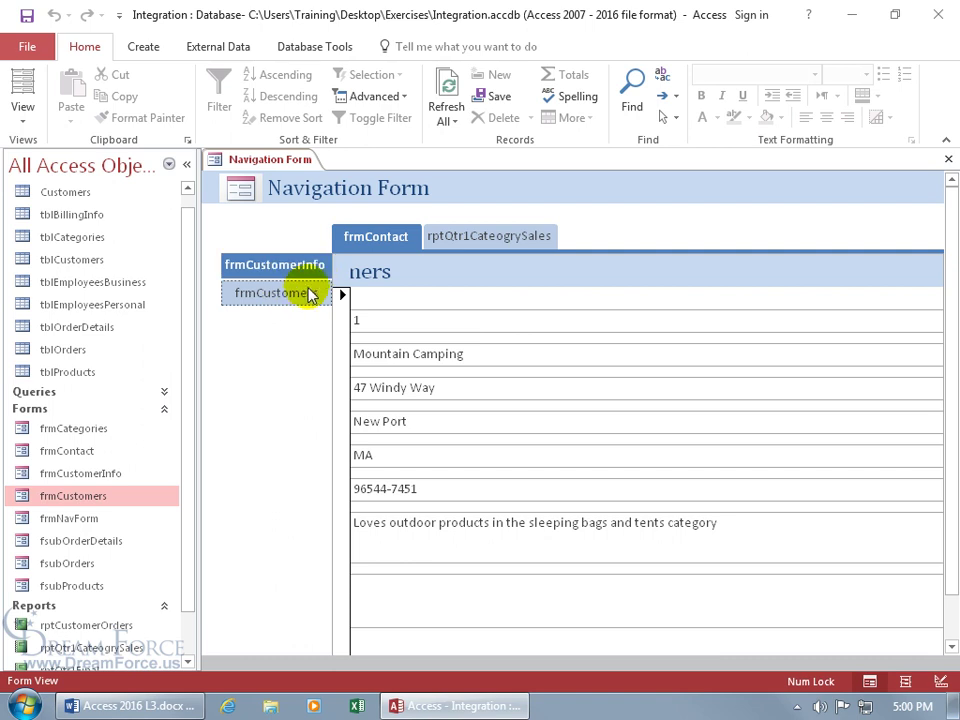
pyautogui.click(382, 243)
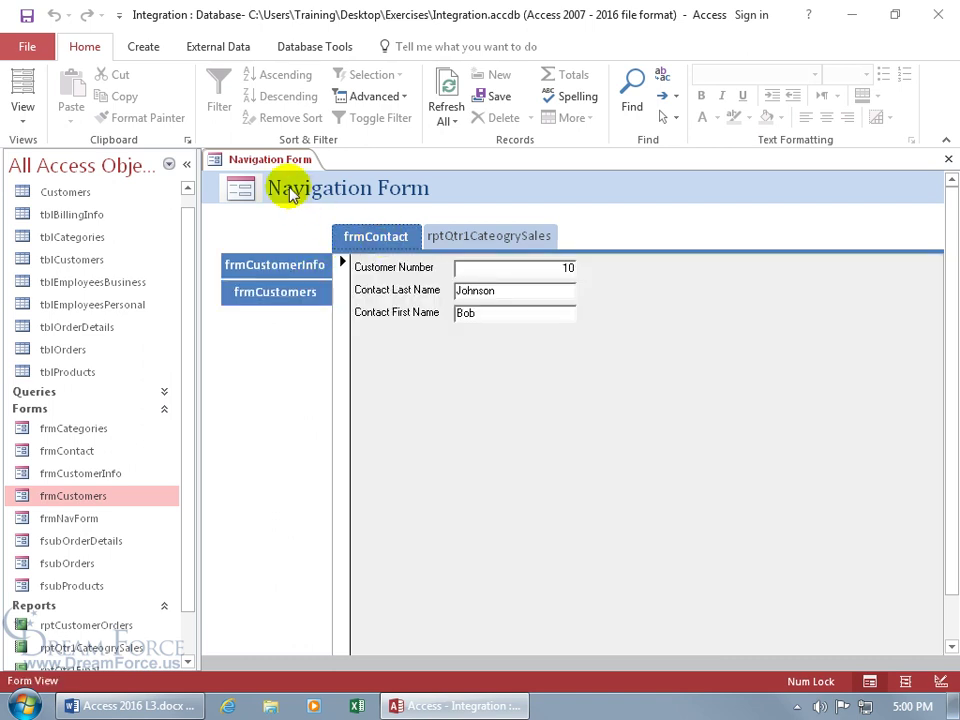
pyautogui.rightClick(268, 160)
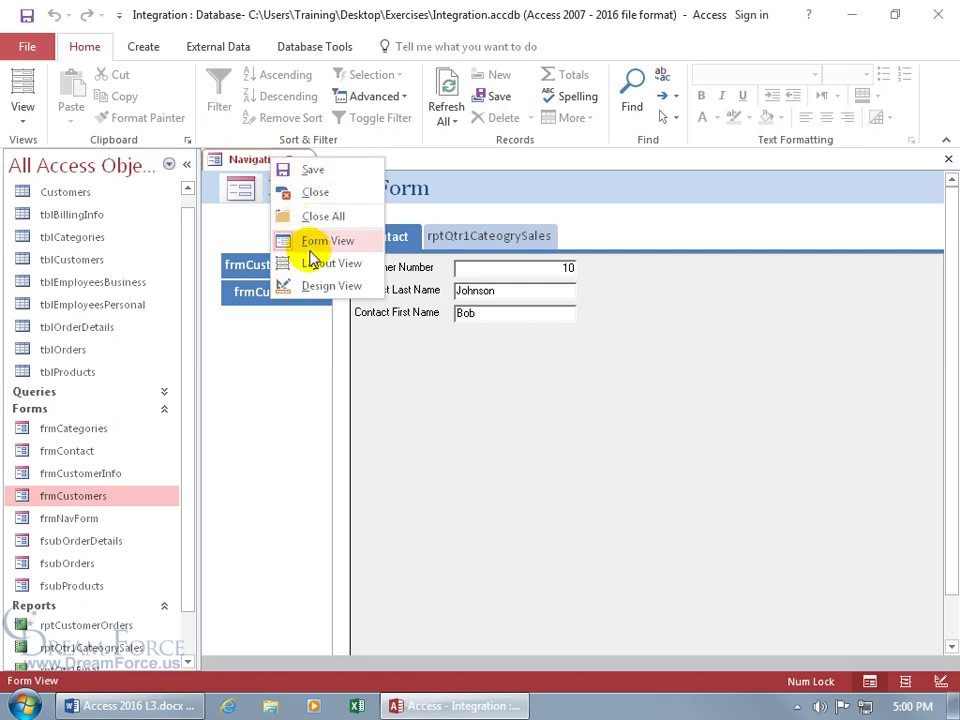
pyautogui.click(311, 263)
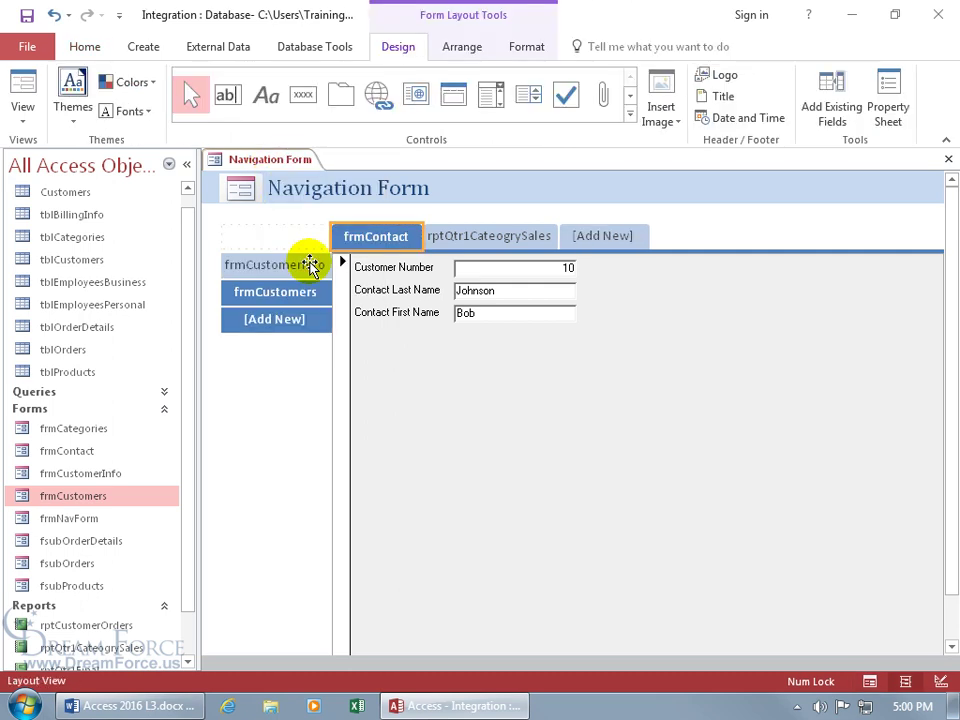
# Drag the rptQtr1CategorySales report onto the empty new horizontal tab of the navigation form
pyautogui.click(606, 244)
pyautogui.click(615, 238)
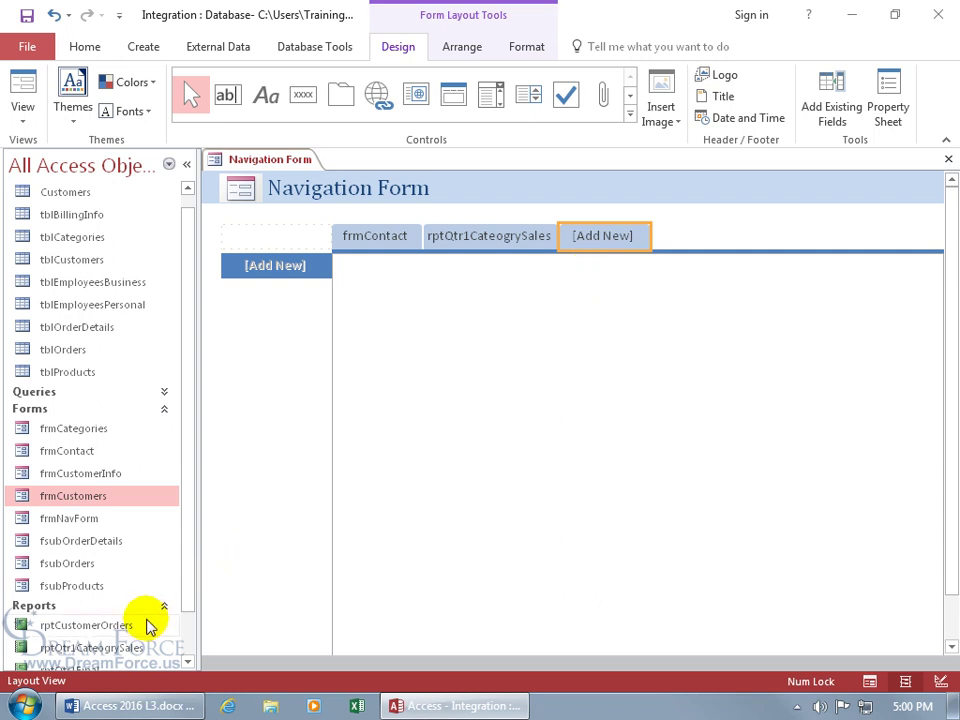
pyautogui.click(95, 649)
pyautogui.moveTo(95, 651); pyautogui.dragTo(286, 267)
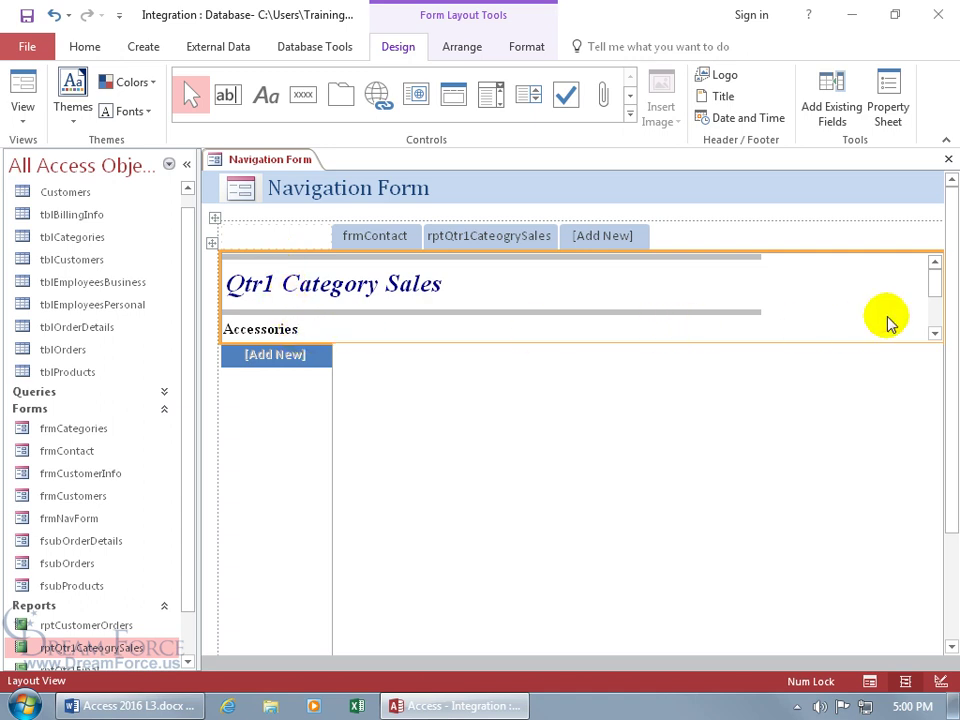
pyautogui.click(933, 286)
pyautogui.moveTo(933, 286)
pyautogui.mouseDown()
pyautogui.moveTo(936, 326)
pyautogui.moveTo(936, 279)
pyautogui.mouseUp()
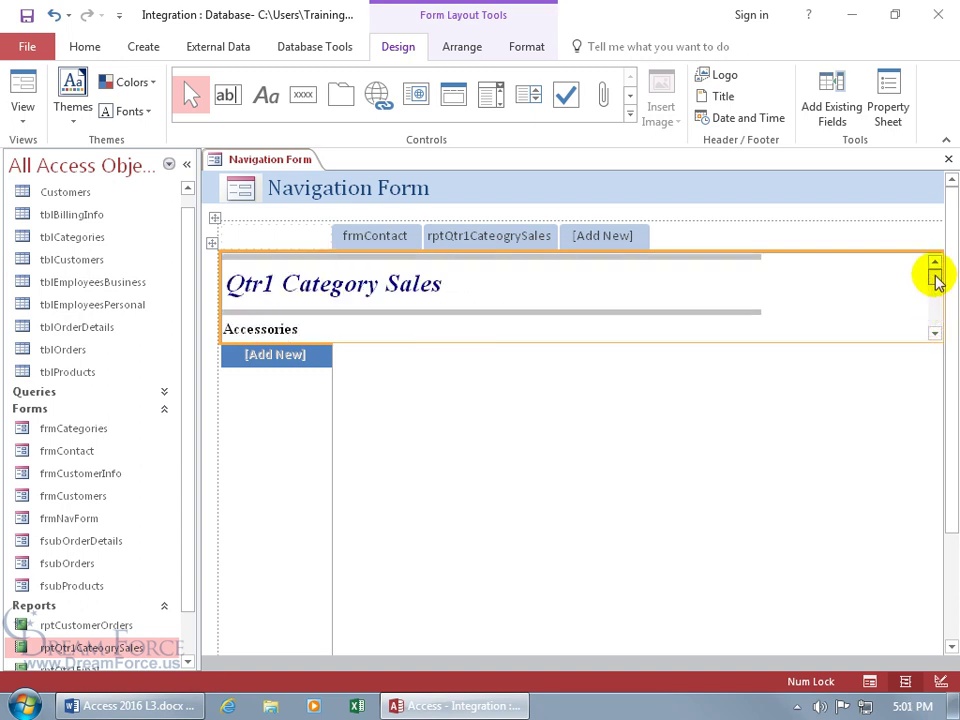
# Undo the misplaced report insertion and display the rptQtr1CategorySales tab's report
pyautogui.click(53, 16)
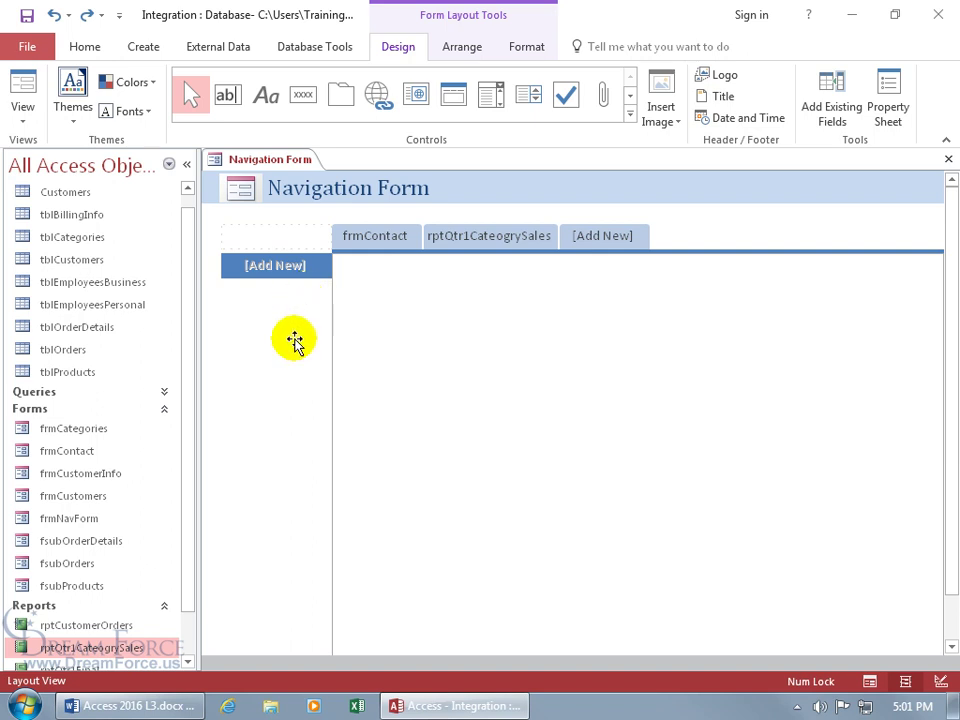
pyautogui.click(487, 236)
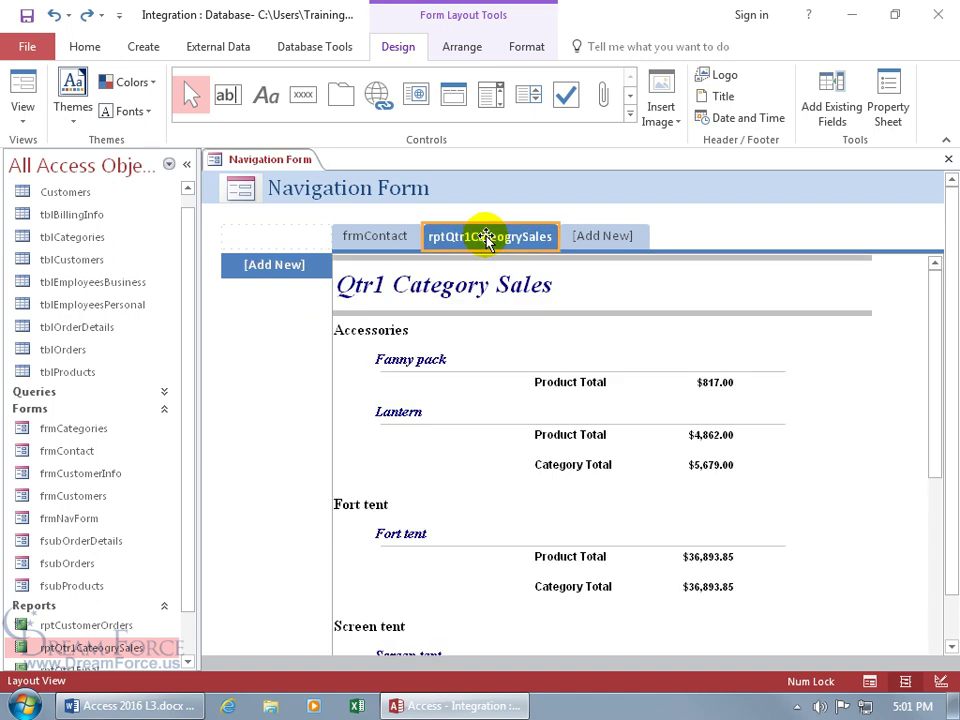
pyautogui.rightClick(281, 161)
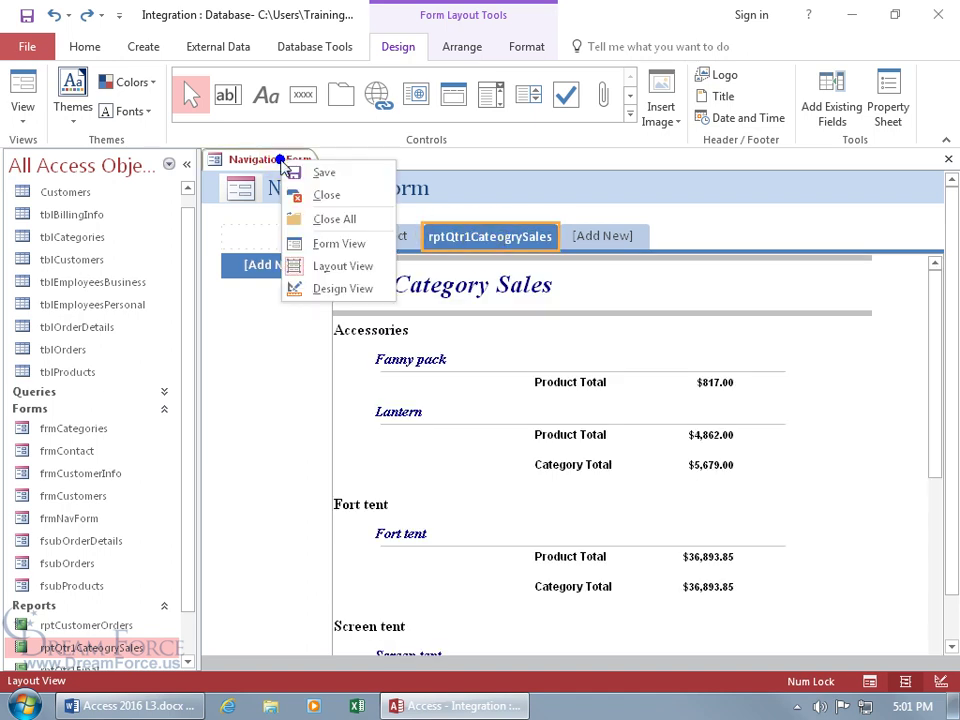
# Scroll the Qtr1 Category Sales report in Form View, then show it in Print Preview at 100% zoom
pyautogui.click(300, 243)
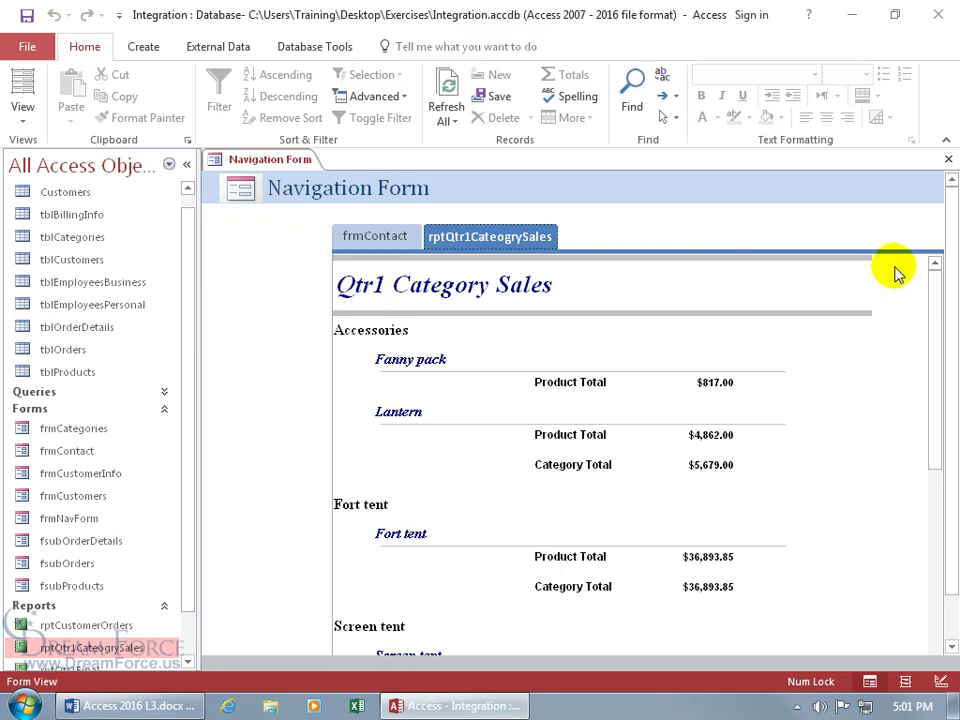
pyautogui.moveTo(934, 298); pyautogui.dragTo(936, 544)
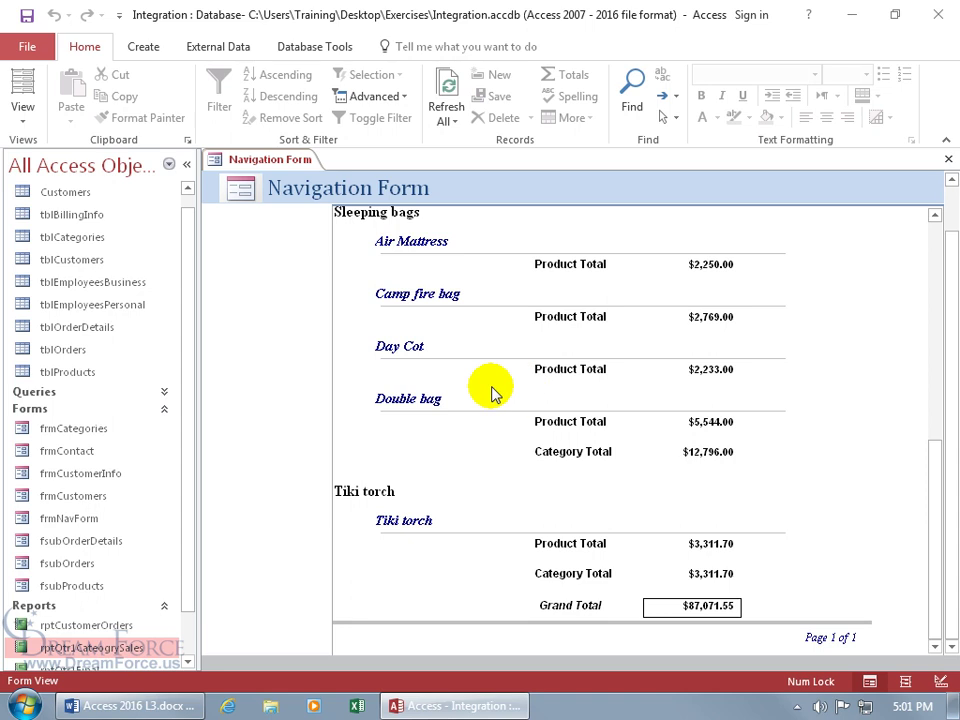
pyautogui.click(28, 47)
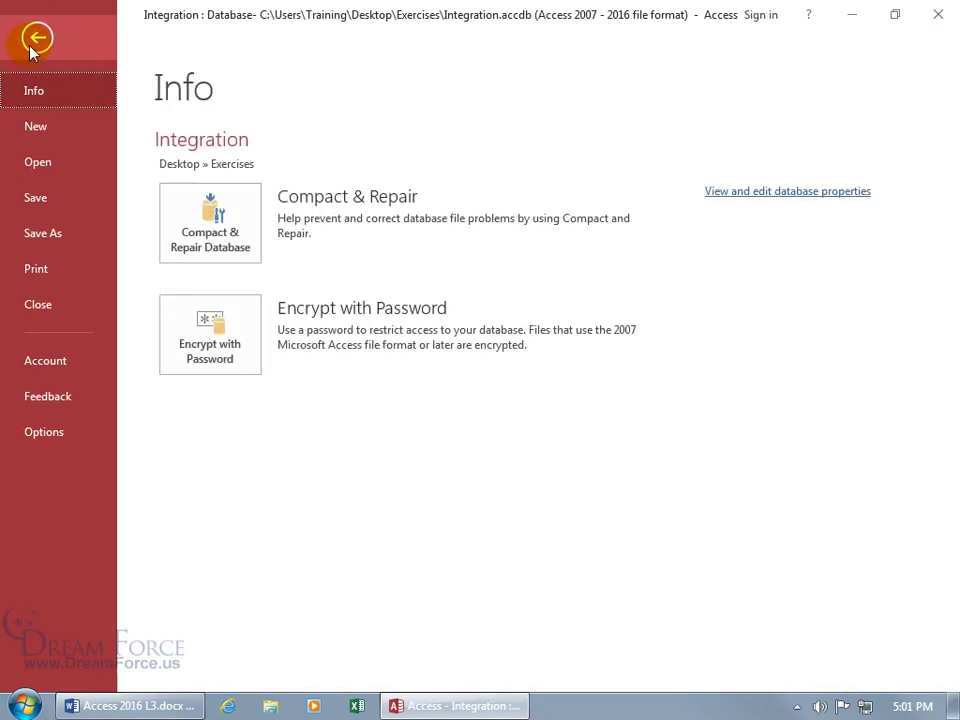
pyautogui.click(35, 270)
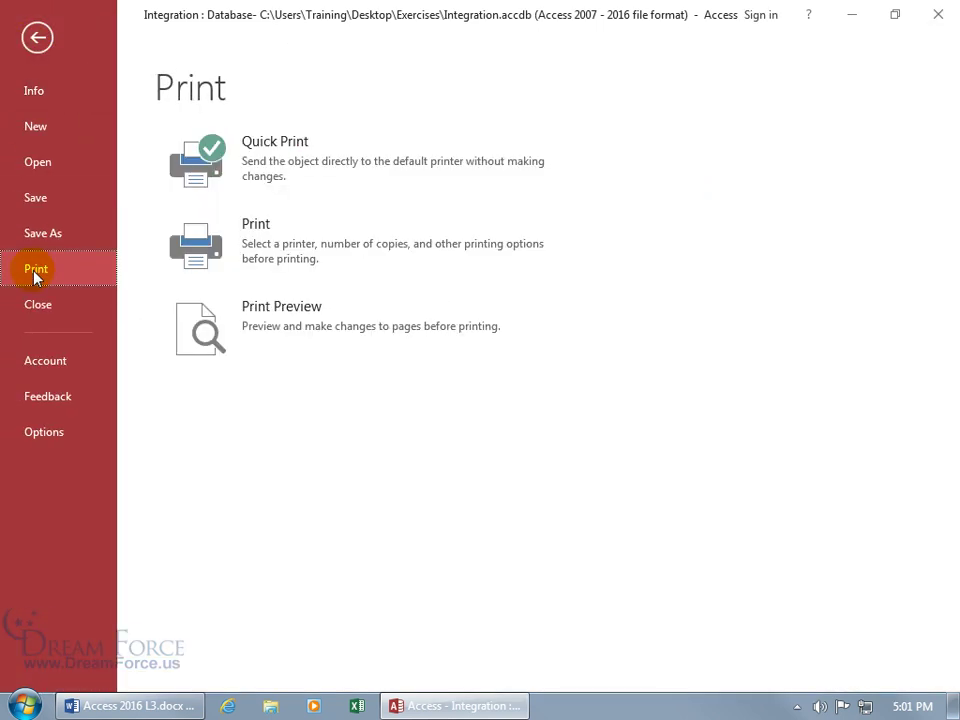
pyautogui.click(210, 331)
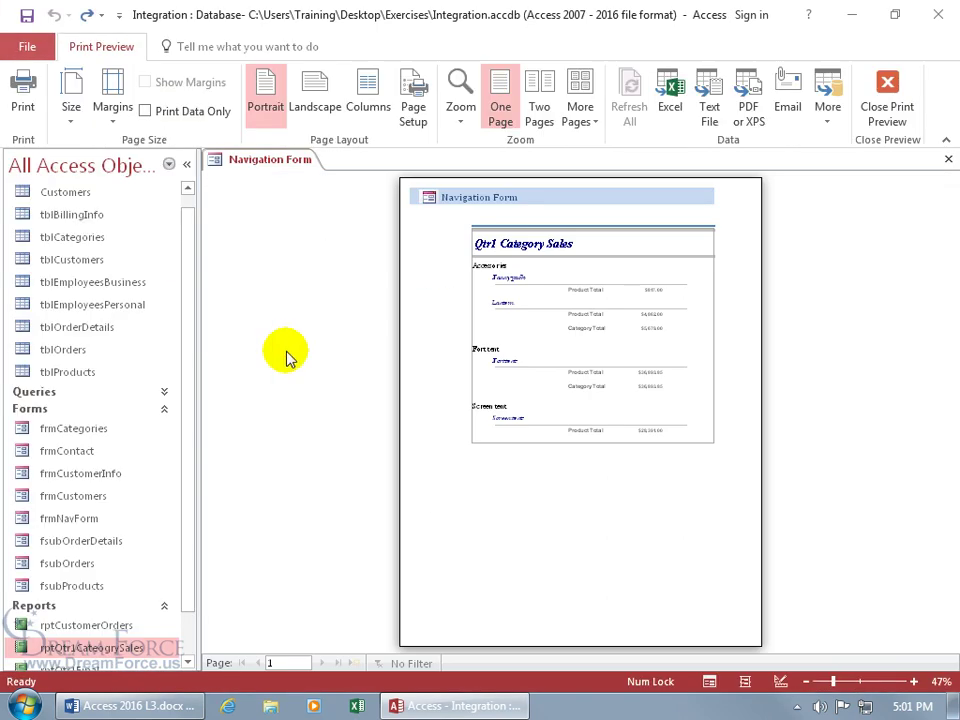
pyautogui.click(579, 410)
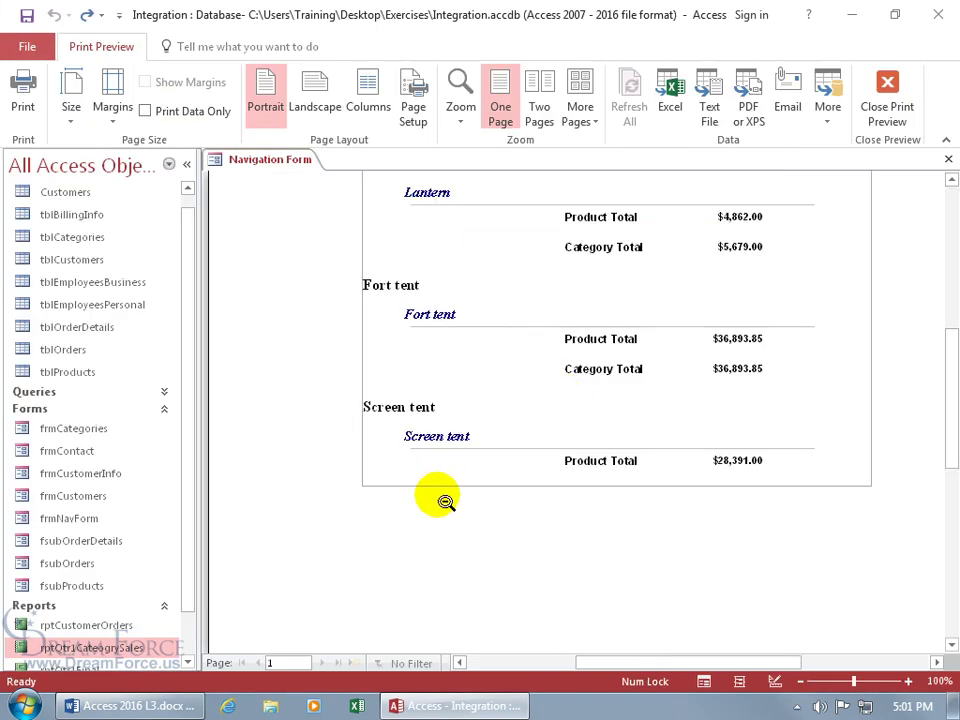
pyautogui.scroll(2, 512, 470)
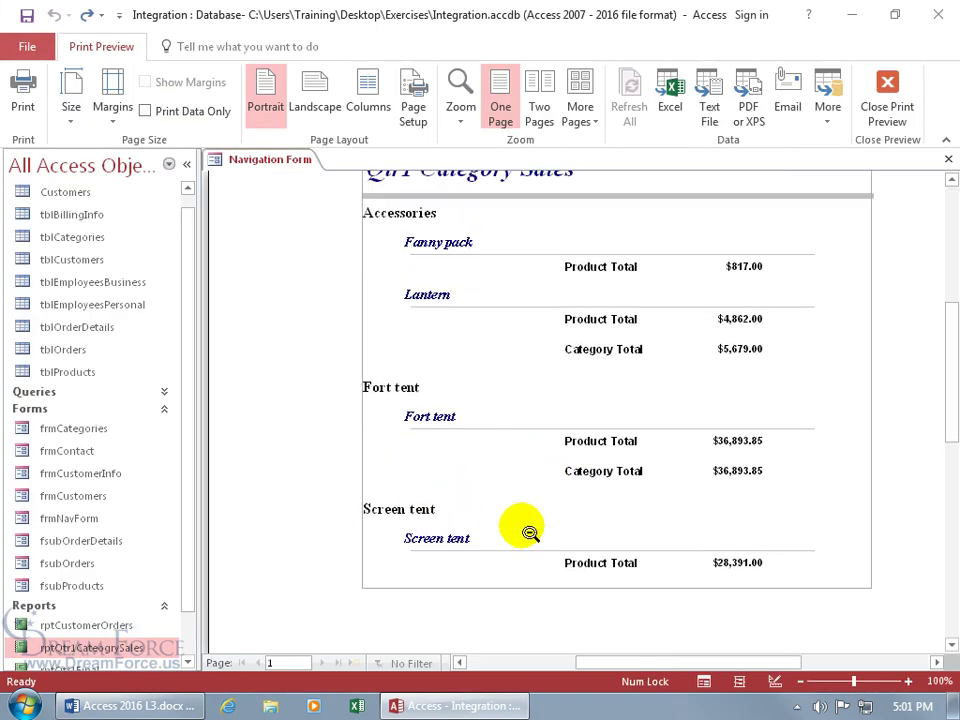